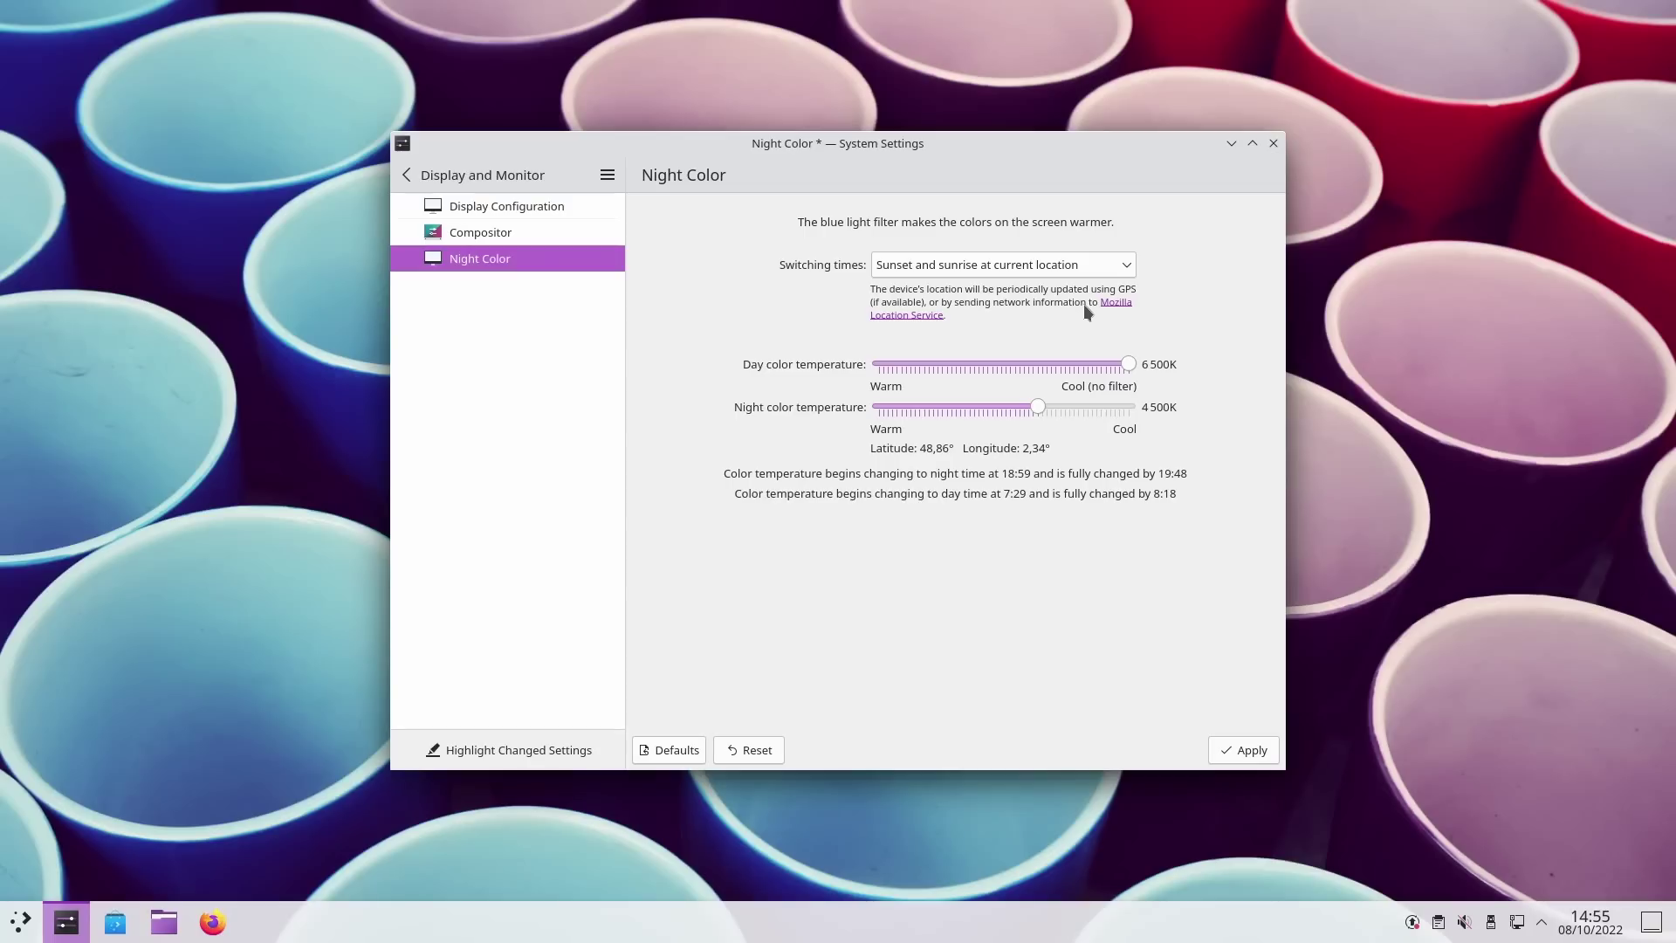
Show the available Night Color switching times options
click(1032, 267)
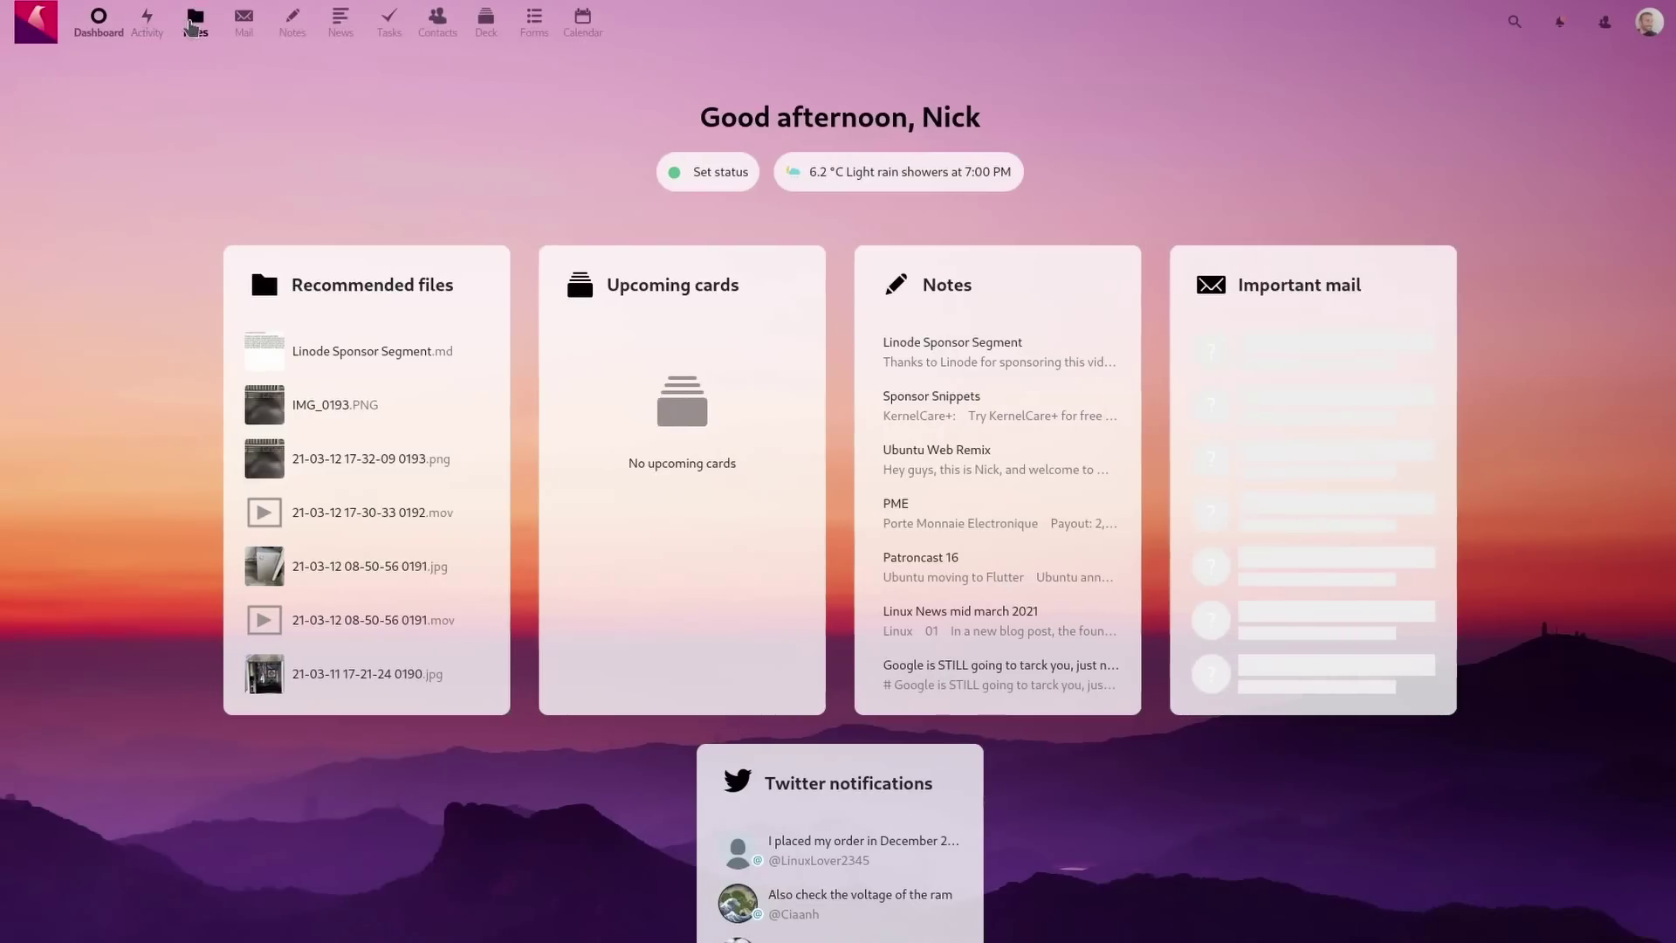
Browse the Nextcloud Files listing of all files and folders, then switch to Notes
click(207, 68)
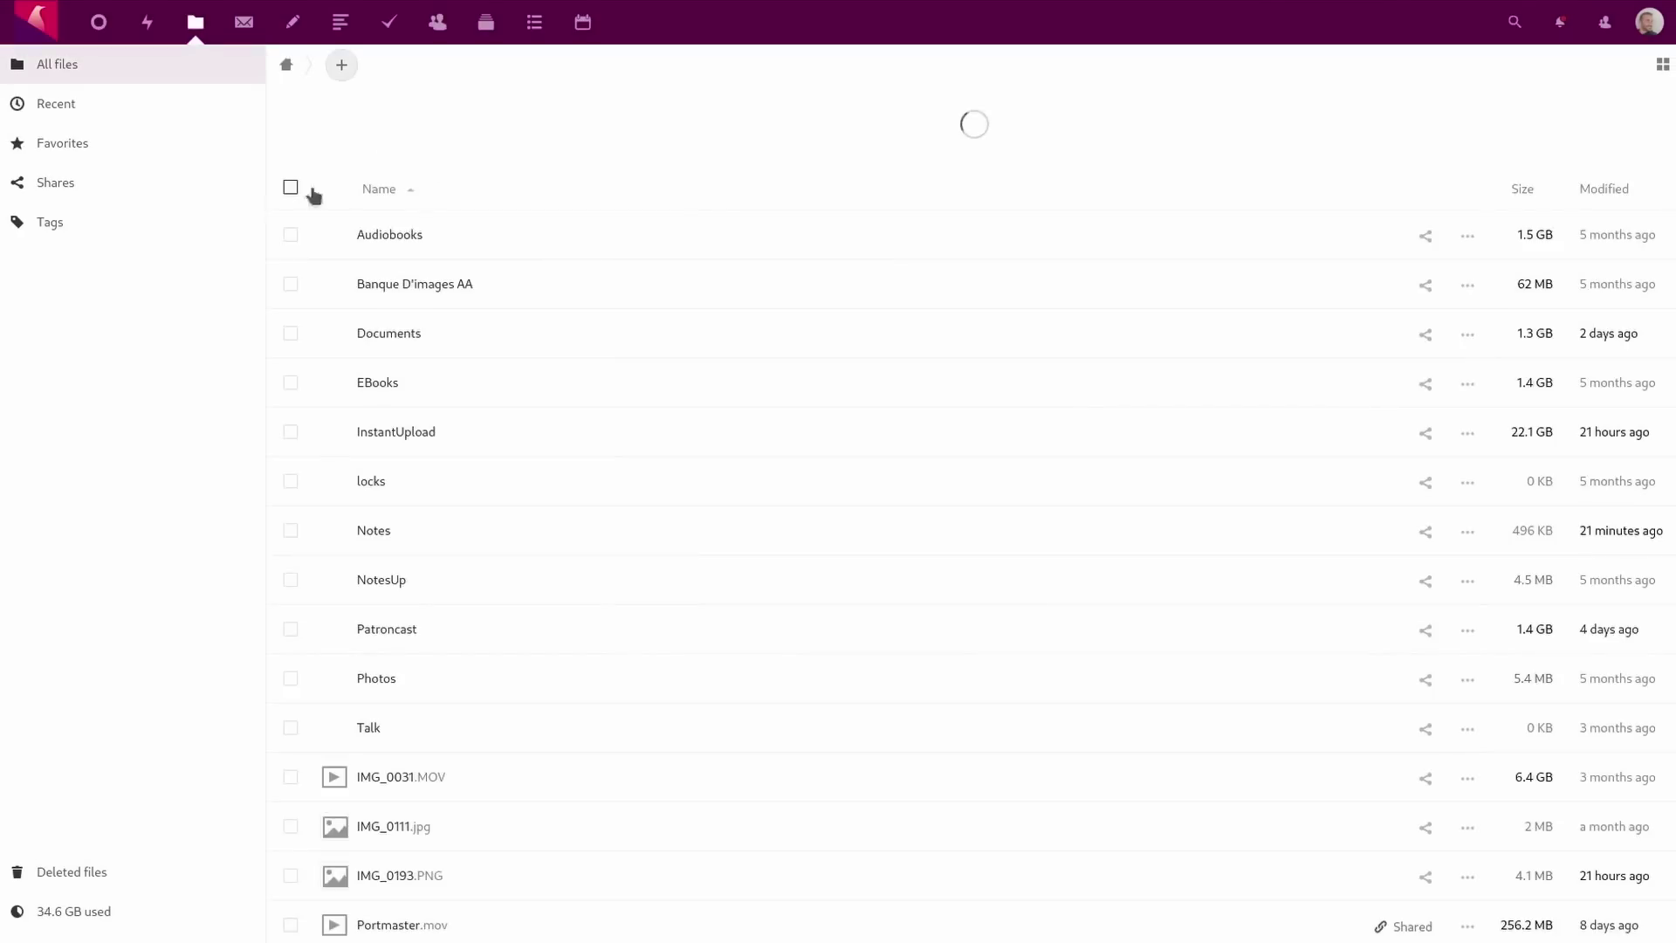
scroll(594, 436, down, 3)
scroll(616, 513, up, 3)
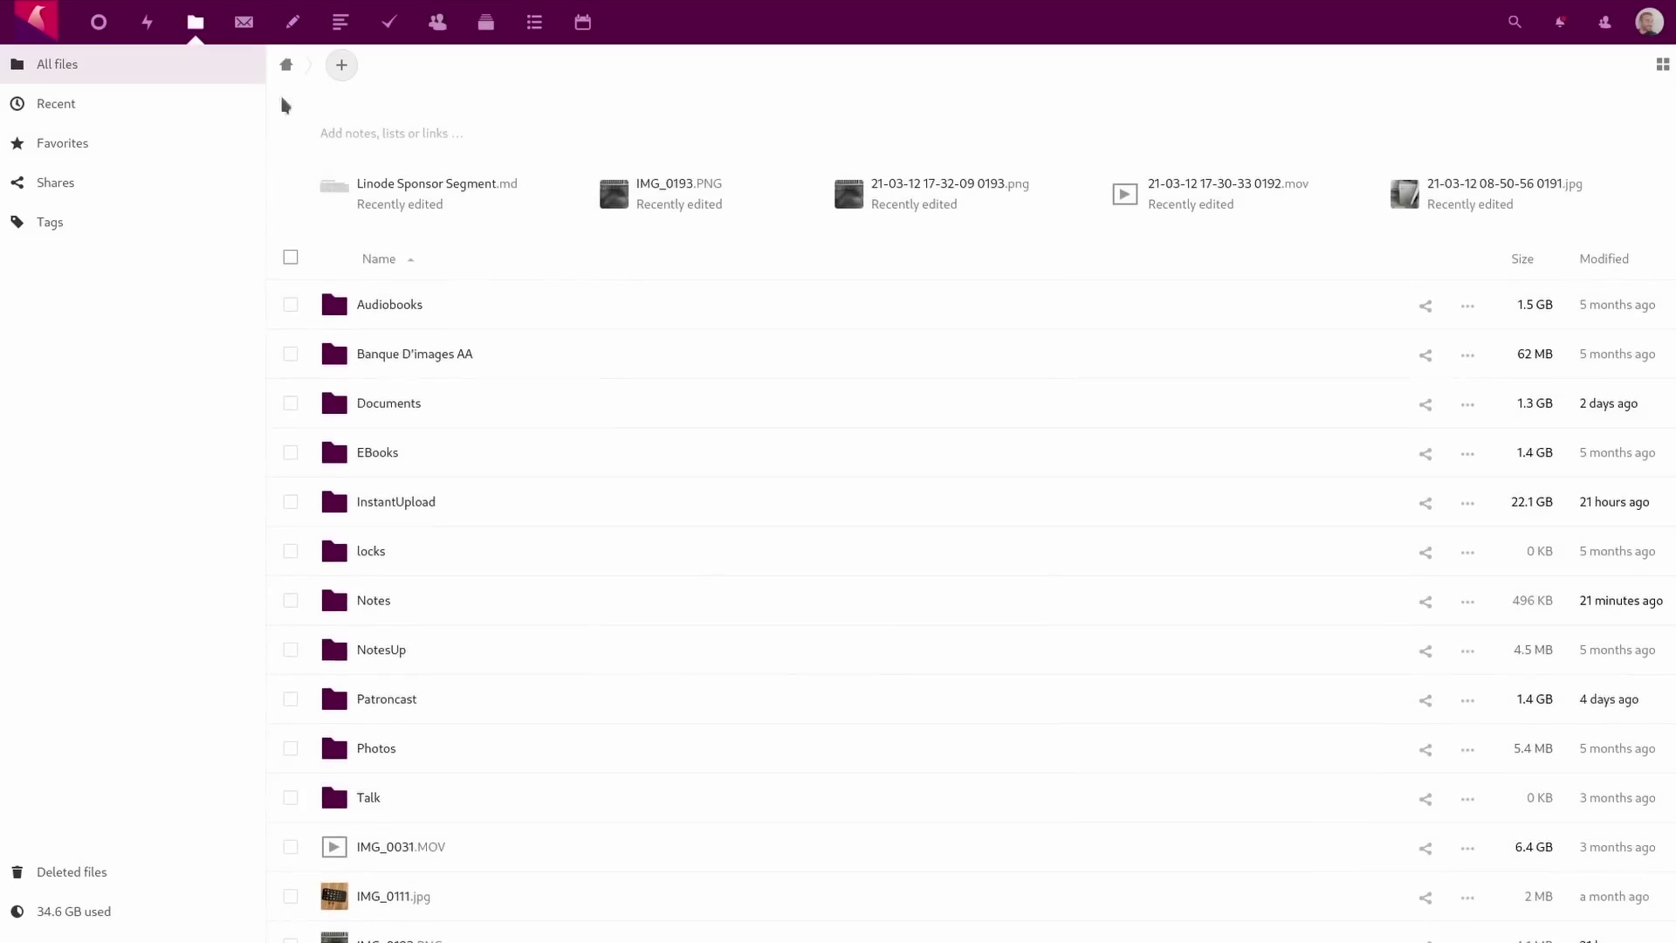
click(289, 21)
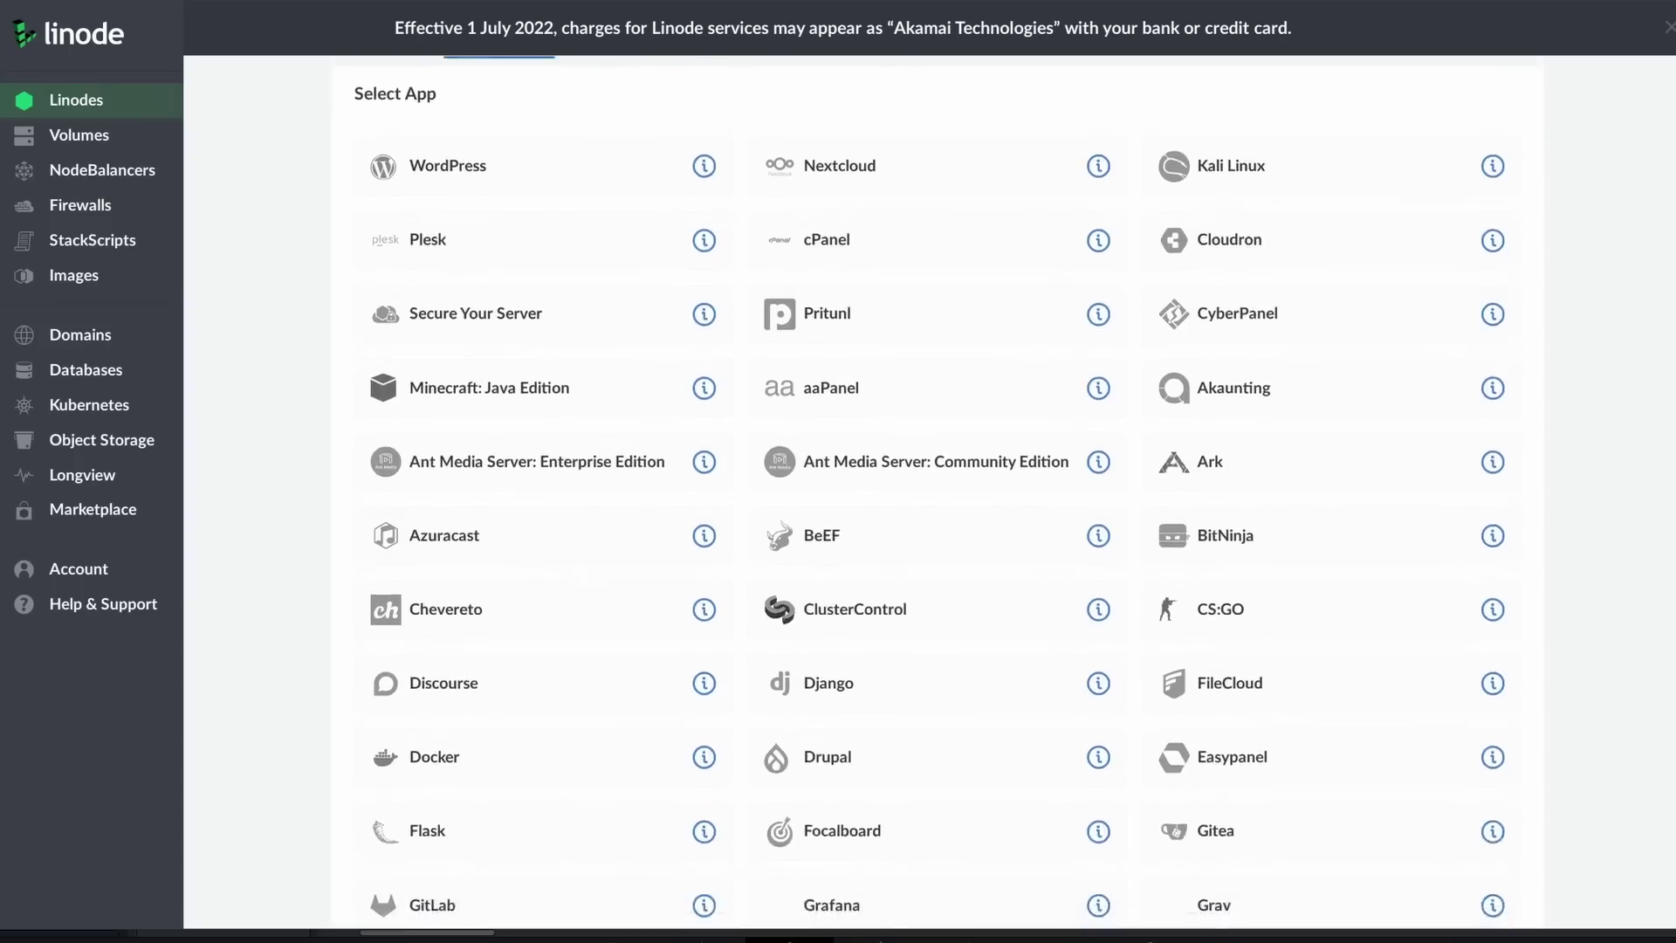
Scroll through the Linode Marketplace app list from WordPress down to Zabbix
scroll(939, 489, down, 2)
scroll(1669, 231, down, 7)
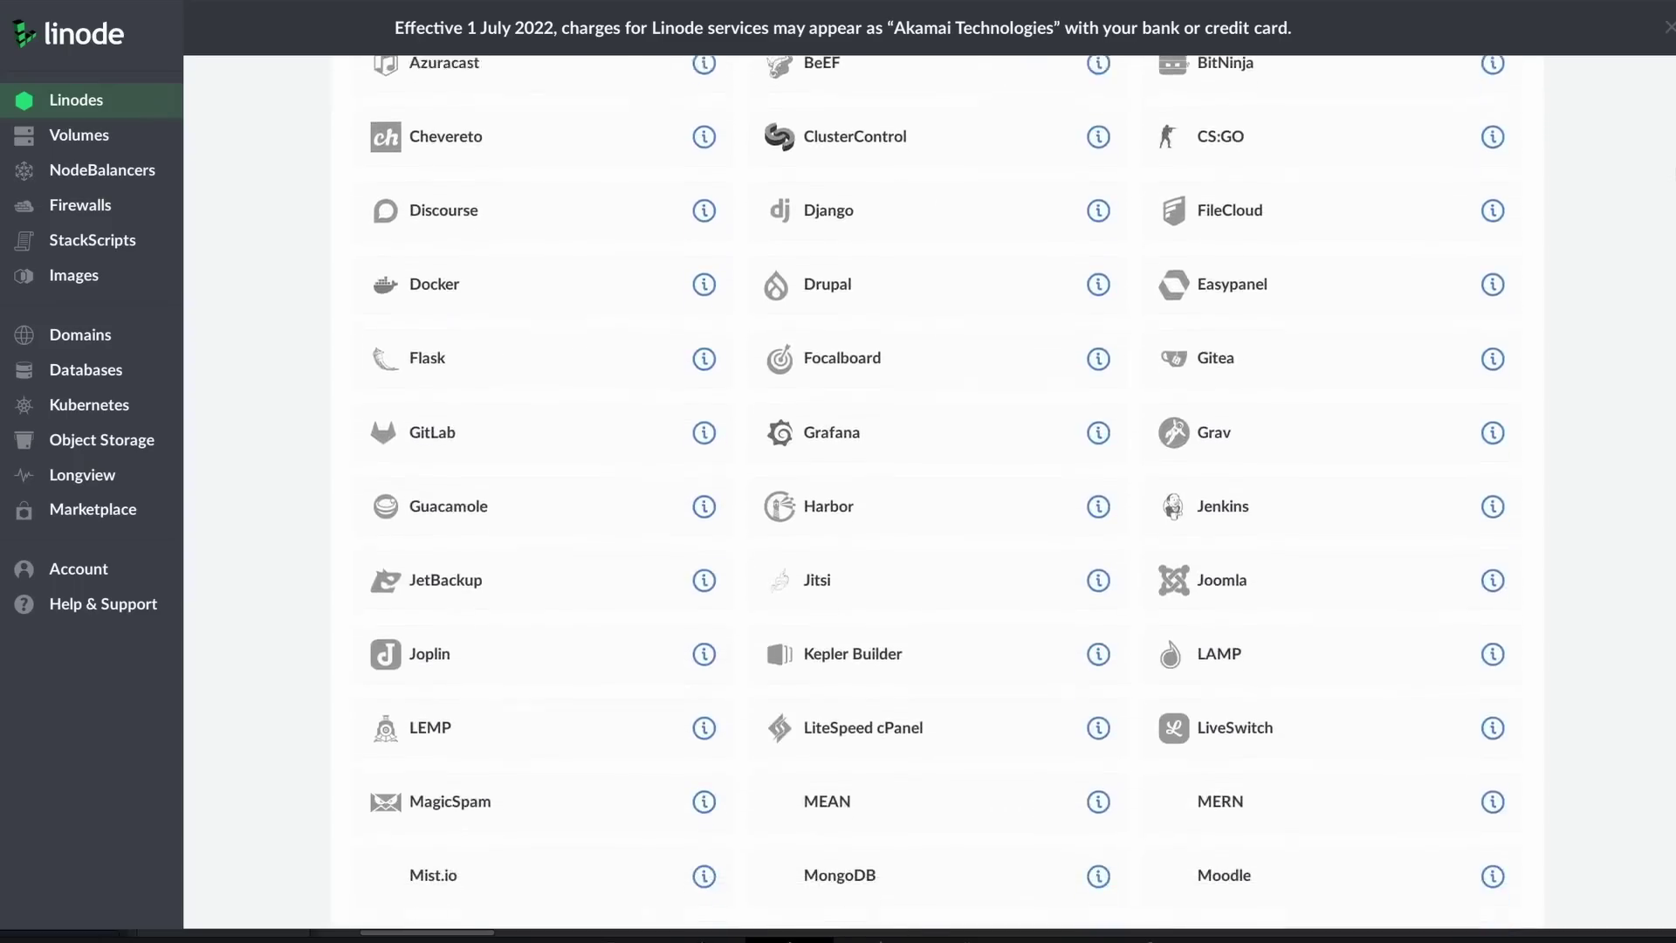
scroll(1669, 232, down, 8)
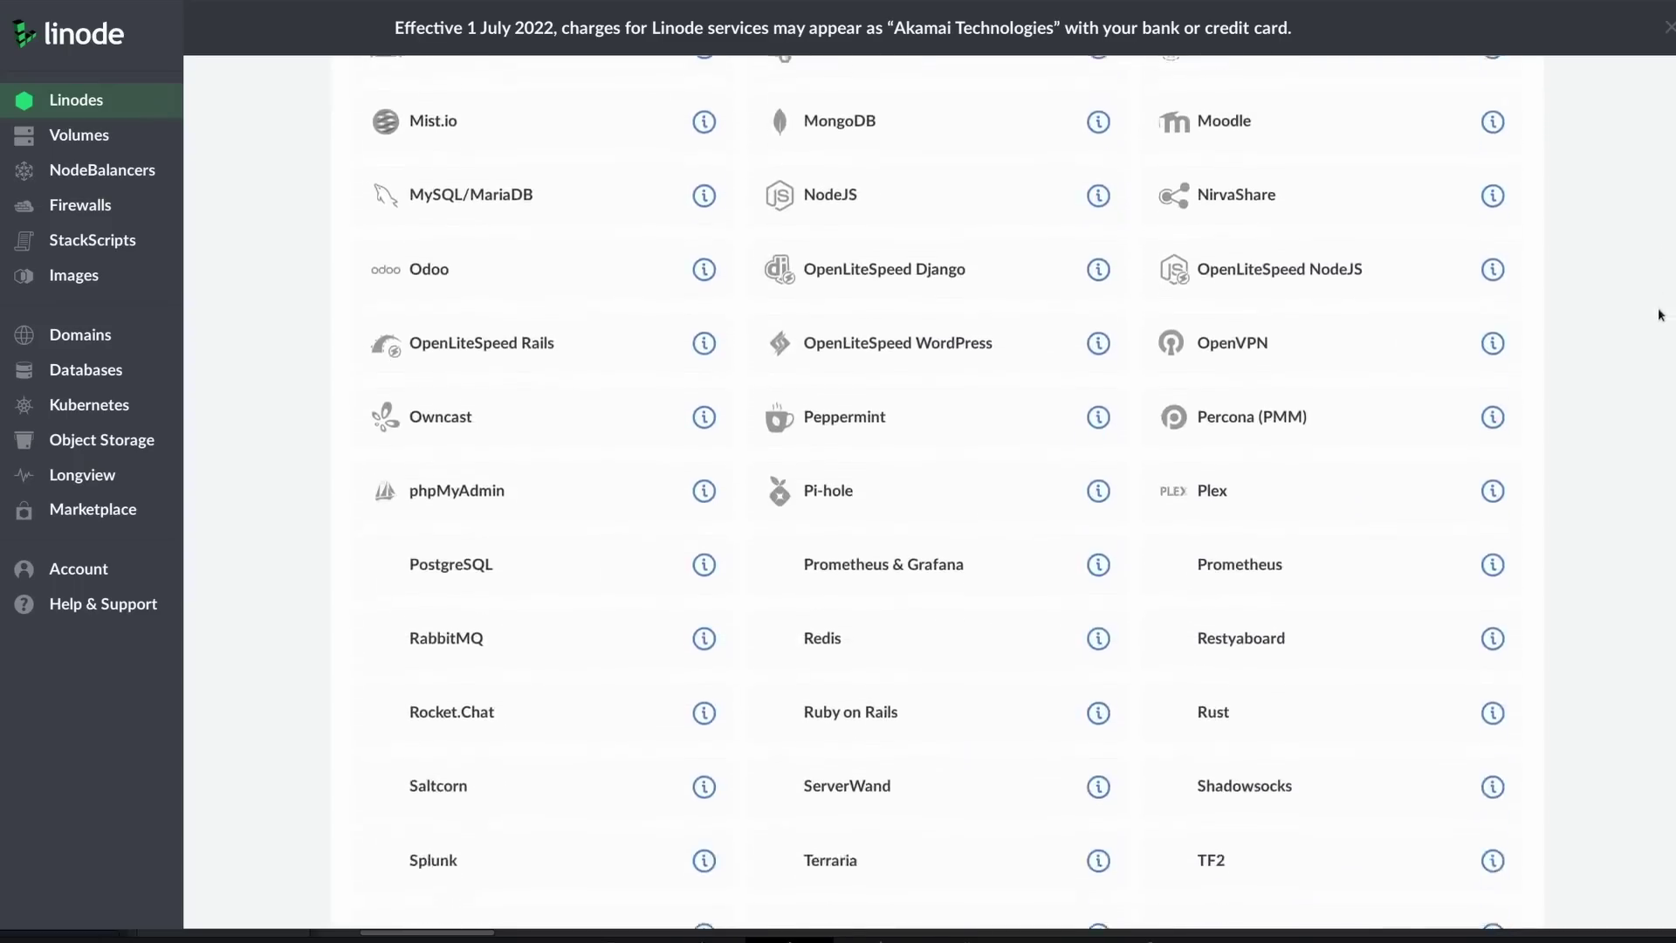
scroll(1652, 369, down, 5)
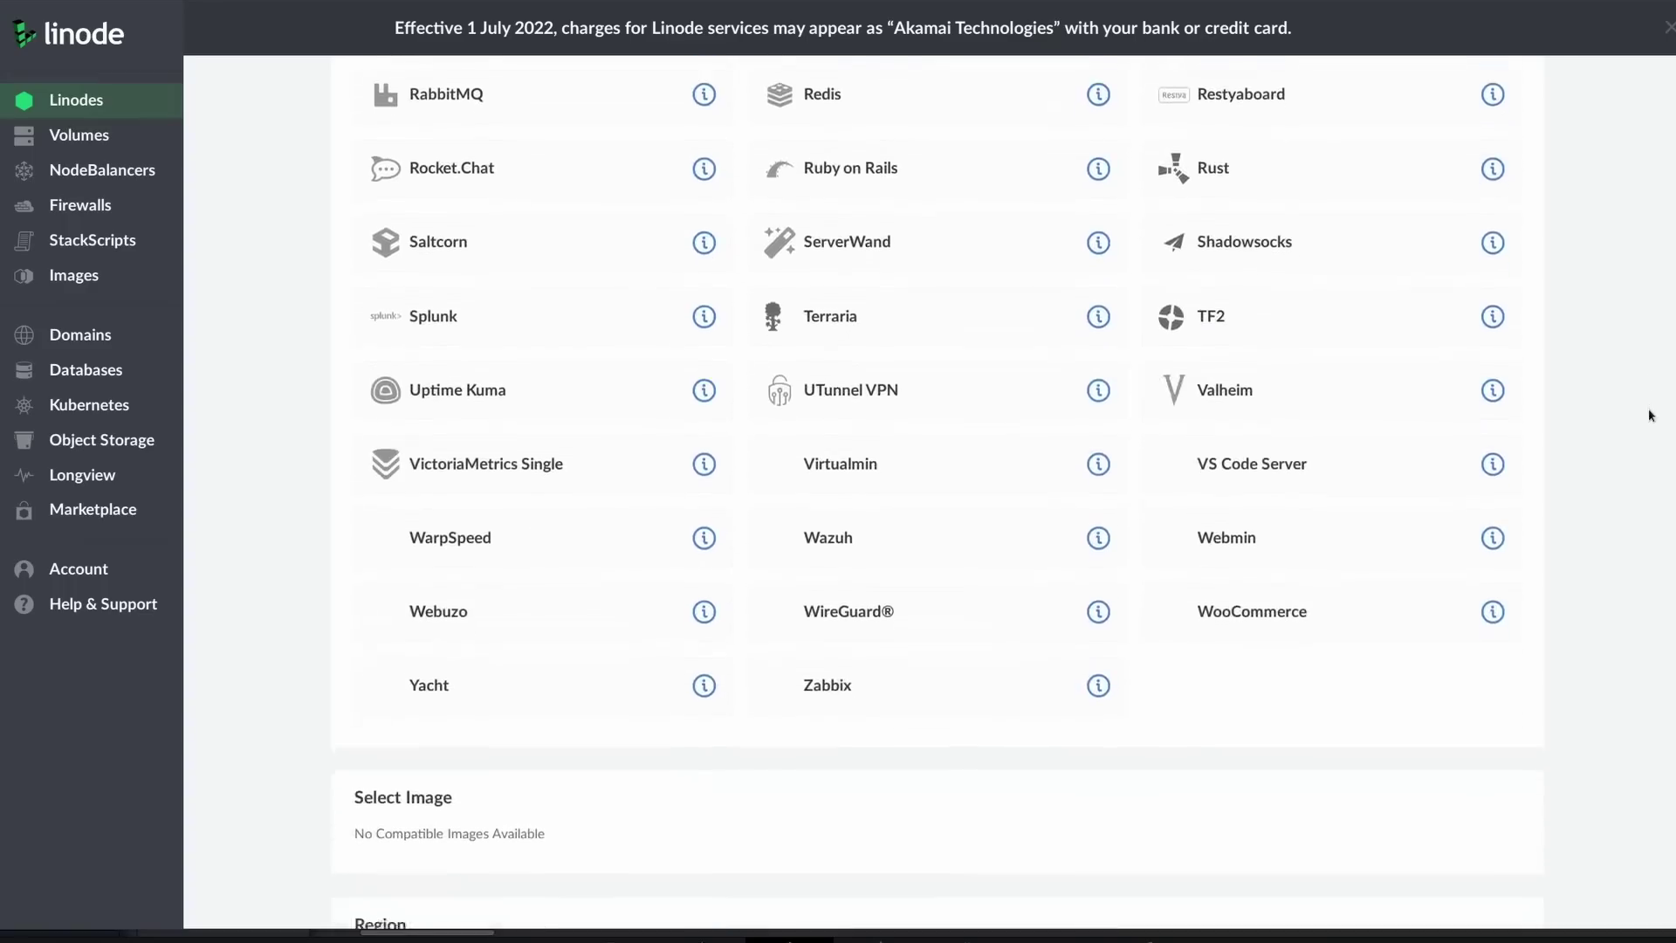
scroll(1648, 450, up, 13)
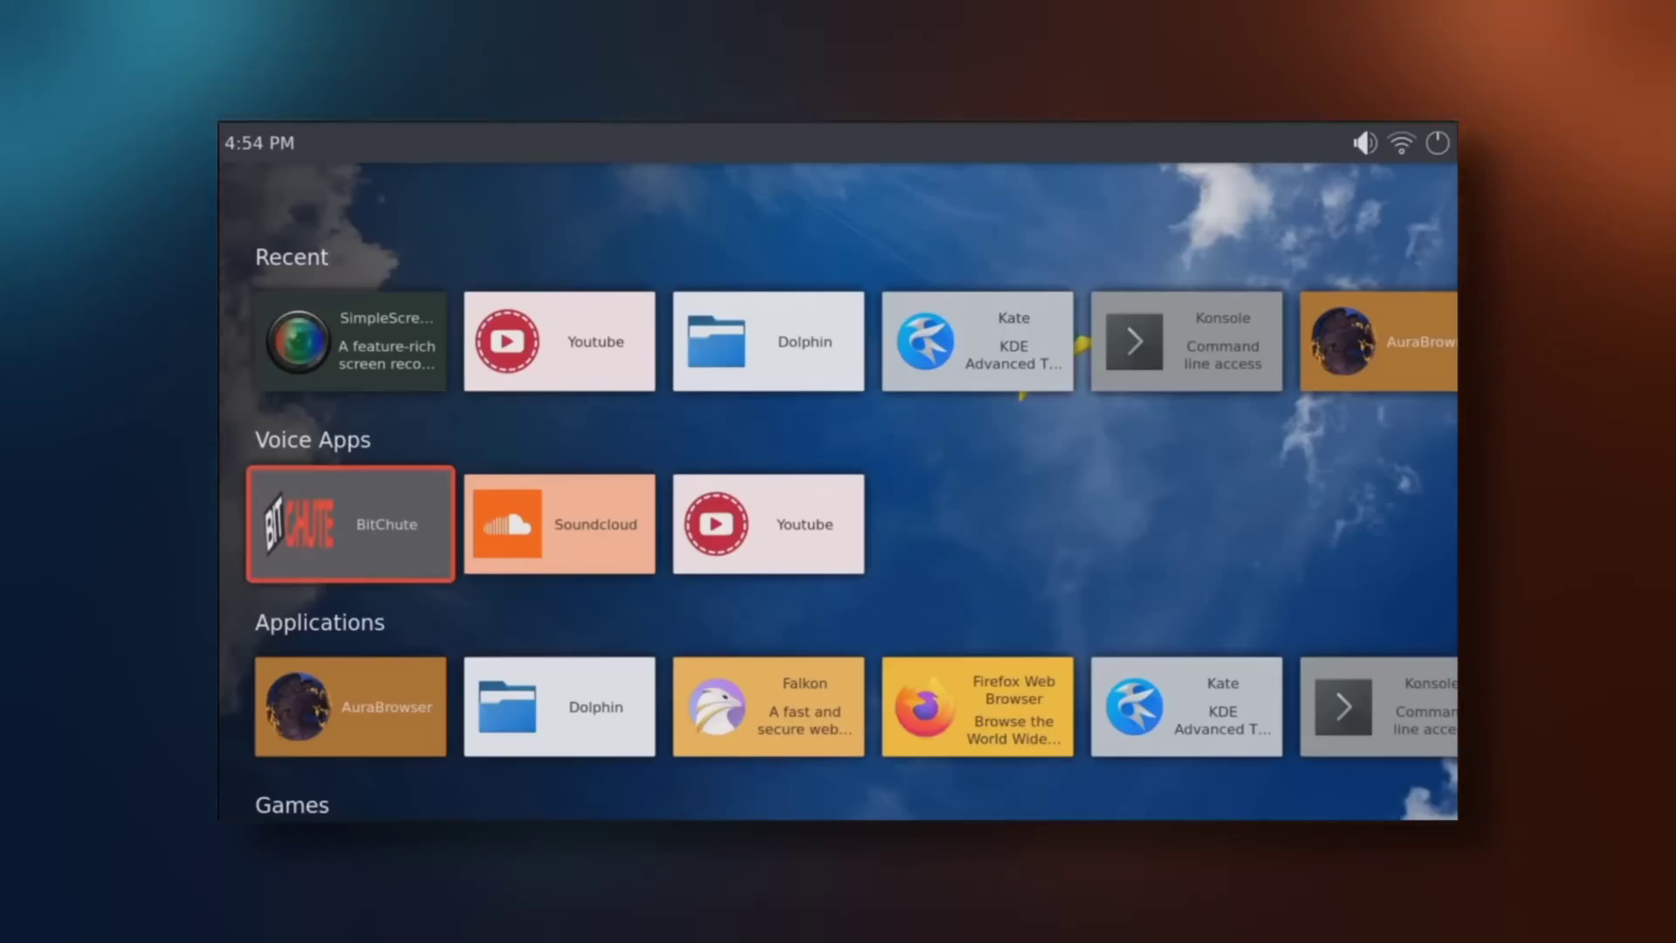
Launch the Mycroft Skill Installer from the Bigscreen Settings row
key(Down)
key(Down)
key(Down)
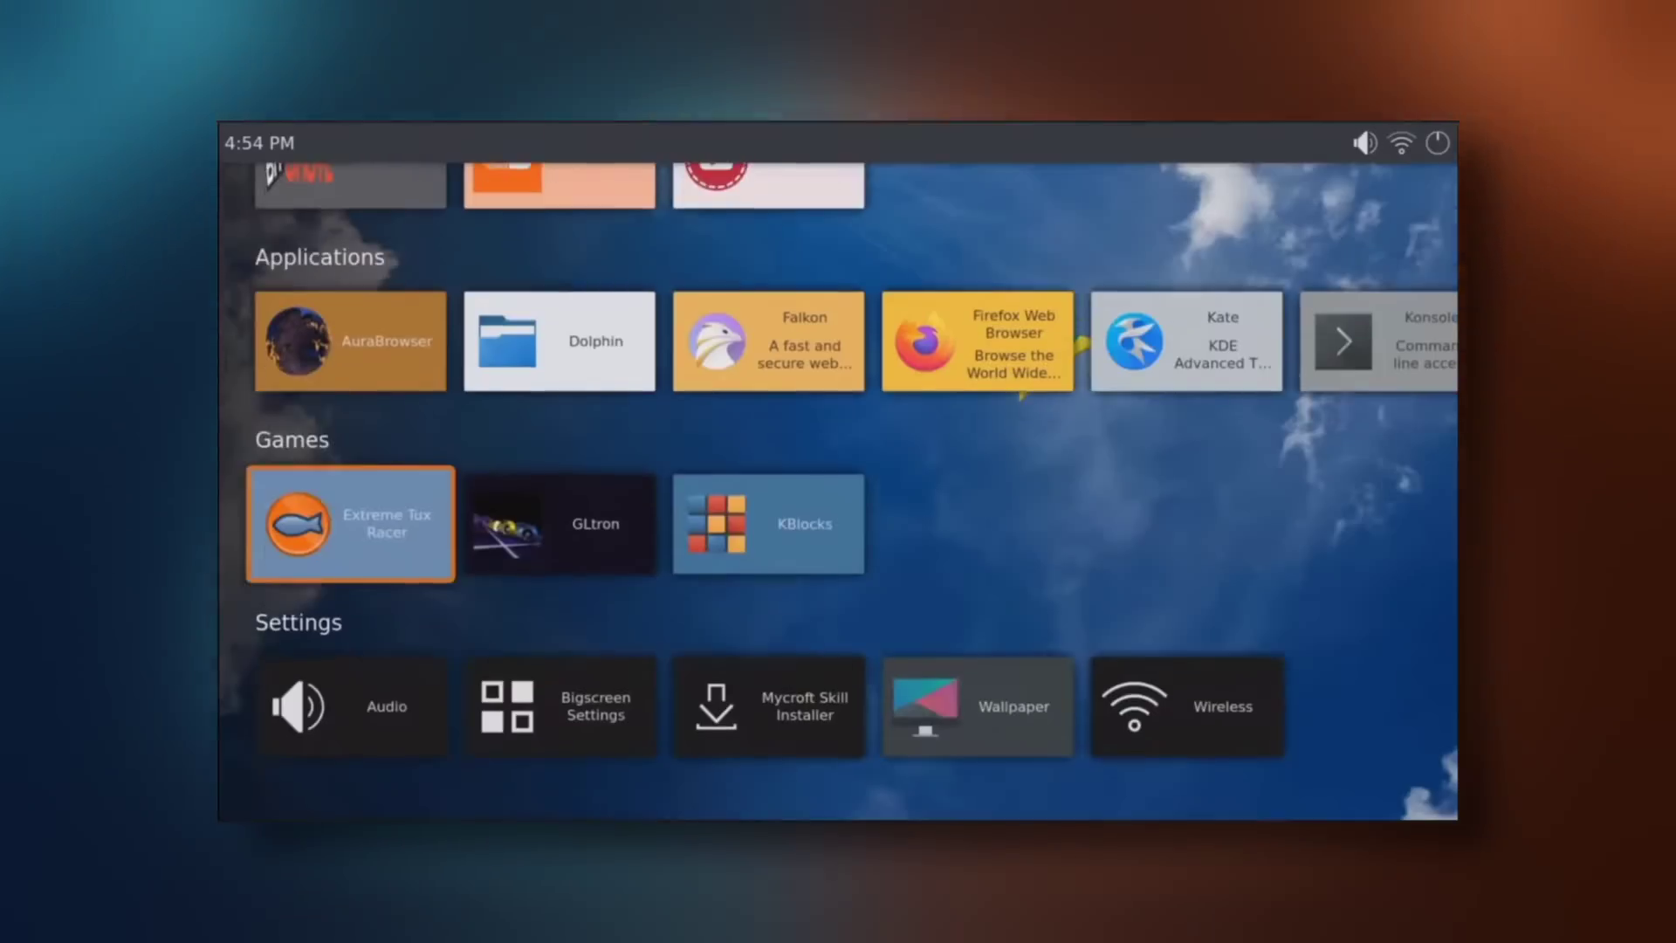
key(Right)
key(Right)
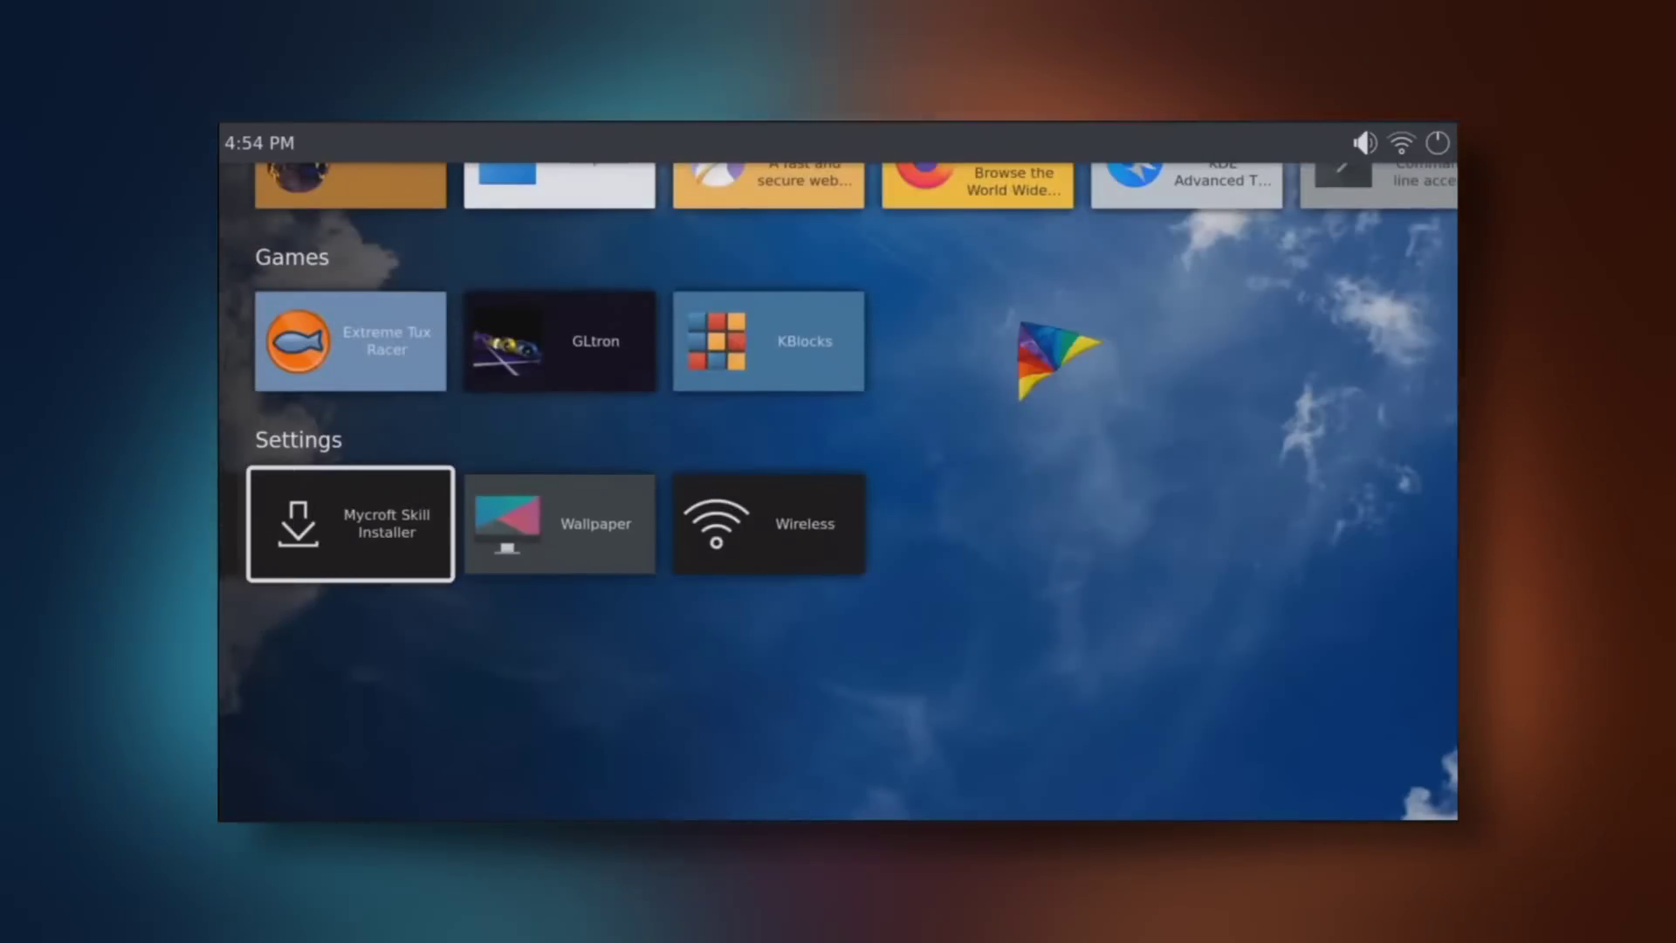
key(Return)
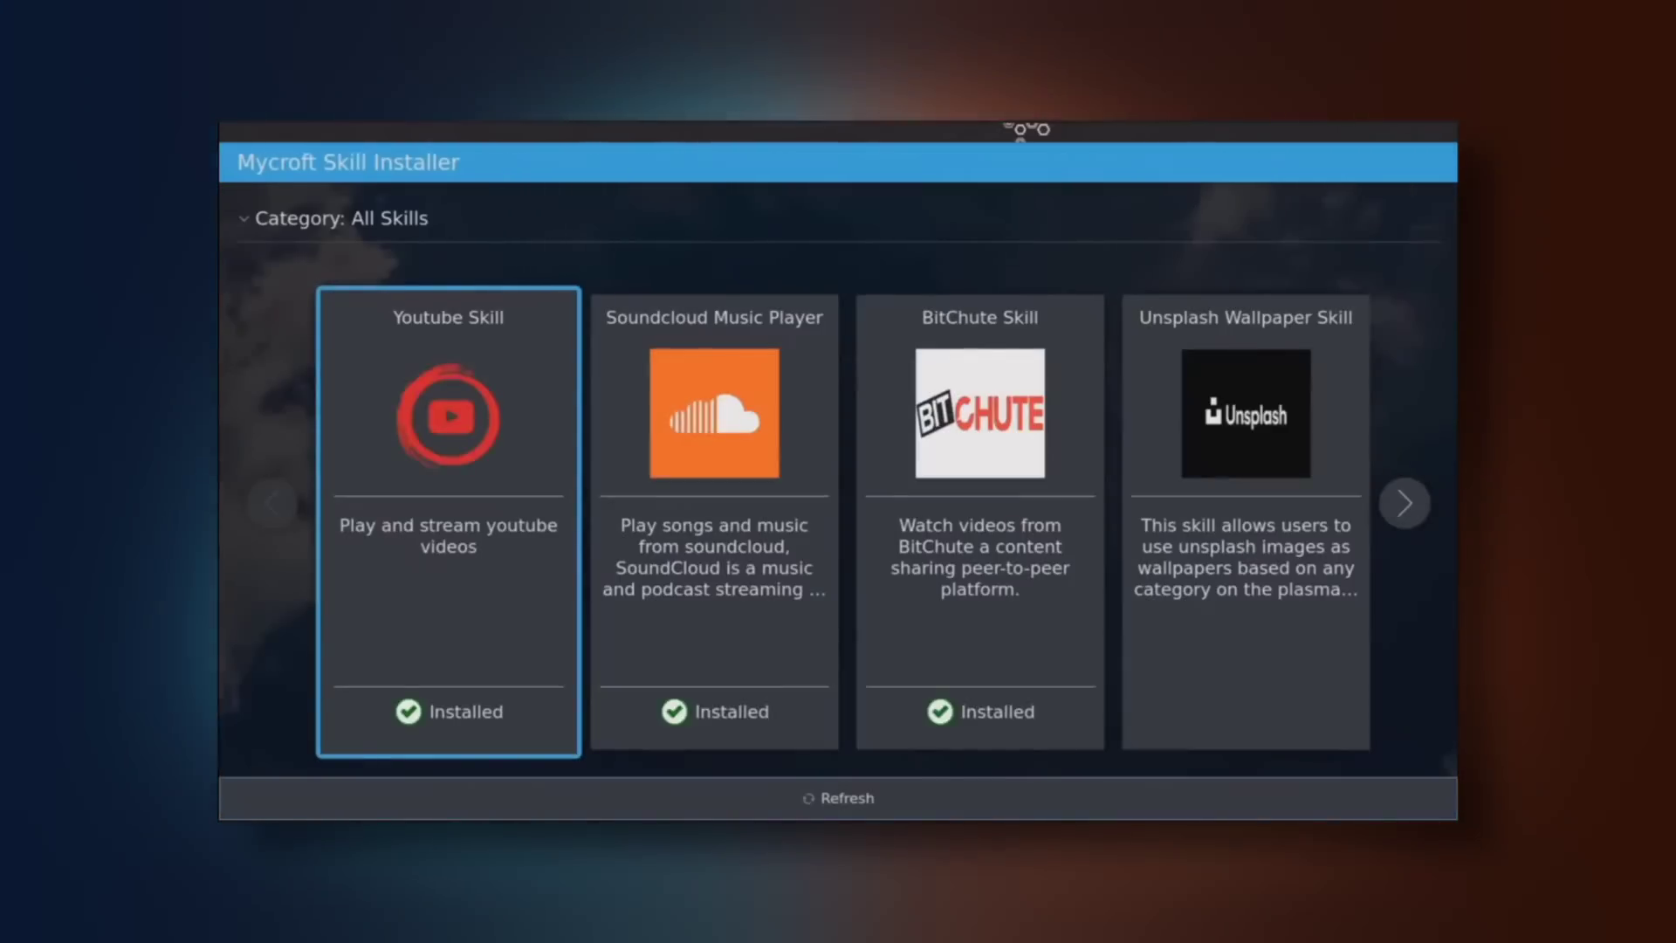
Move past the Unsplash Wallpaper Skill and open the Wikidata Skill details
key(Right)
key(Right)
key(Right)
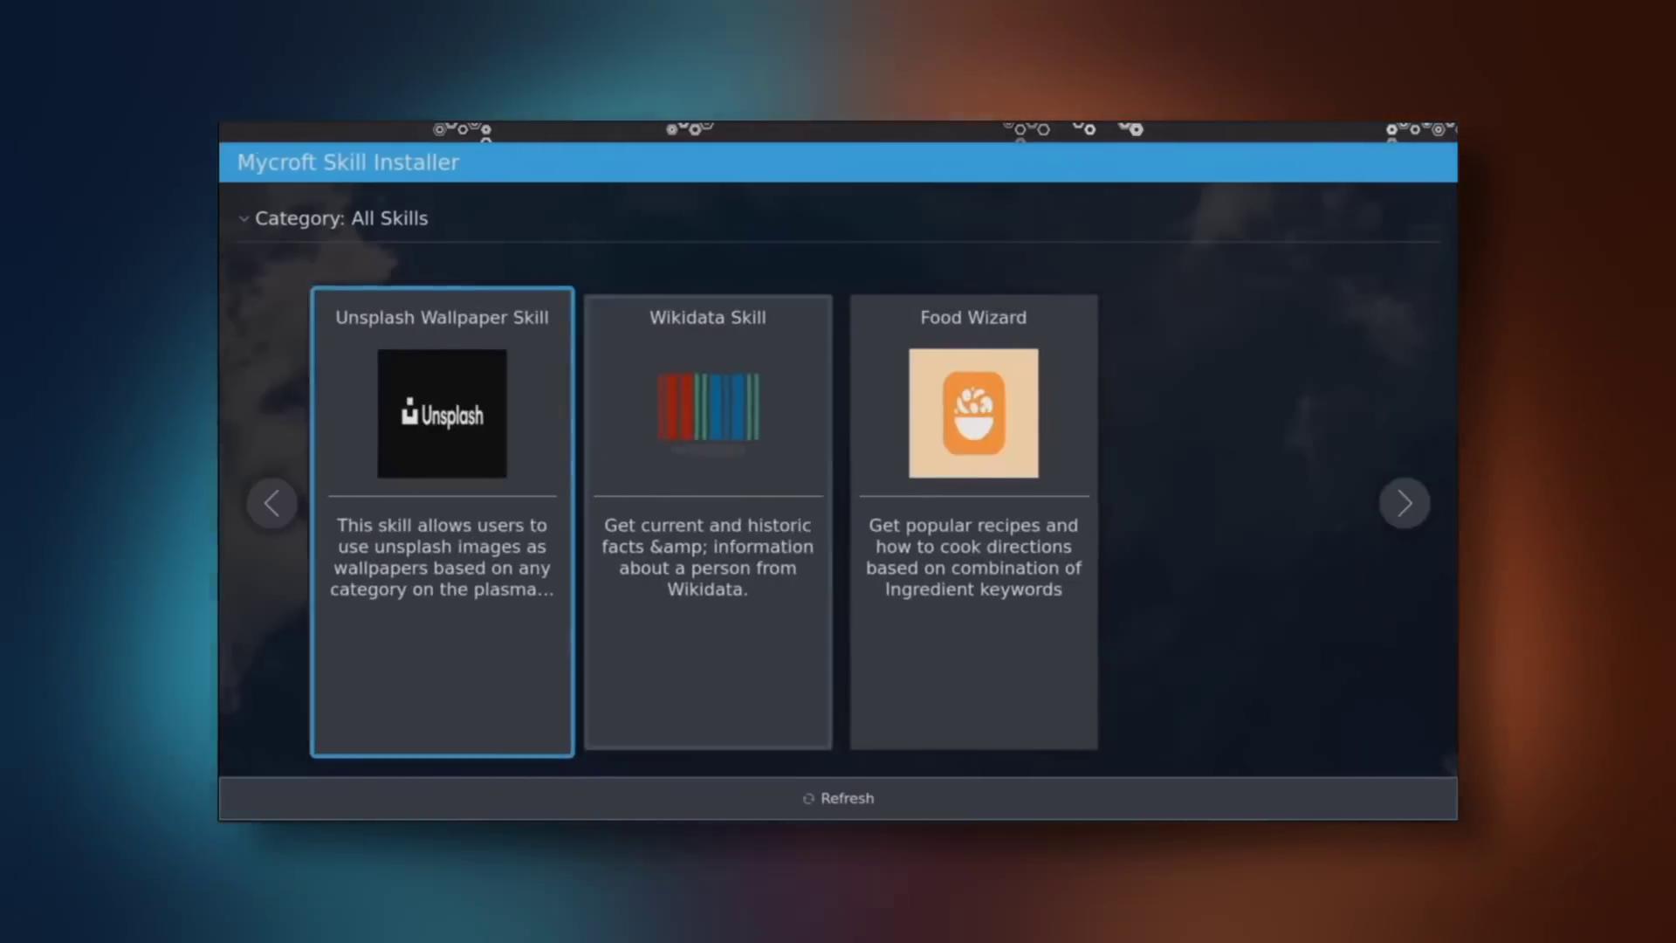
key(Right)
key(Left)
key(Right)
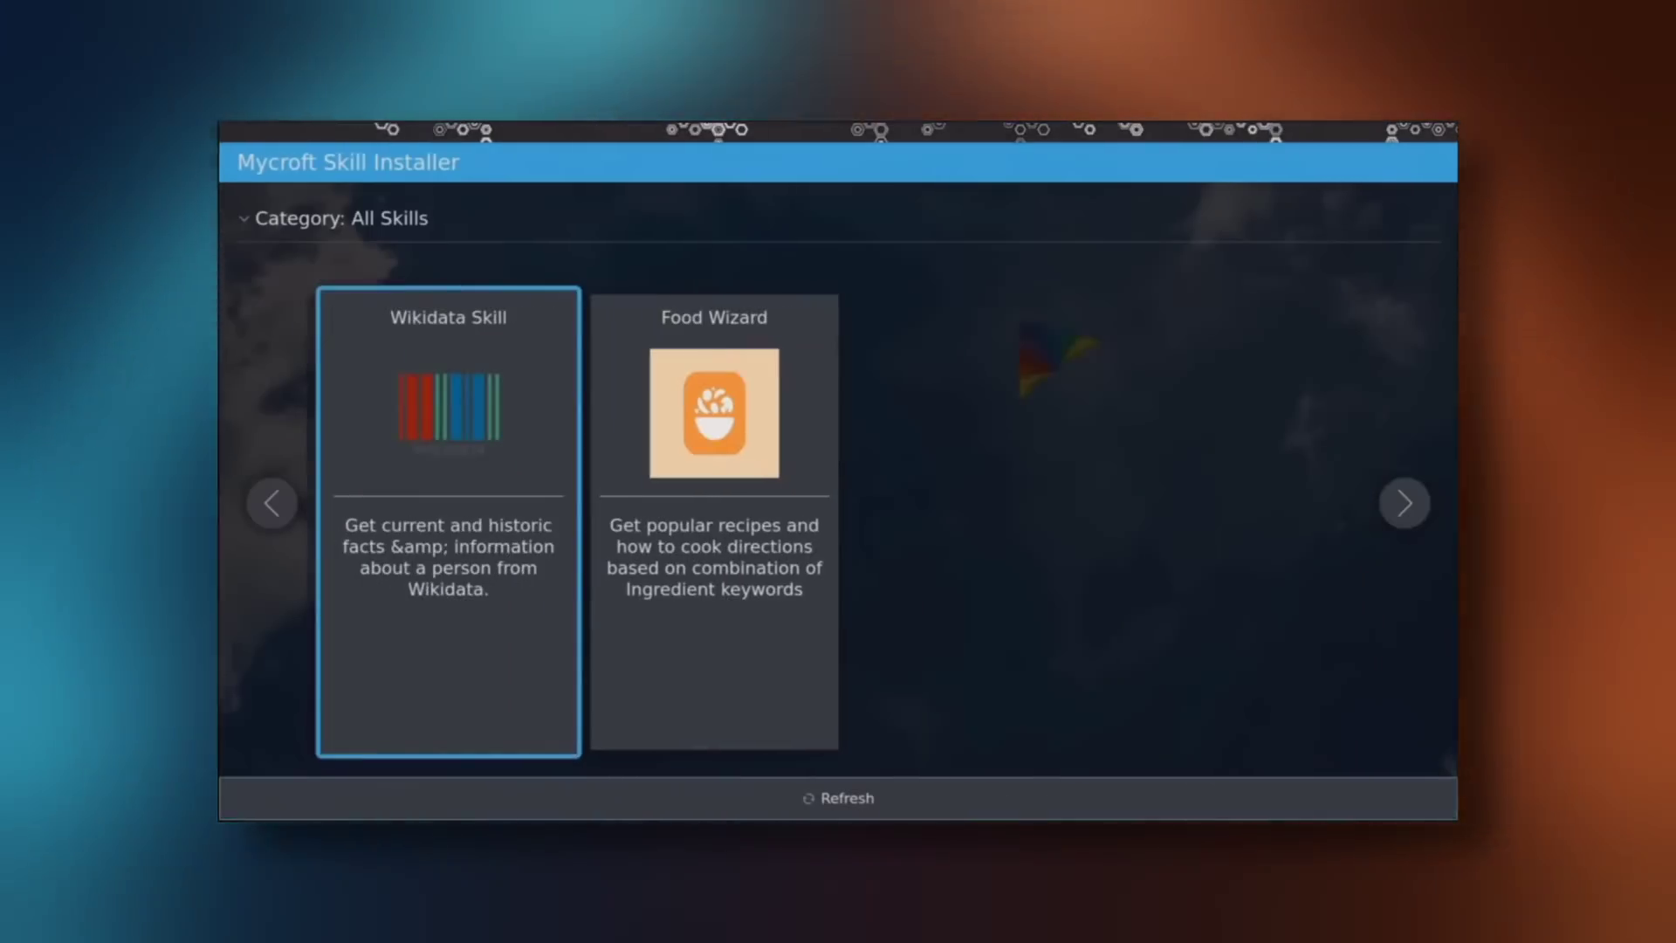
key(Return)
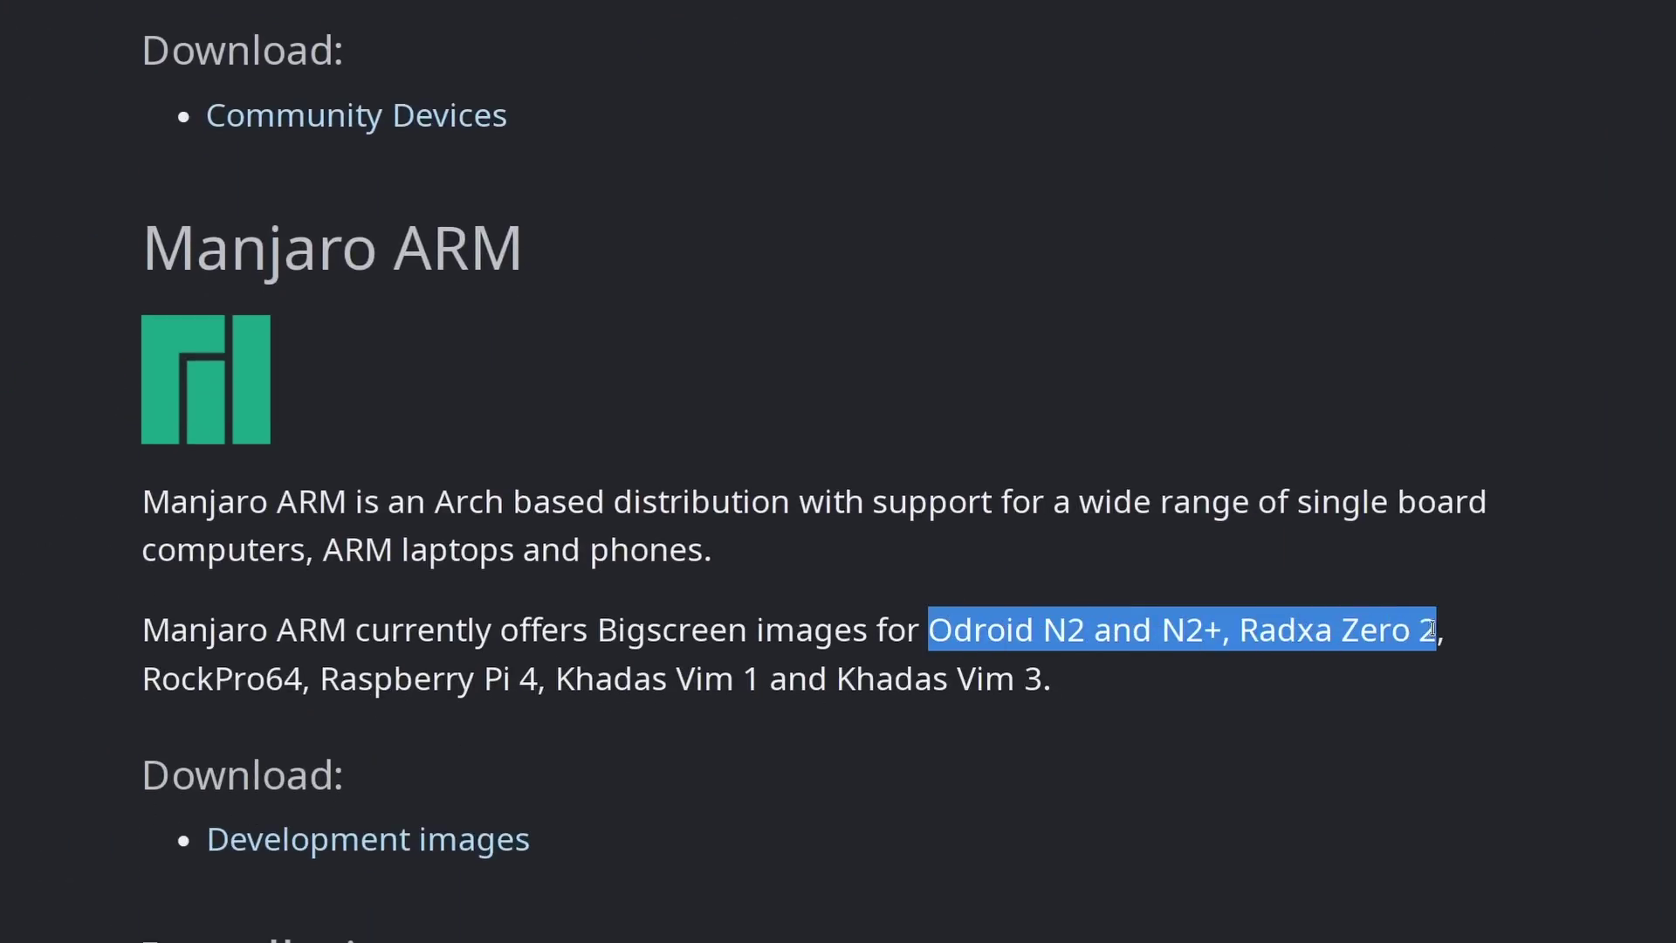
Highlight the Manjaro ARM device names from Odroid N2 to Khadas Vim 3
drag(1431, 628, 1440, 662)
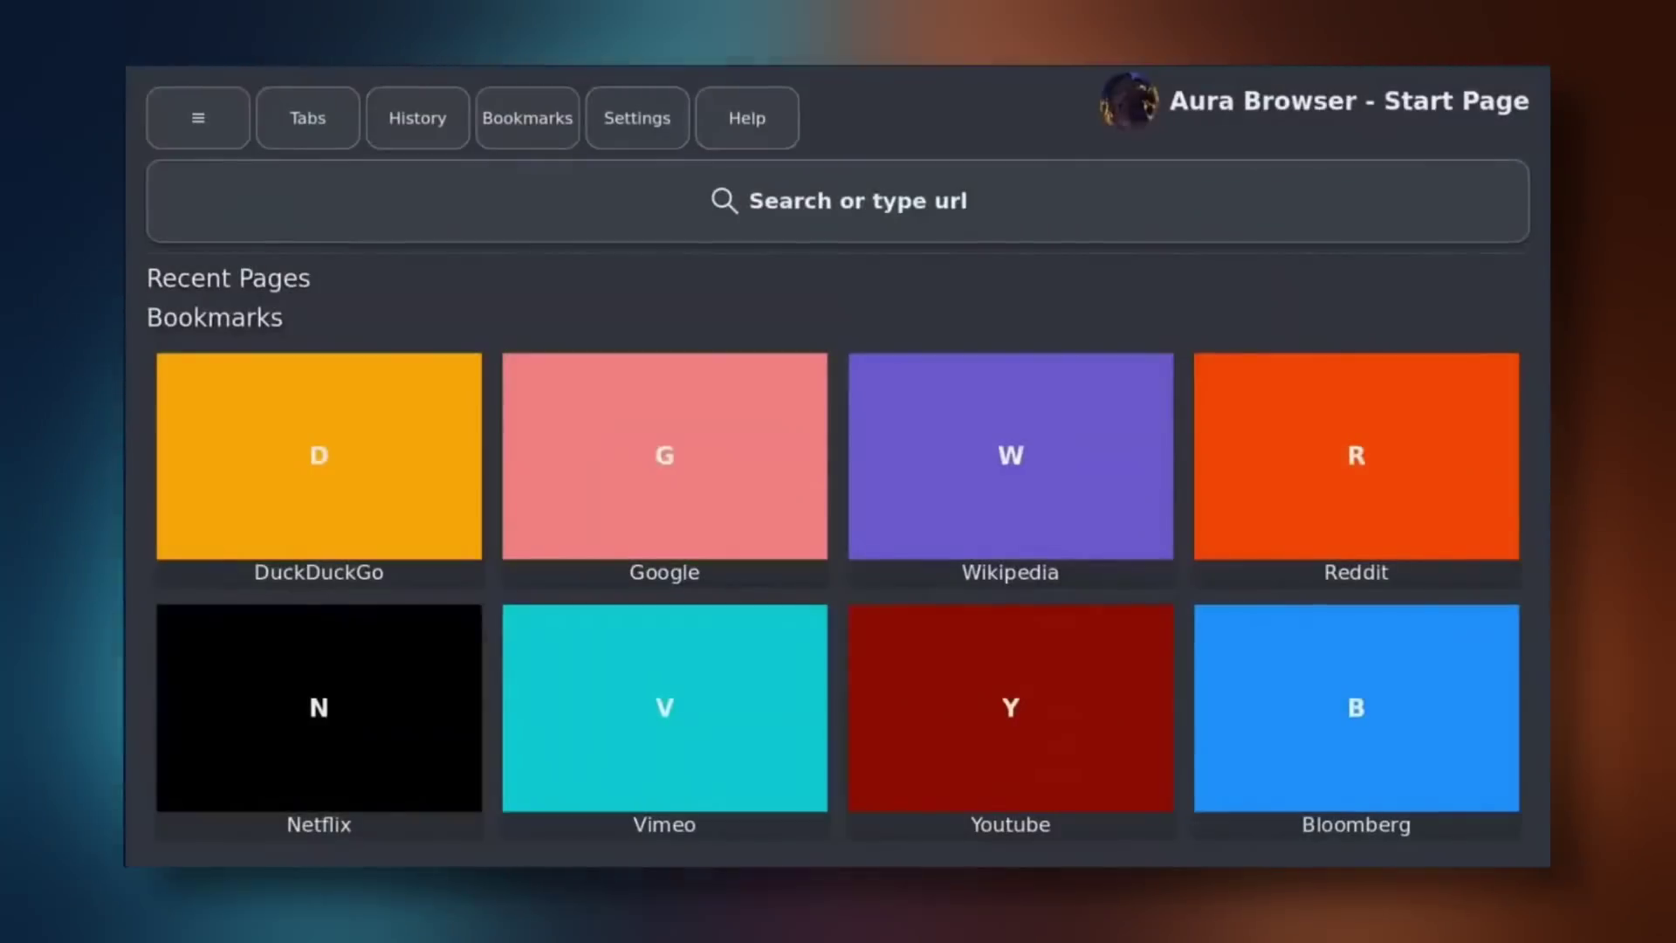
Open the Wikipedia bookmark and scroll through its Main Page
key(Down)
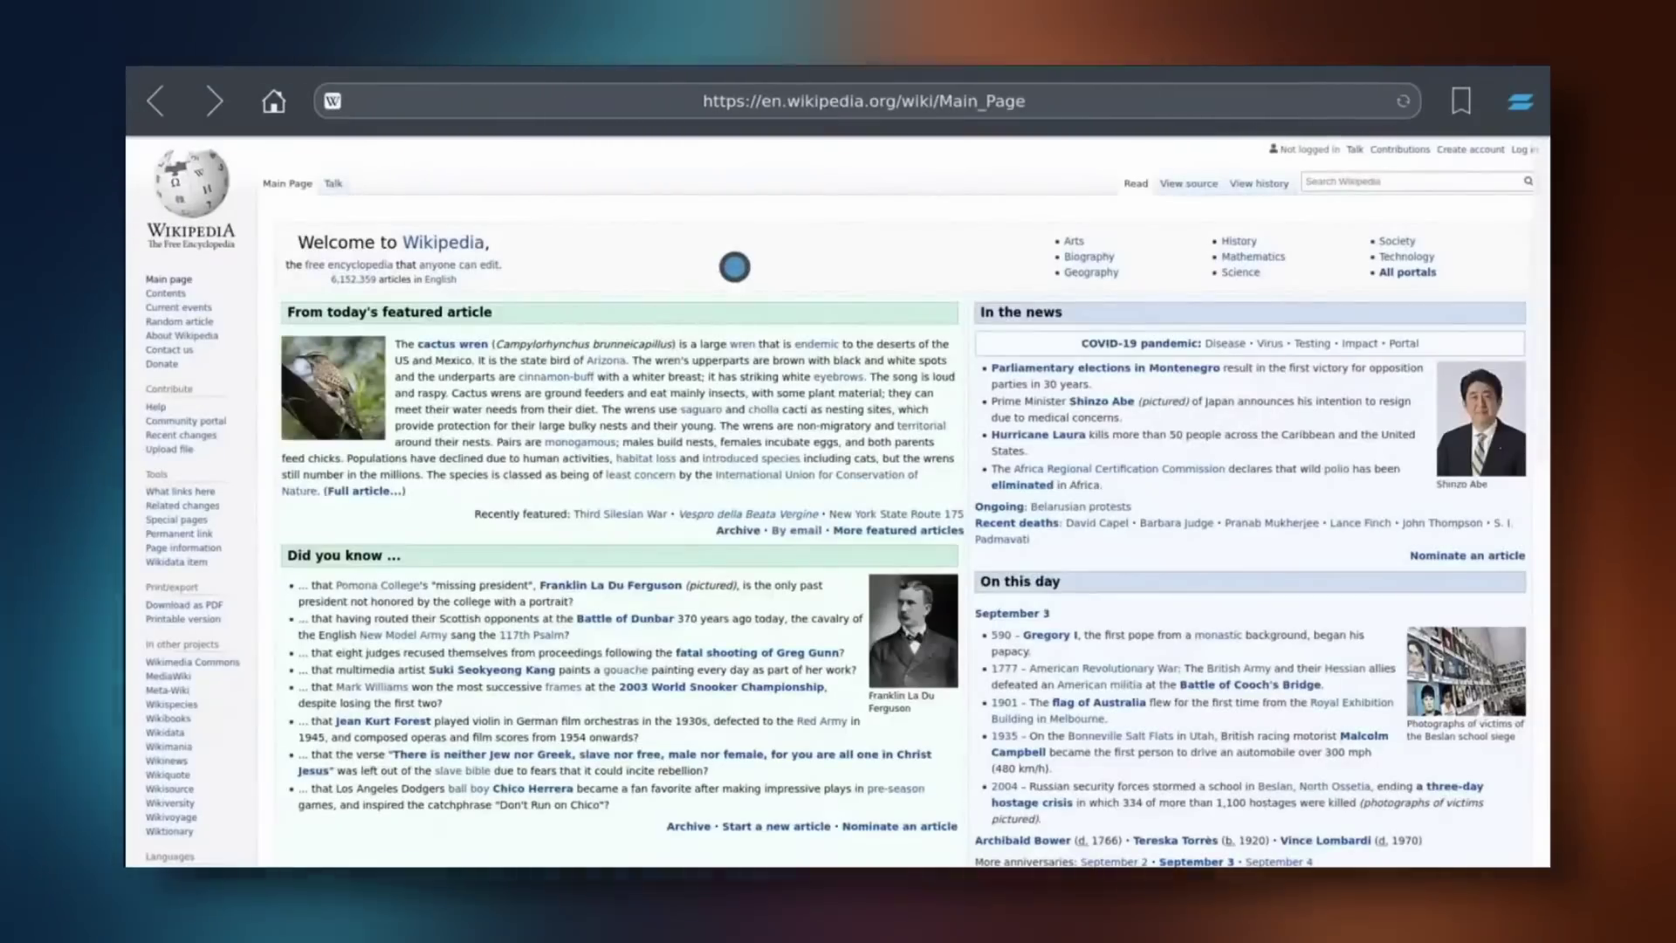
scroll(735, 583, down, 12)
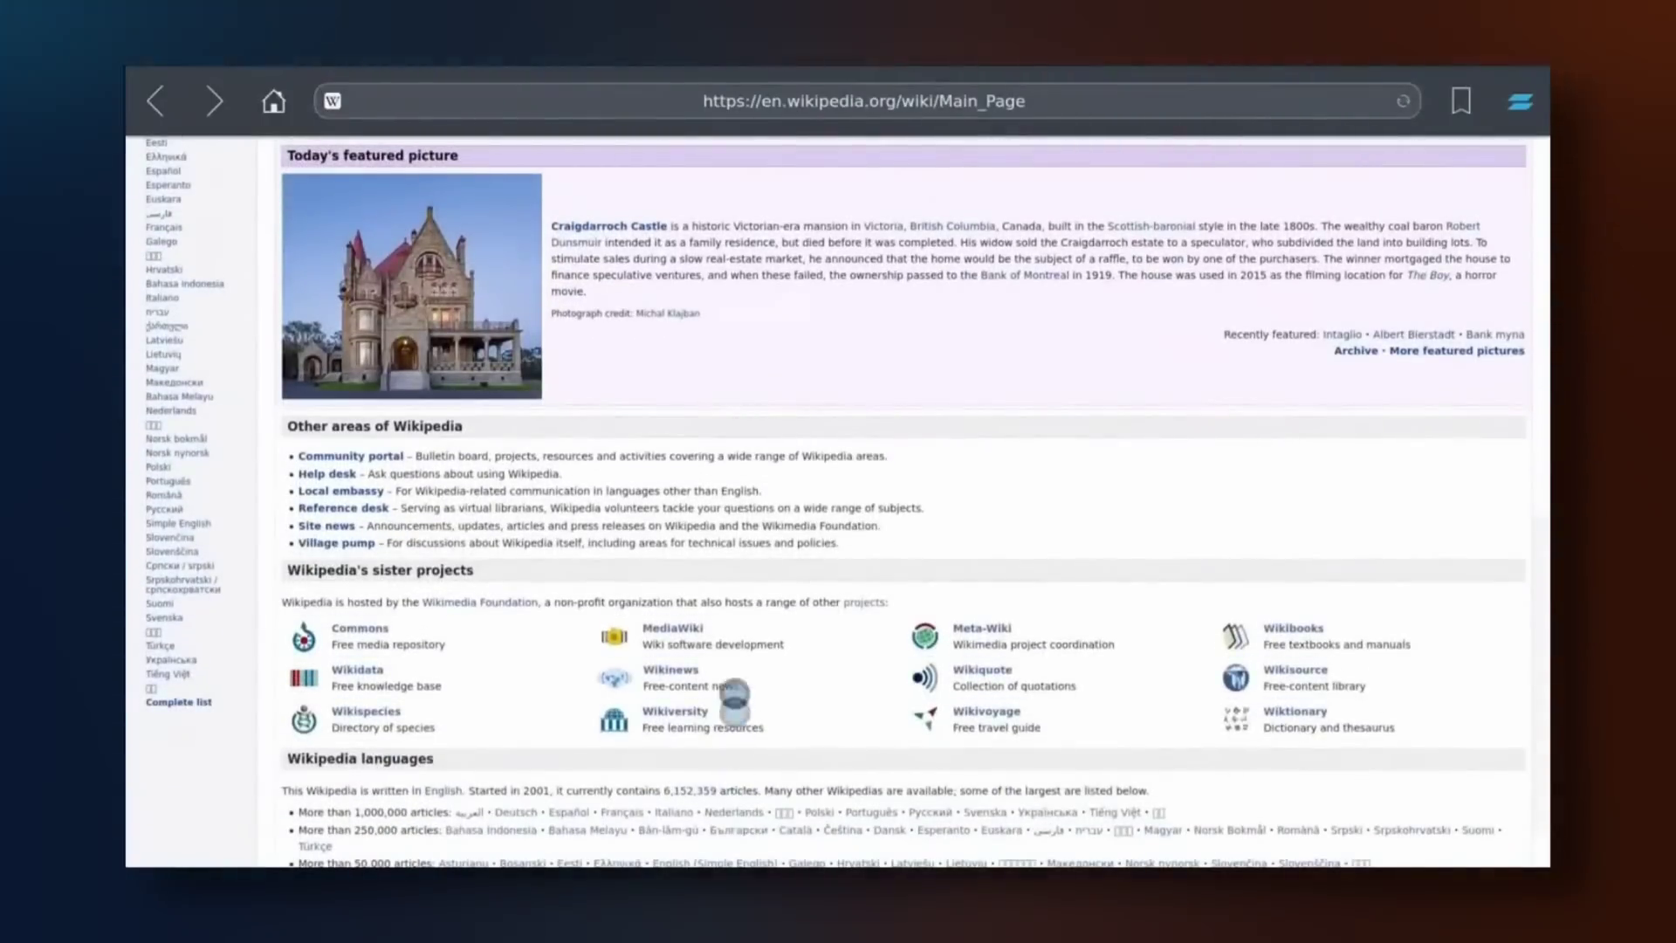
scroll(734, 192, up, 7)
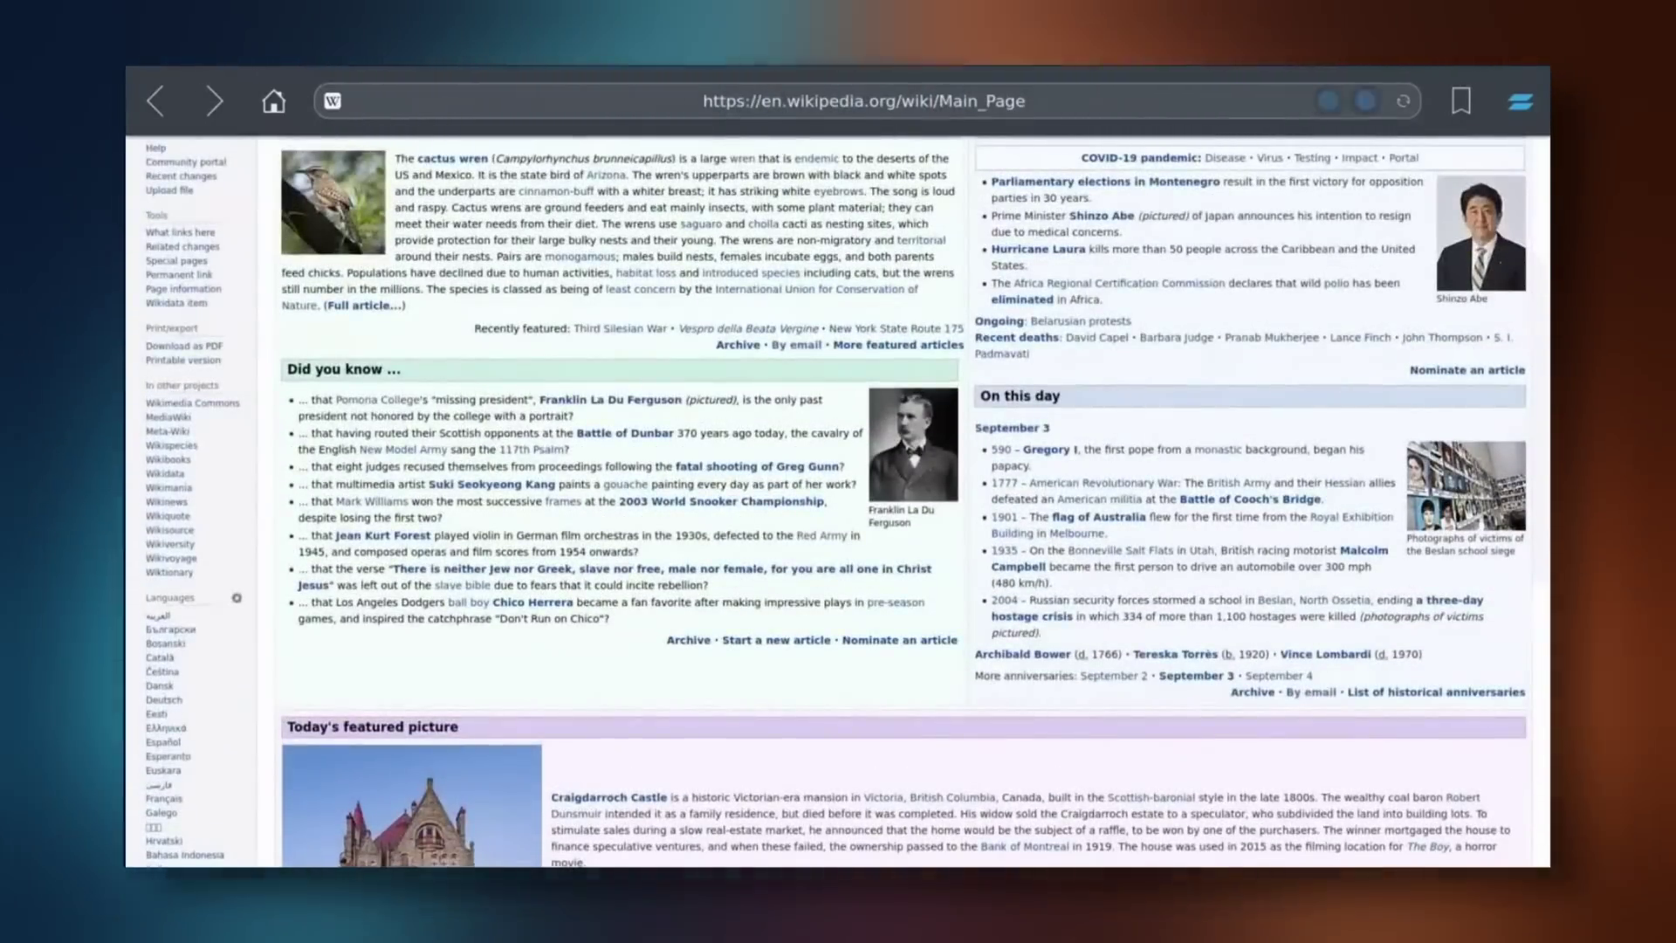
Remove the Wikipedia tab from the tabs overview, returning to the Start Page
key(Tab)
key(Down)
key(Return)
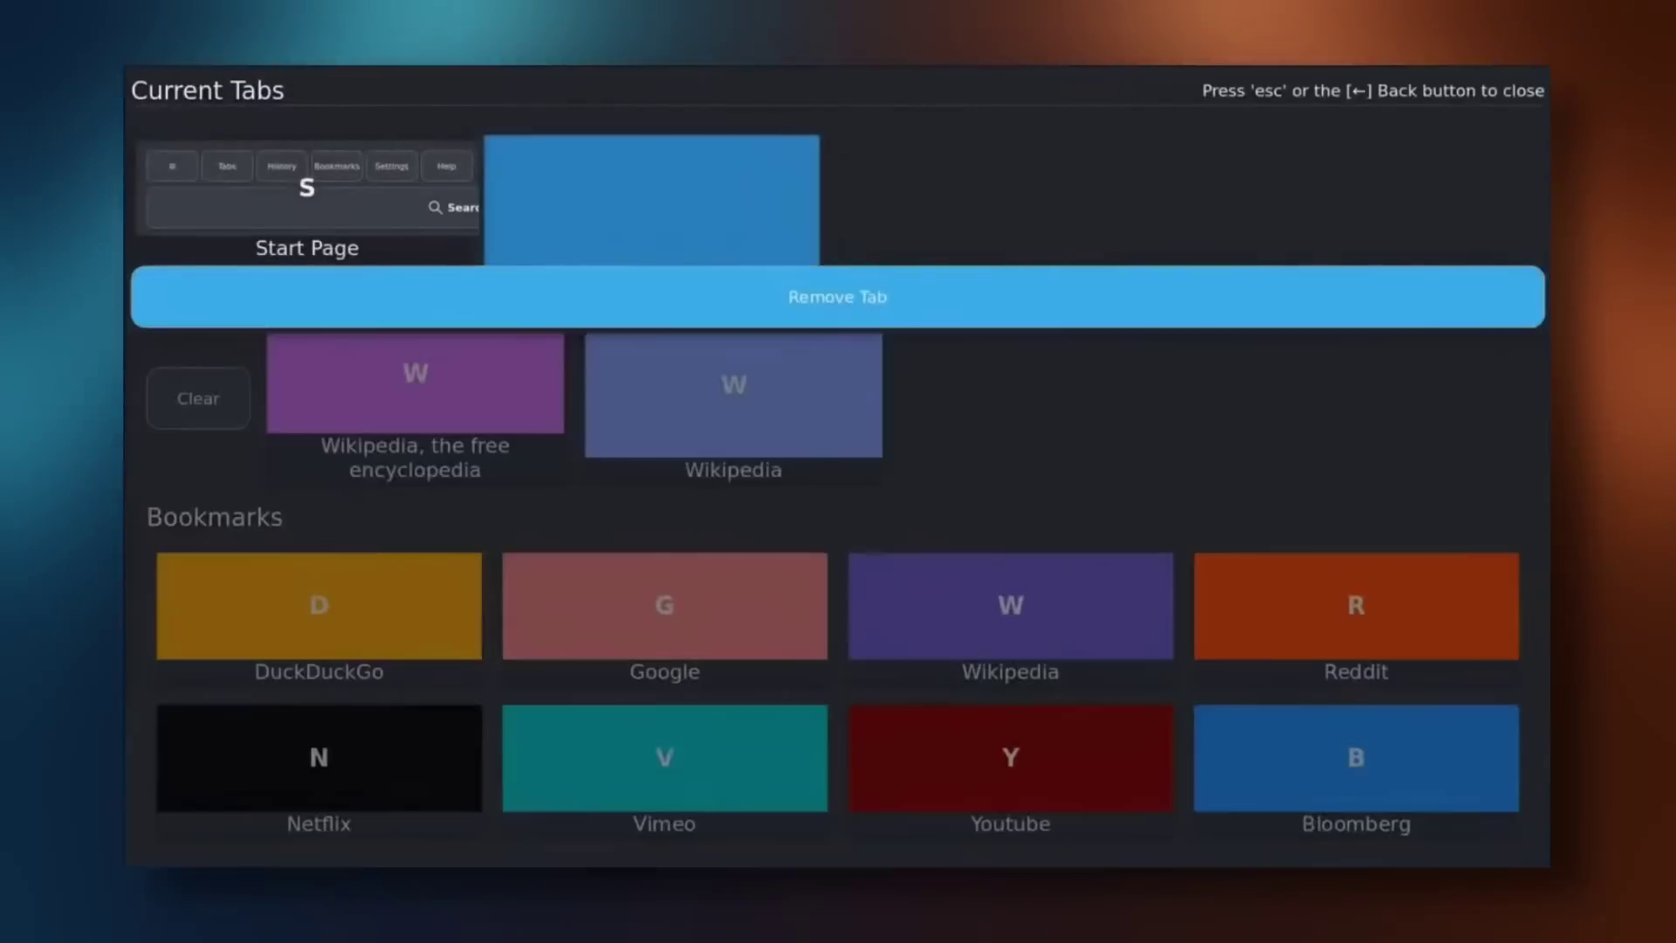
key(Escape)
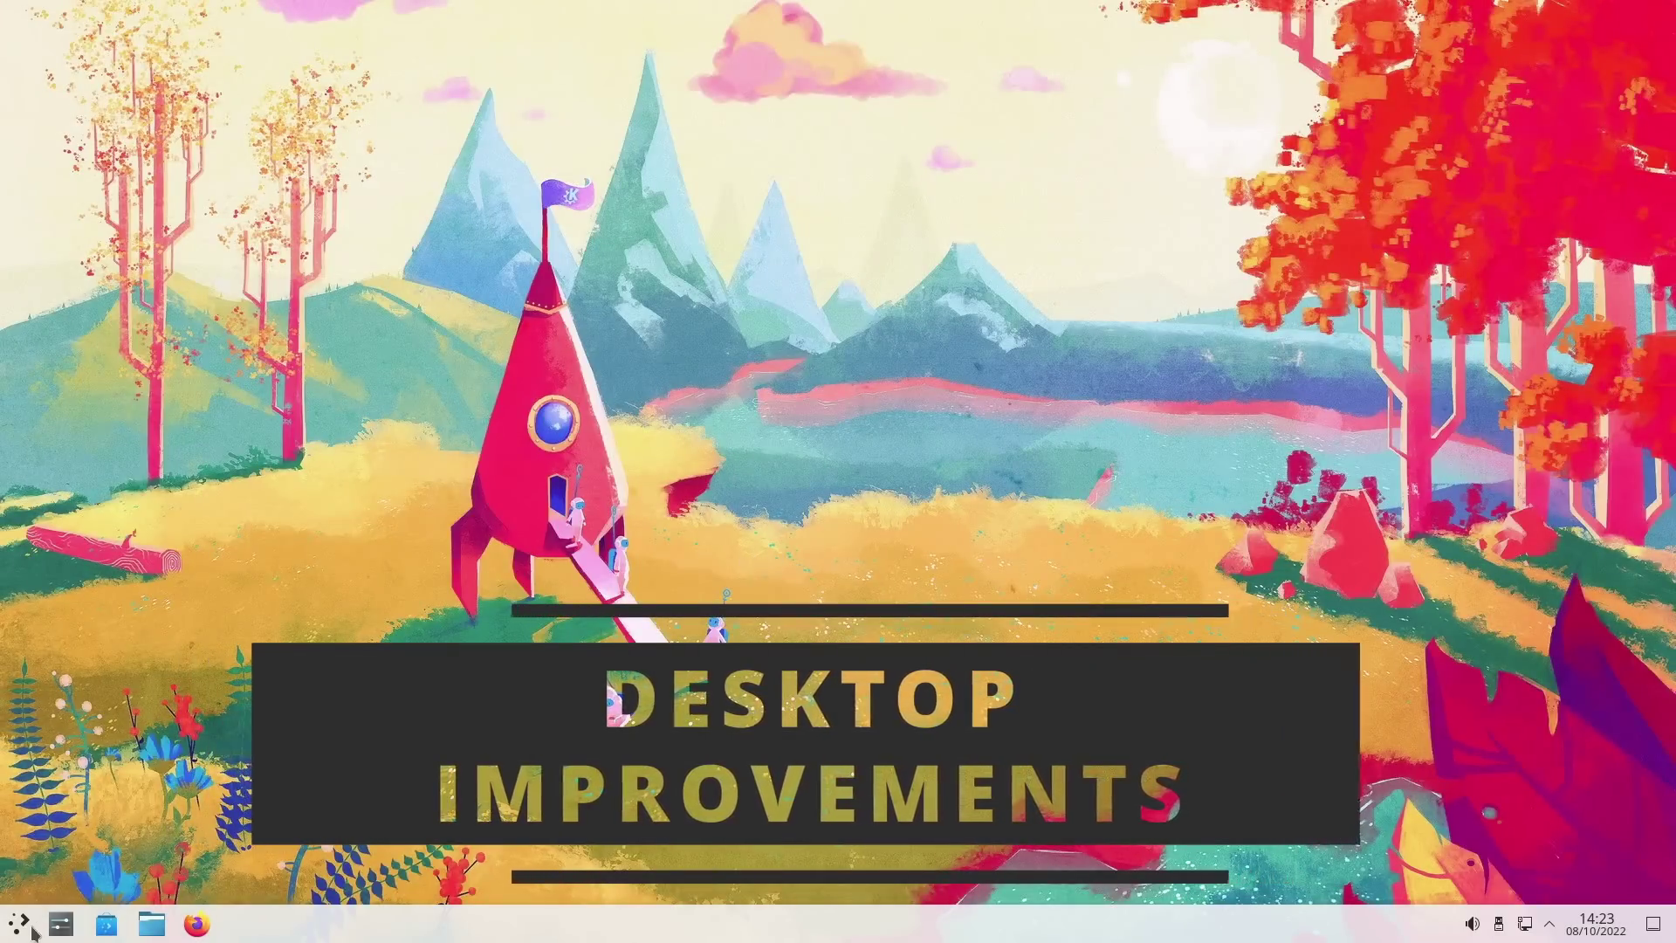
Enlarge the Kickoff launcher menu by dragging its top-right corner, making it much taller and wider
click(18, 931)
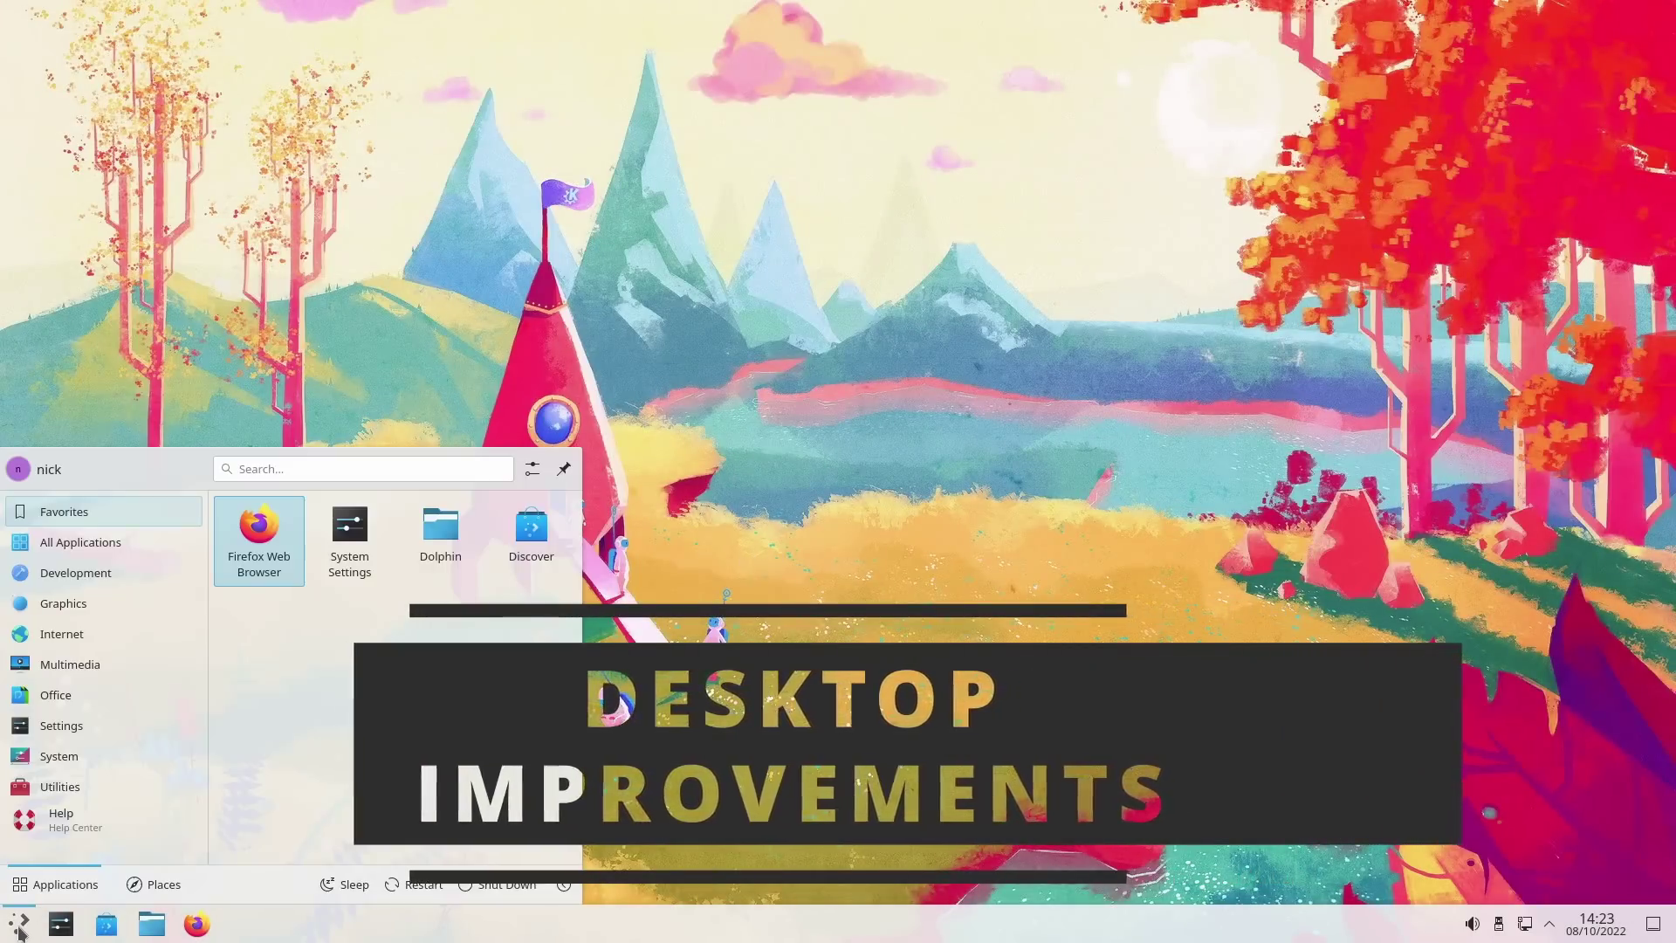
click(18, 931)
click(19, 931)
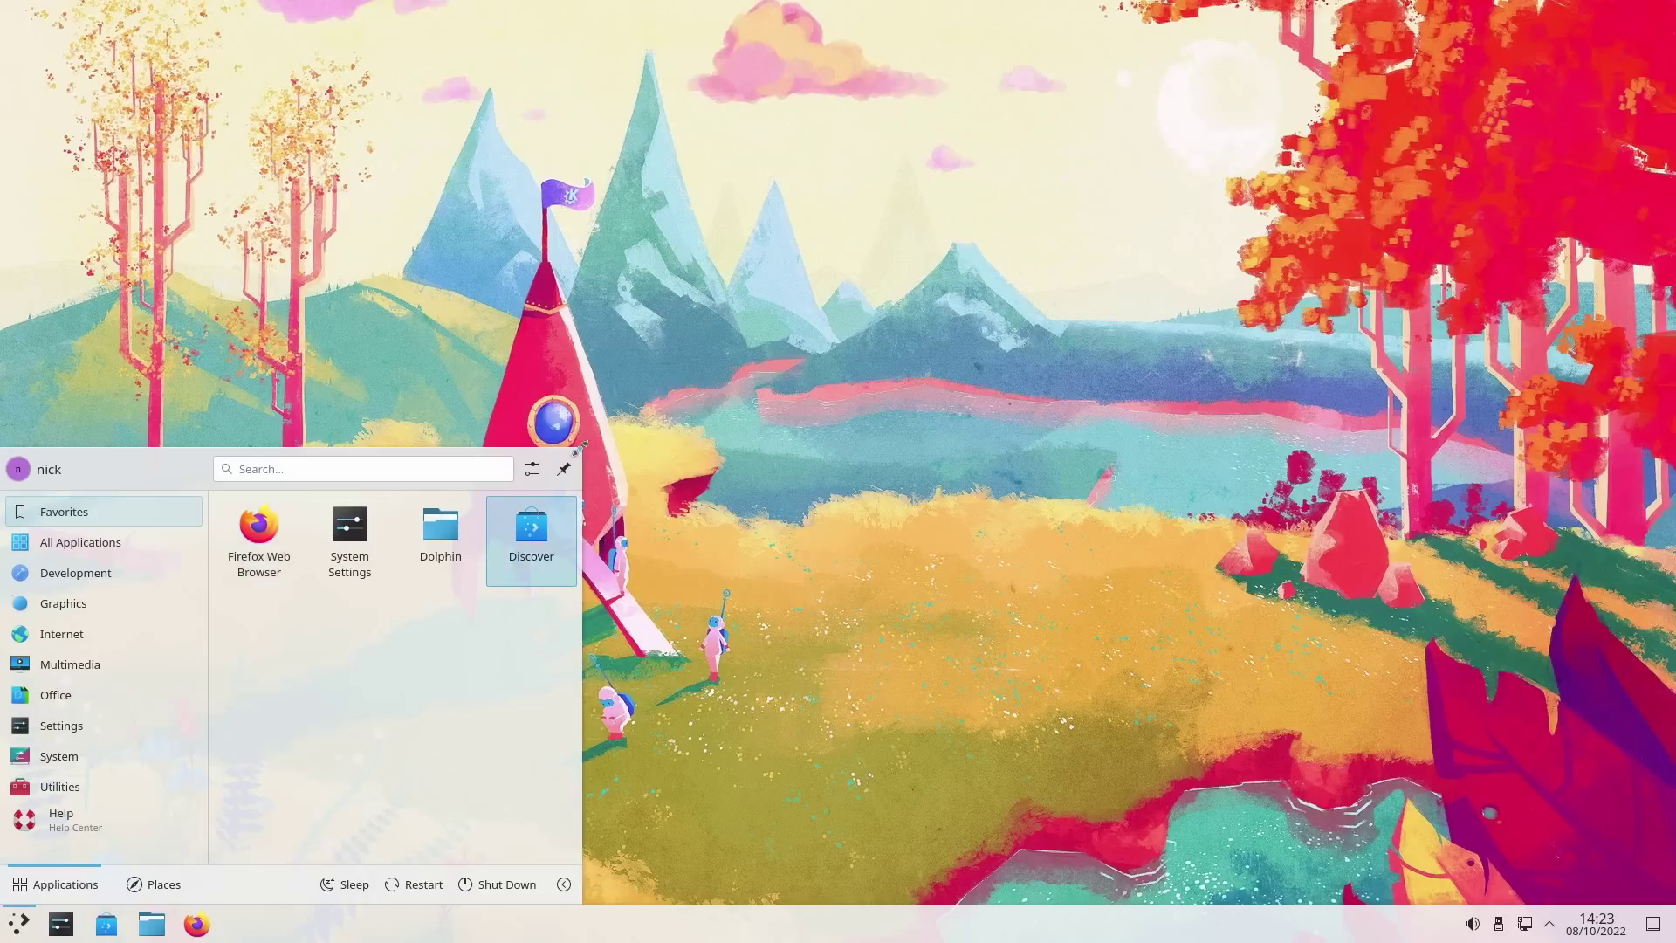
drag(580, 453, 675, 379)
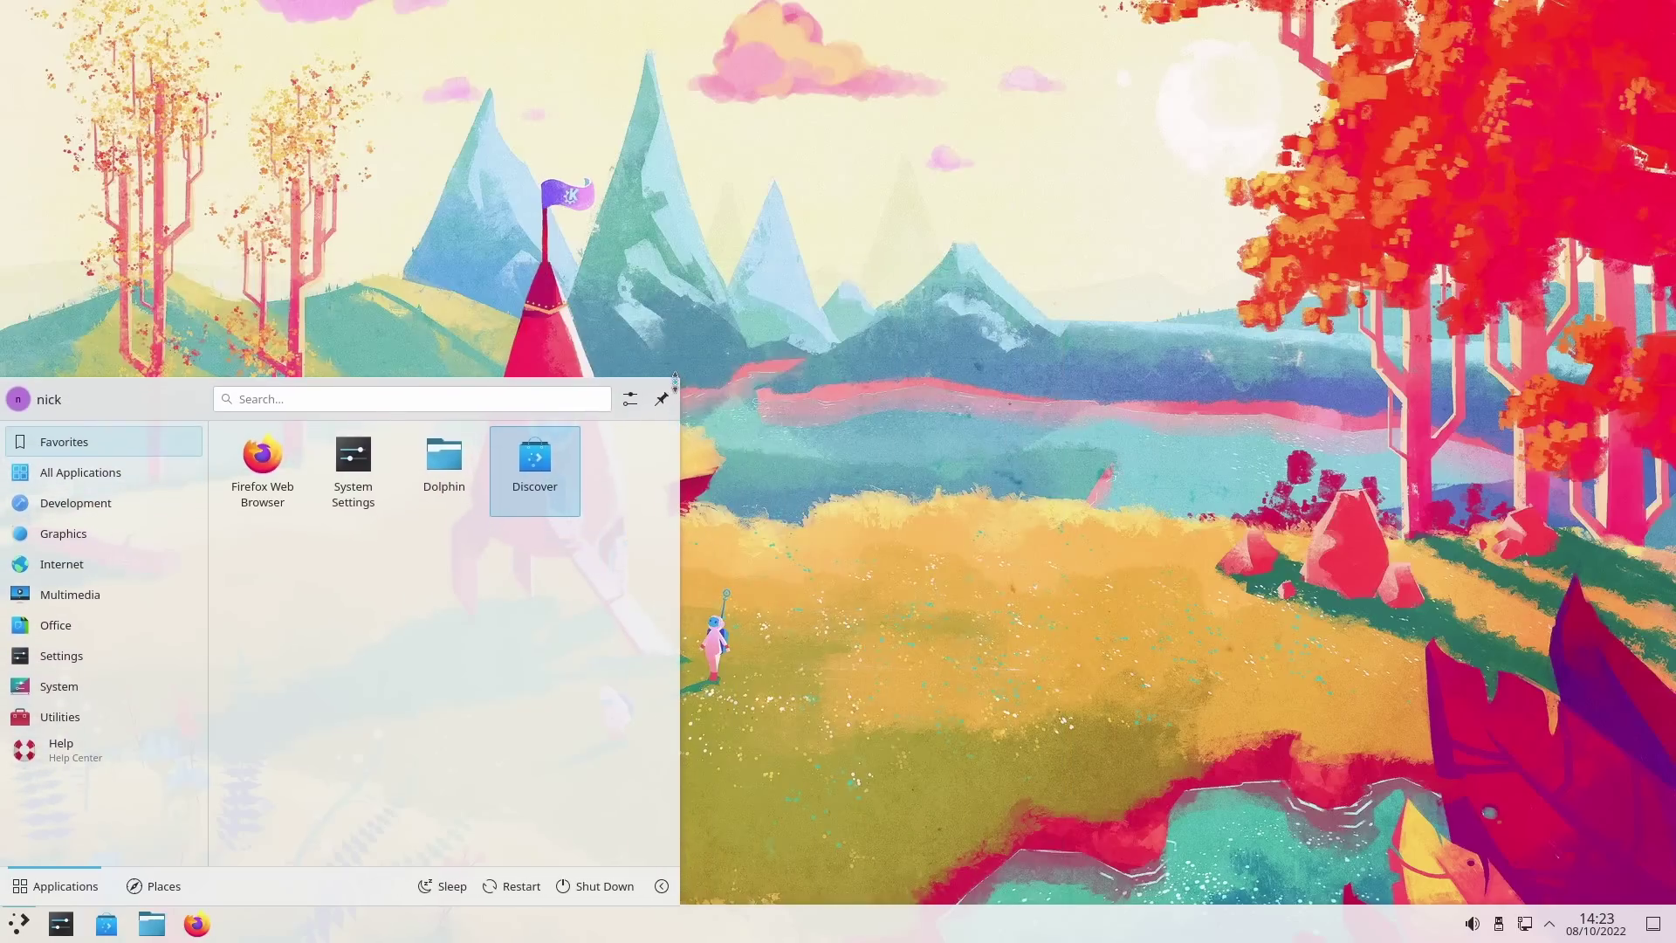
click(834, 531)
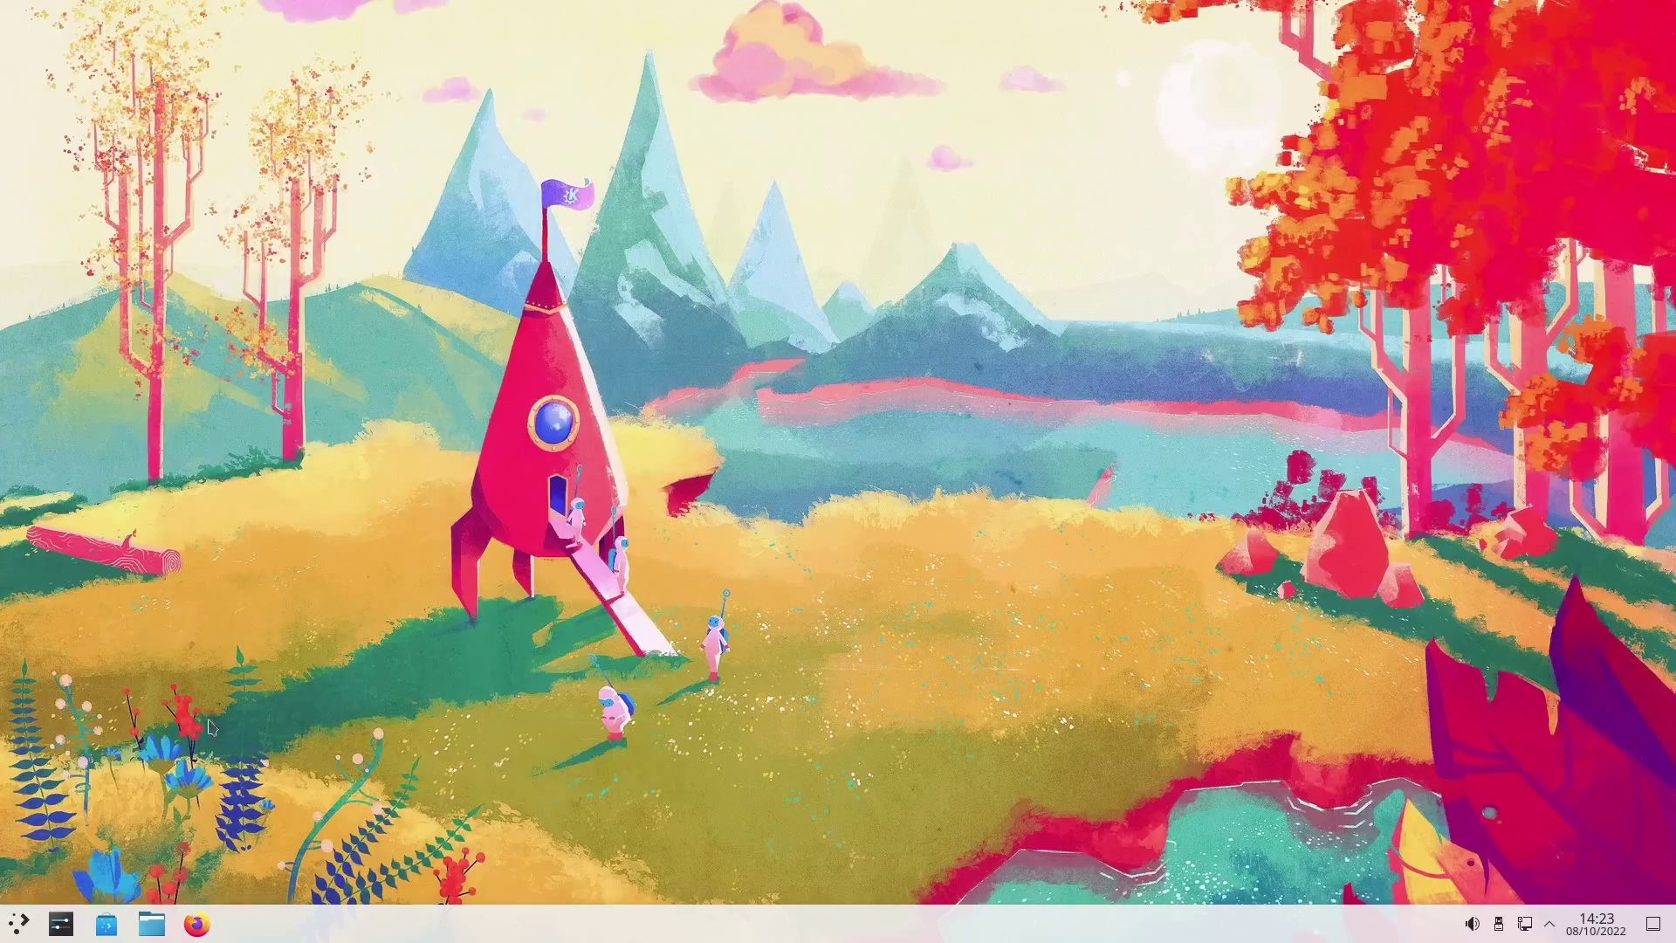
click(21, 936)
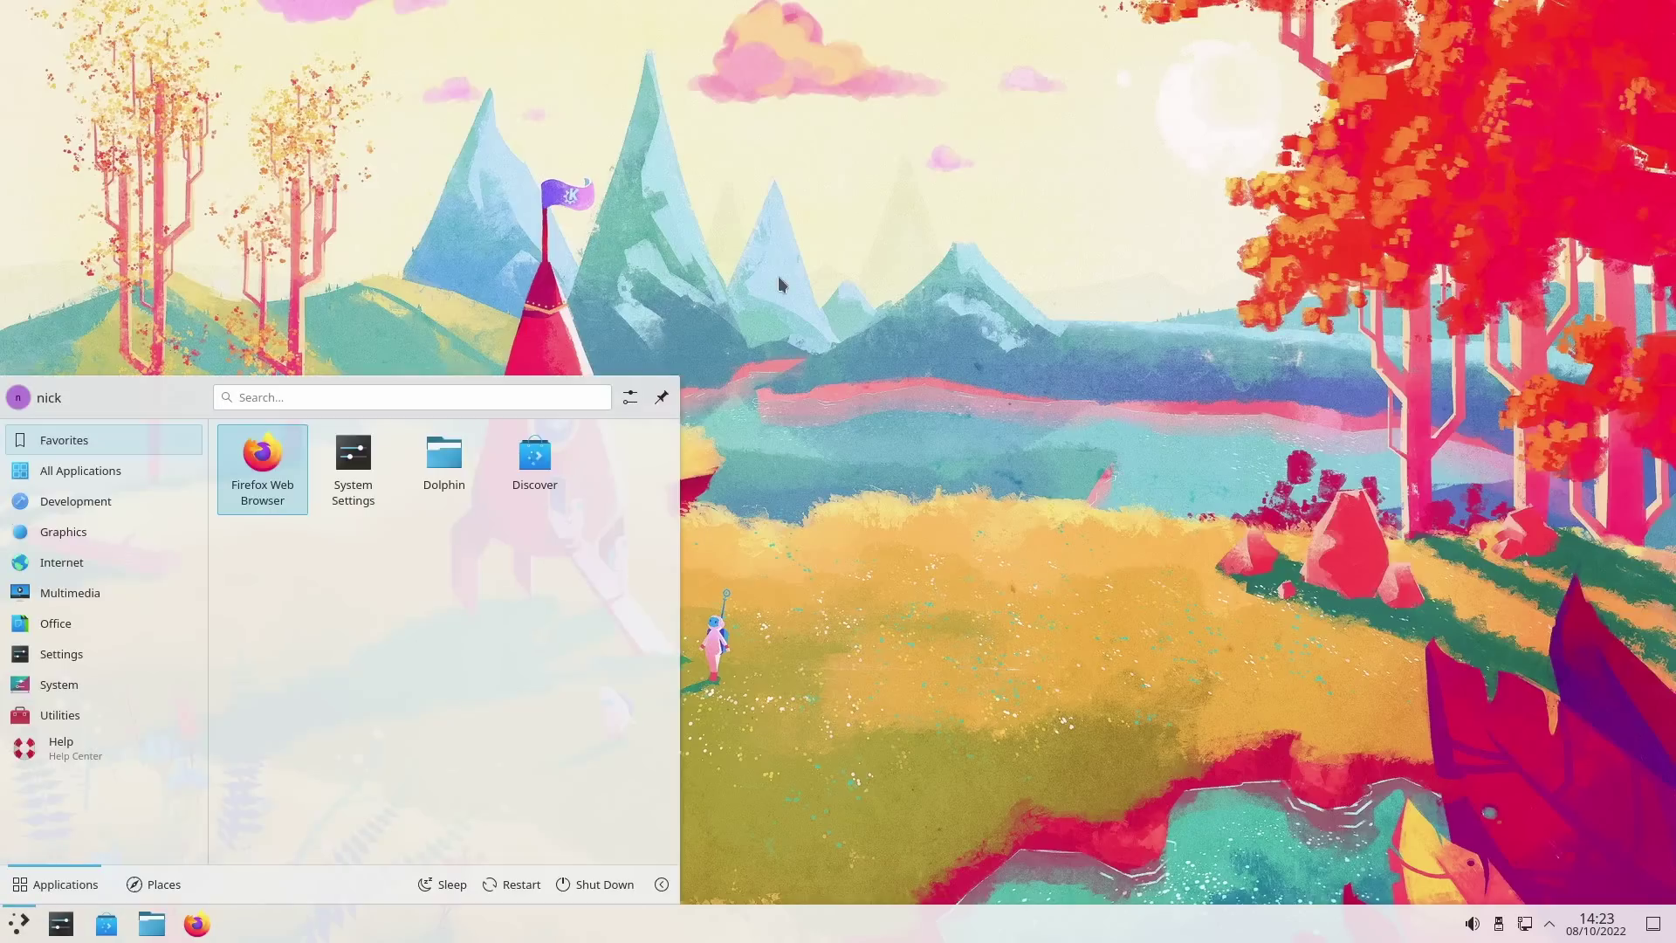
drag(678, 378, 1255, 121)
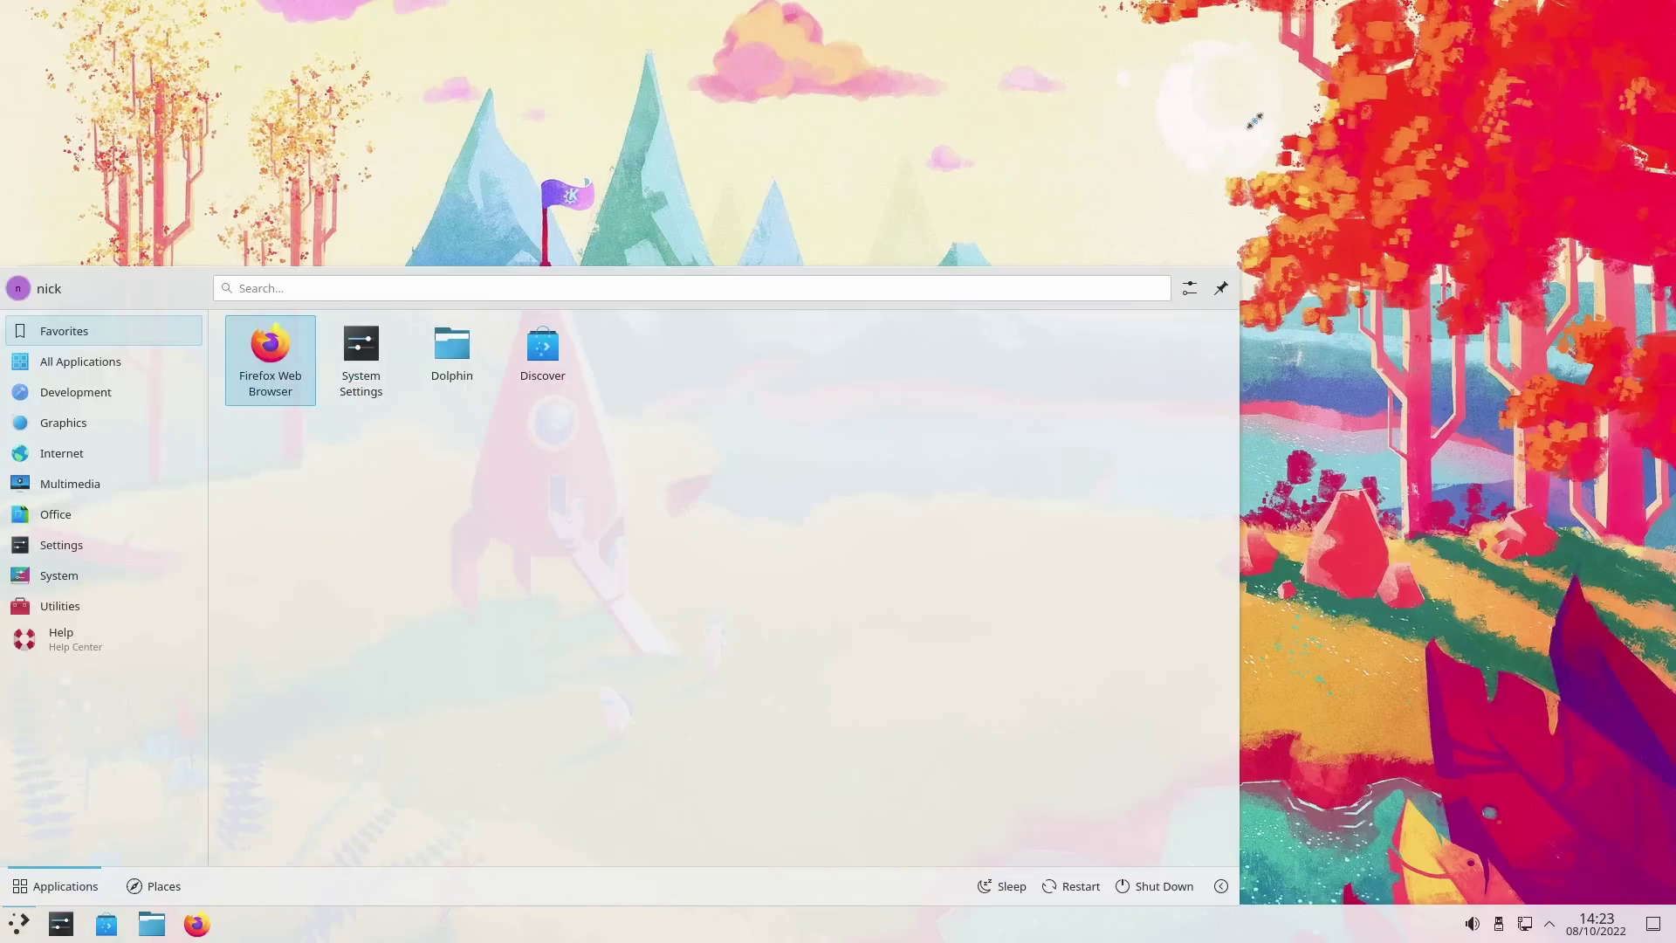
Toggle the volume controls and calendar, then move the launcher settings window up and right
click(1472, 923)
click(1472, 924)
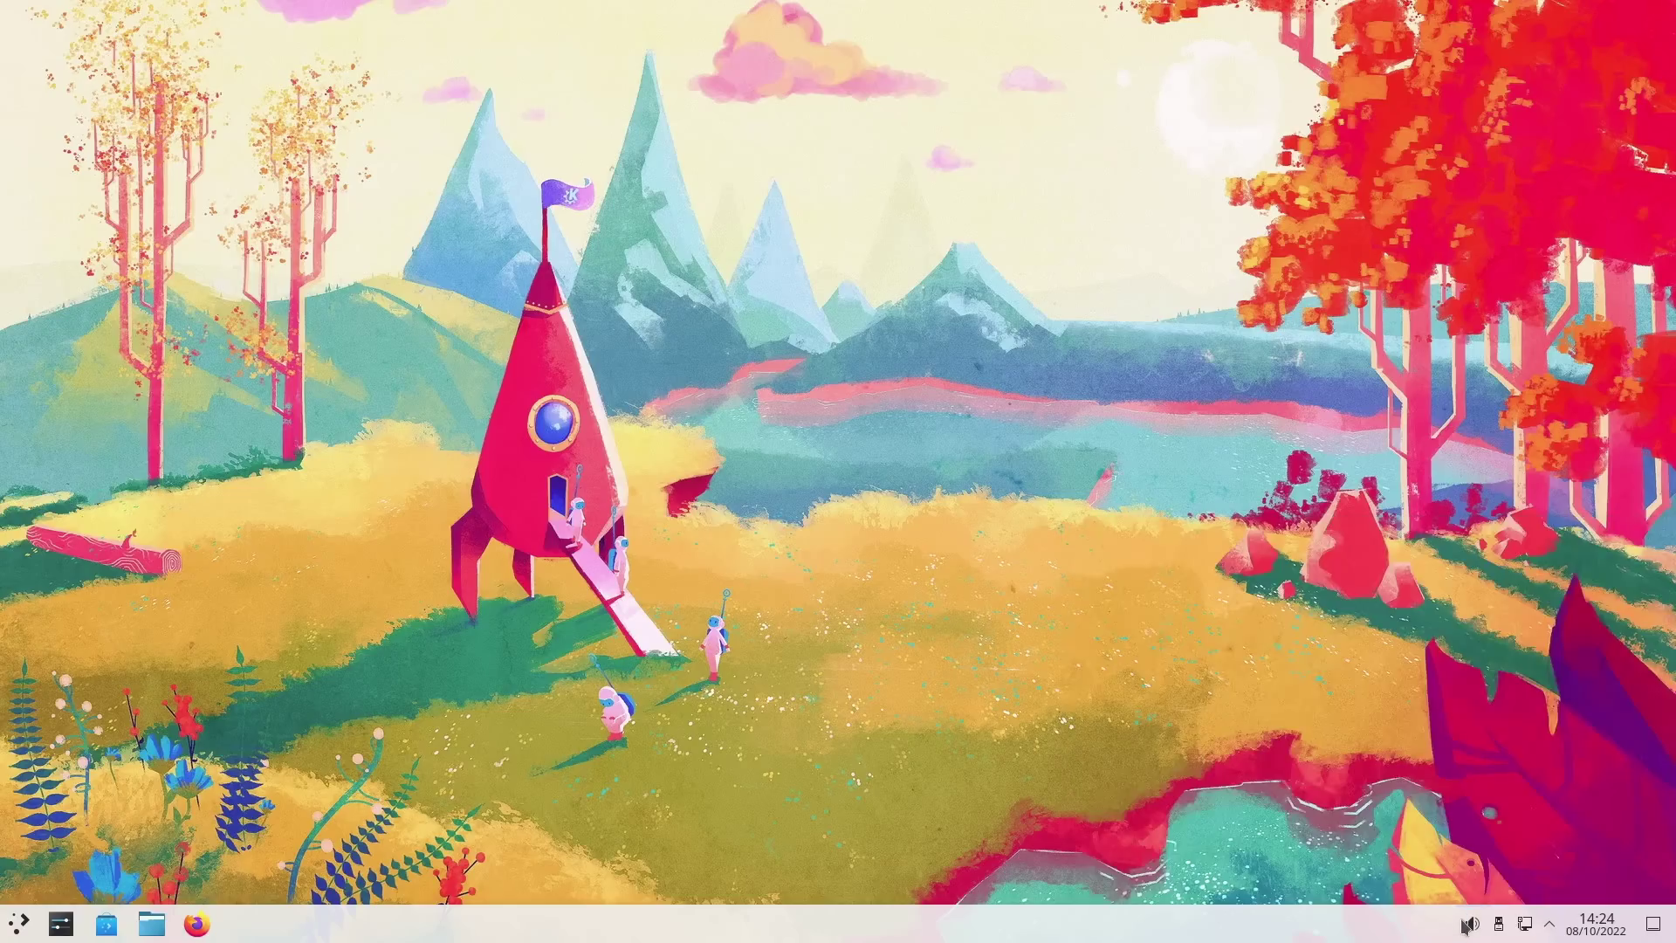
click(1466, 924)
click(1466, 923)
click(1598, 924)
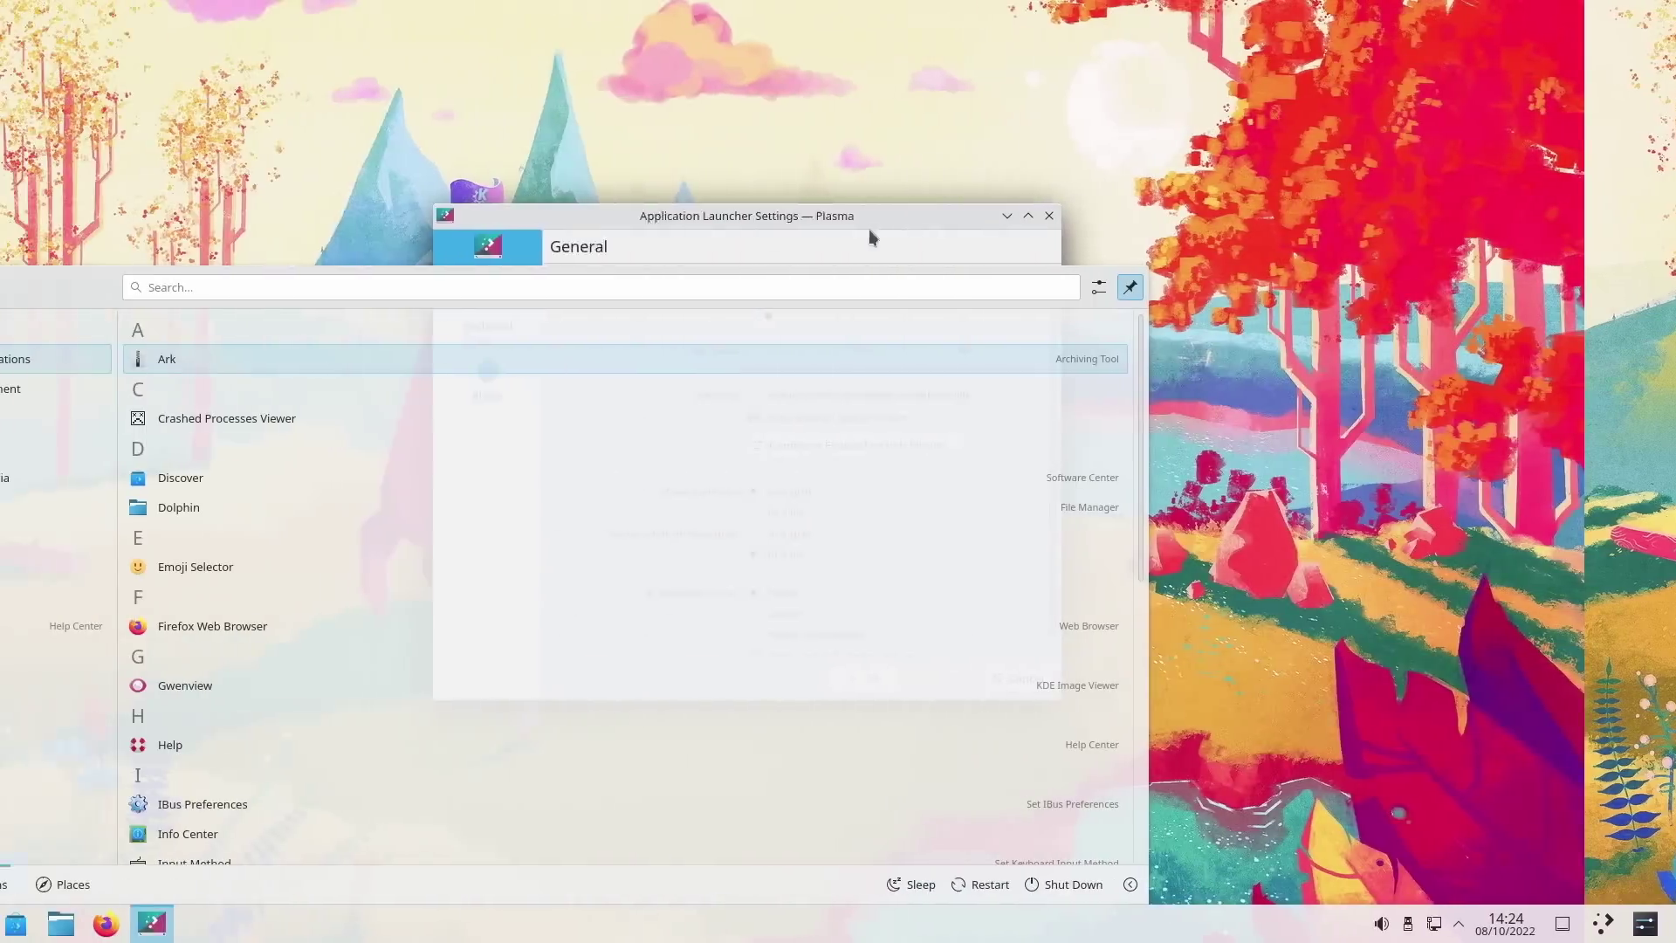
drag(868, 229, 1436, 54)
Compare the two-line and compact list item styles, applying each in turn
click(1382, 257)
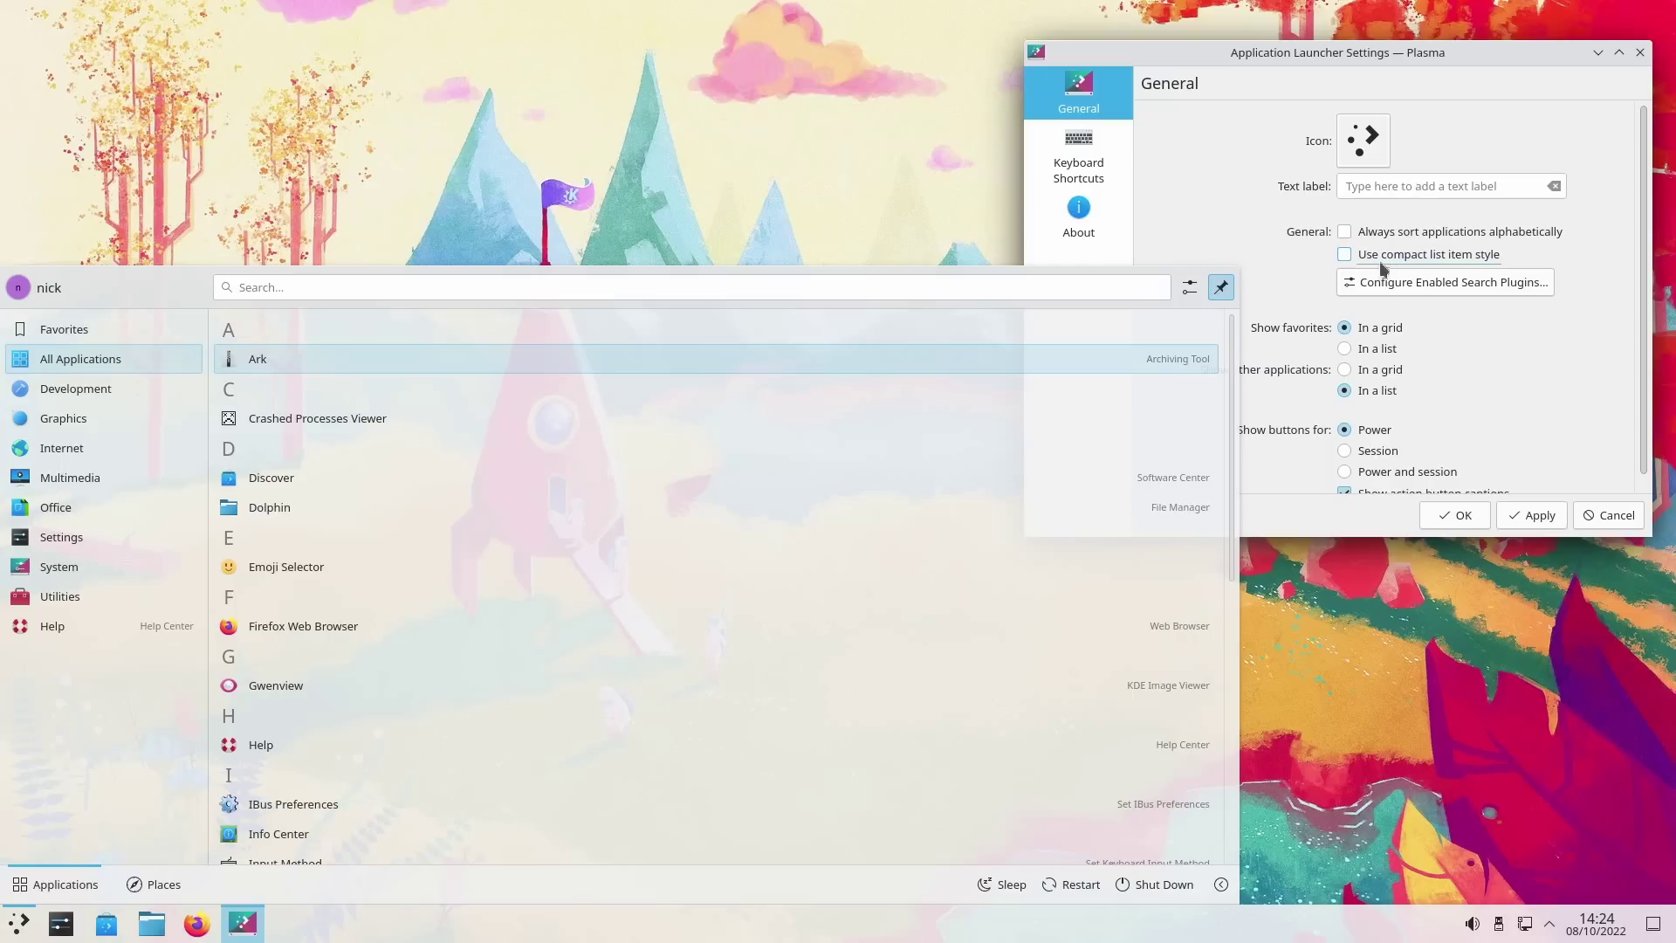
click(1531, 517)
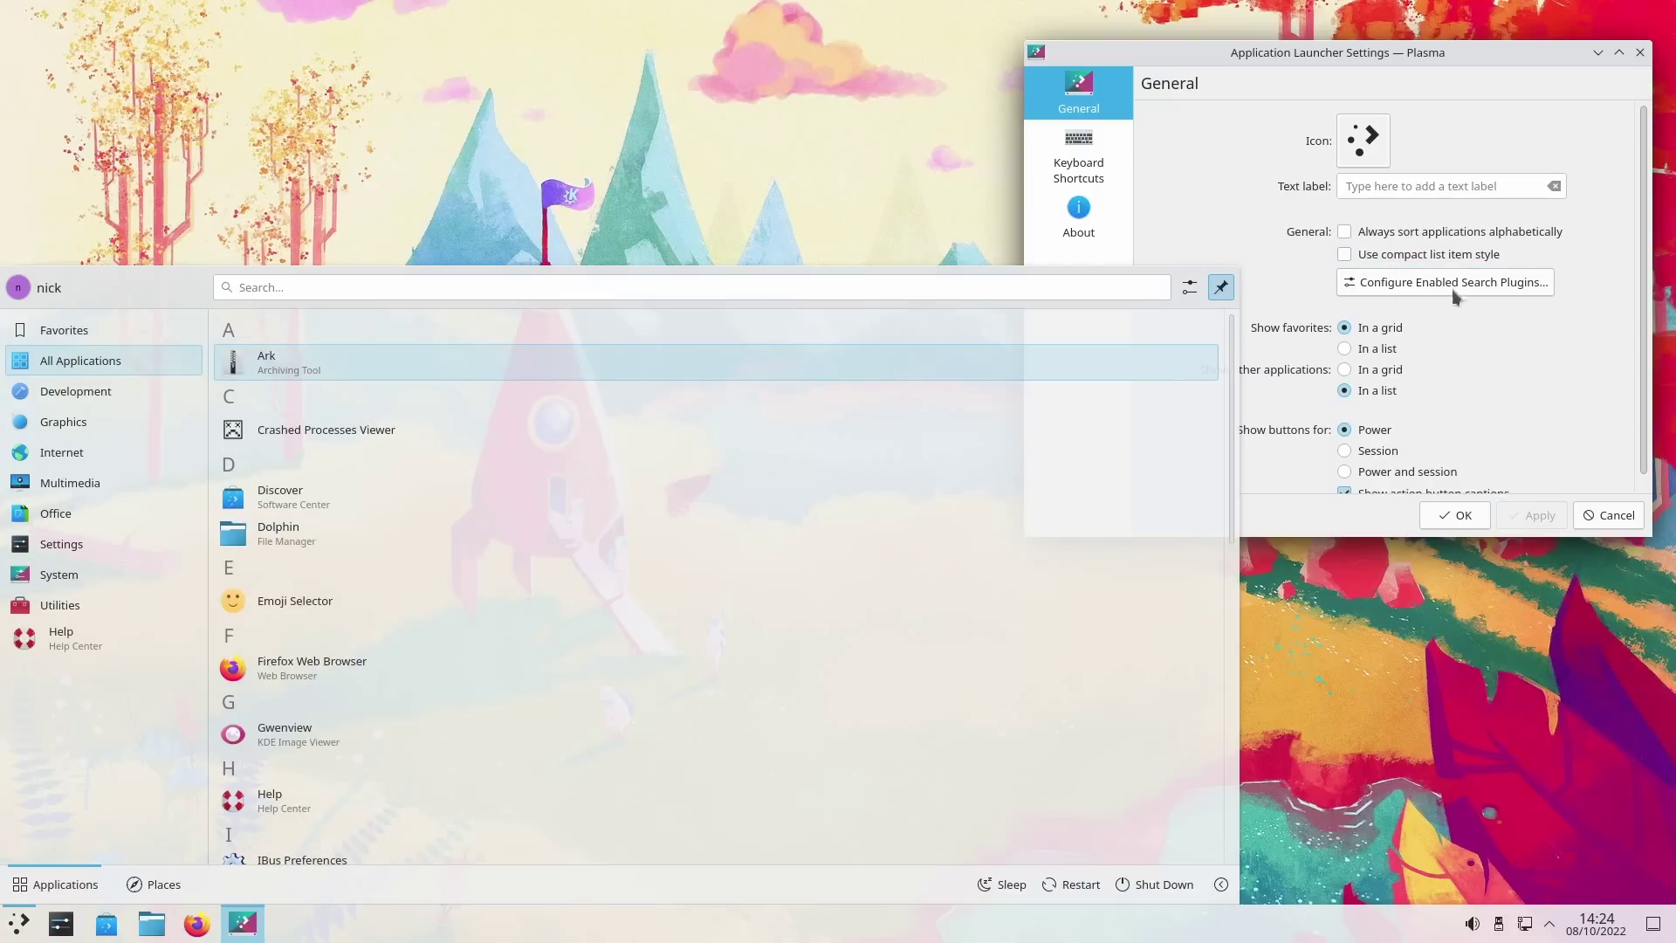
click(1422, 255)
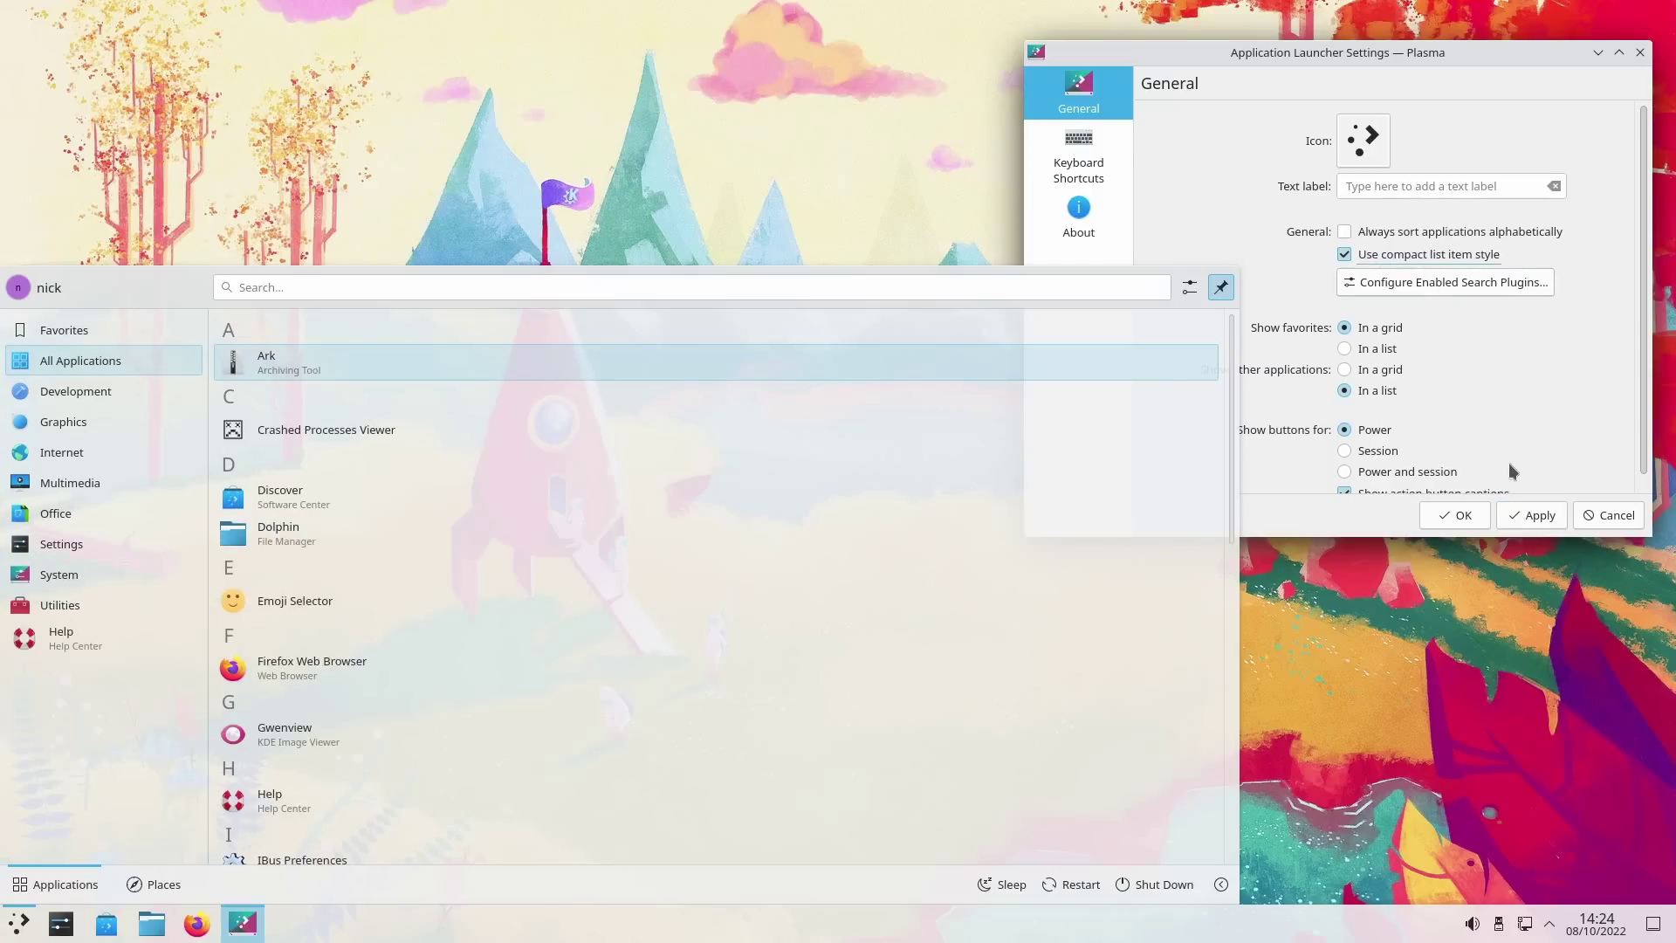
click(1528, 517)
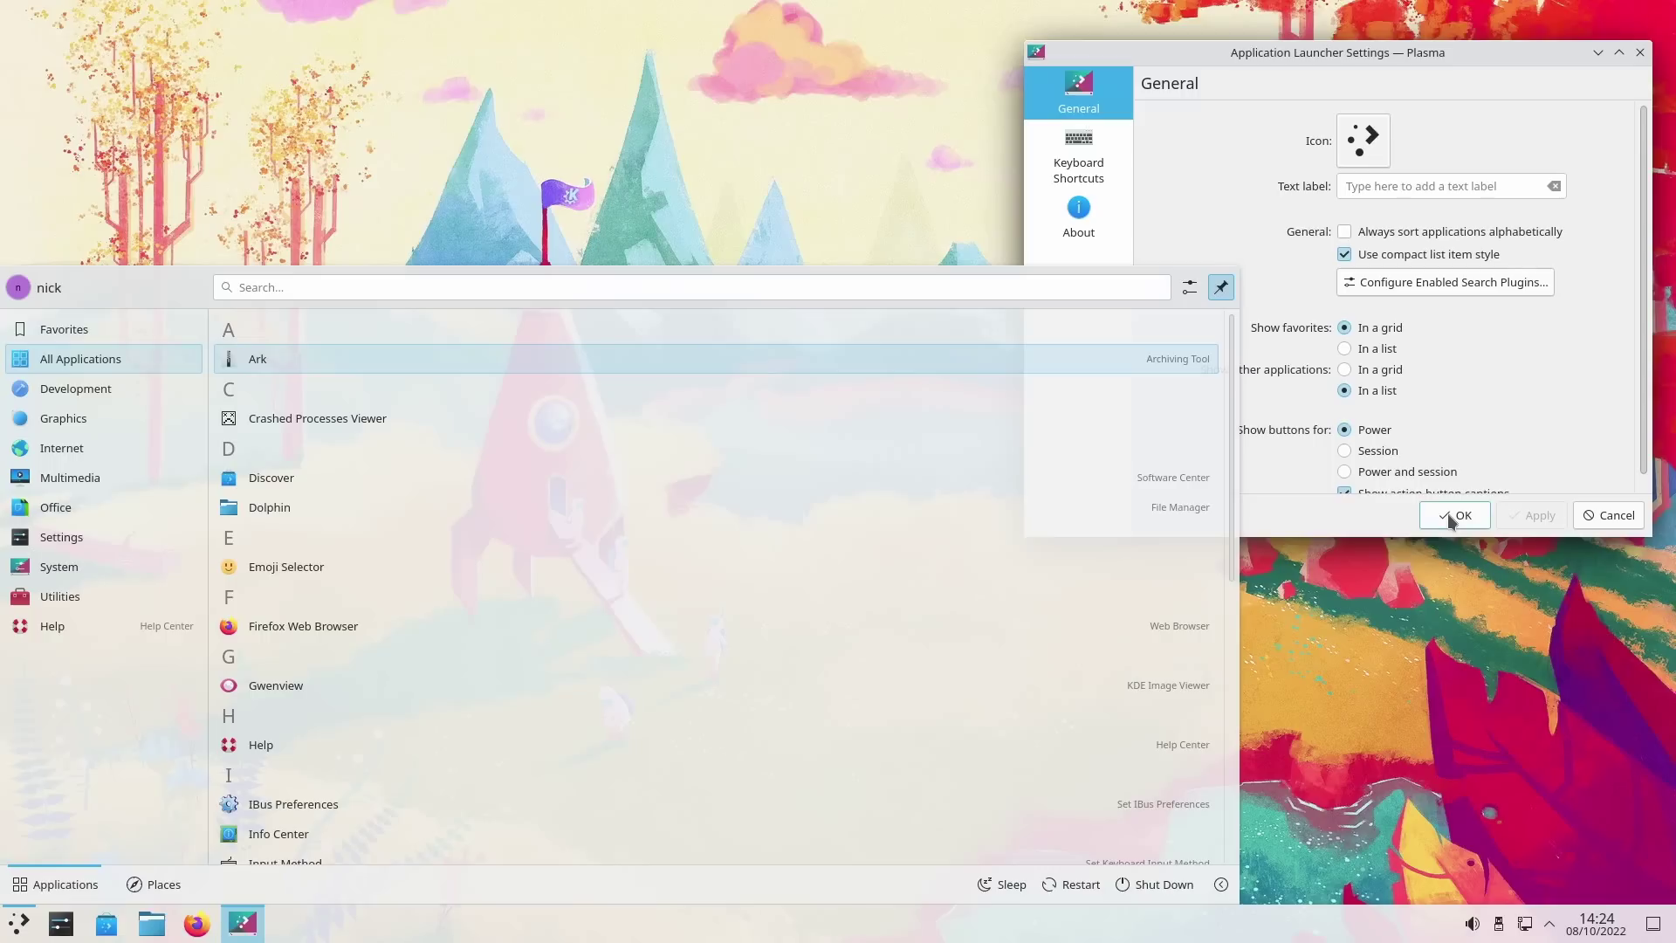
click(1421, 255)
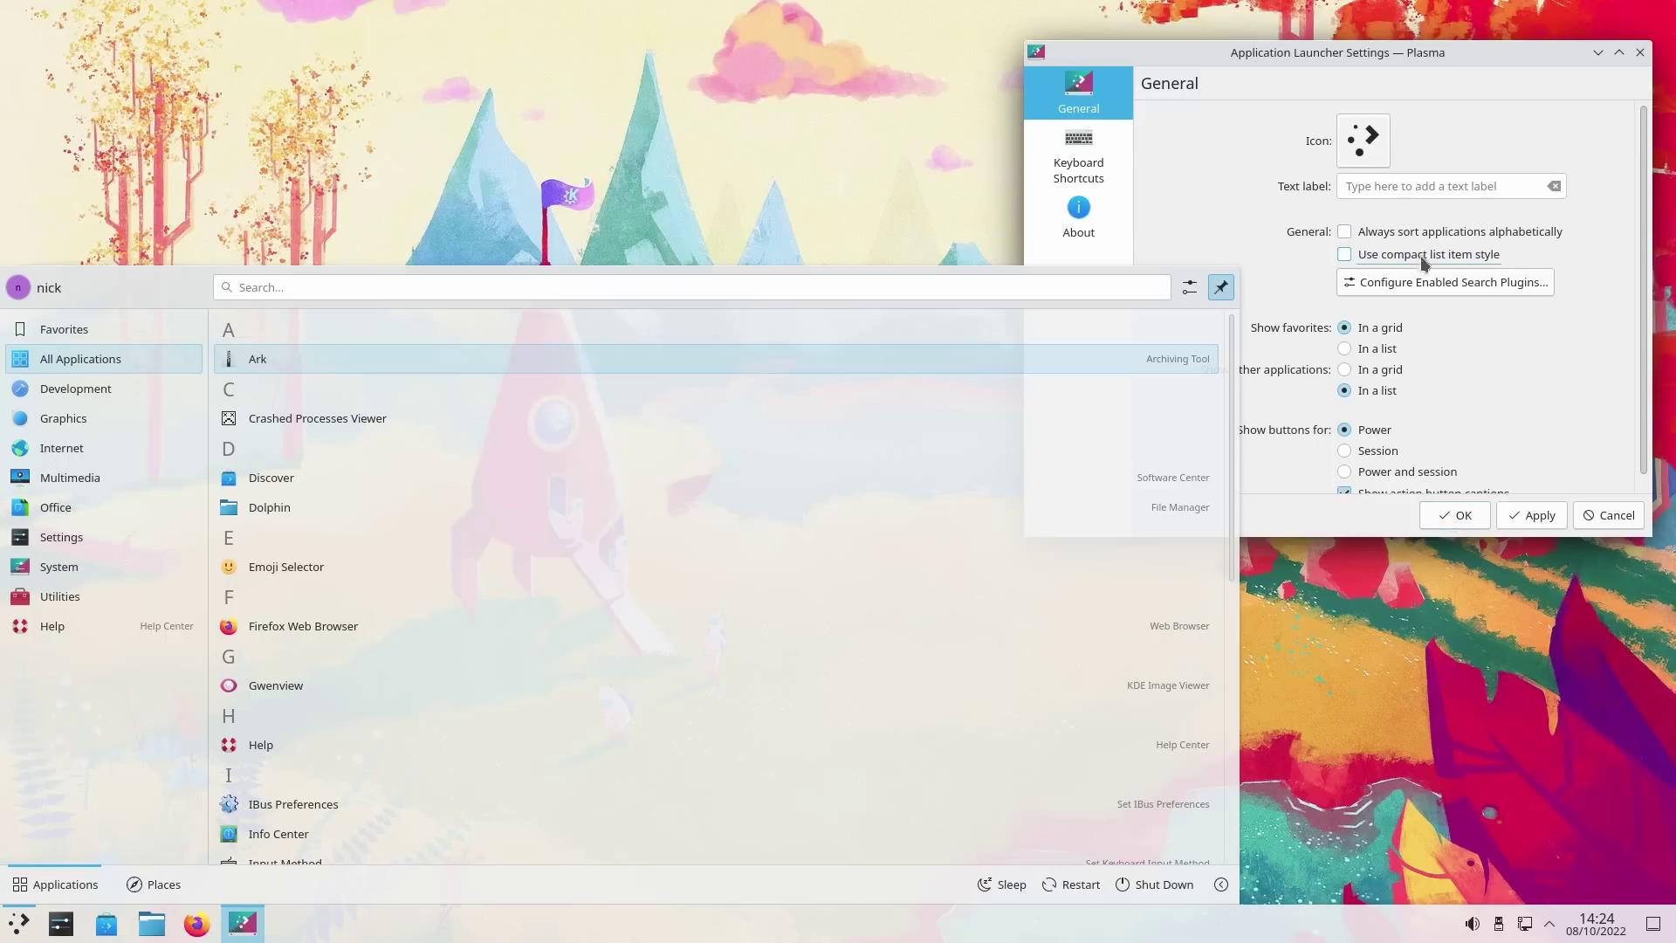
click(1523, 522)
Keep compact list style enabled, close the settings, and jump All Applications to H
click(1423, 255)
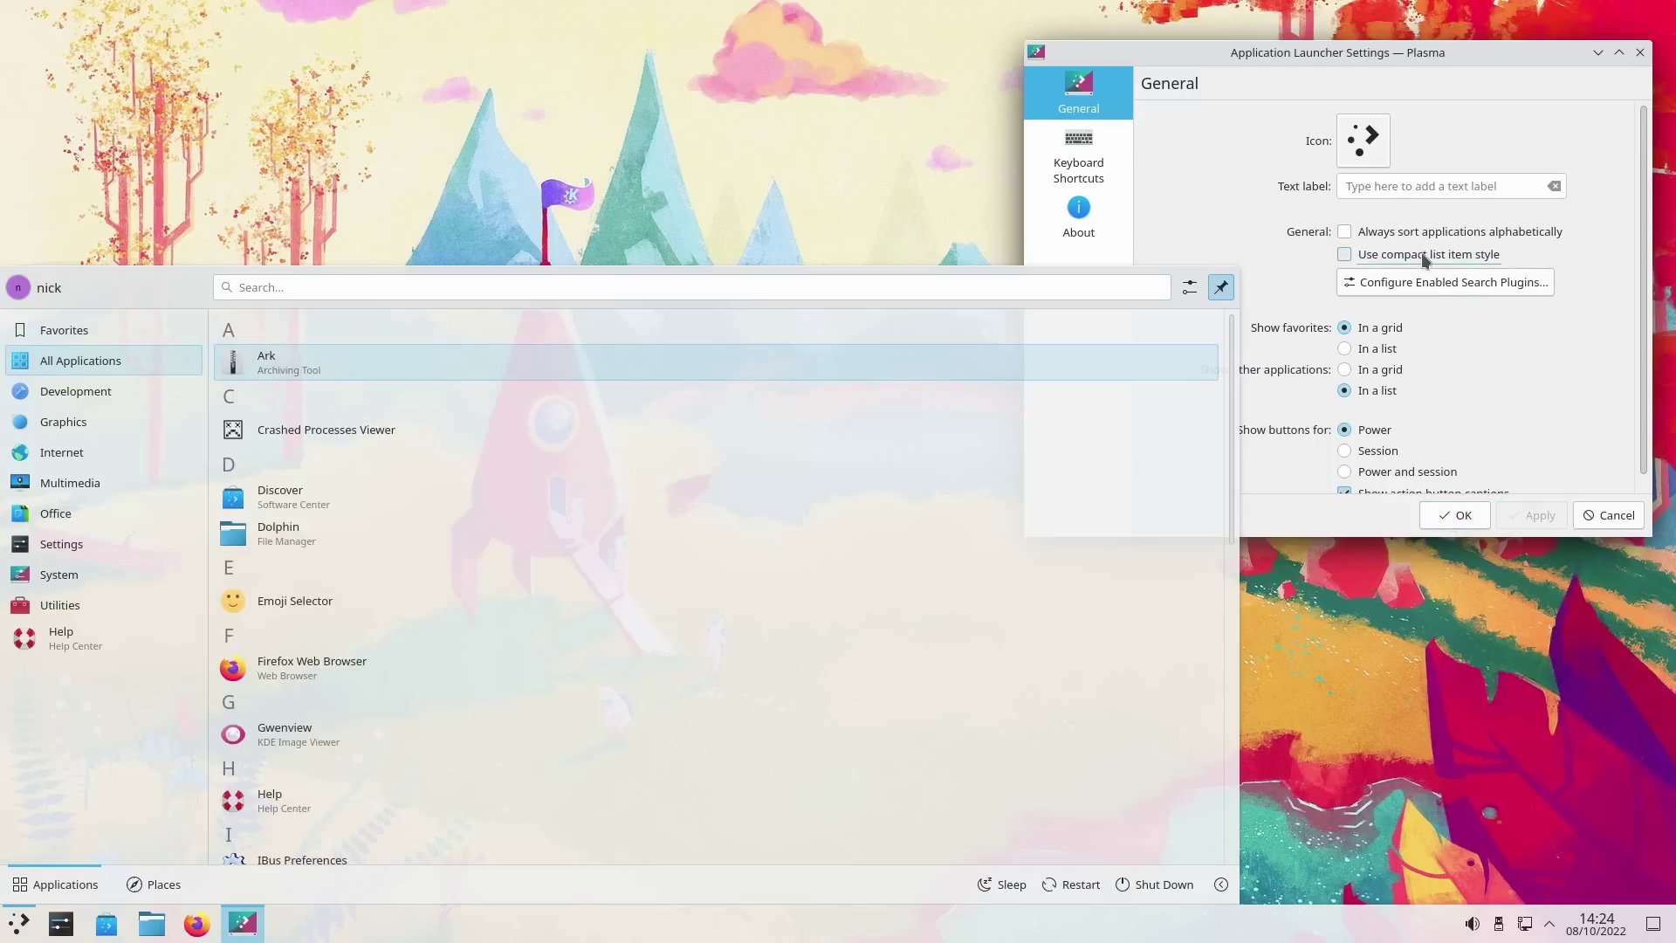
click(1528, 517)
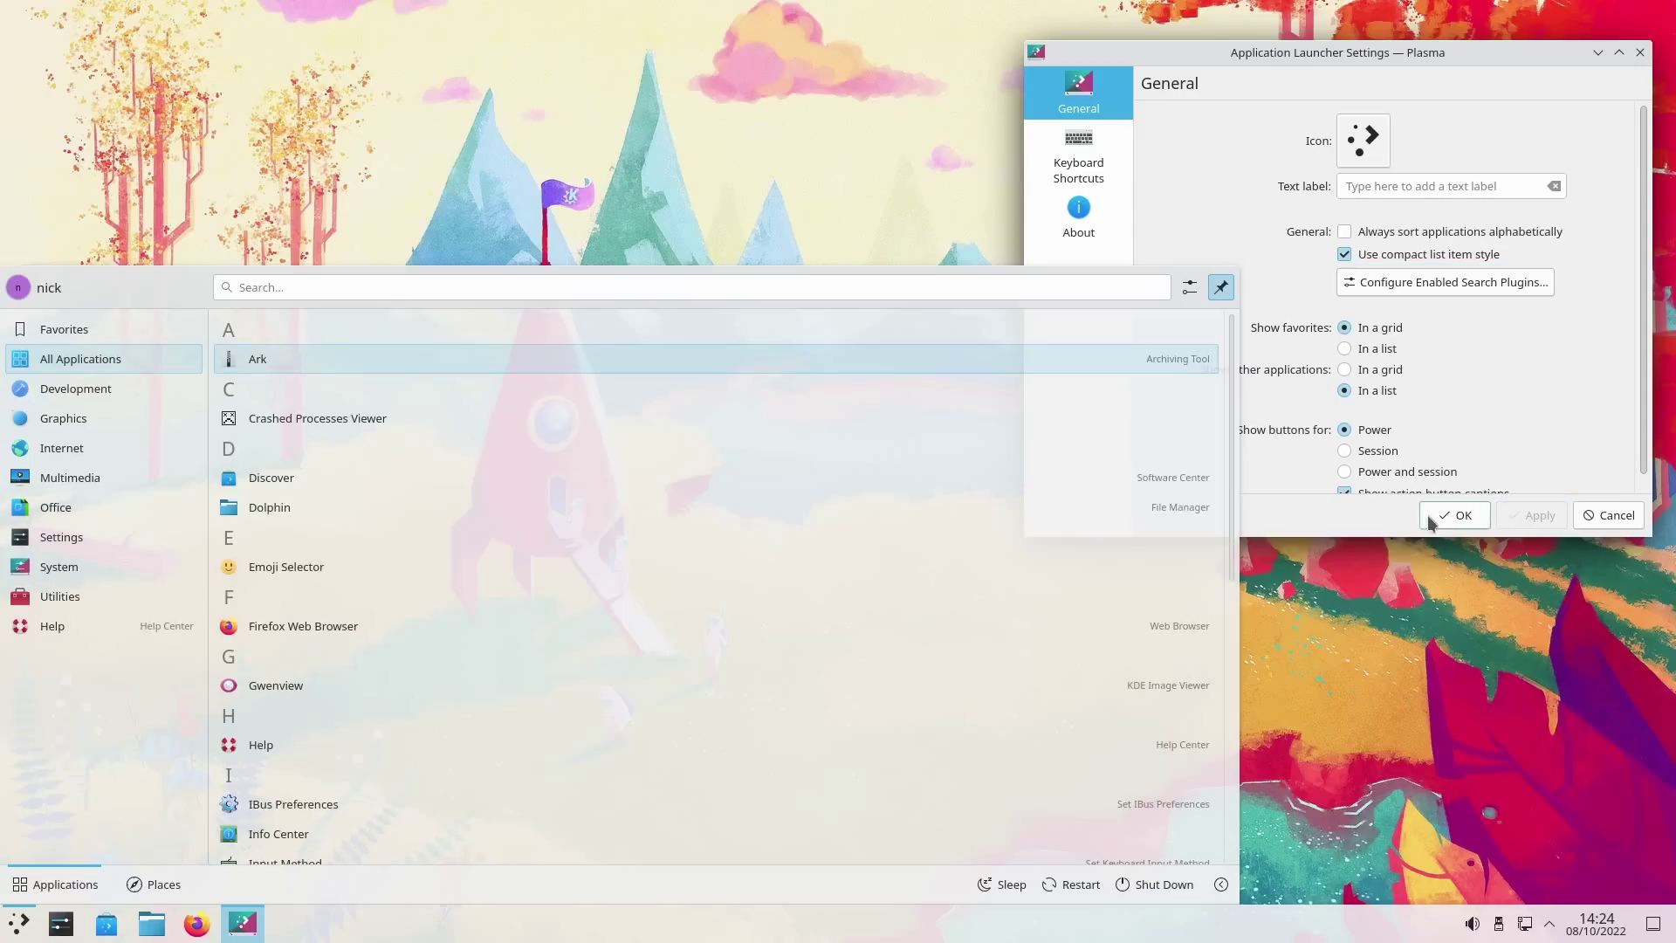
click(1458, 516)
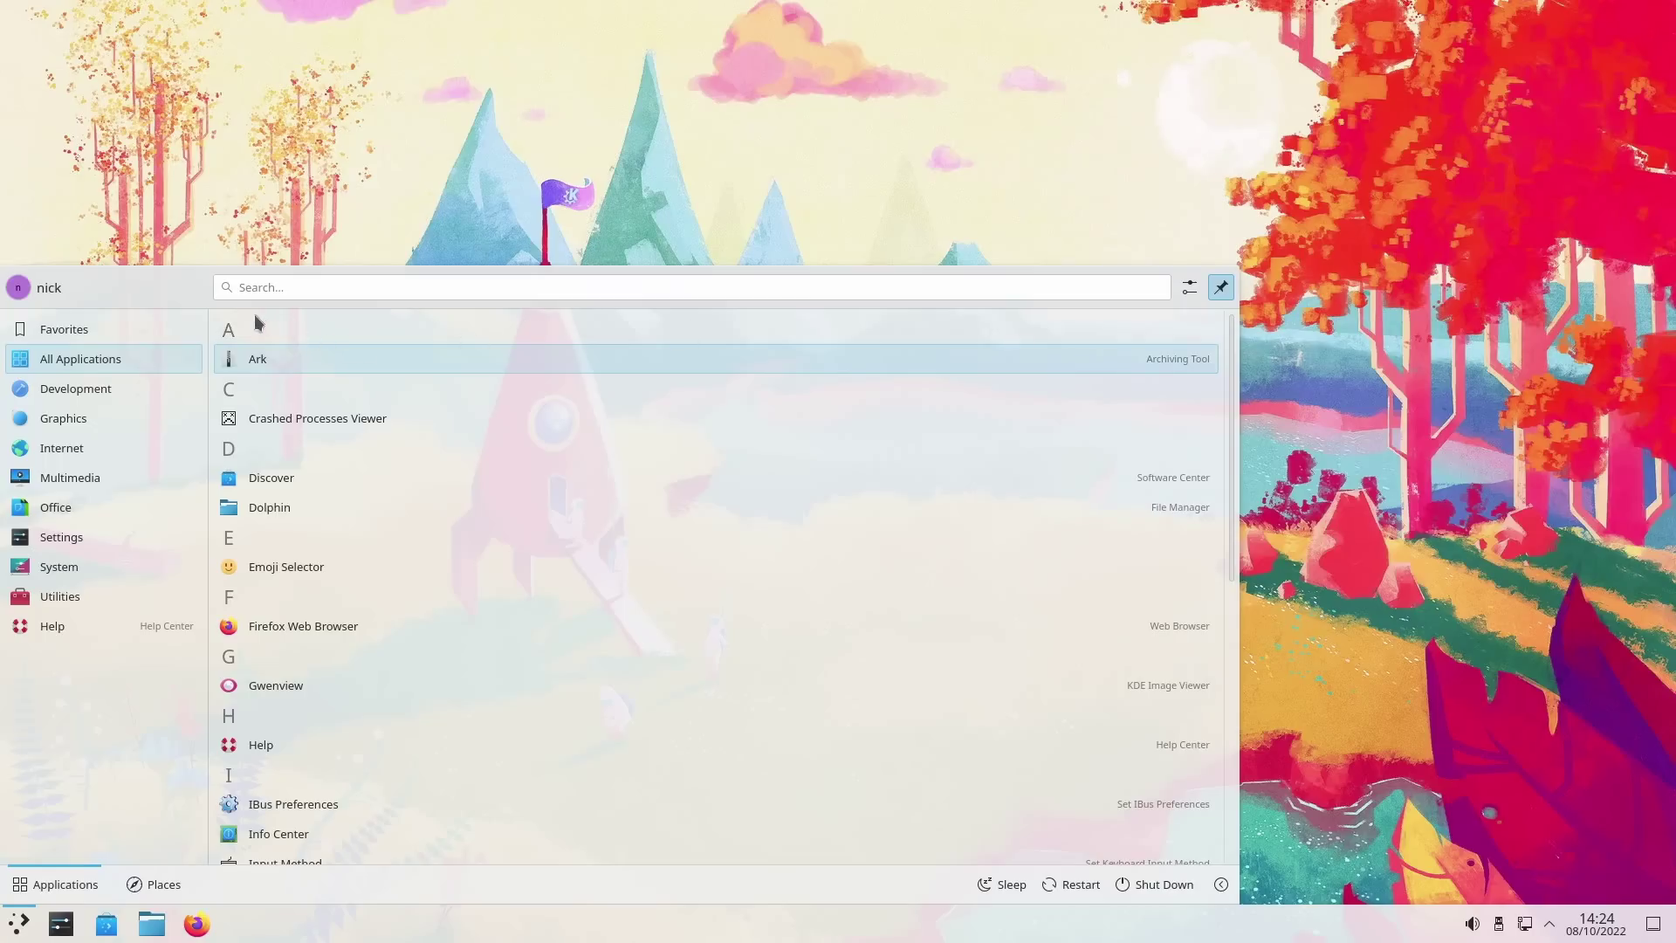
click(233, 332)
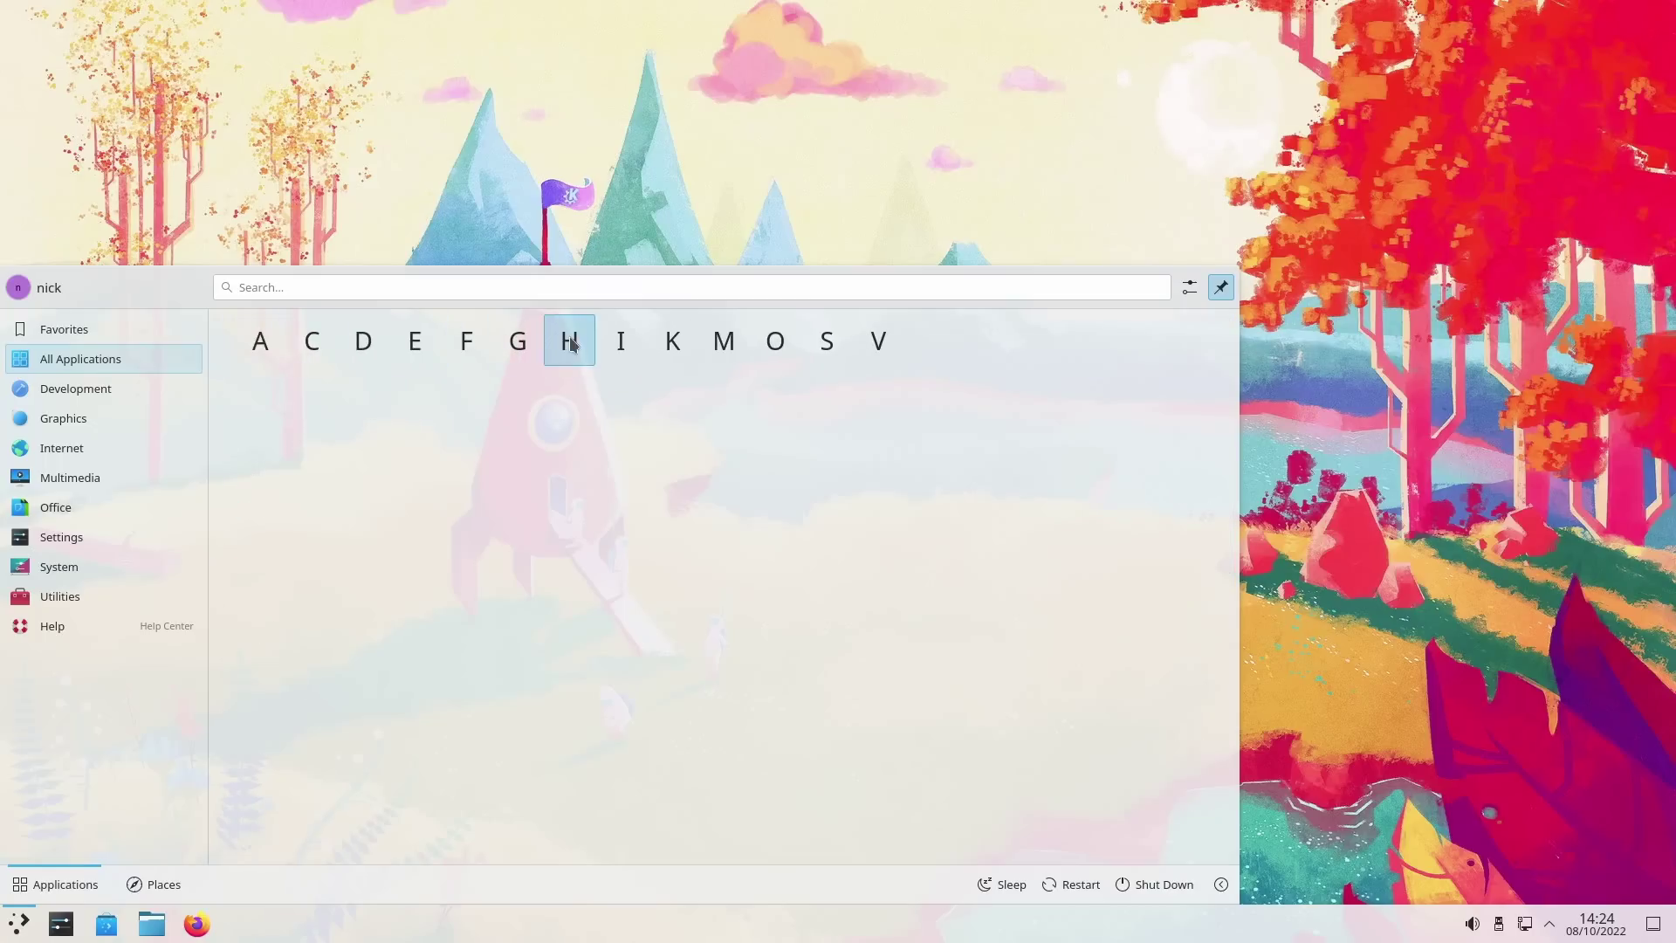
click(566, 337)
click(240, 332)
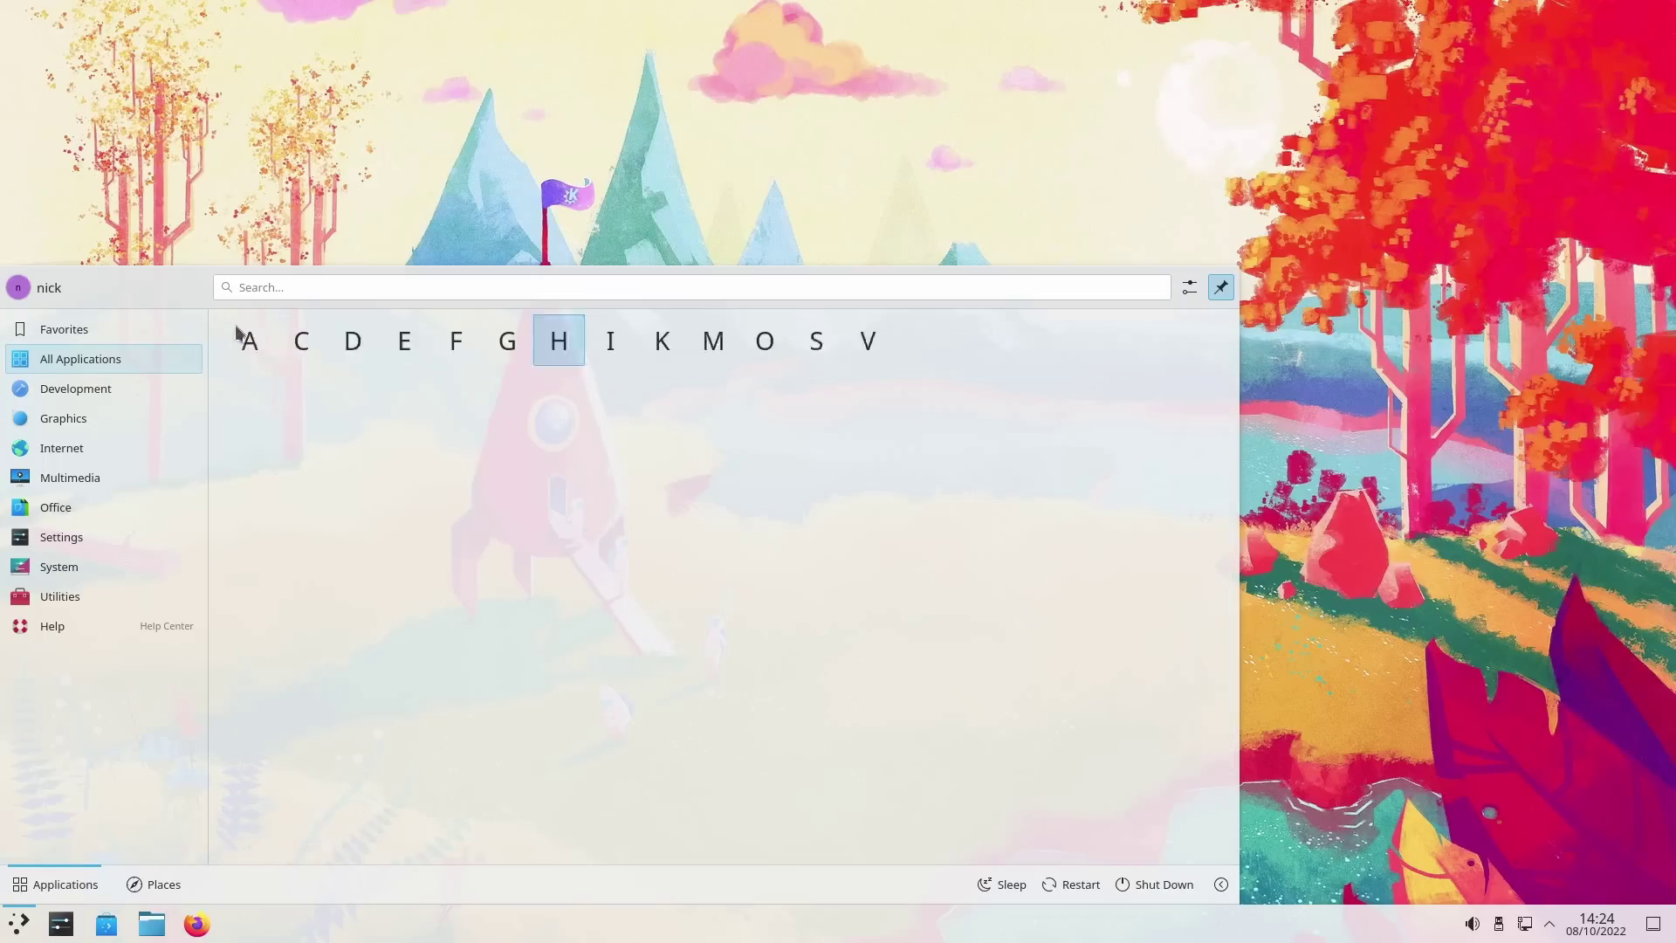
click(820, 340)
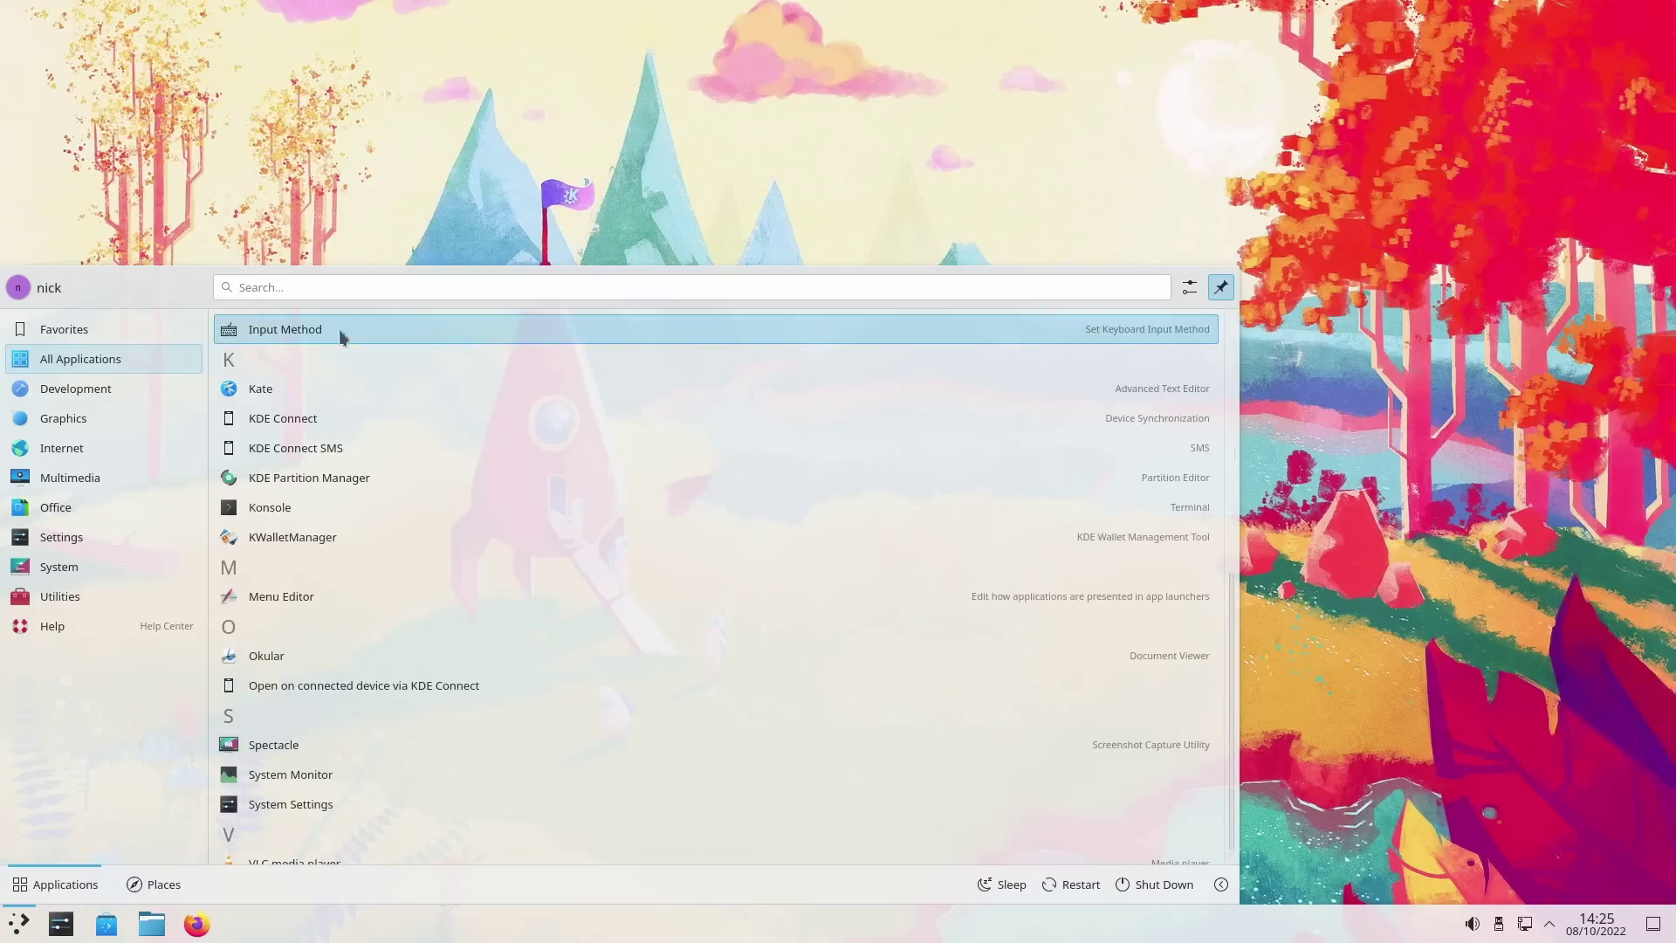
click(231, 361)
click(259, 342)
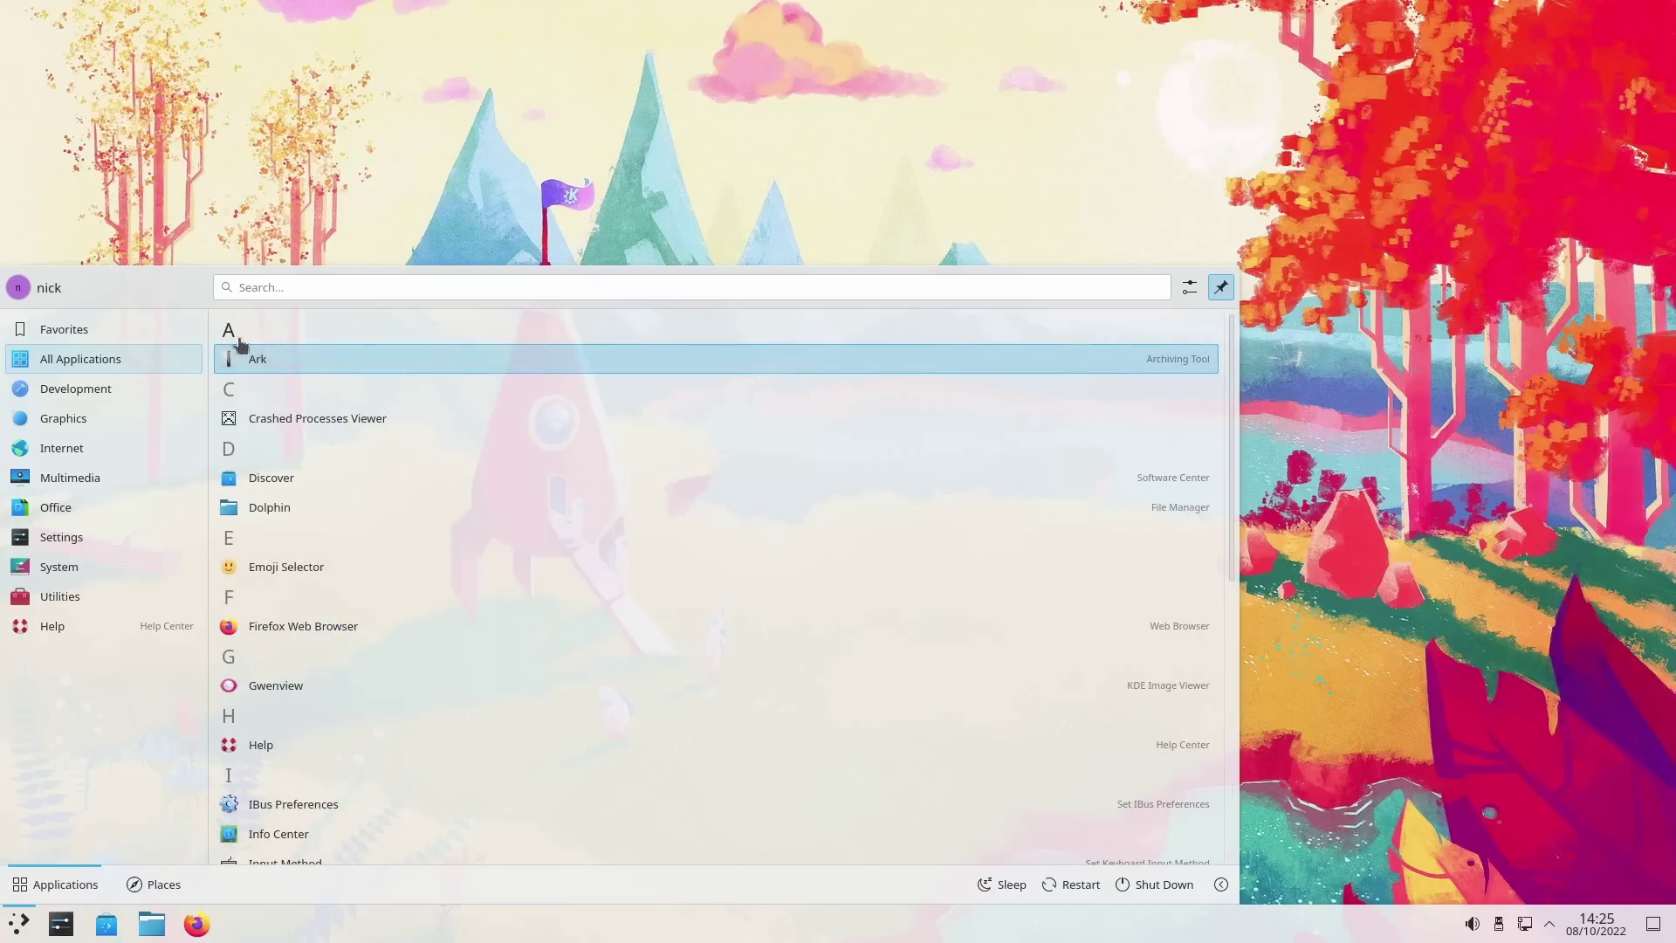
click(230, 331)
click(419, 339)
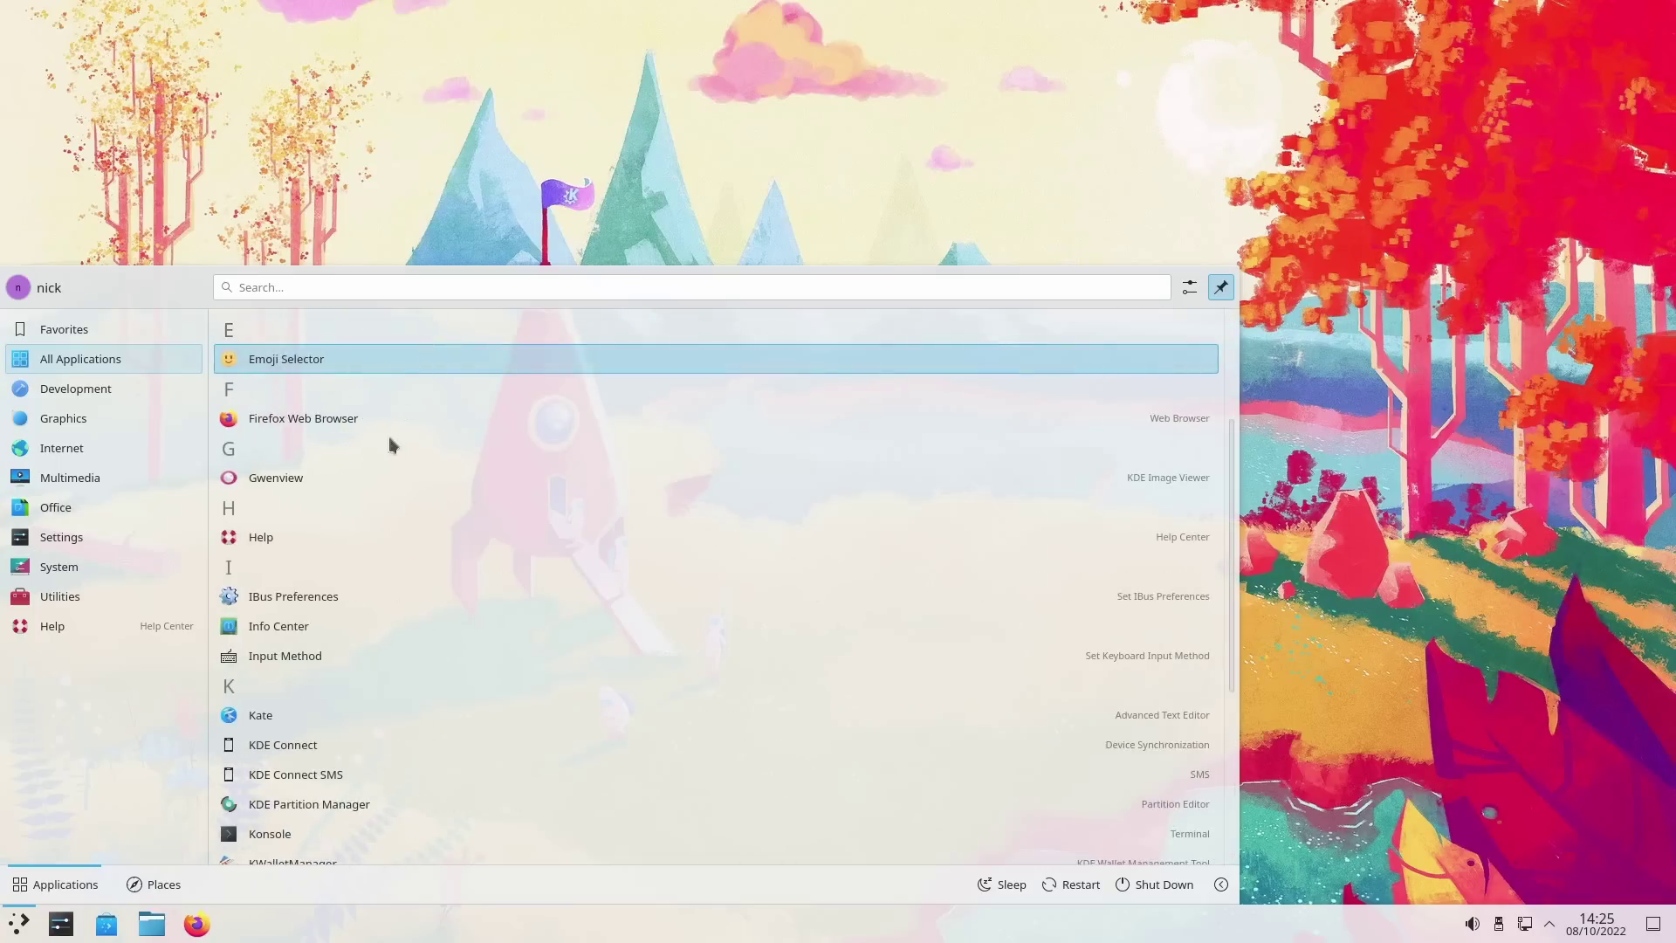
scroll(371, 498, down, 3)
scroll(359, 531, up, 5)
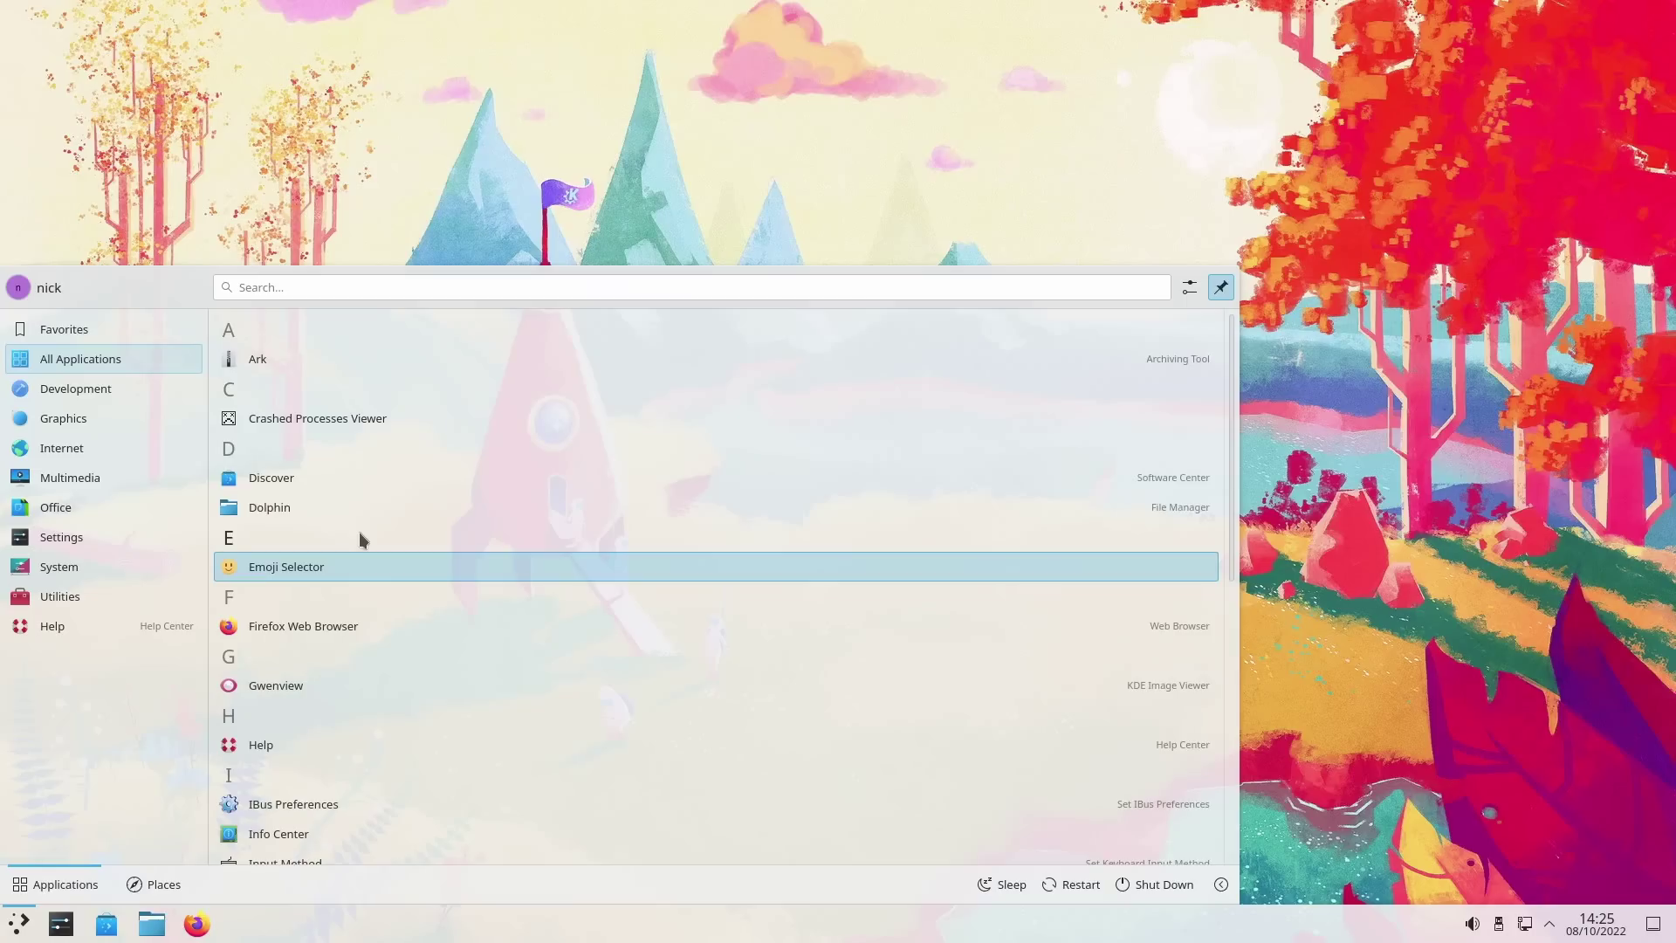
click(232, 538)
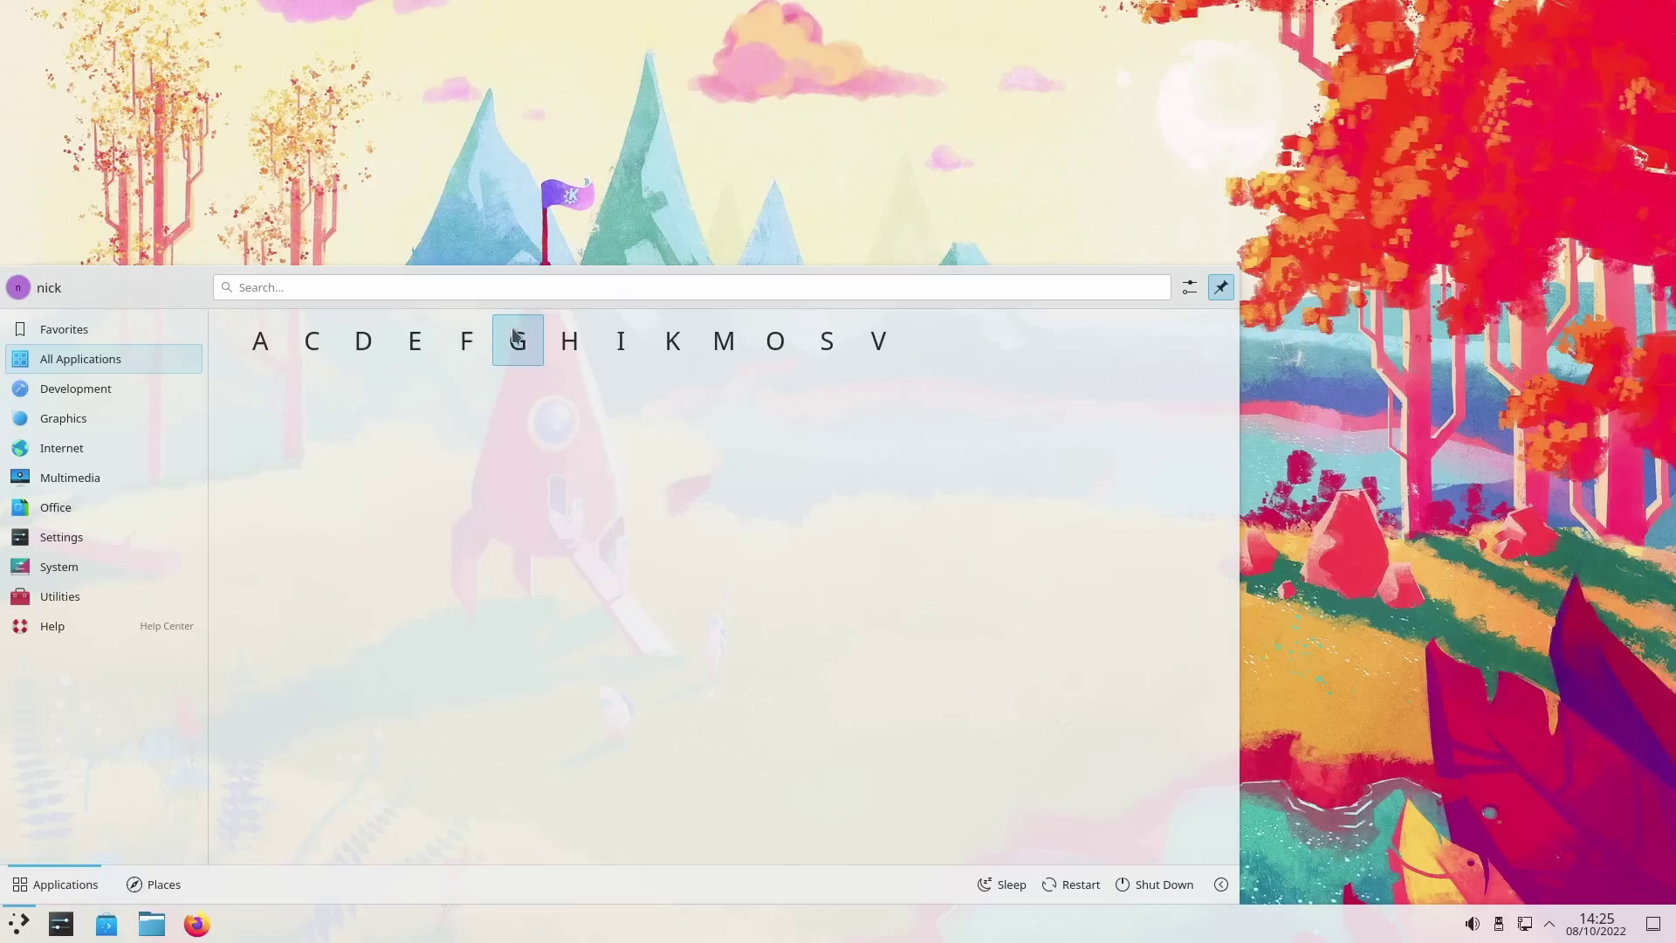
click(516, 341)
scroll(459, 520, down, 3)
scroll(460, 520, up, 5)
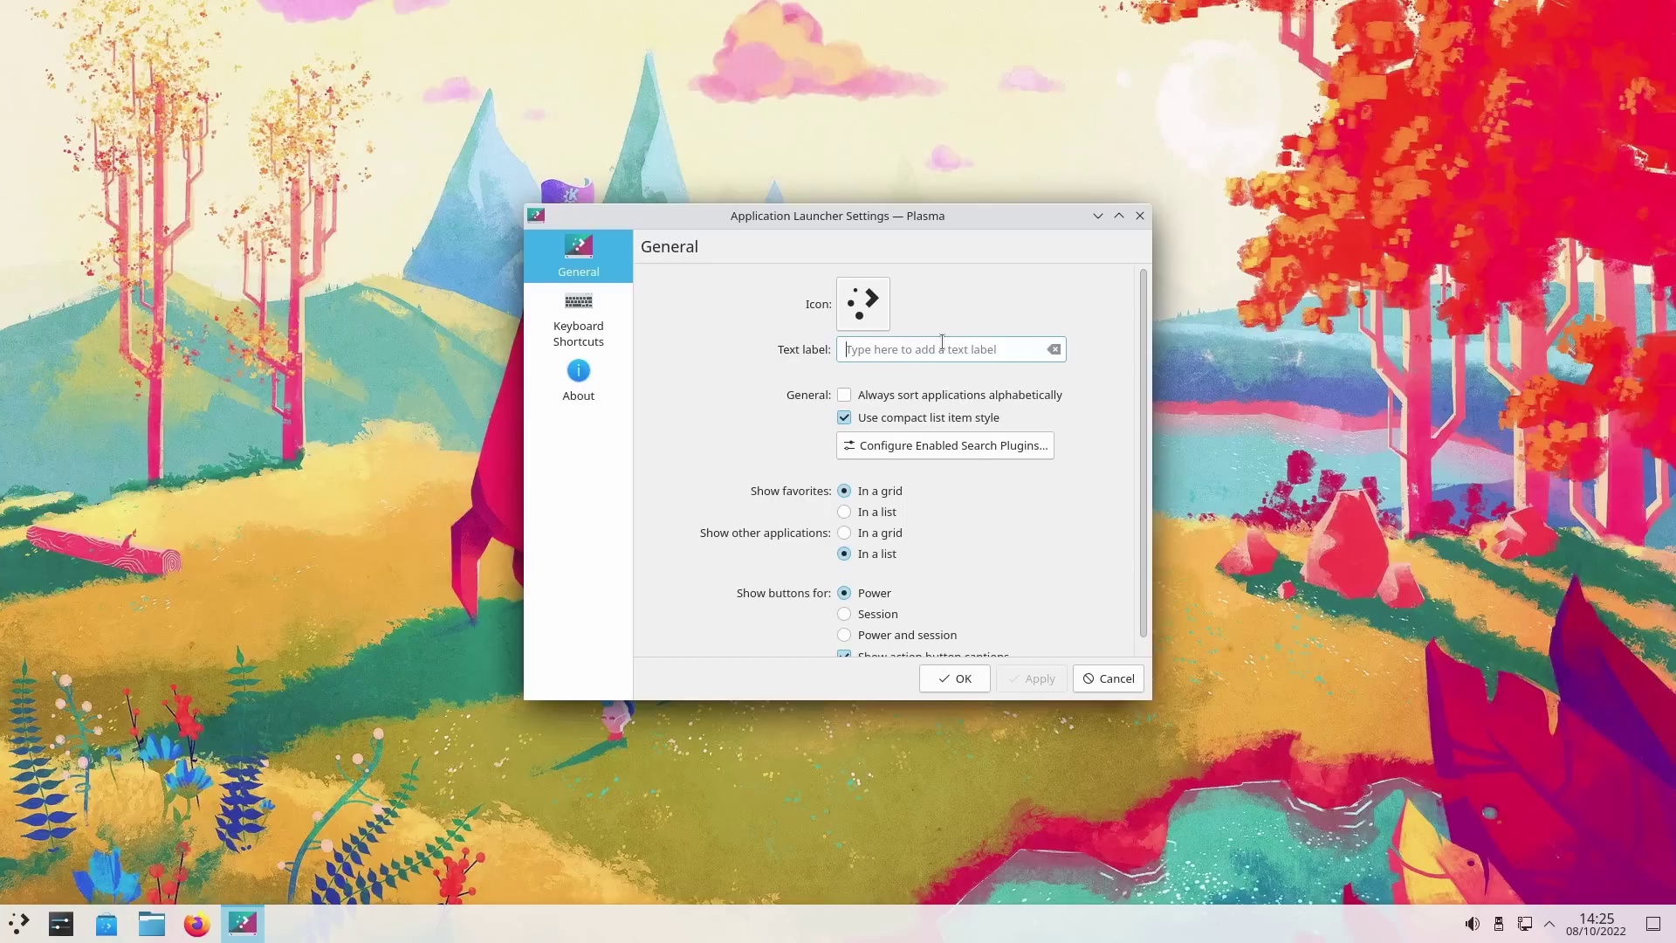
Set the launcher text label to STOP, then to DON'T DO THIS, applying each
text(STOP)
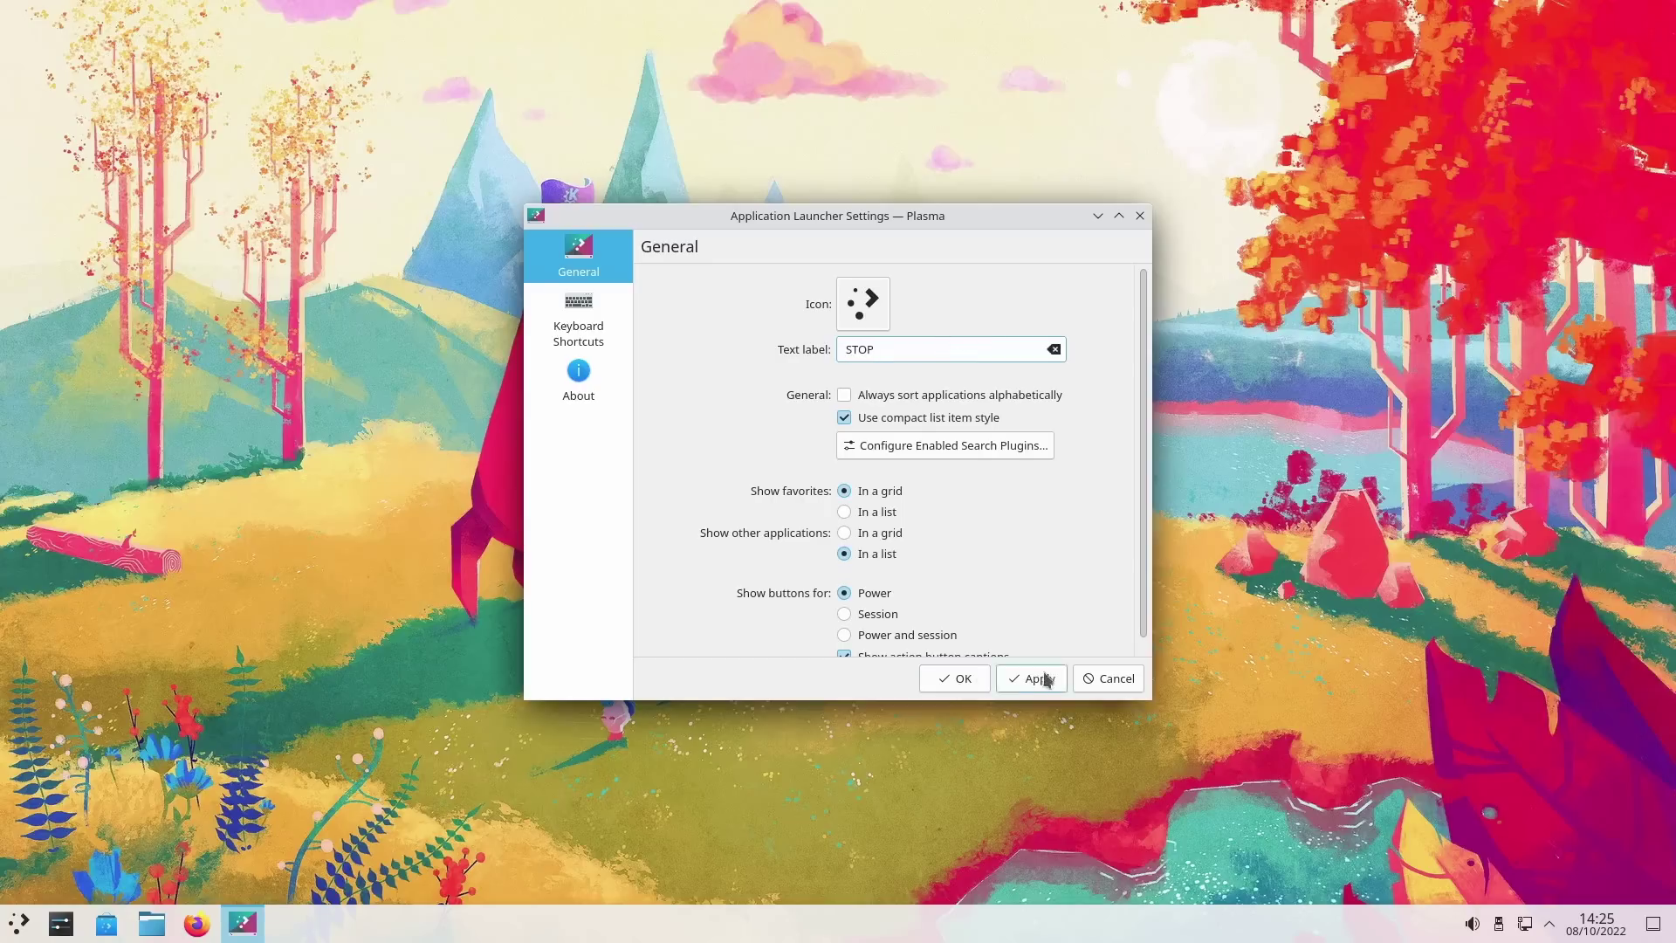
click(1045, 679)
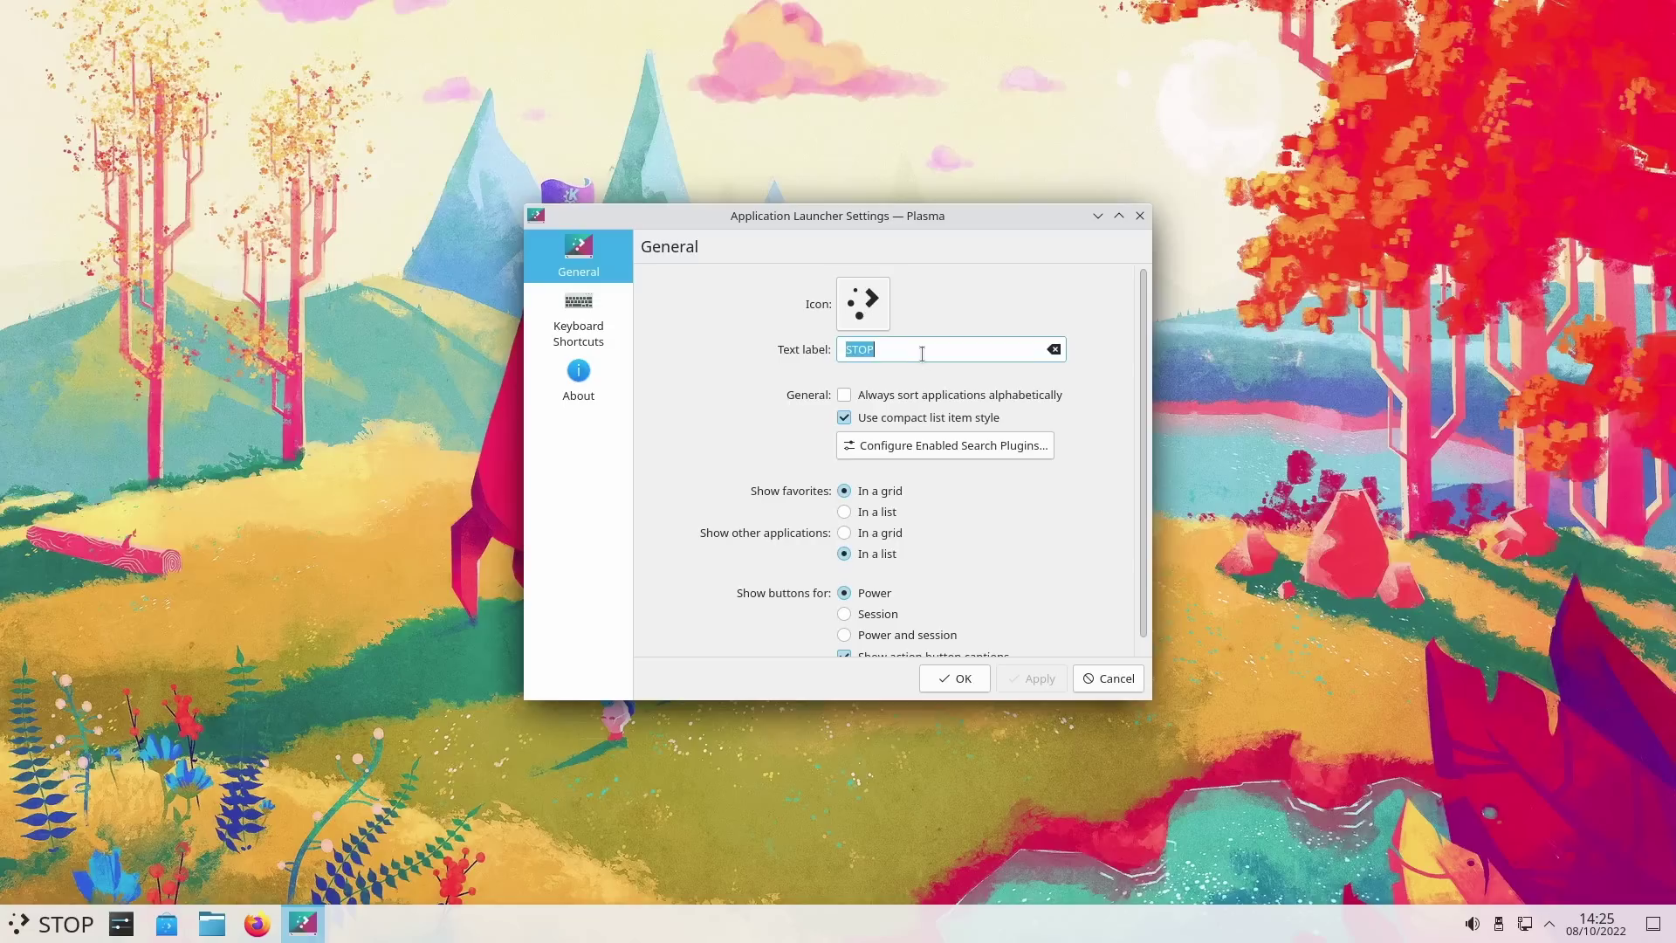
text(DON'T DO THIS)
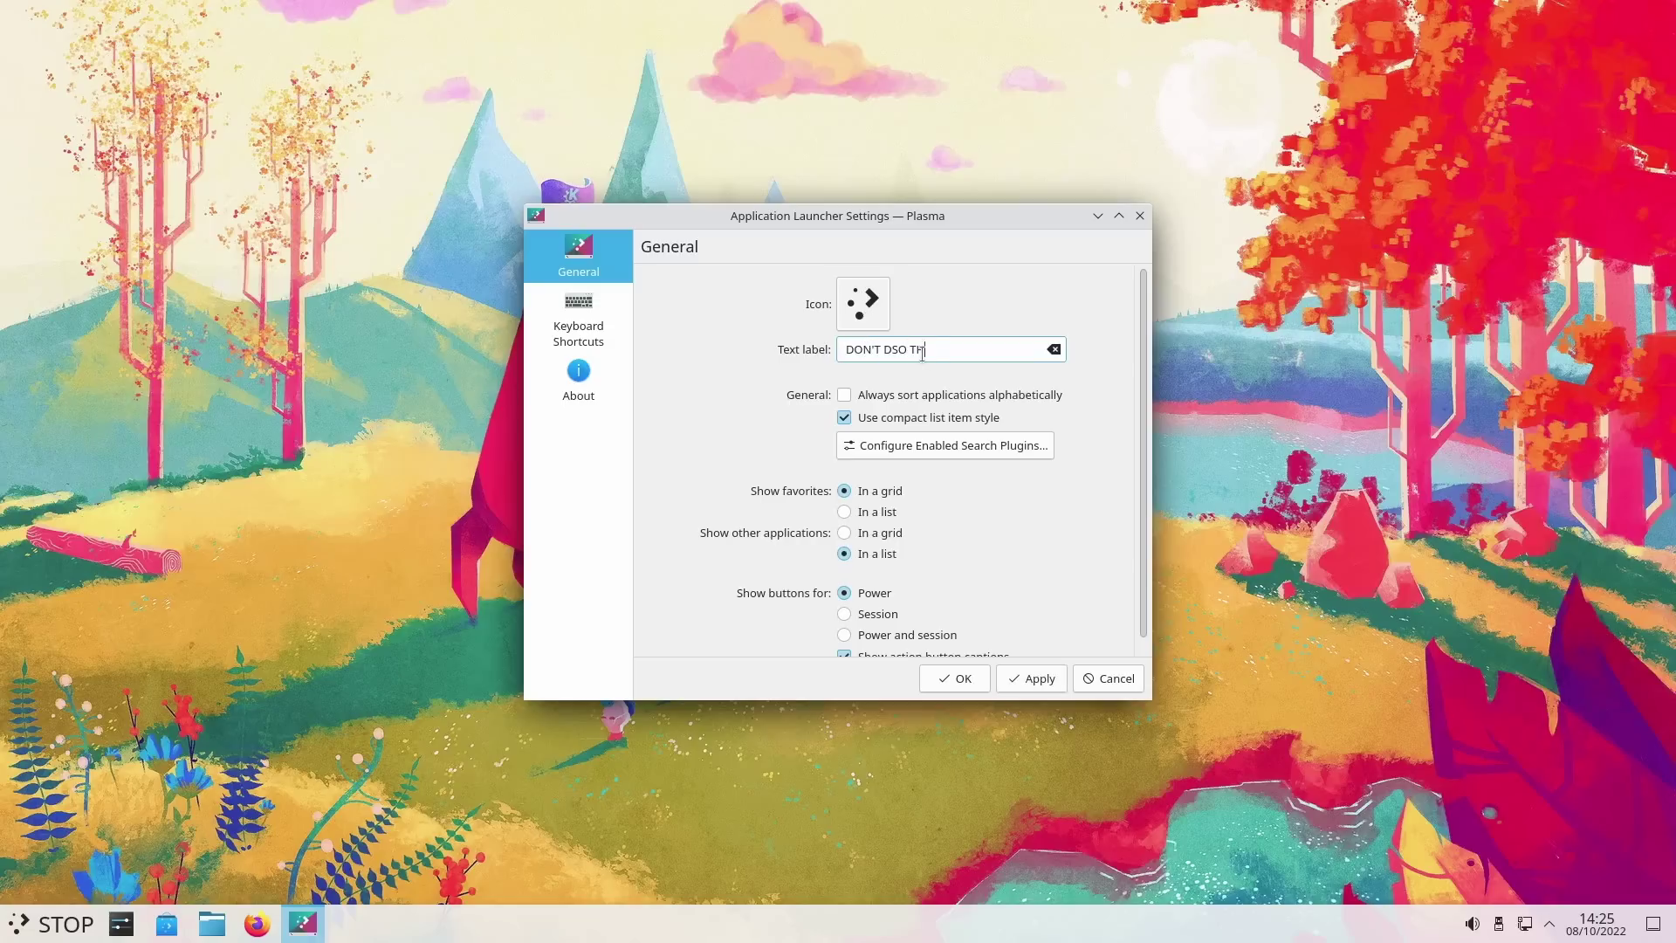
click(1034, 684)
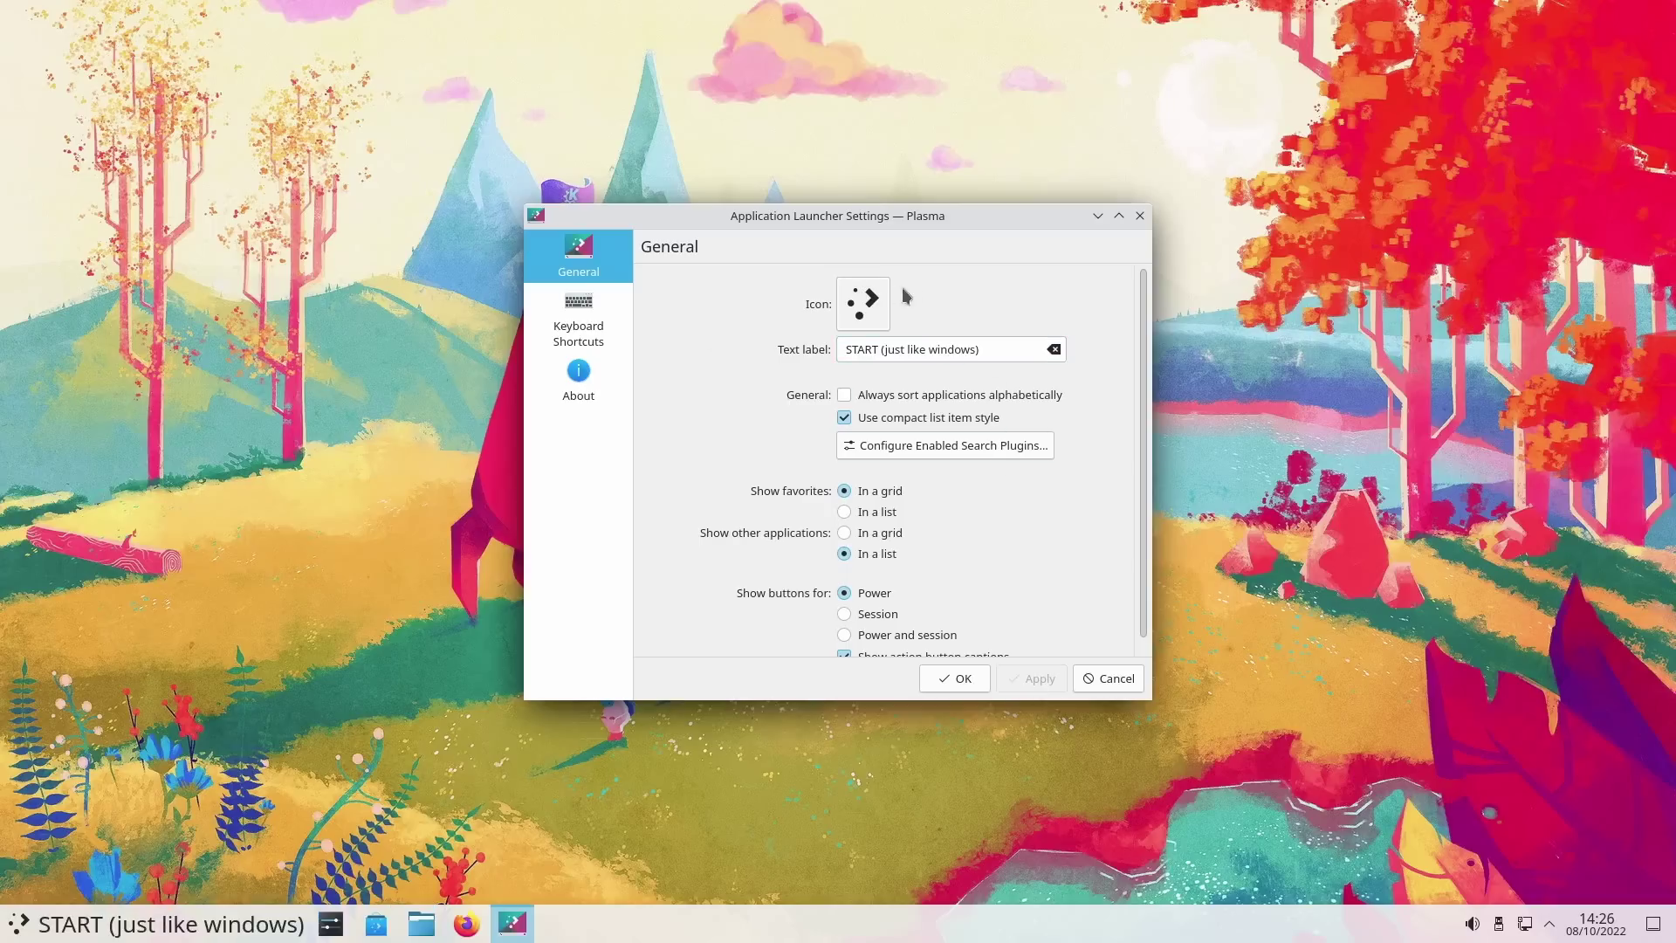
Remove the launcher's icon, apply, and preview the text-only launcher
click(876, 305)
click(901, 399)
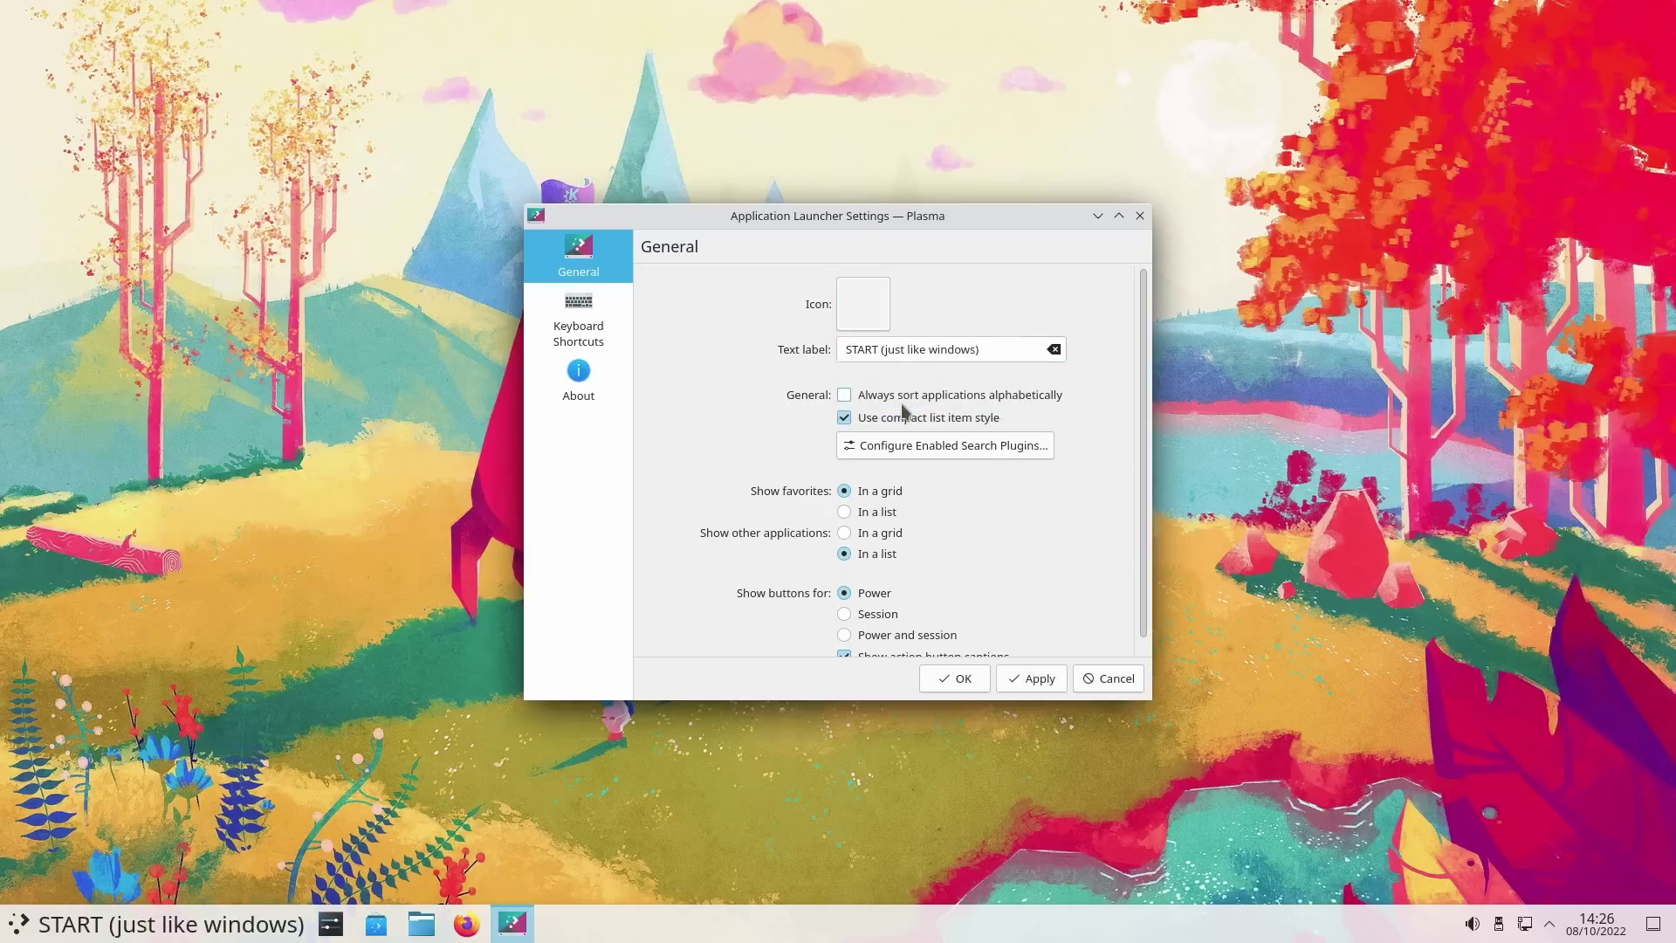
click(1027, 689)
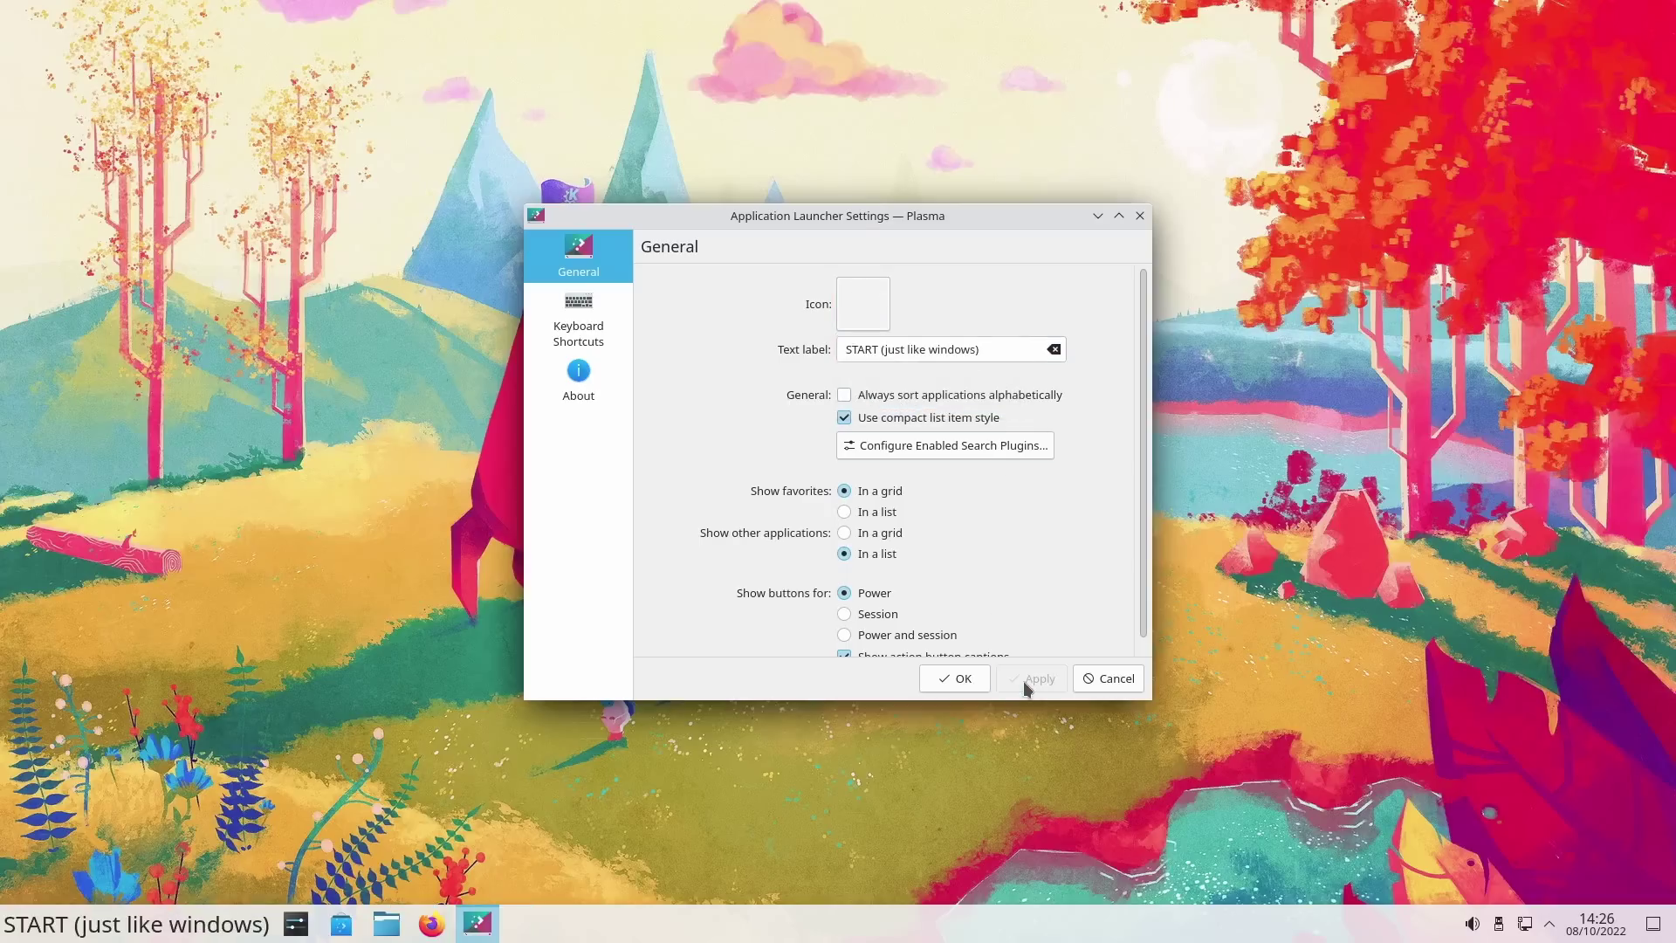
click(81, 928)
Reset the launcher to its default icon and apply, checking the launcher menu
click(888, 326)
click(926, 374)
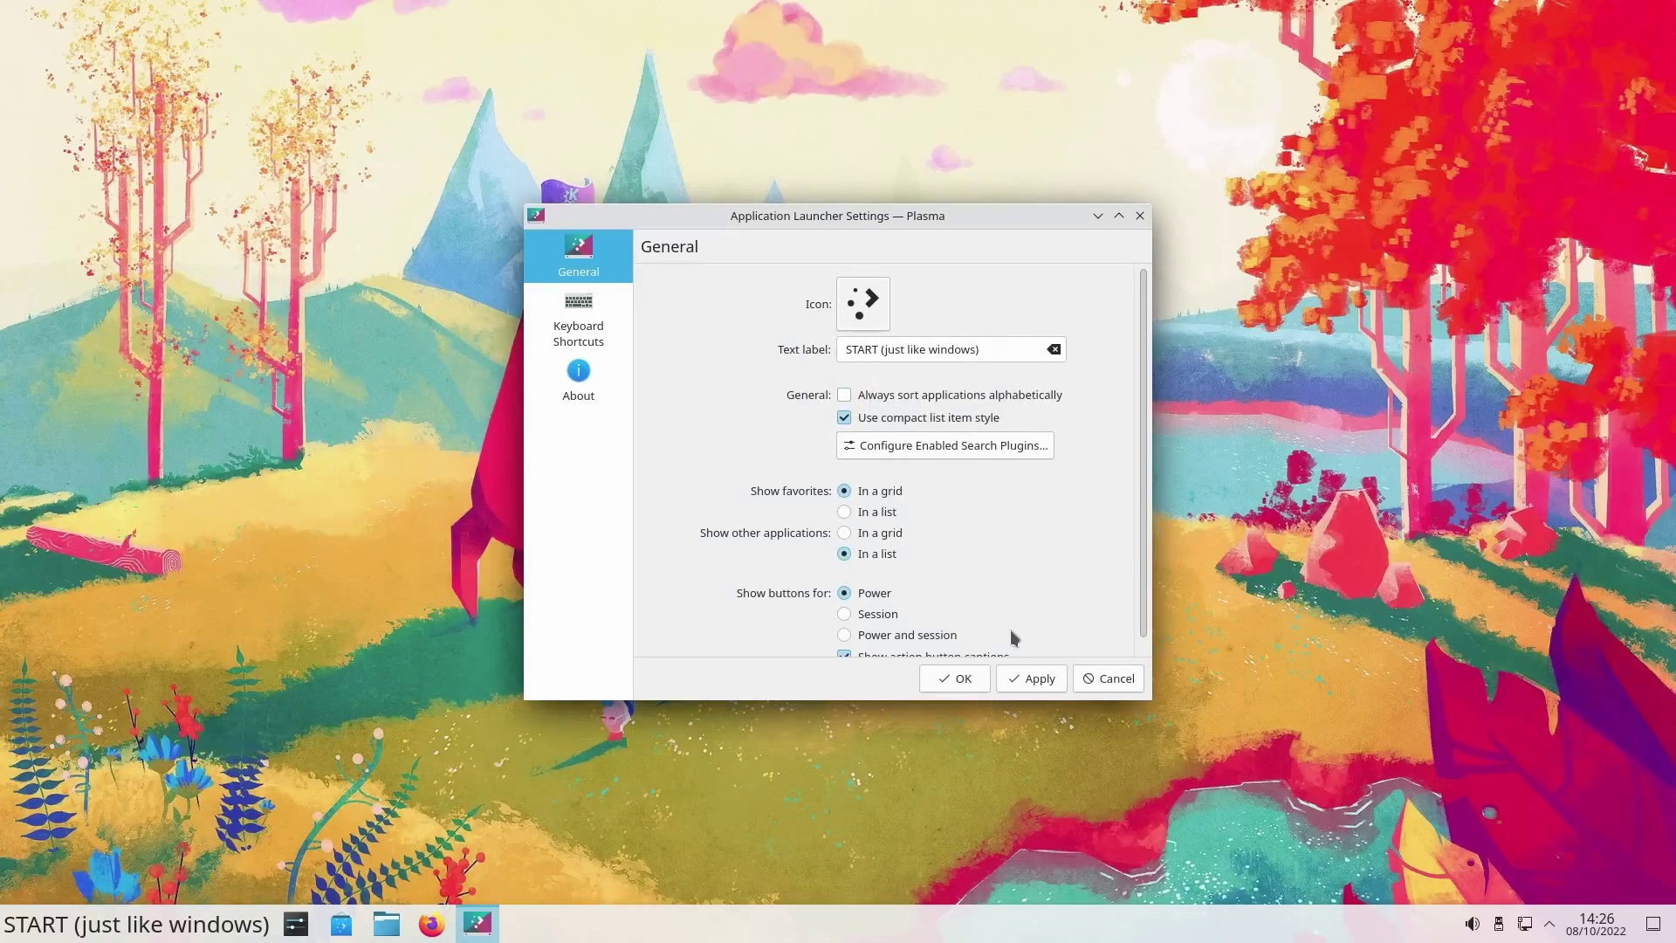
click(1028, 683)
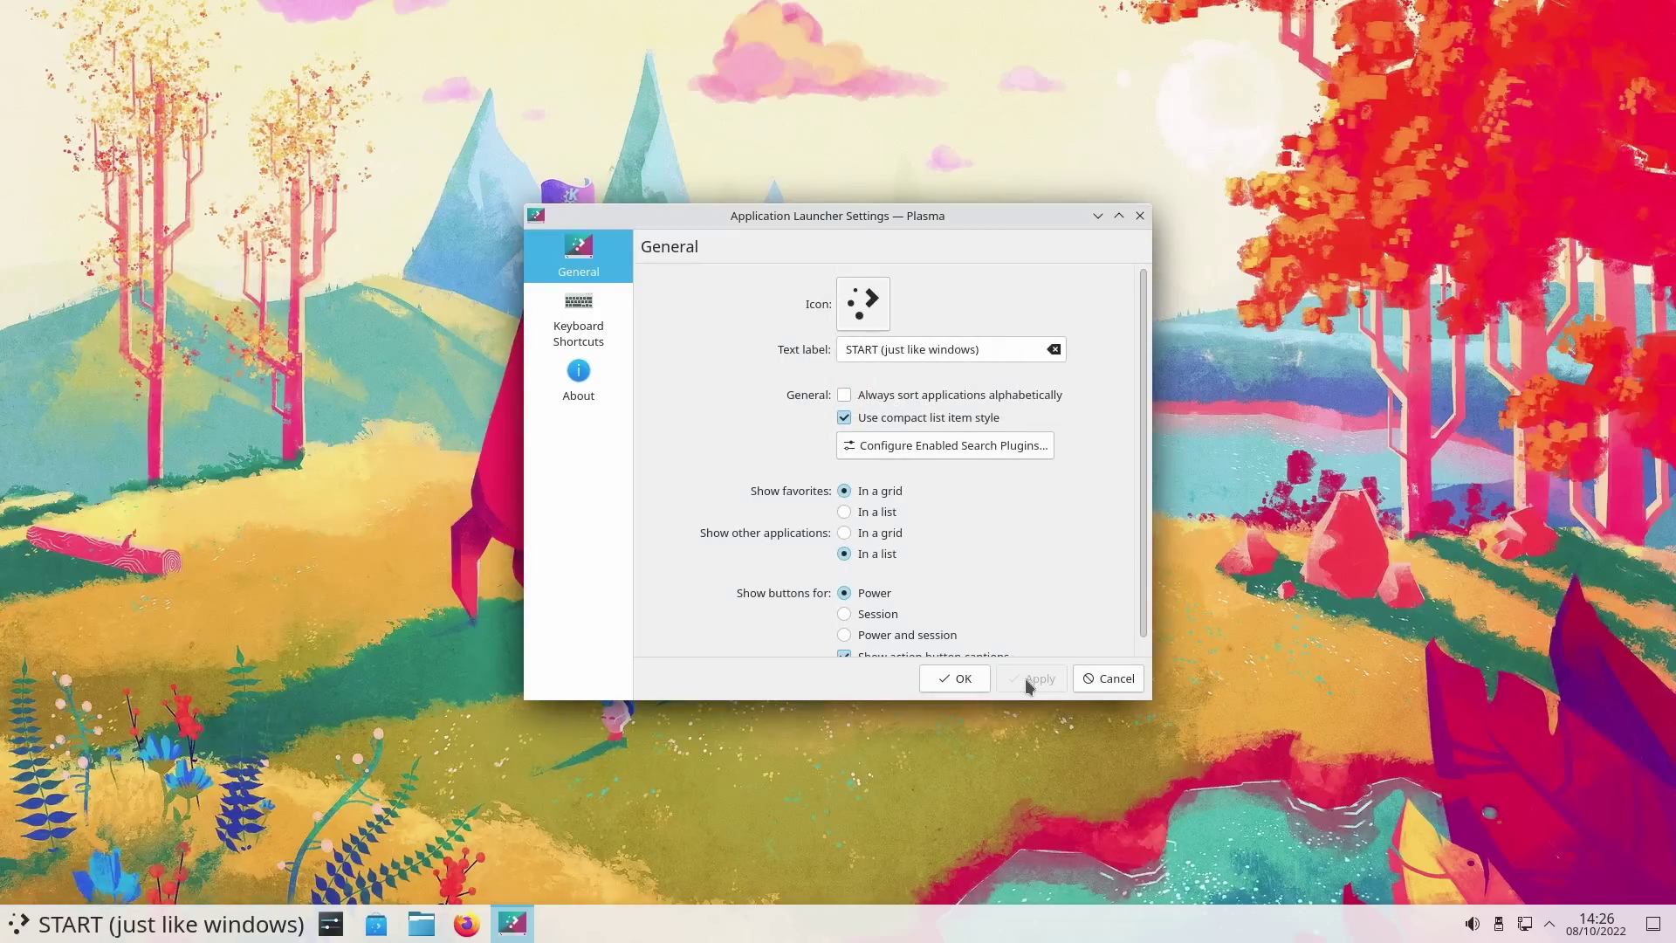
click(128, 931)
click(128, 931)
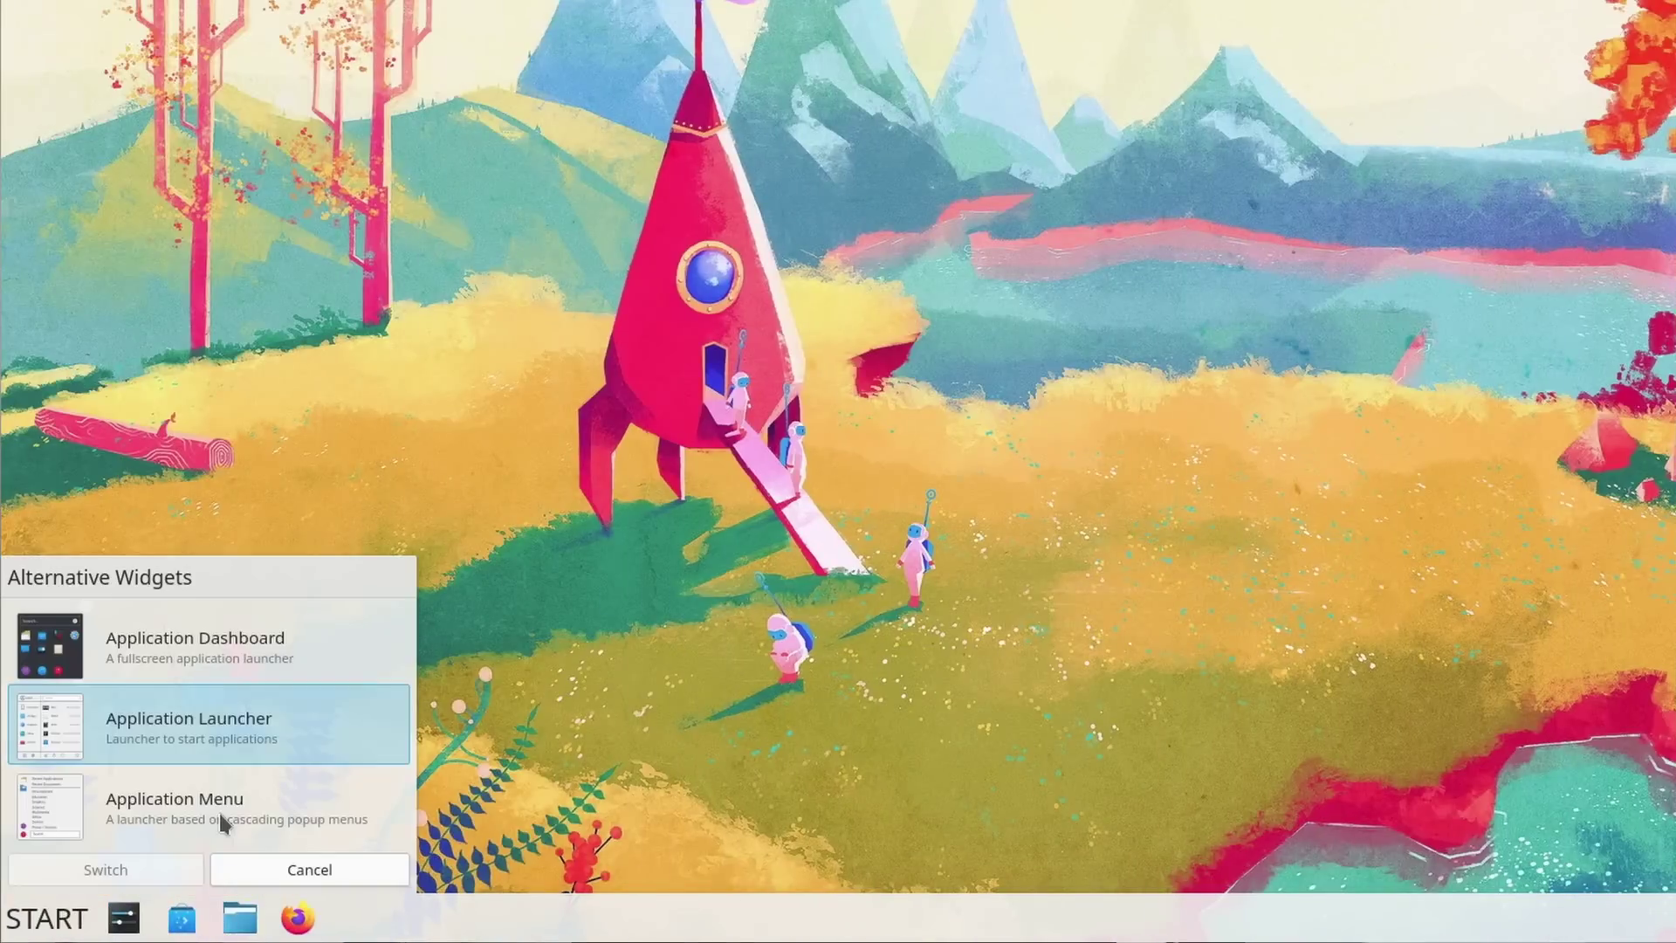
click(214, 799)
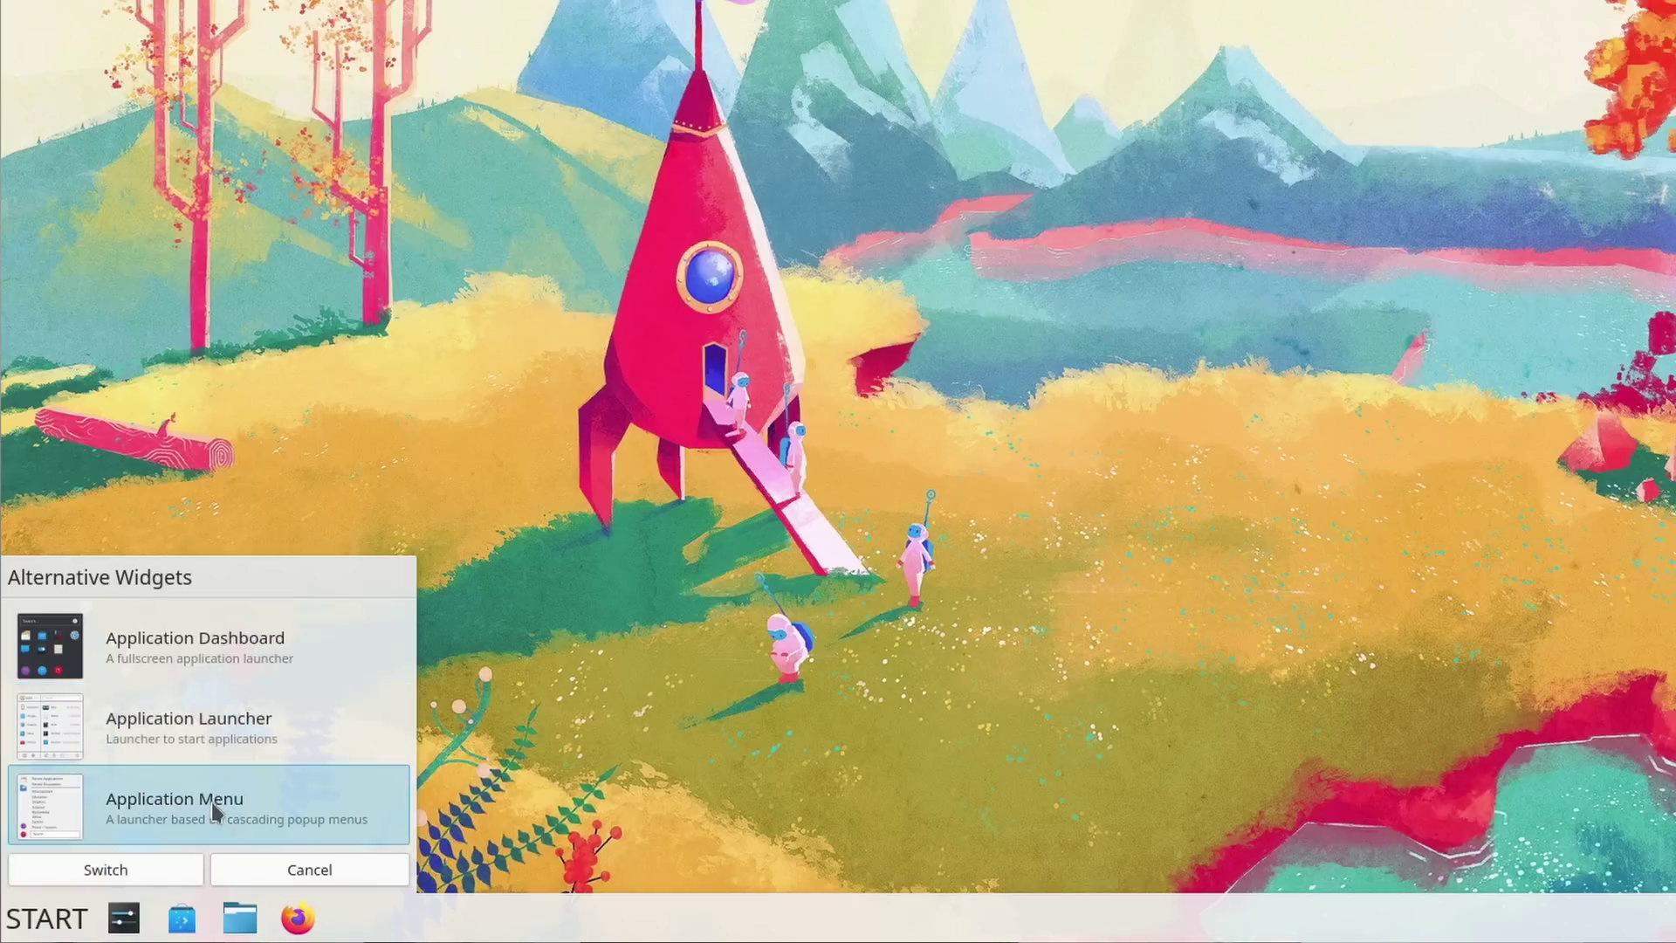
click(106, 870)
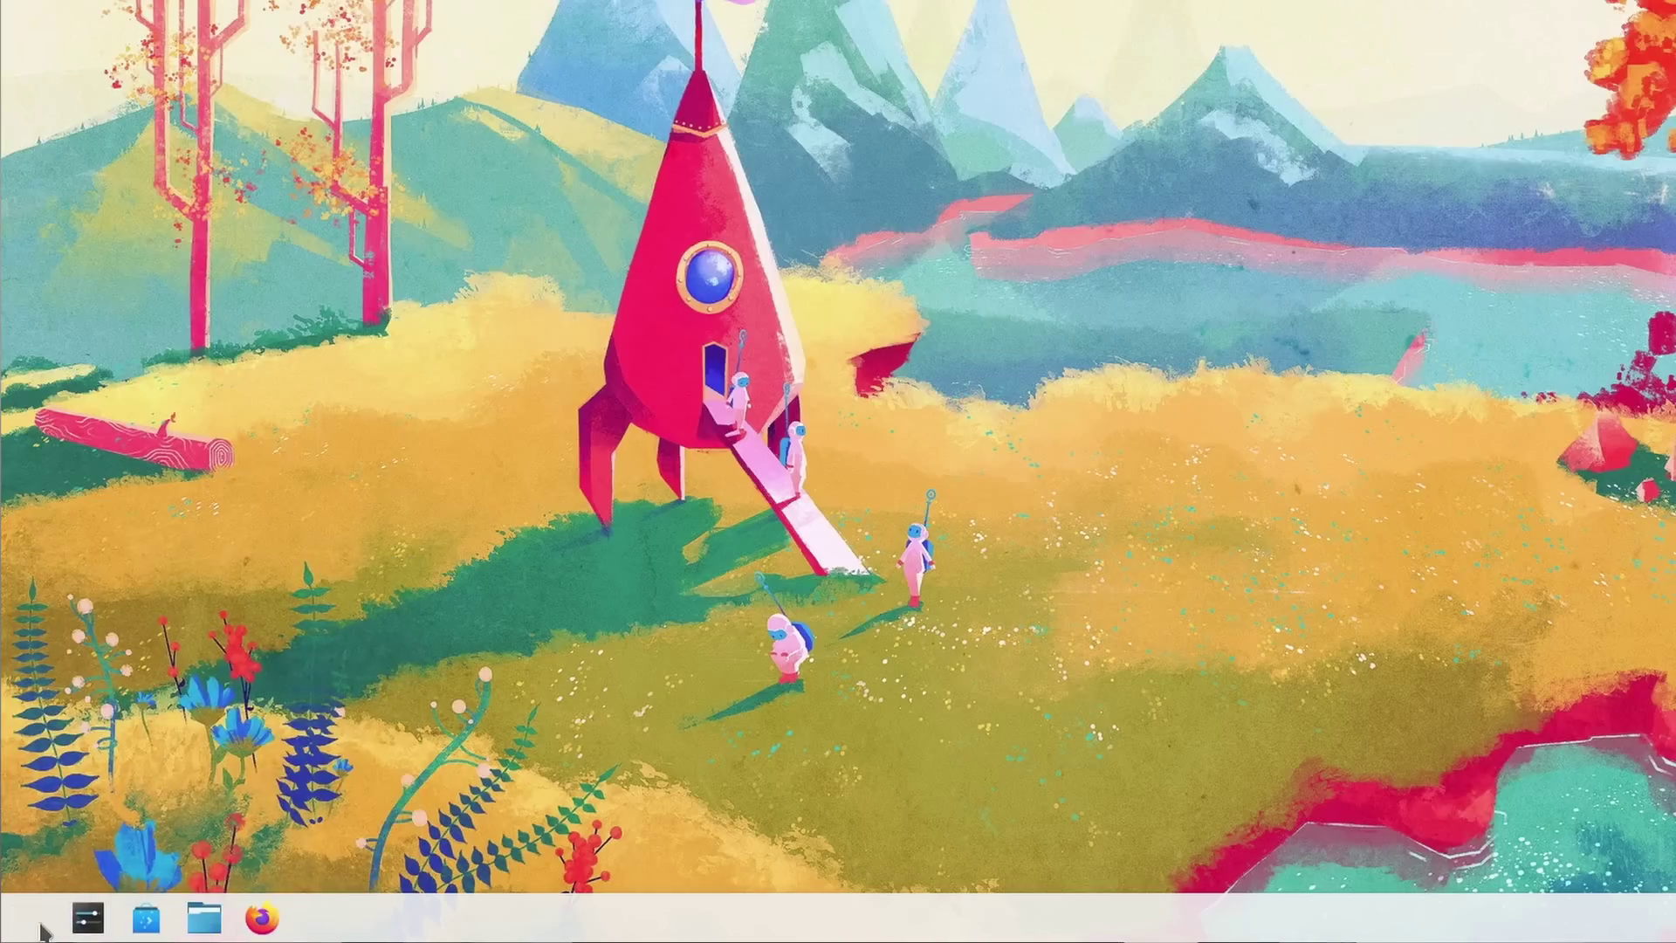
key(super)
key(Escape)
right_click(42, 930)
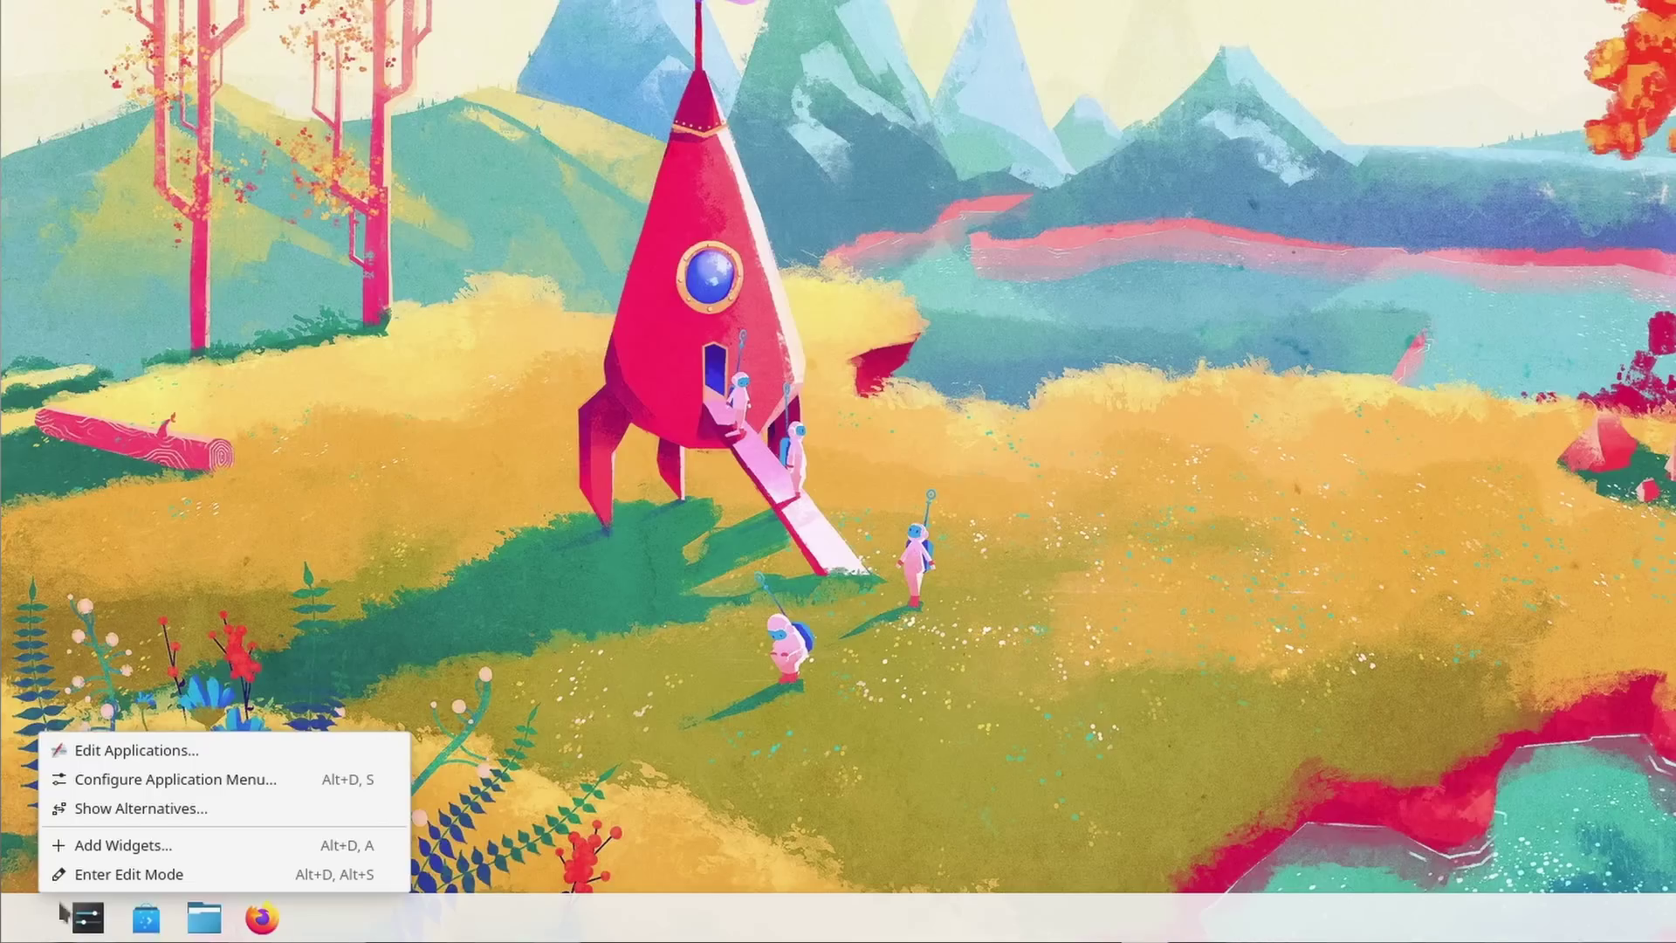
click(201, 805)
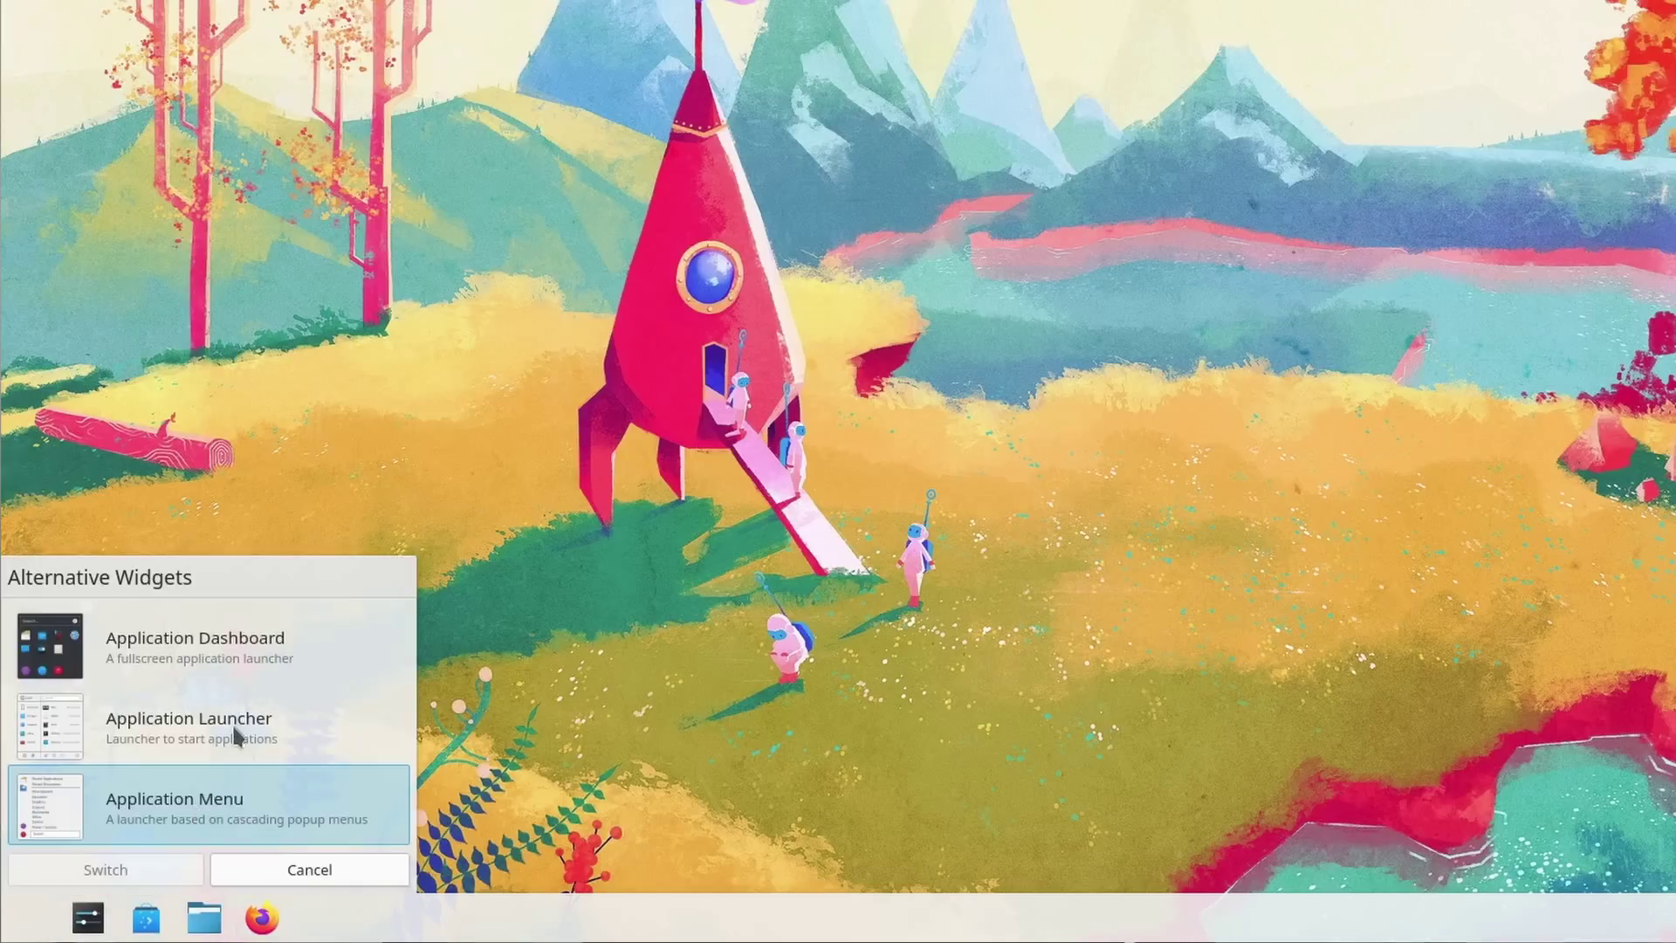
click(191, 723)
click(126, 867)
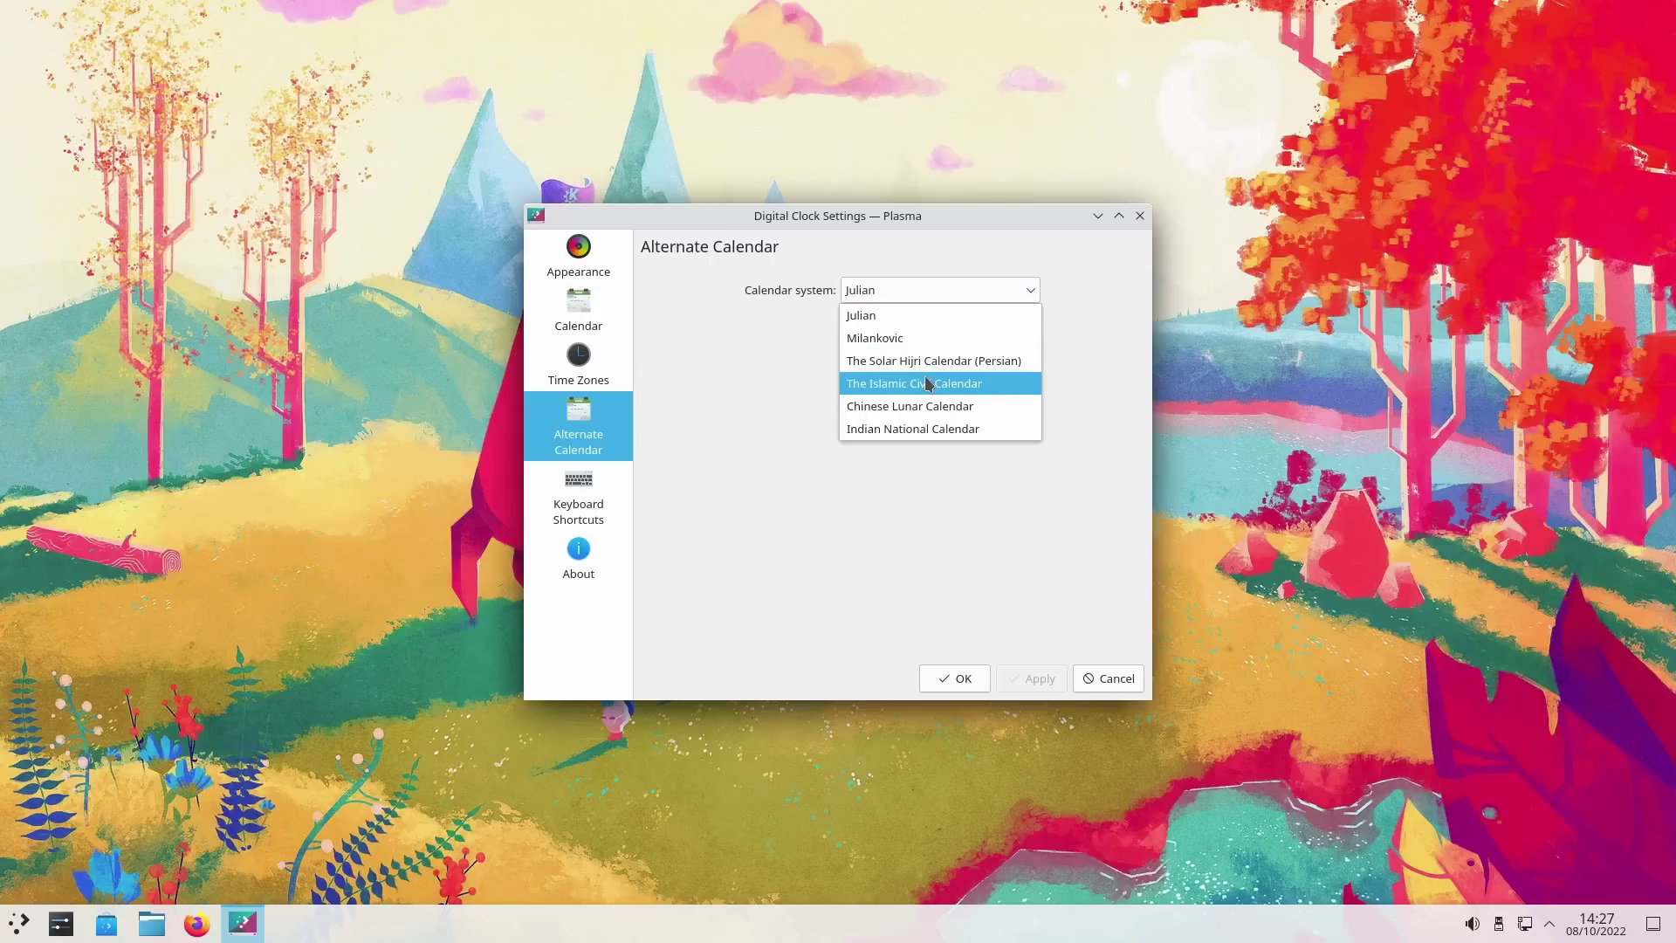
Apply Chinese Lunar Calendar as the alternate calendar and view lunar dates in the taskbar calendar
click(928, 407)
click(1030, 679)
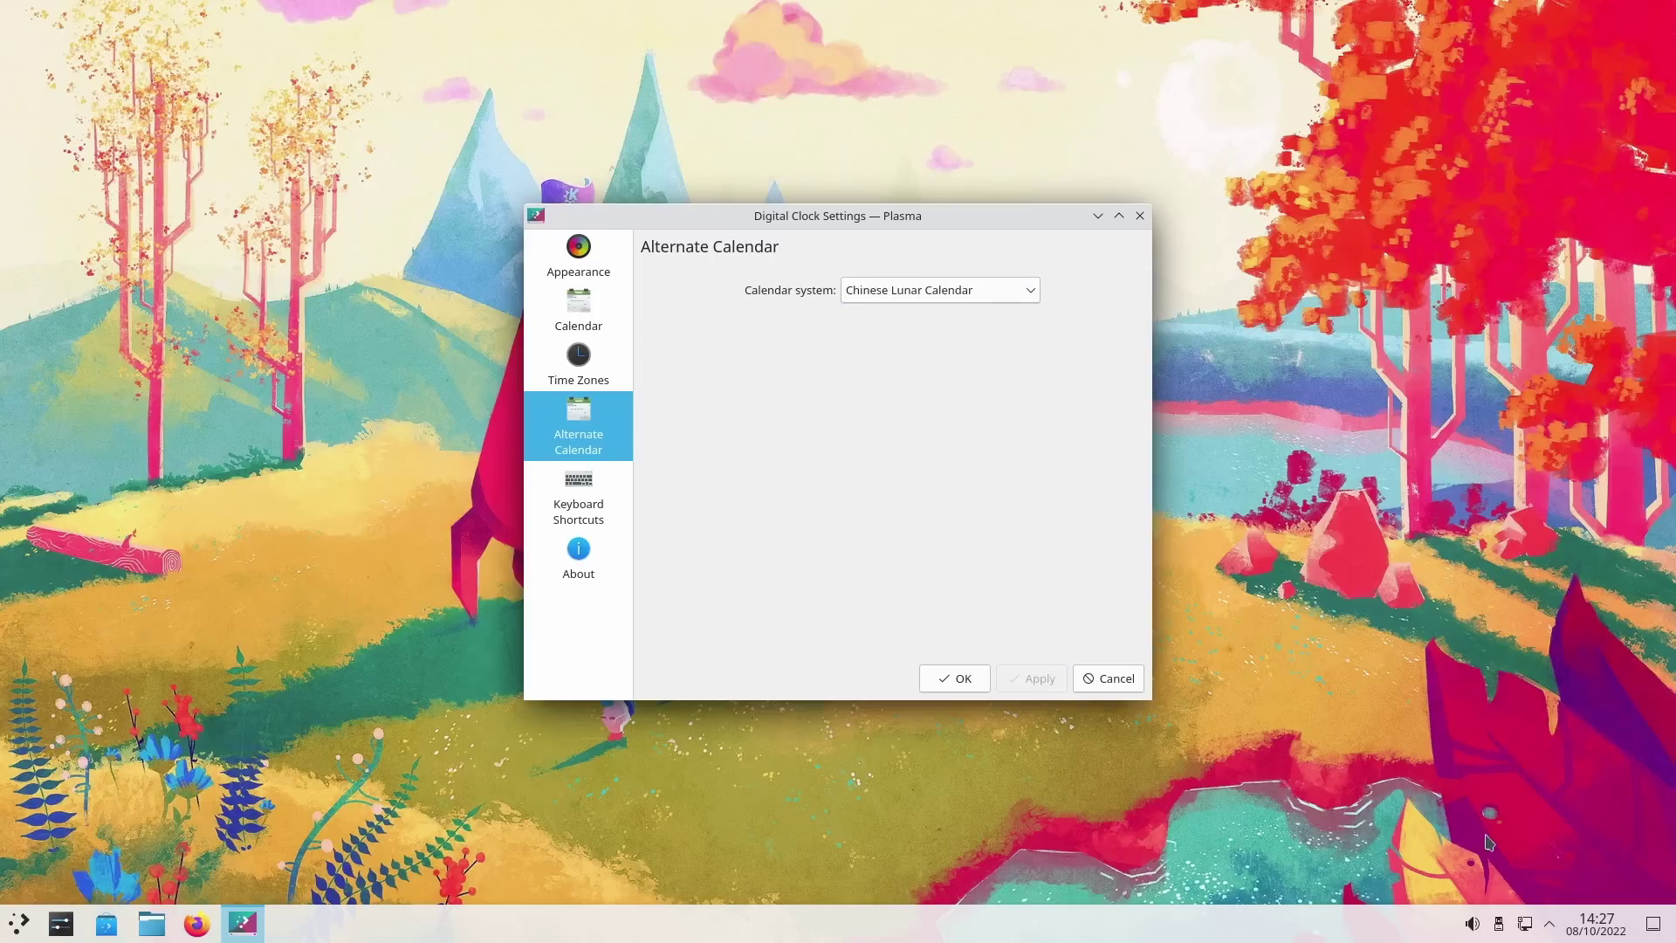
click(1622, 933)
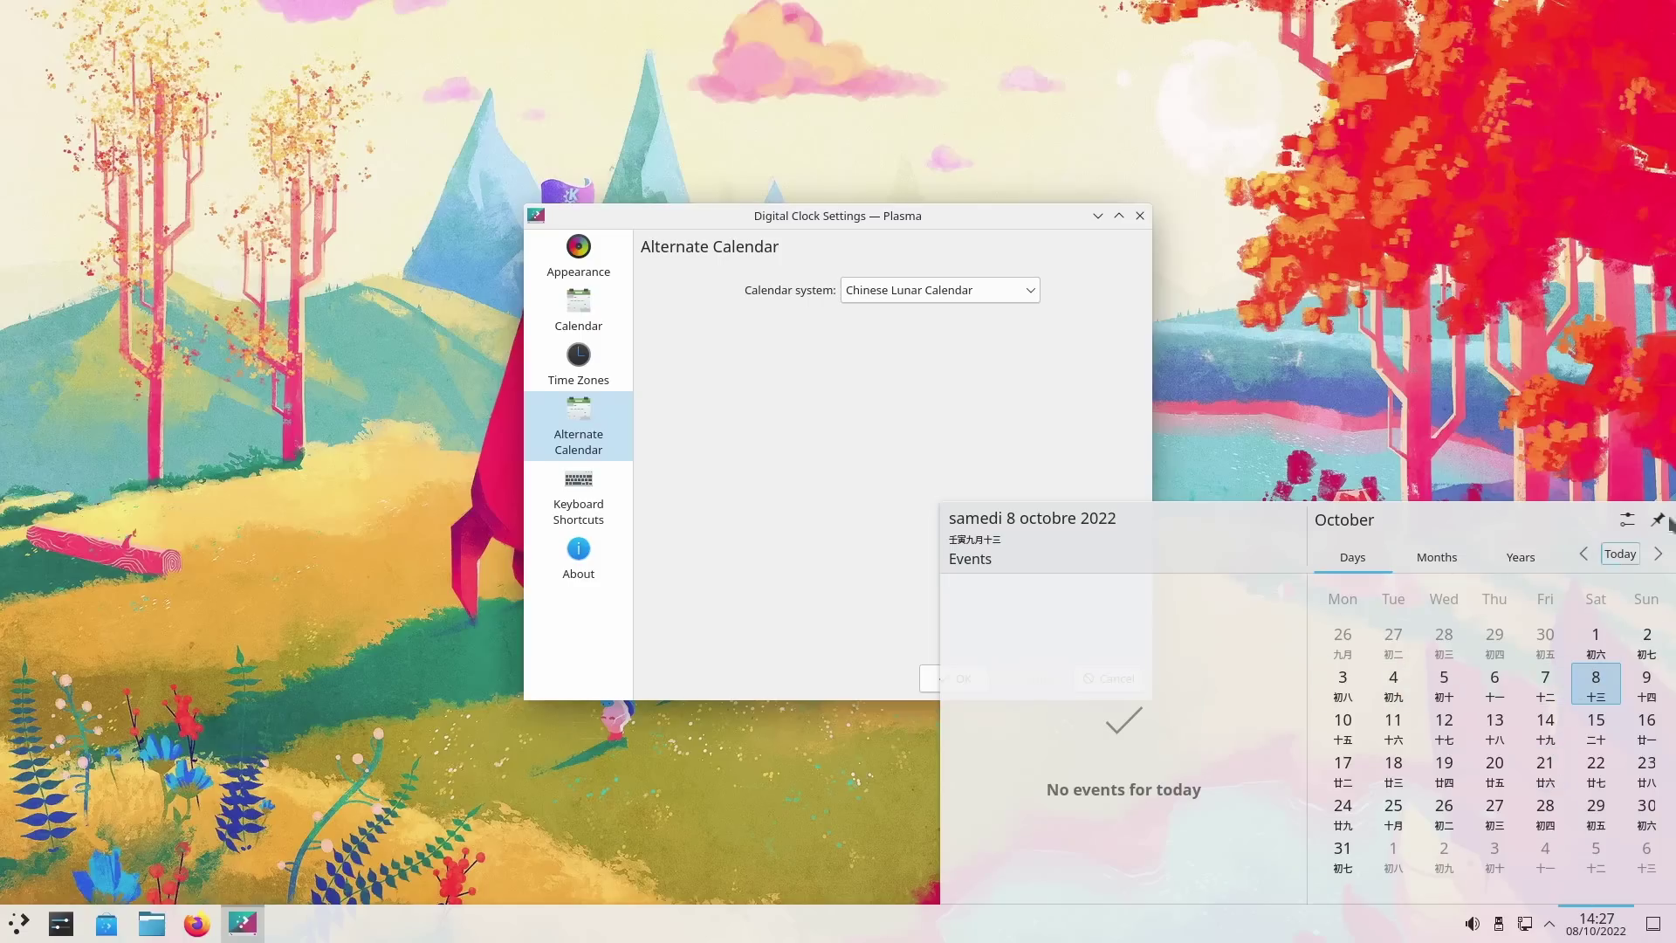
drag(968, 229, 748, 224)
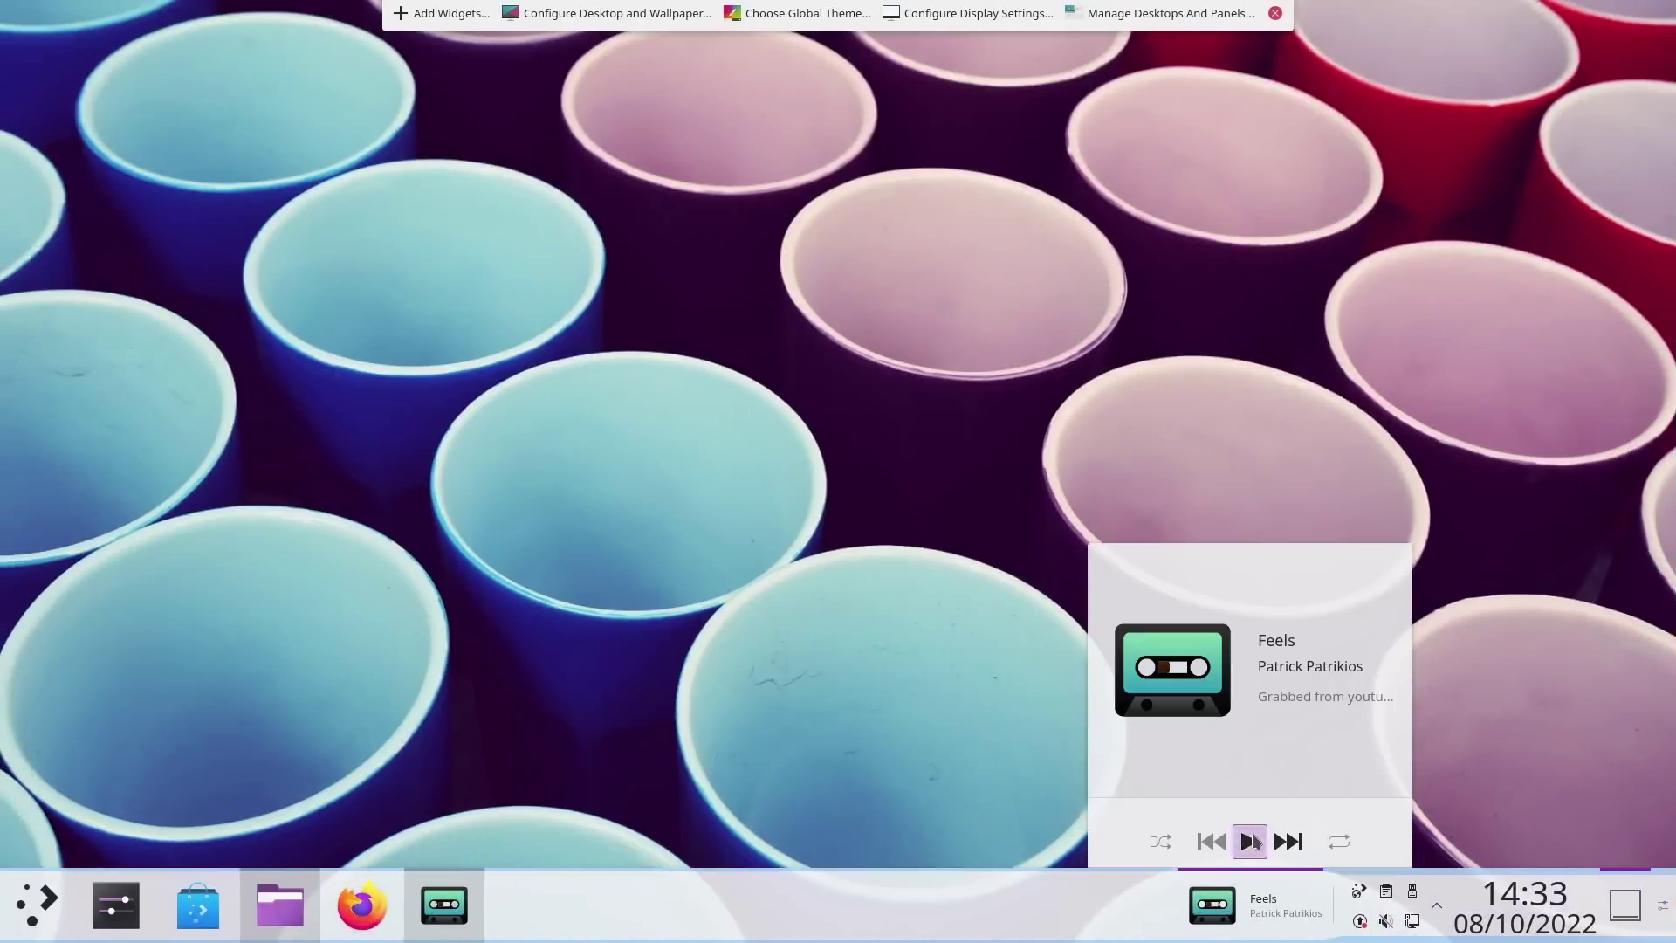
Play 'Feels' in the panel media player, close its popup, then reopen it from the taskbar
click(1252, 842)
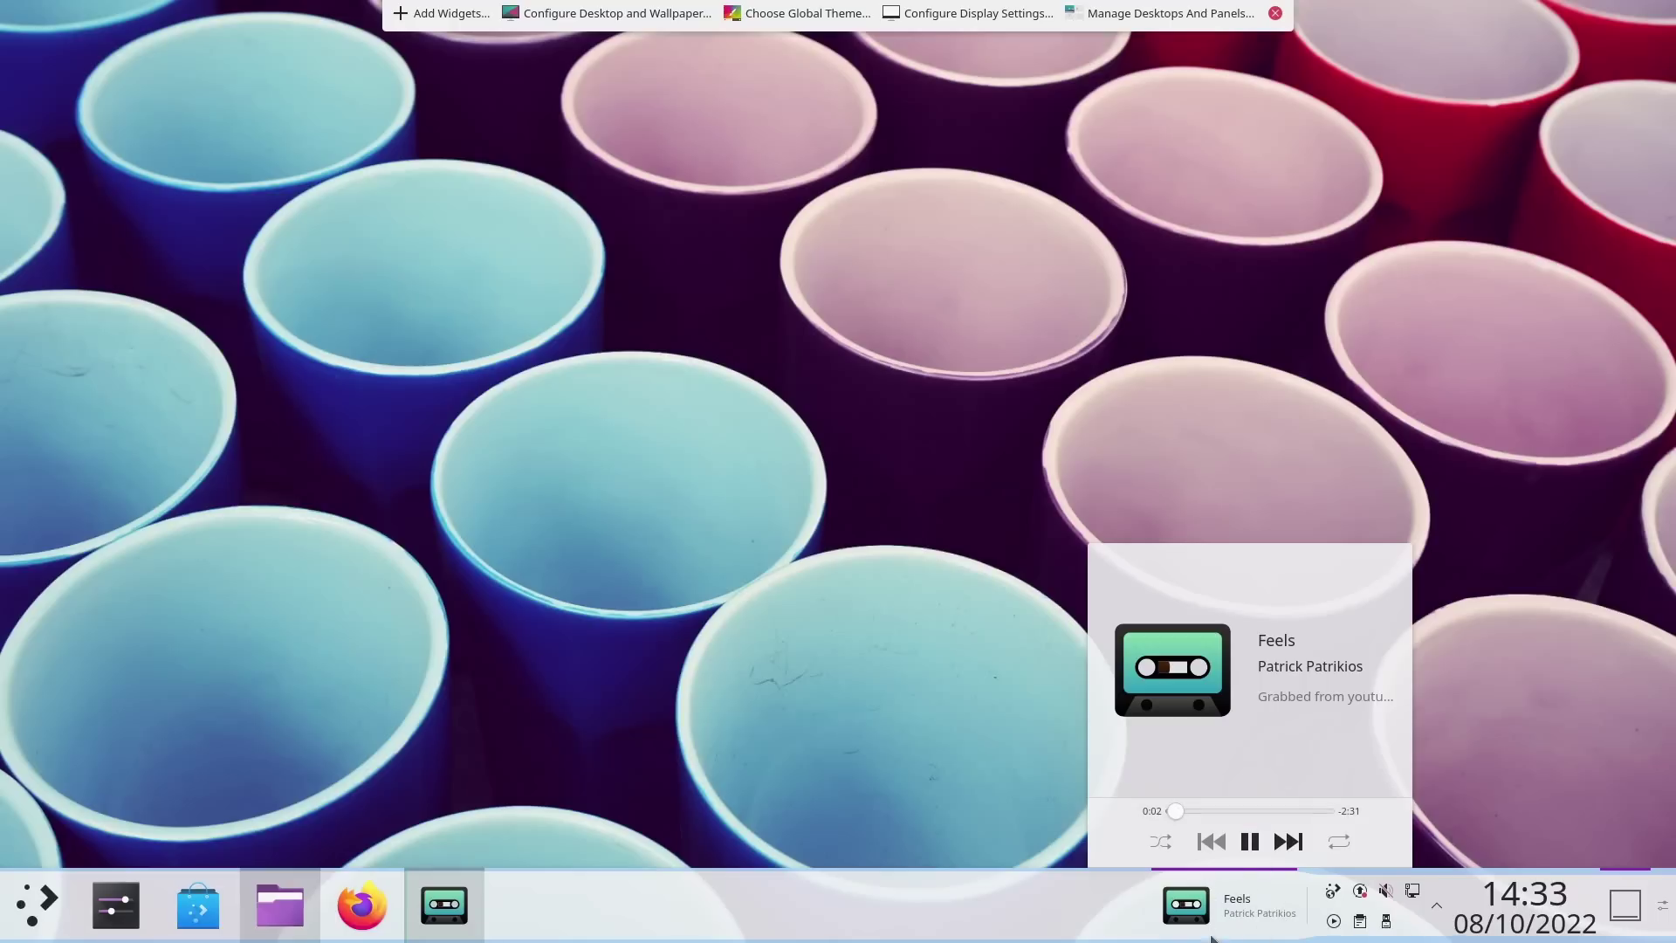
click(1056, 771)
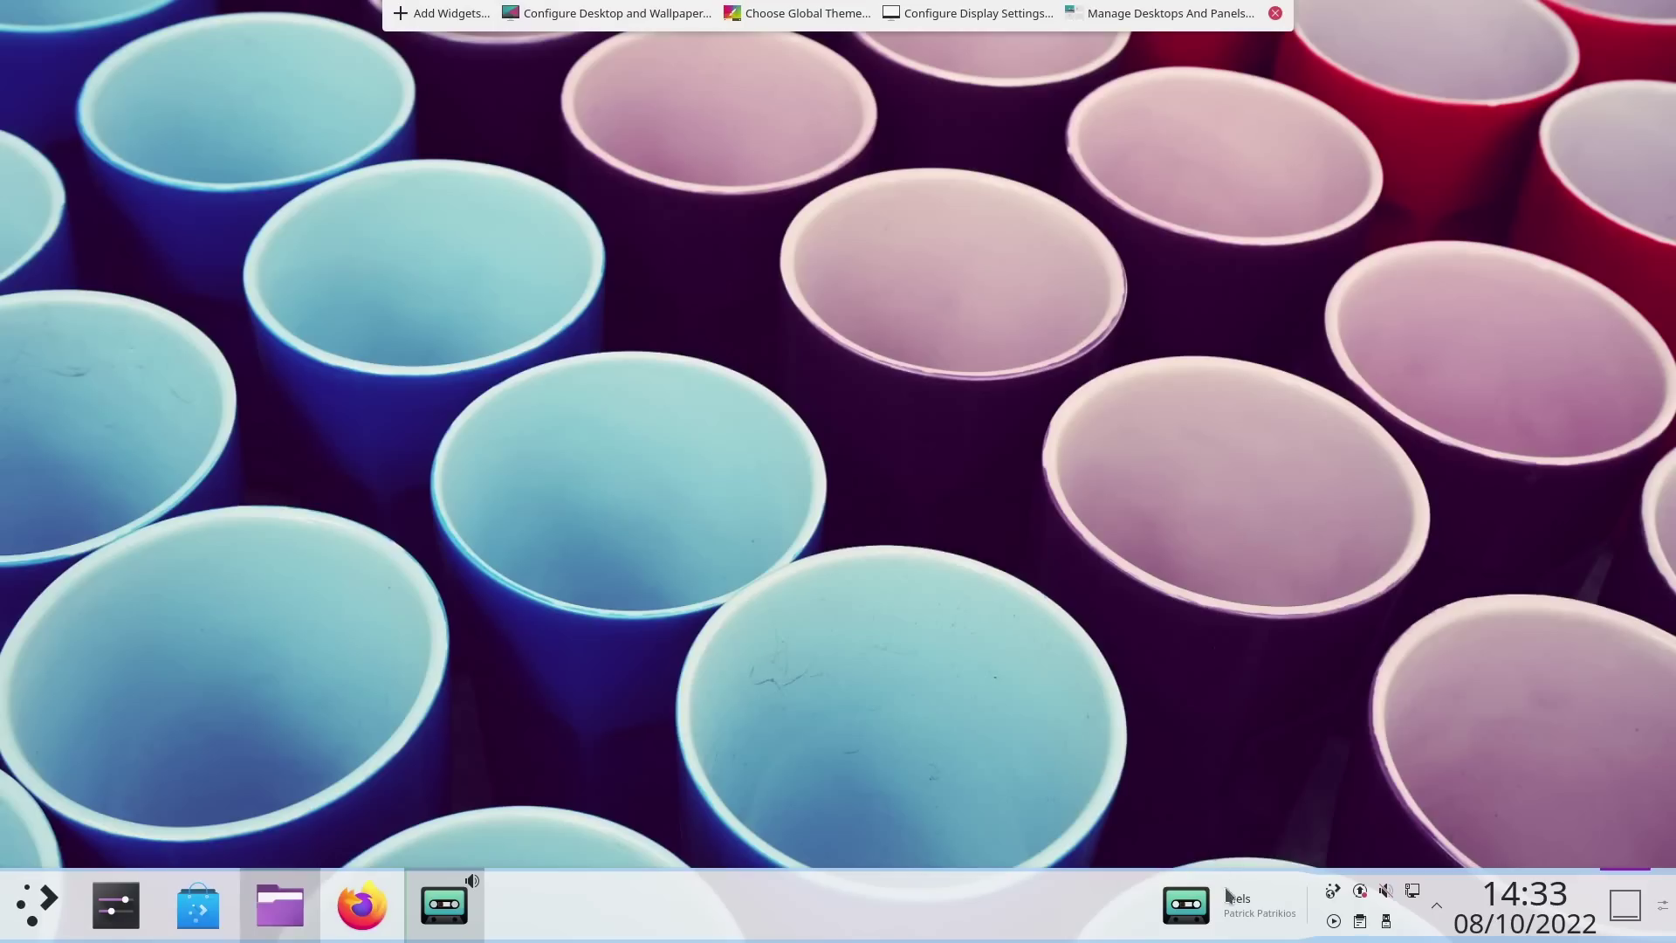
click(1254, 905)
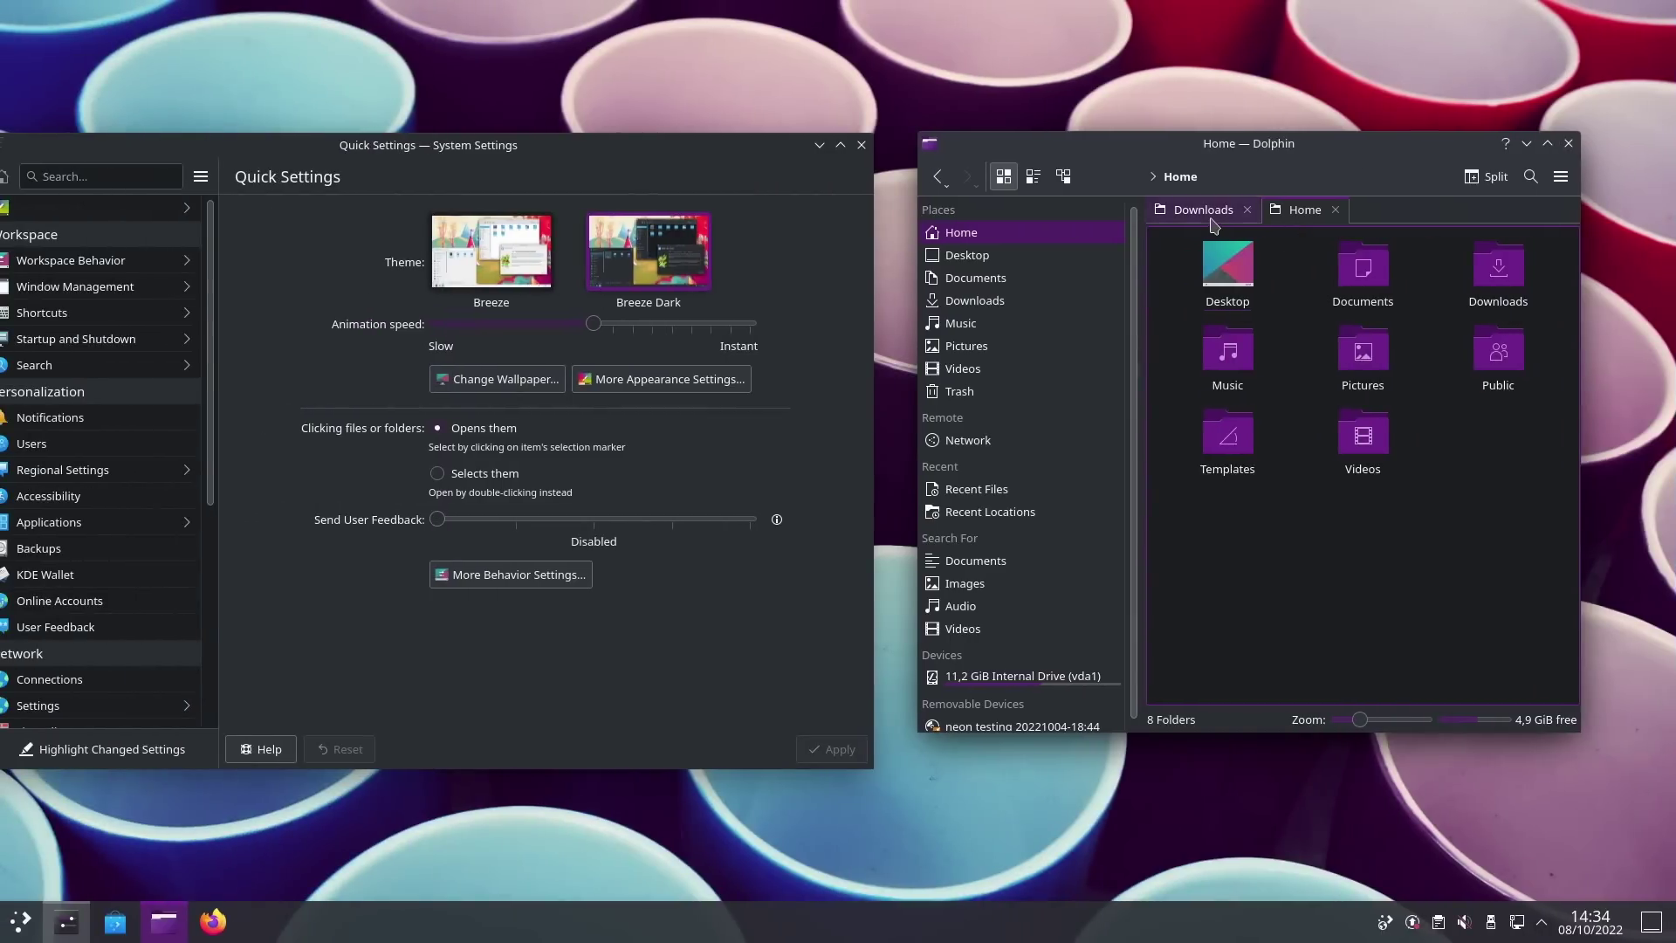
Switch Dolphin between the Downloads and Home tabs several times, ending on Downloads
click(1211, 216)
click(1305, 212)
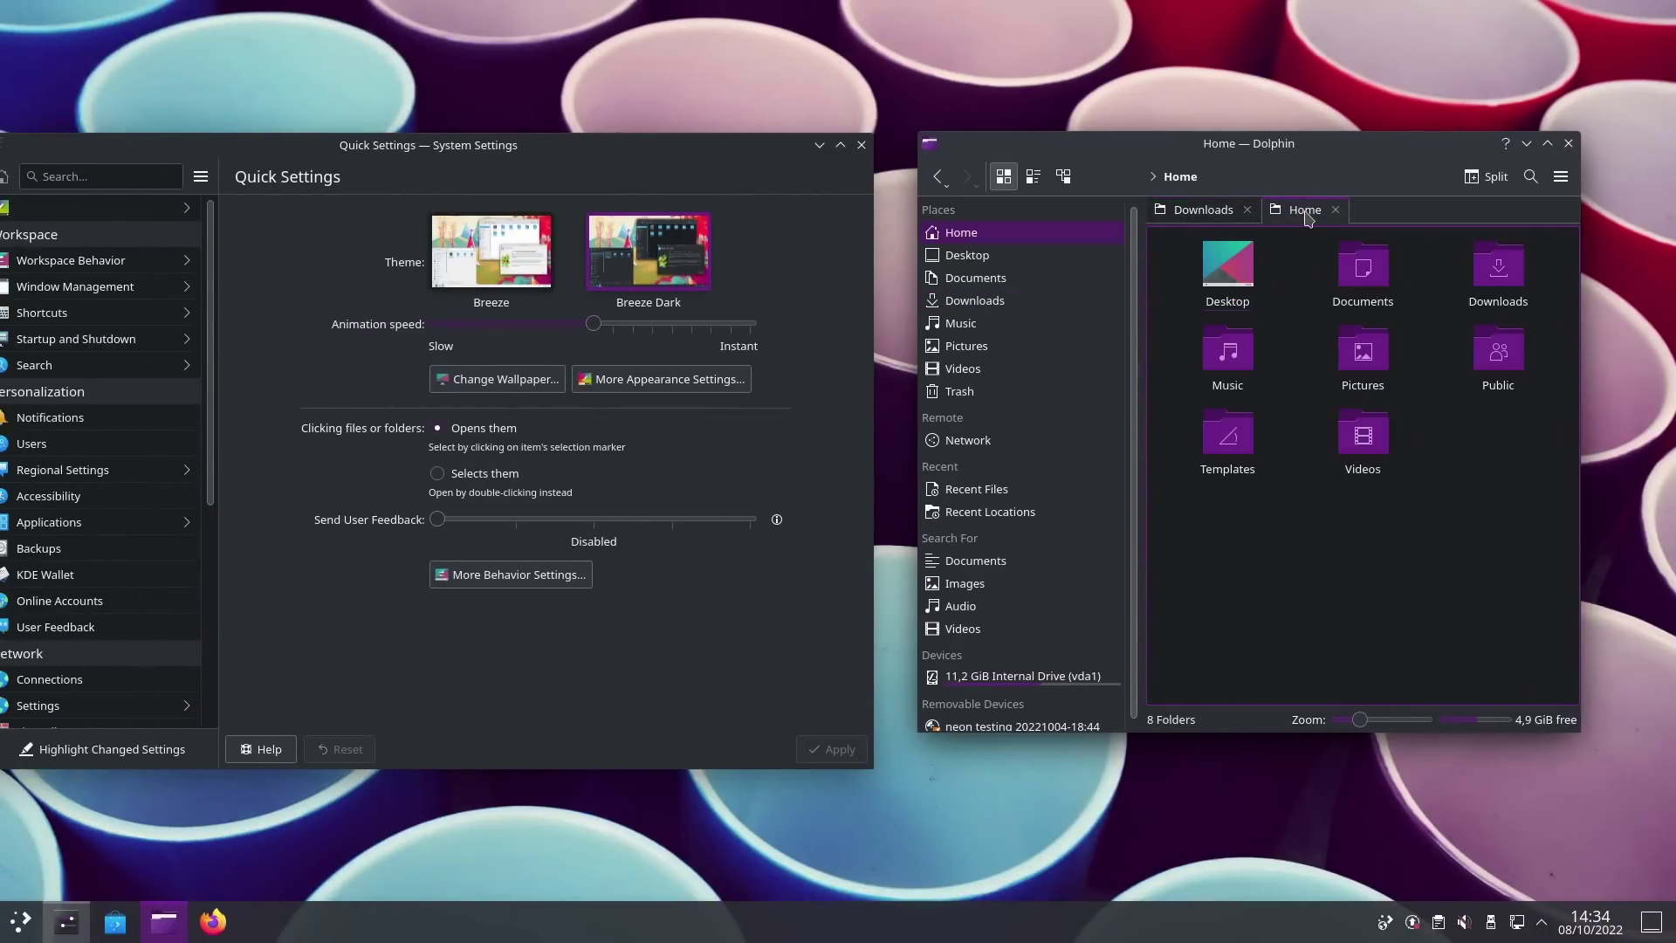
click(1205, 218)
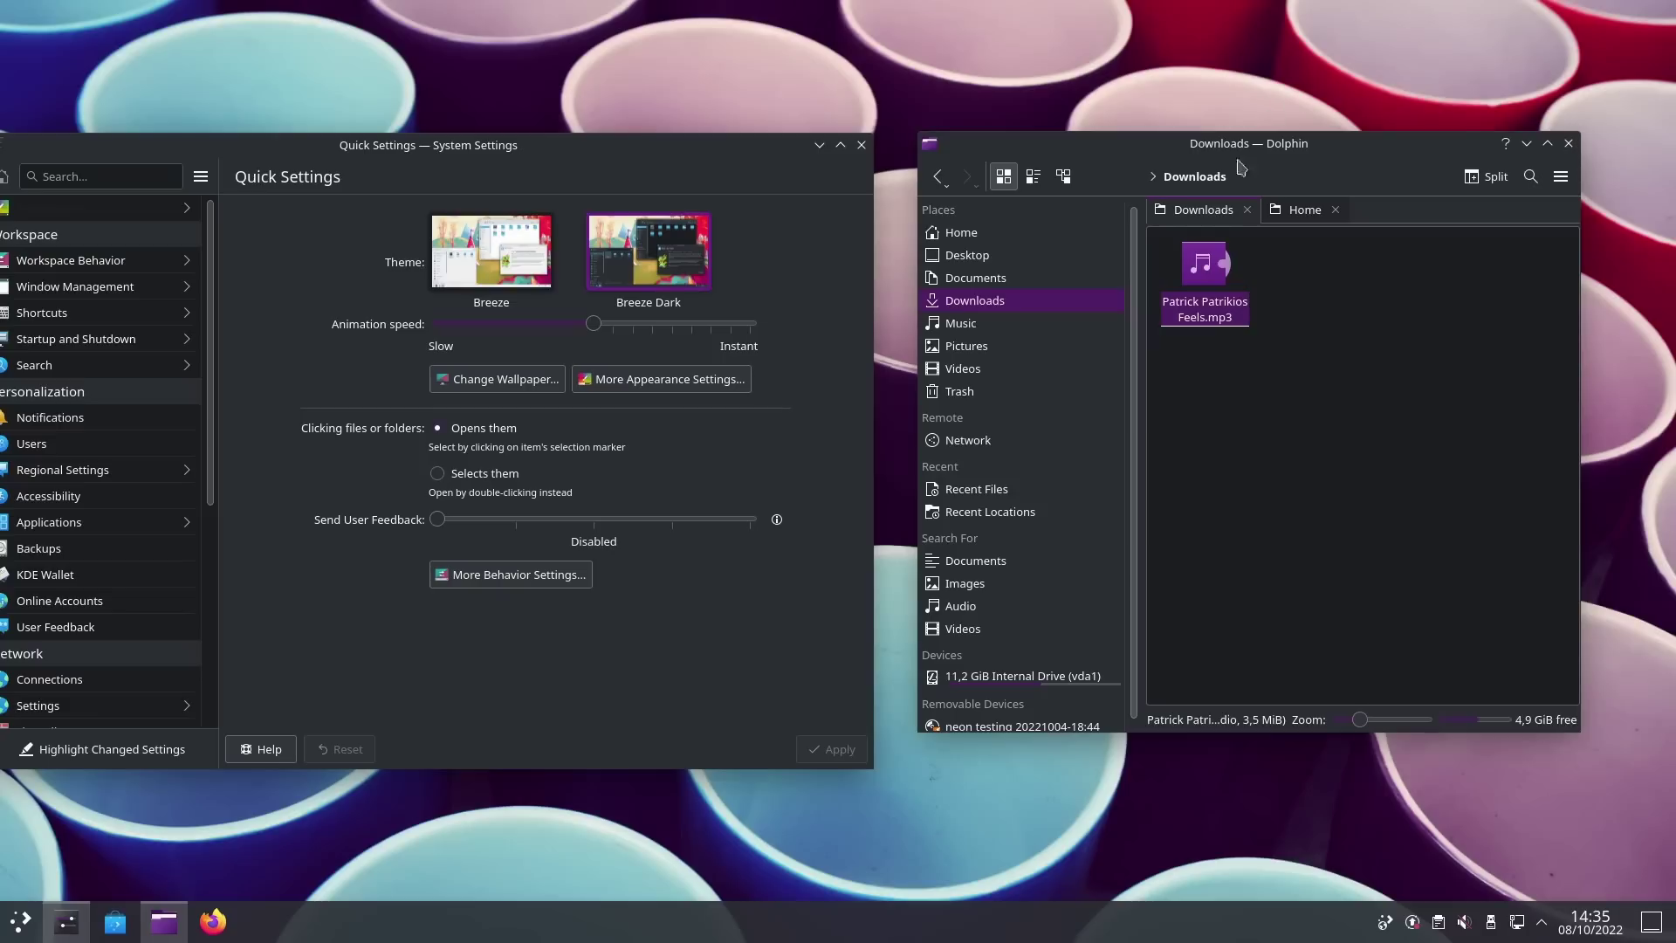
click(1301, 213)
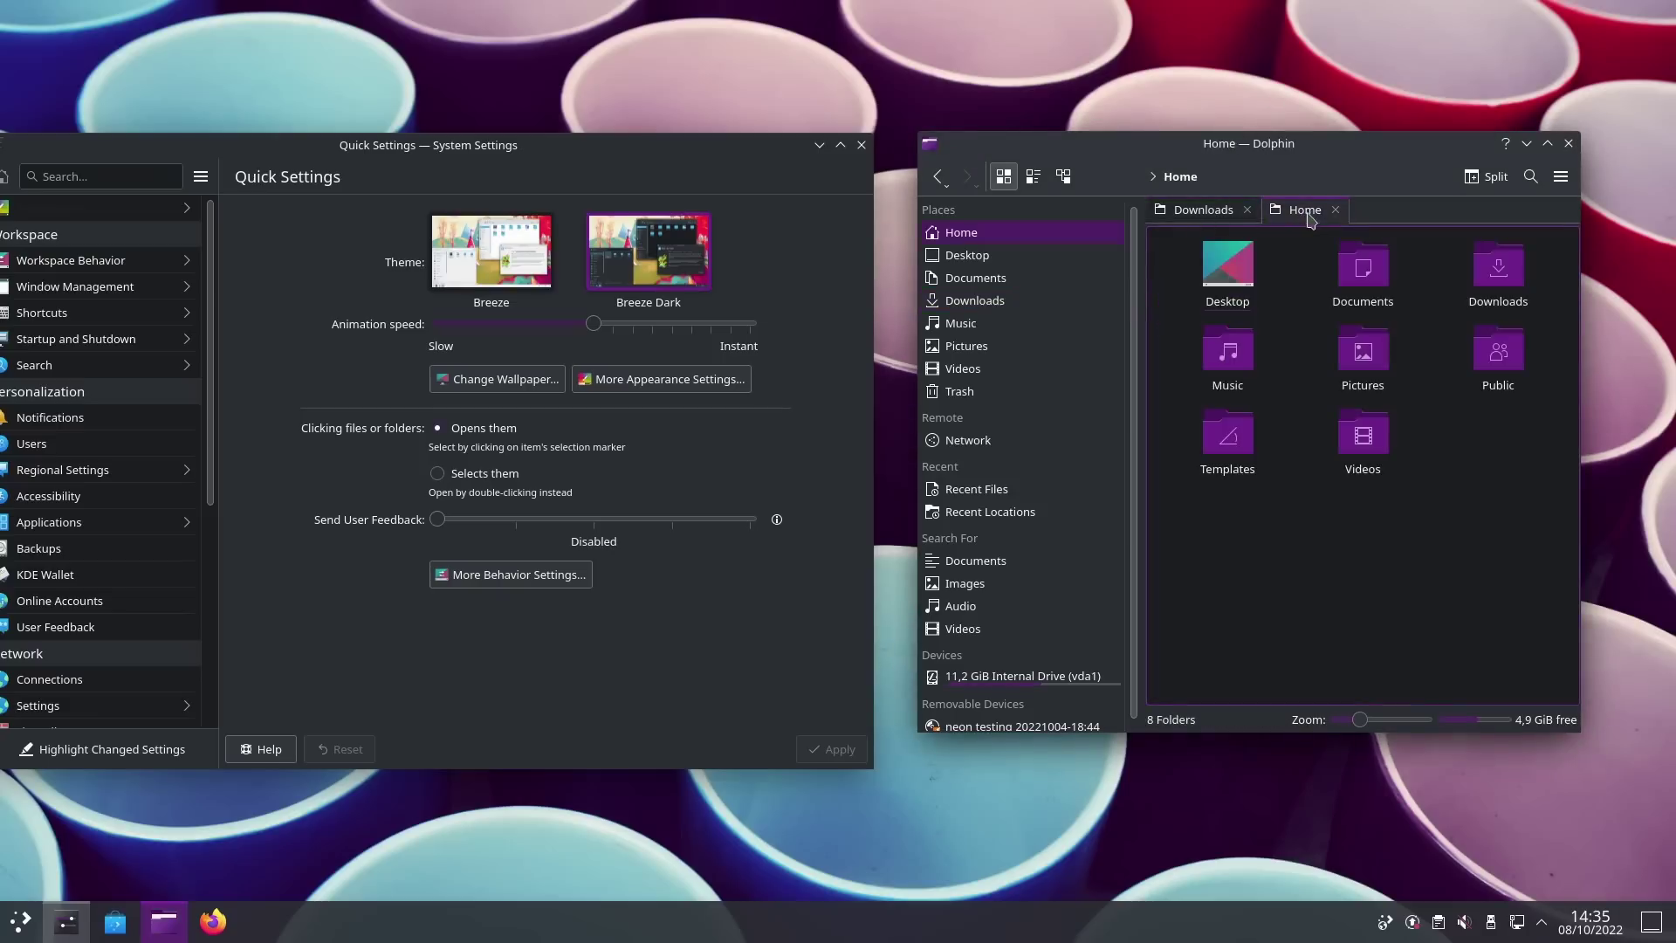
click(1202, 210)
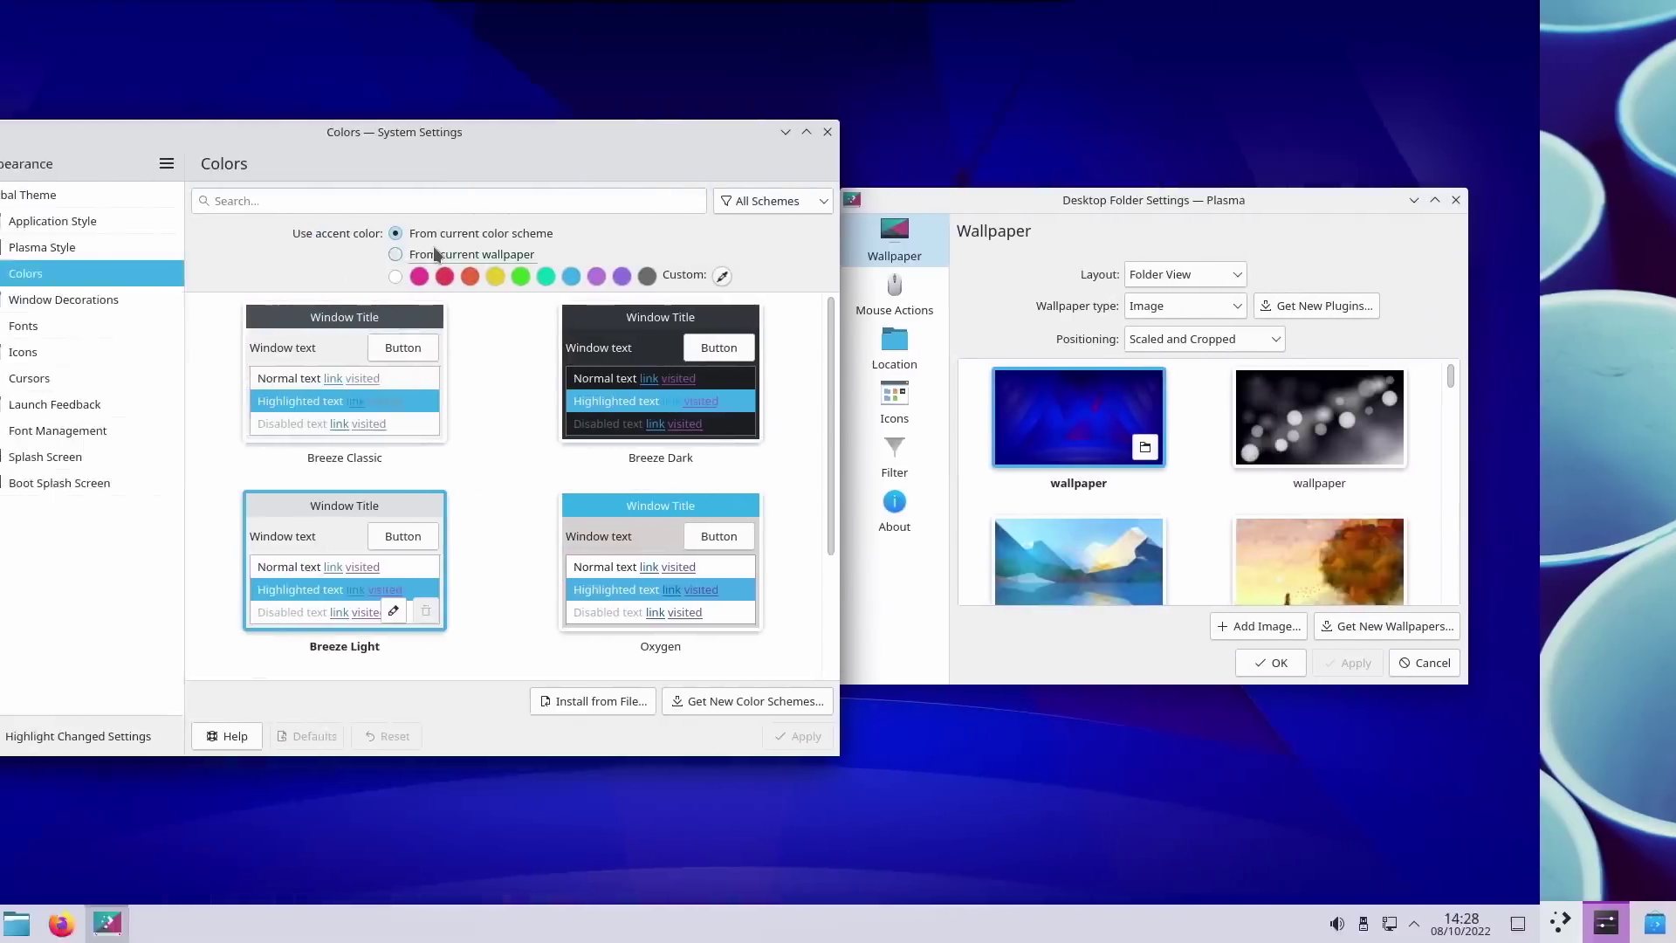
Set the accent colour to follow the current wallpaper, then apply the Autumn 5.5 wallpaper
click(435, 254)
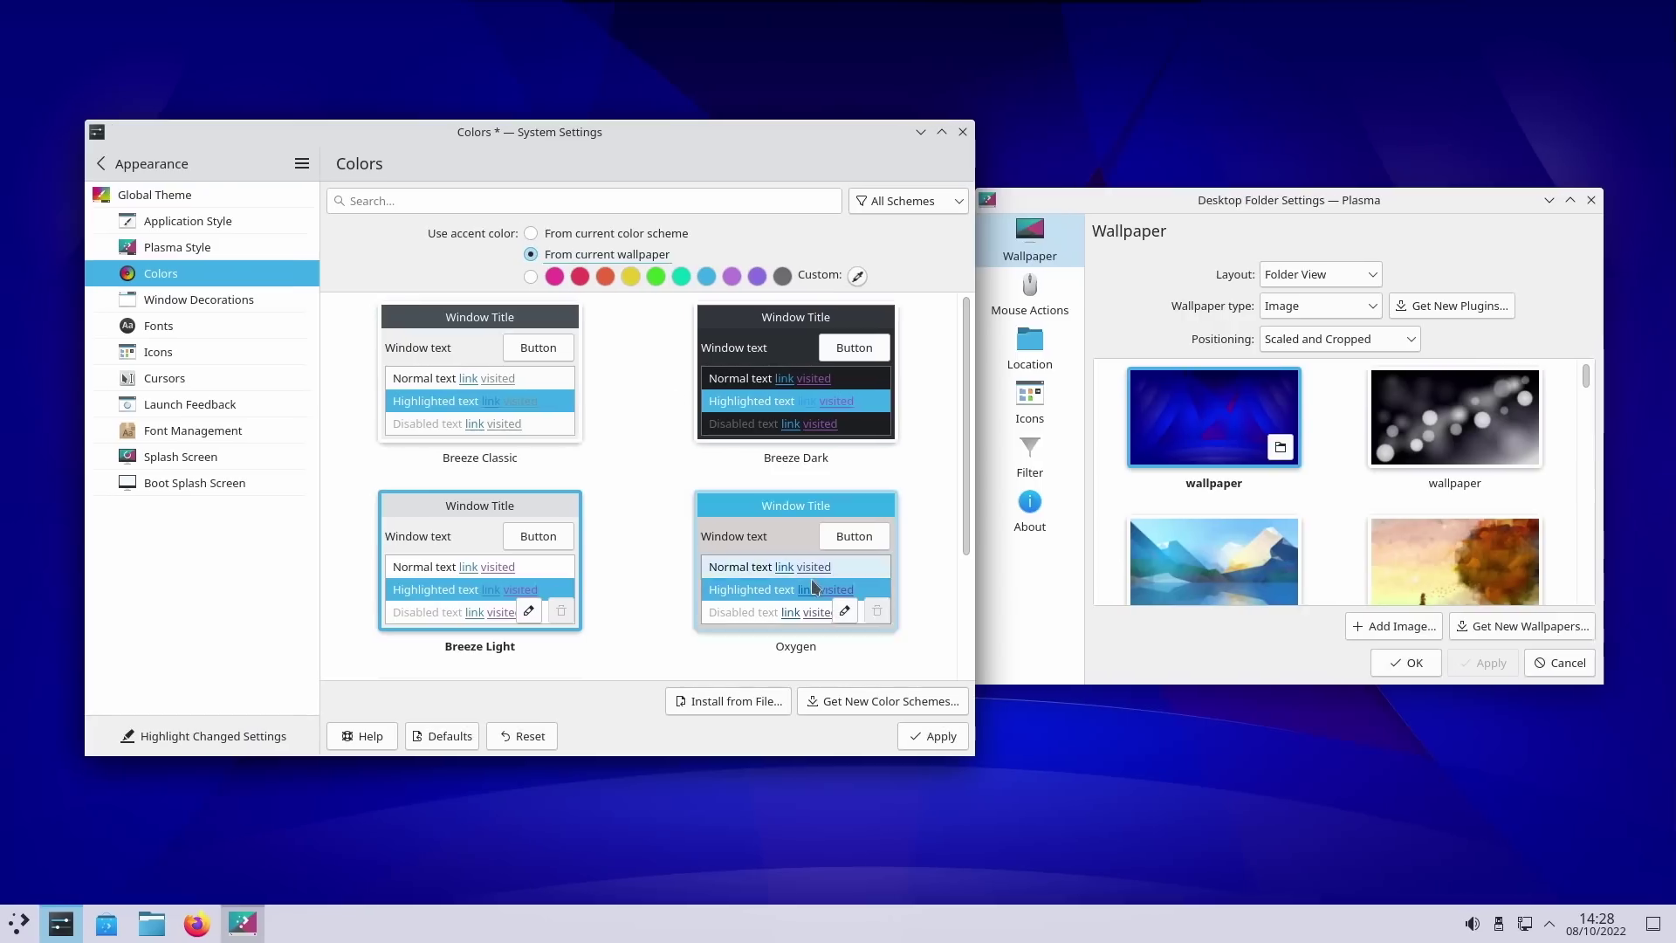
click(797, 736)
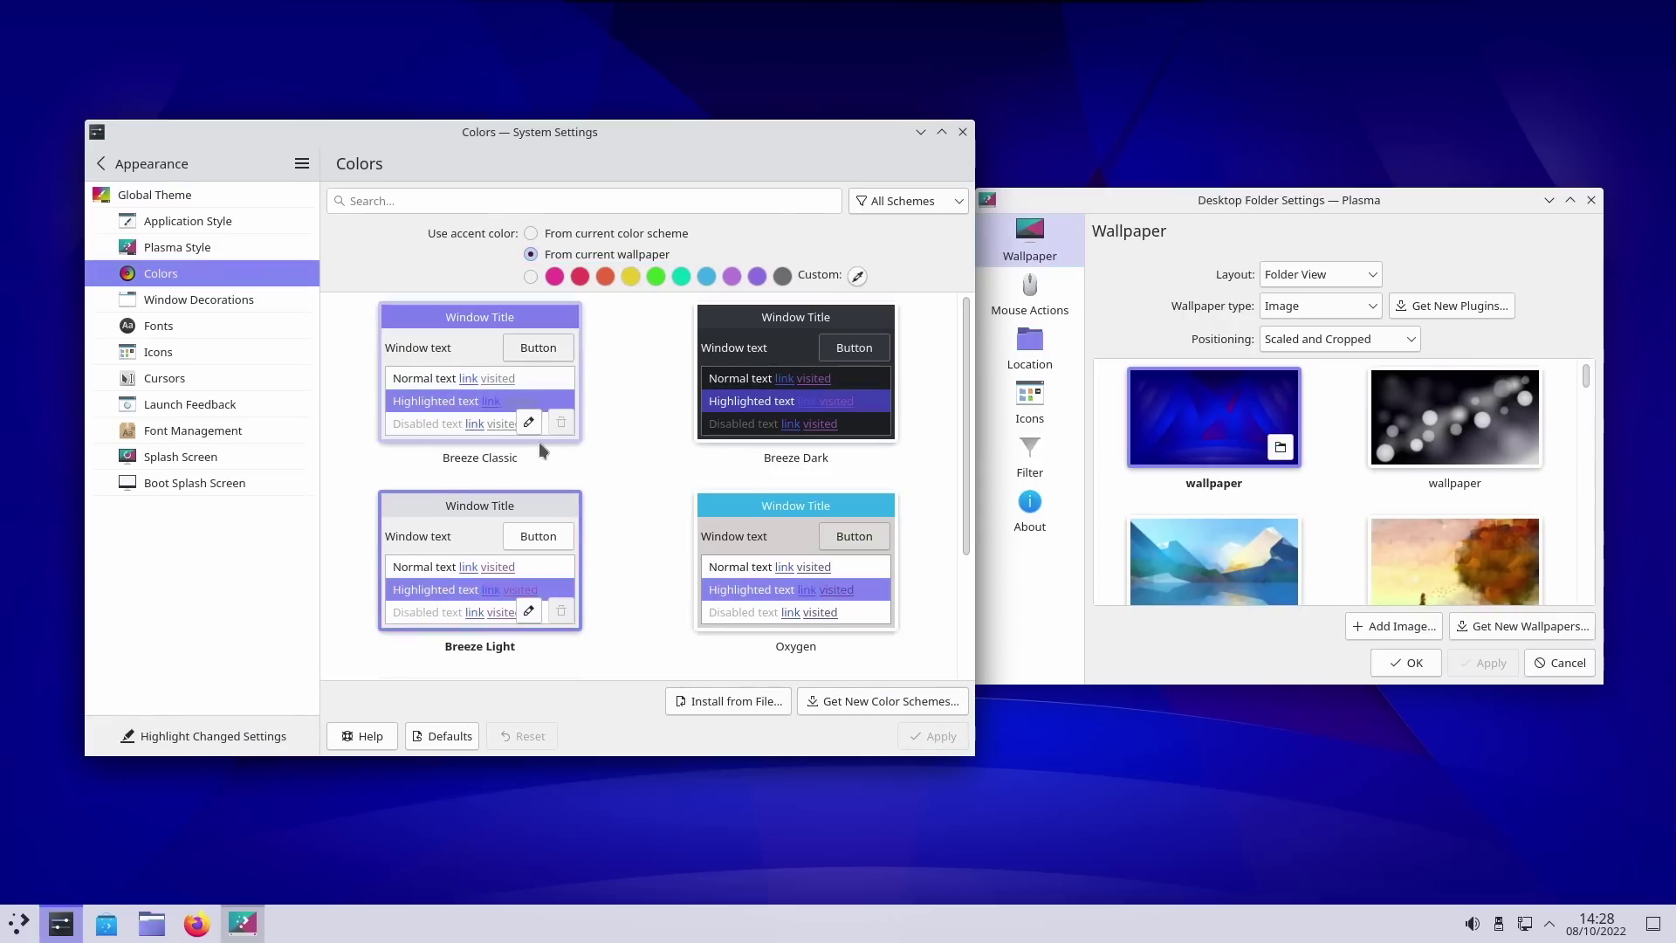
click(1445, 550)
click(1490, 662)
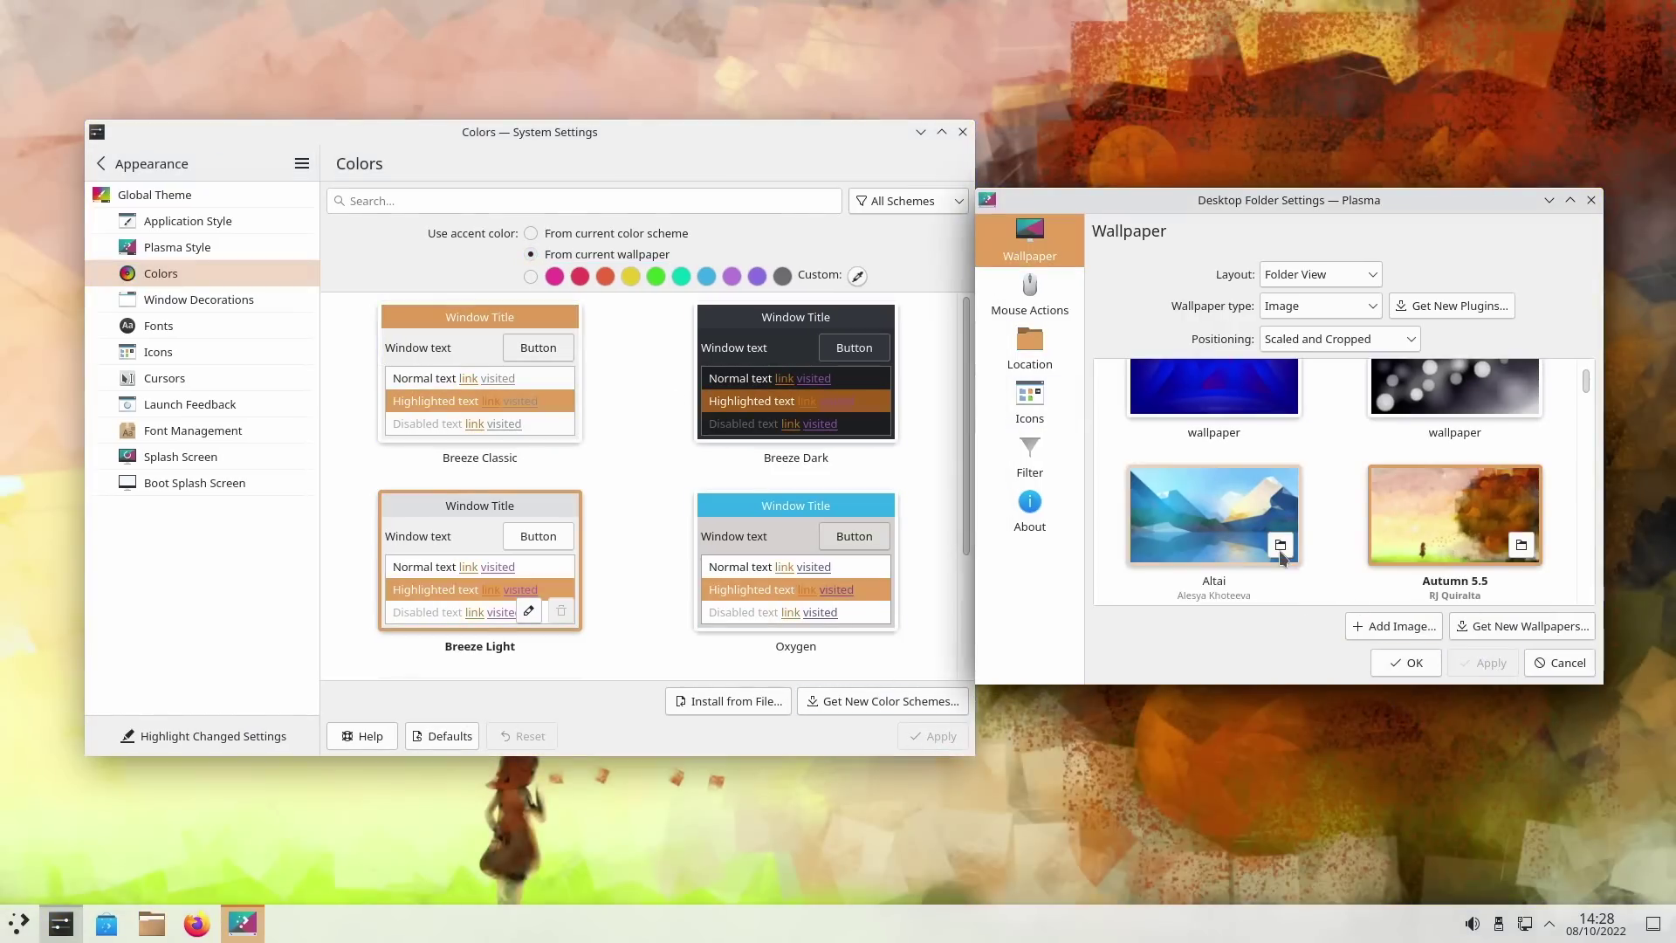
Apply the Colorful Cups wallpaper, then the Cold Ripple wallpaper
scroll(1280, 551, down, 5)
click(1420, 525)
click(1490, 663)
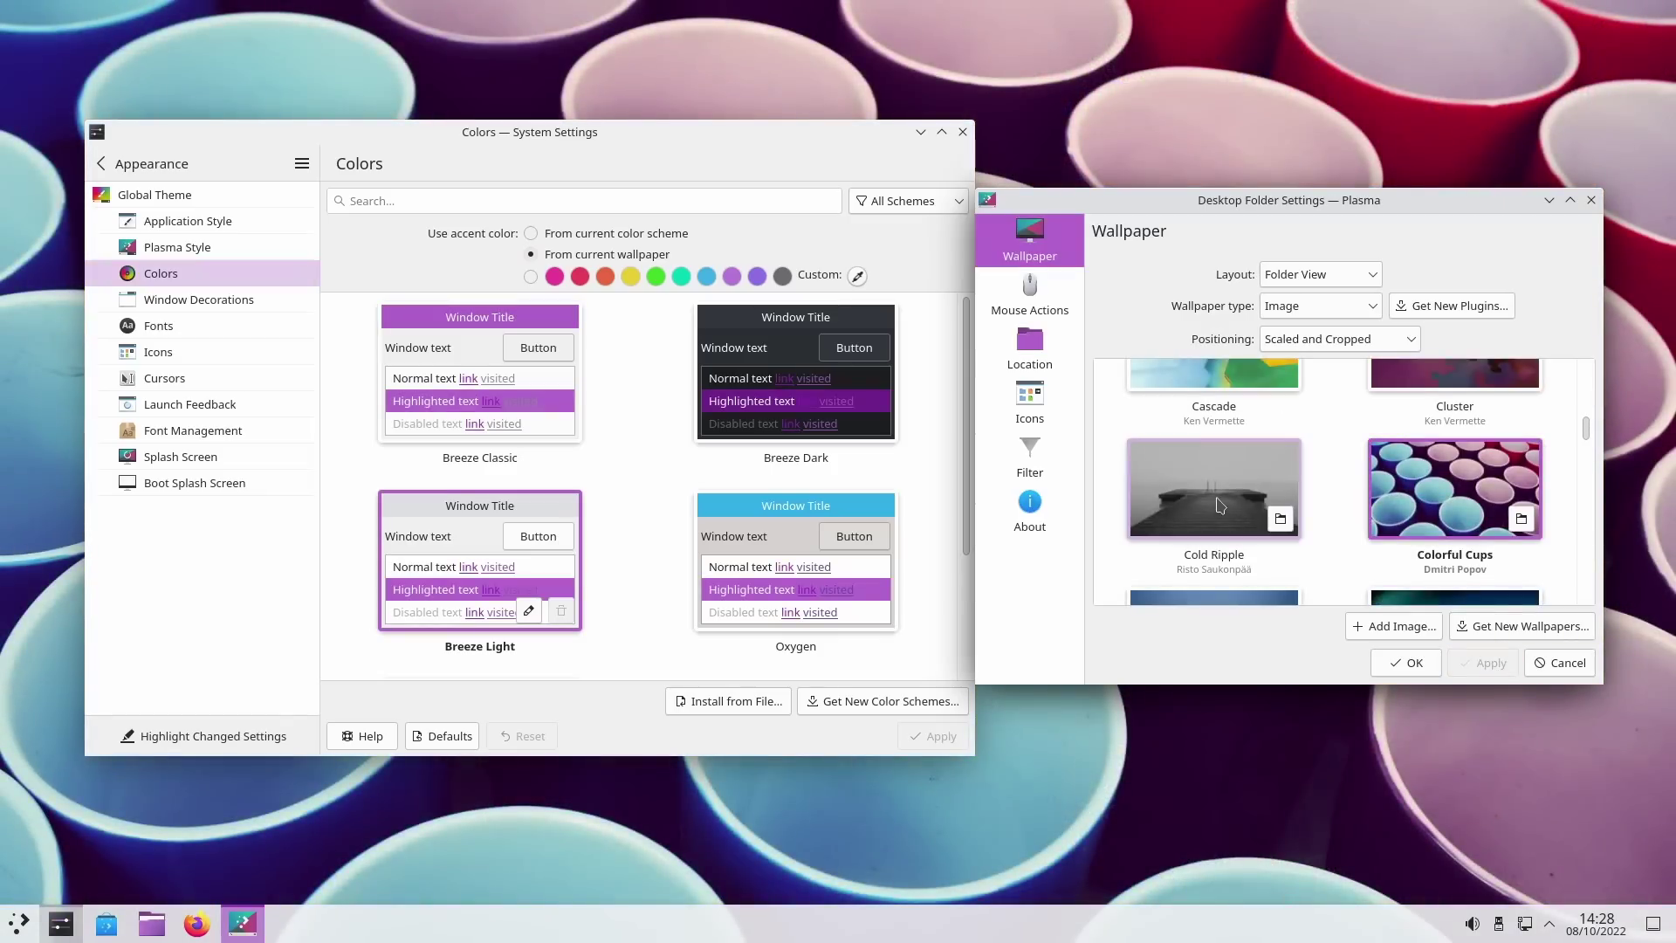
click(1219, 506)
click(1489, 663)
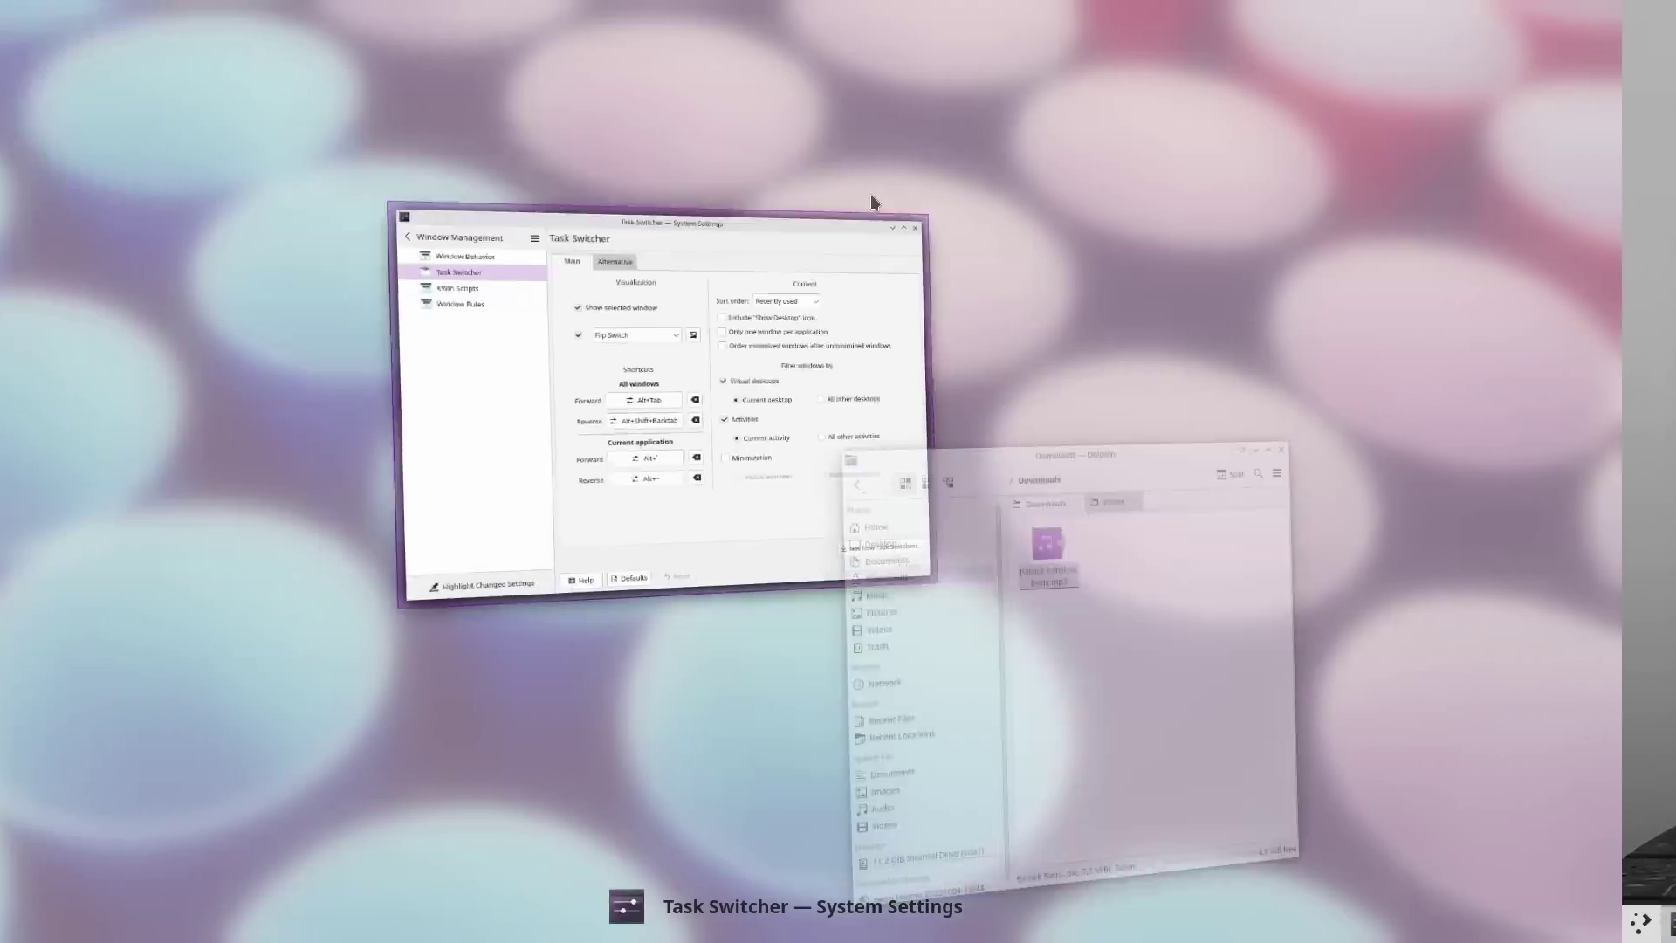
Cycle windows with Alt+Tab and toggle the Overview on, off and on with Meta+W
key(alt+Tab)
key(alt+Tab)
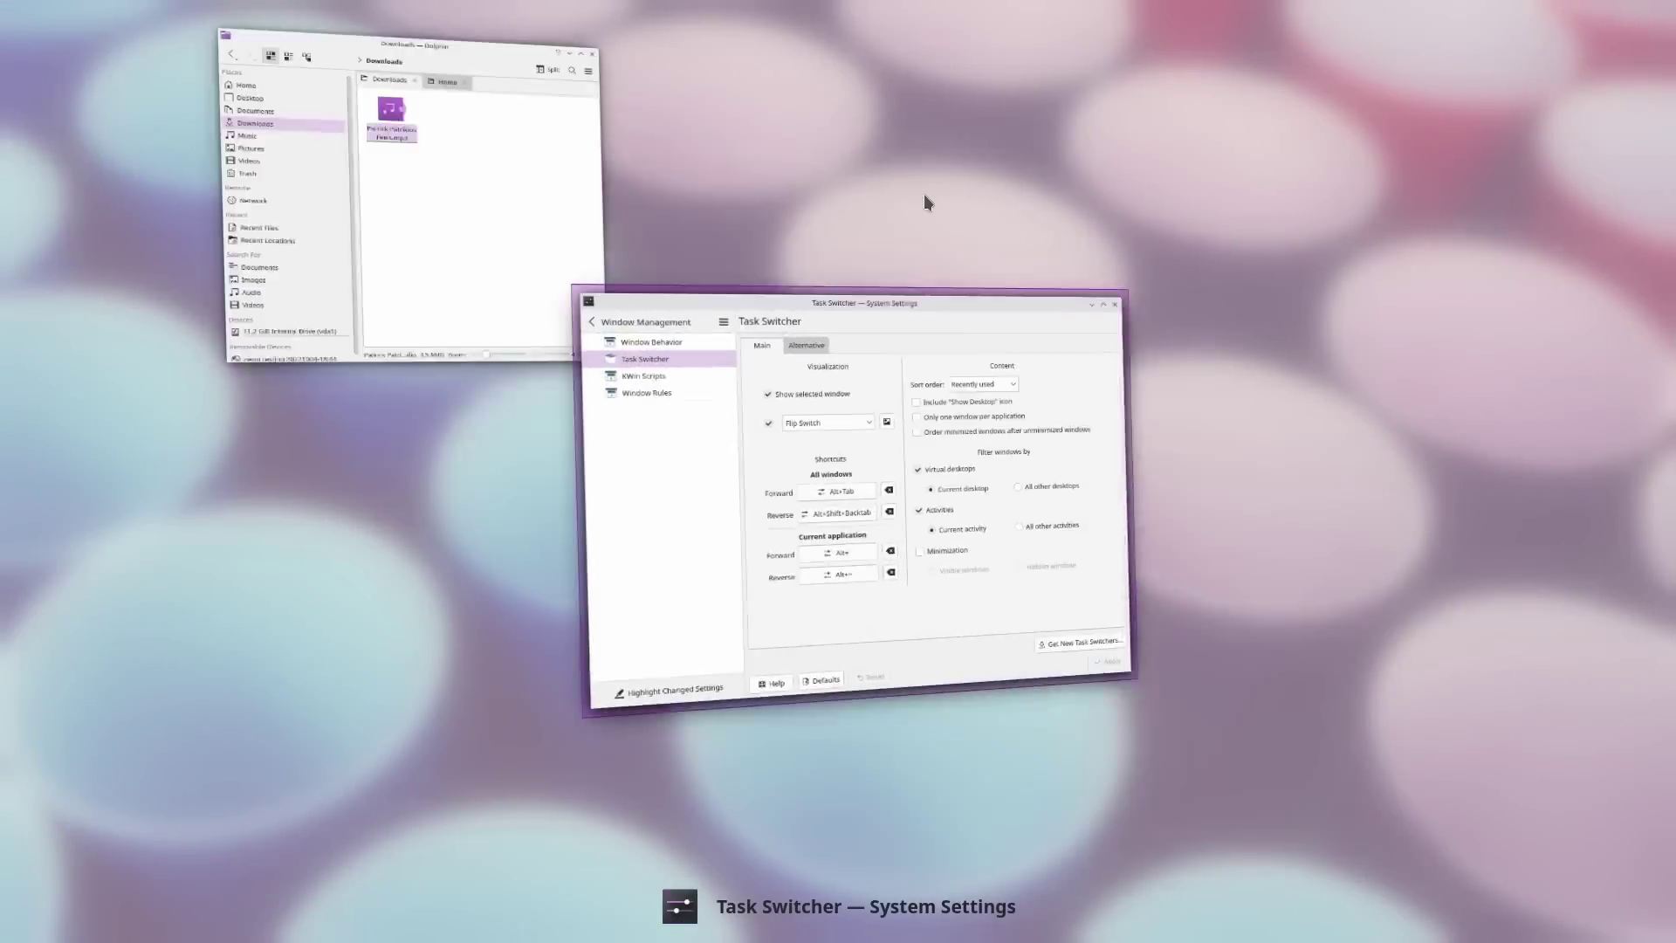
key(alt+Tab)
key(alt+Tab)
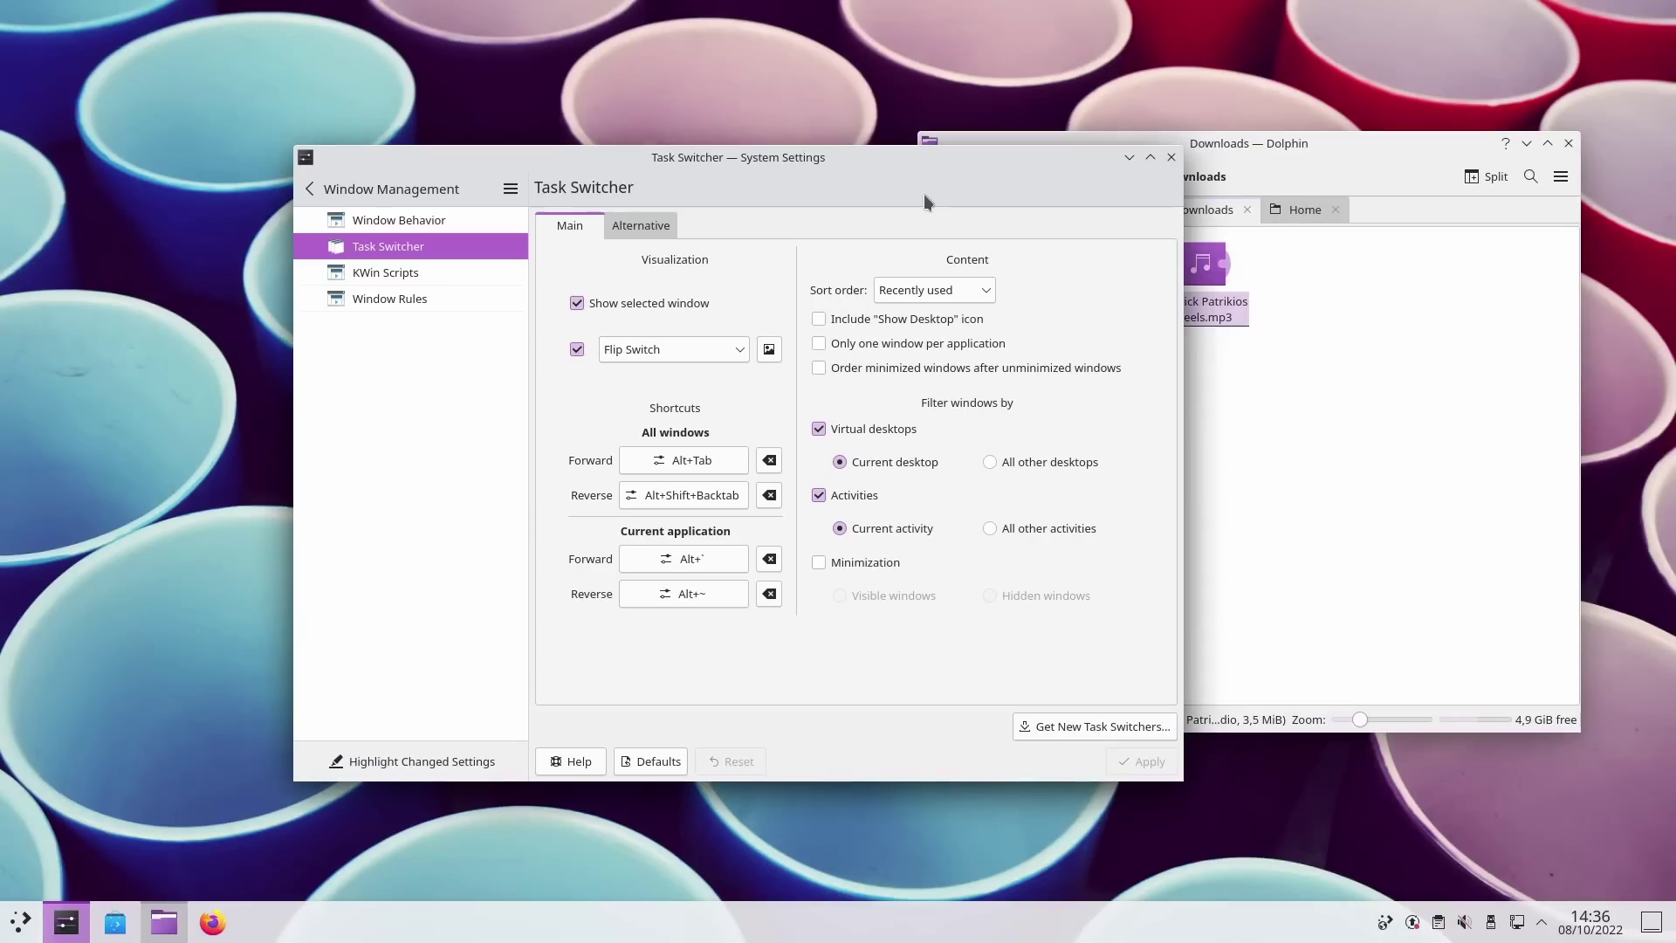
key(super+w)
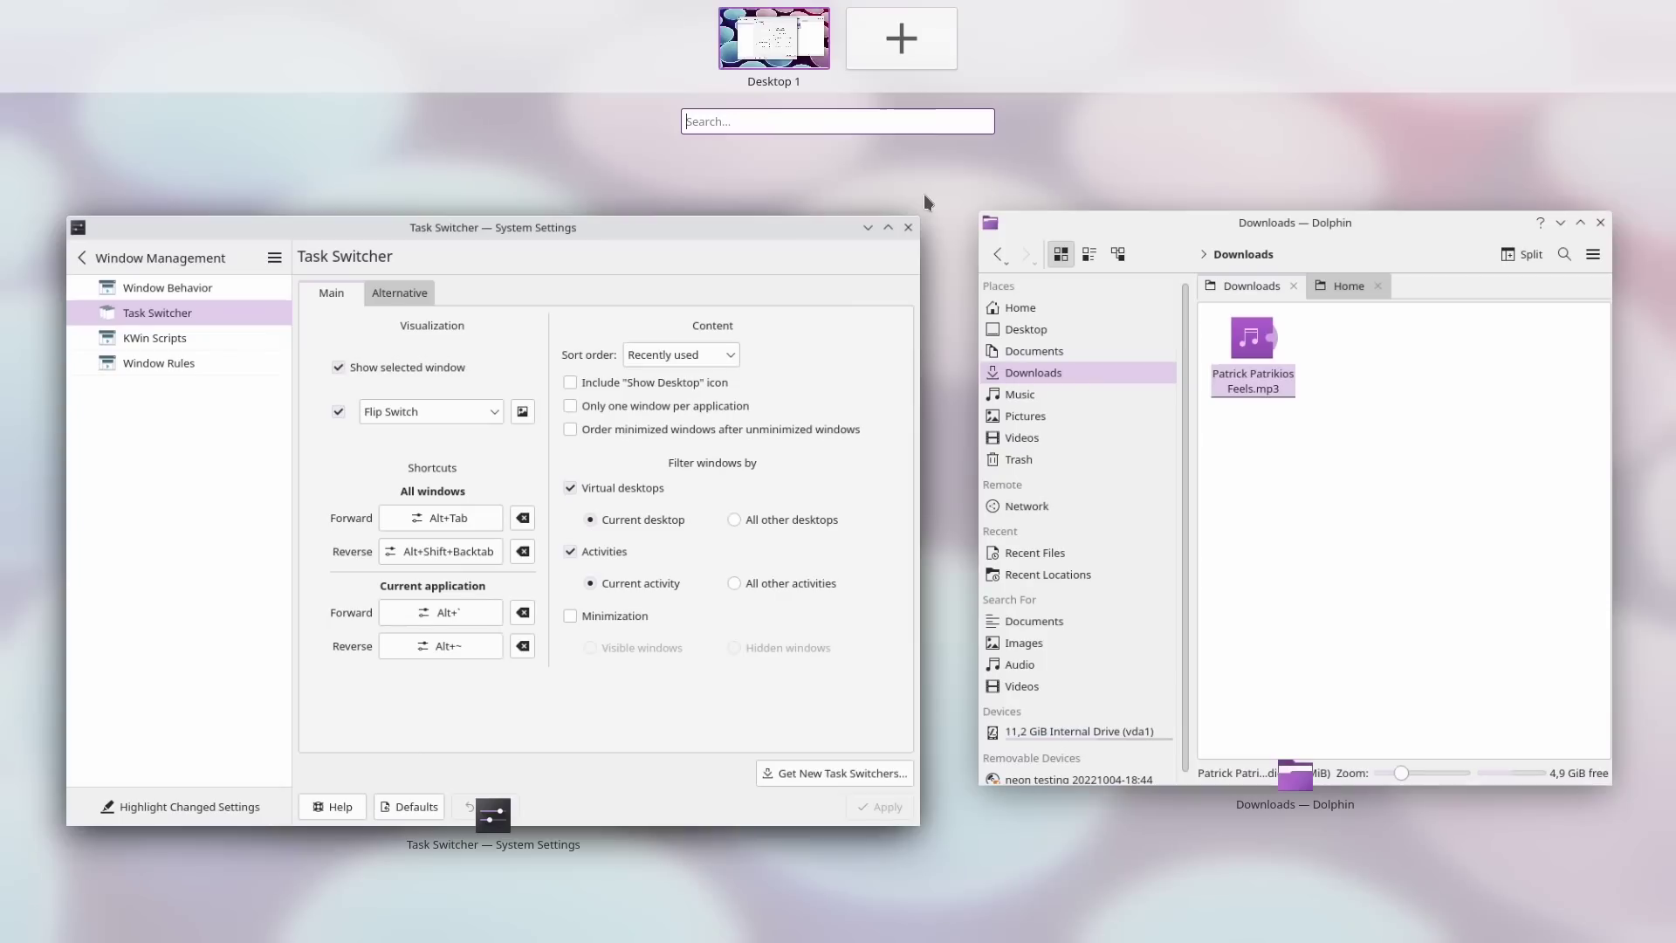
key(super+w)
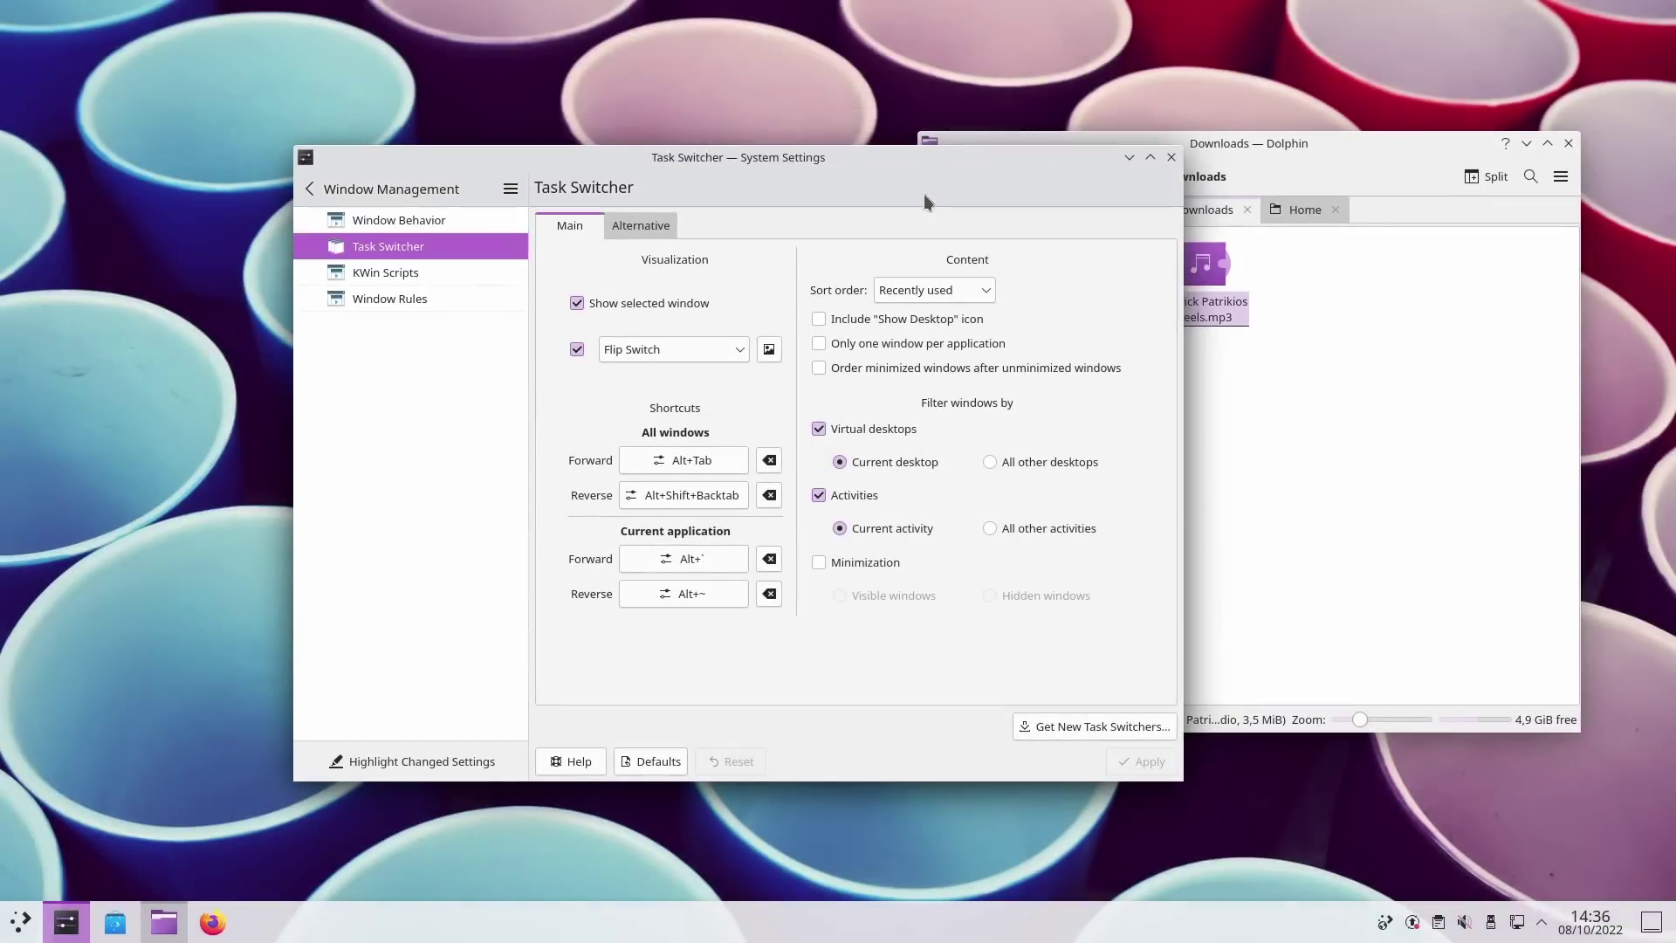
key(super+w)
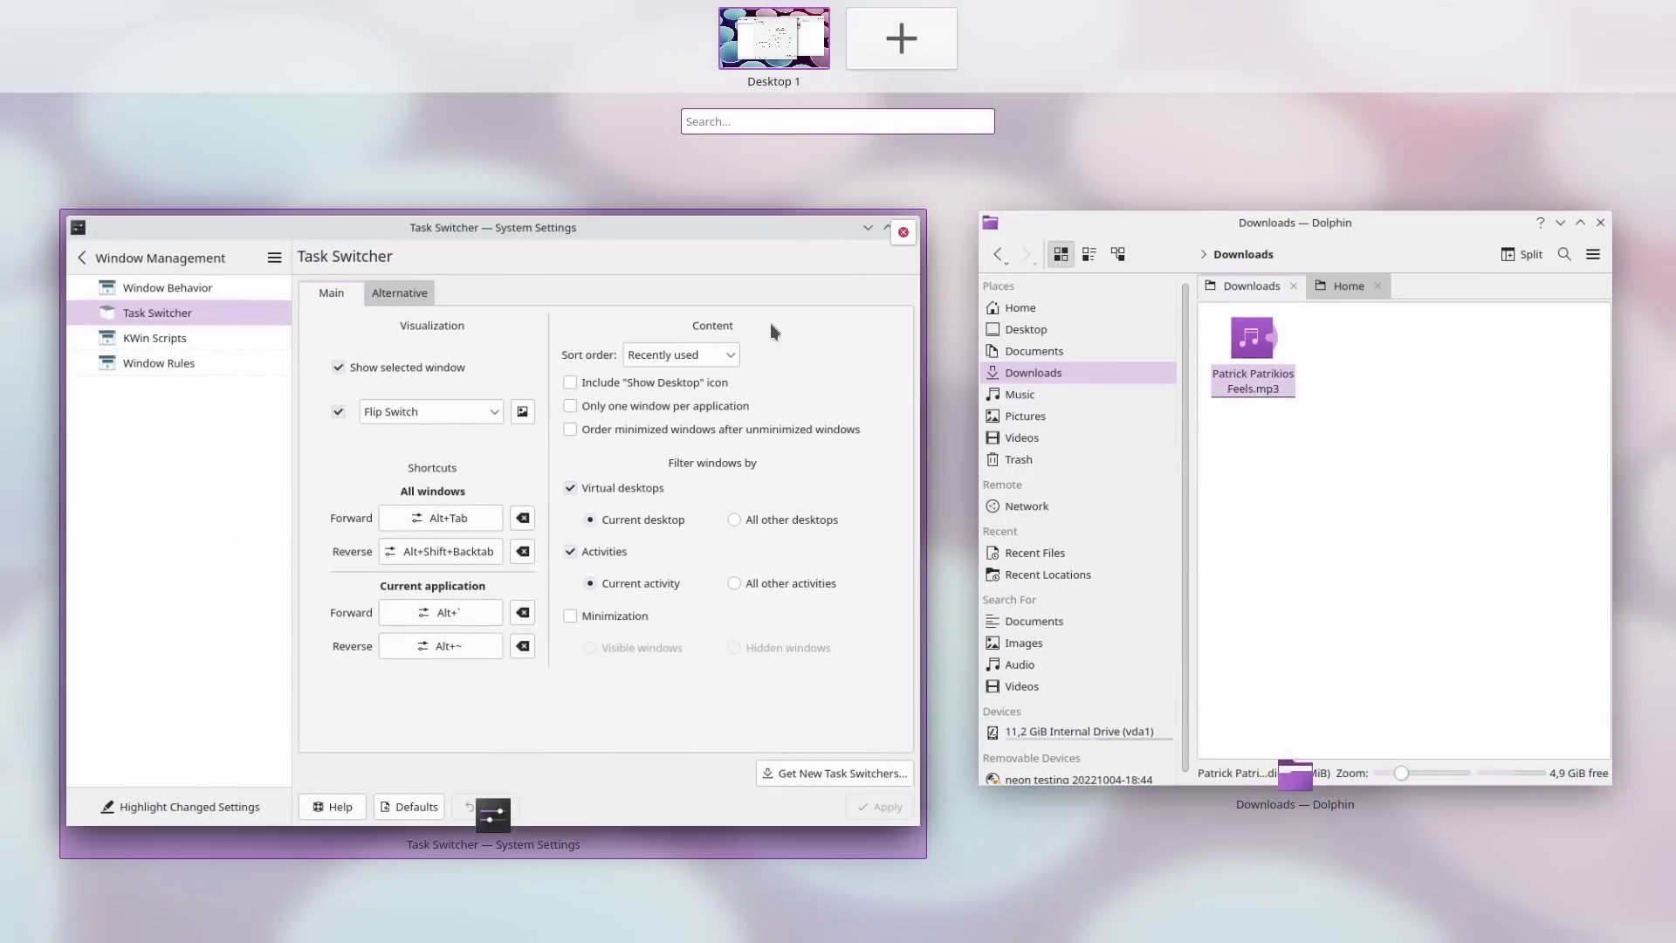
Leave the Overview and use the flip switcher to bring System Settings to the front
click(1055, 369)
key(alt+Tab)
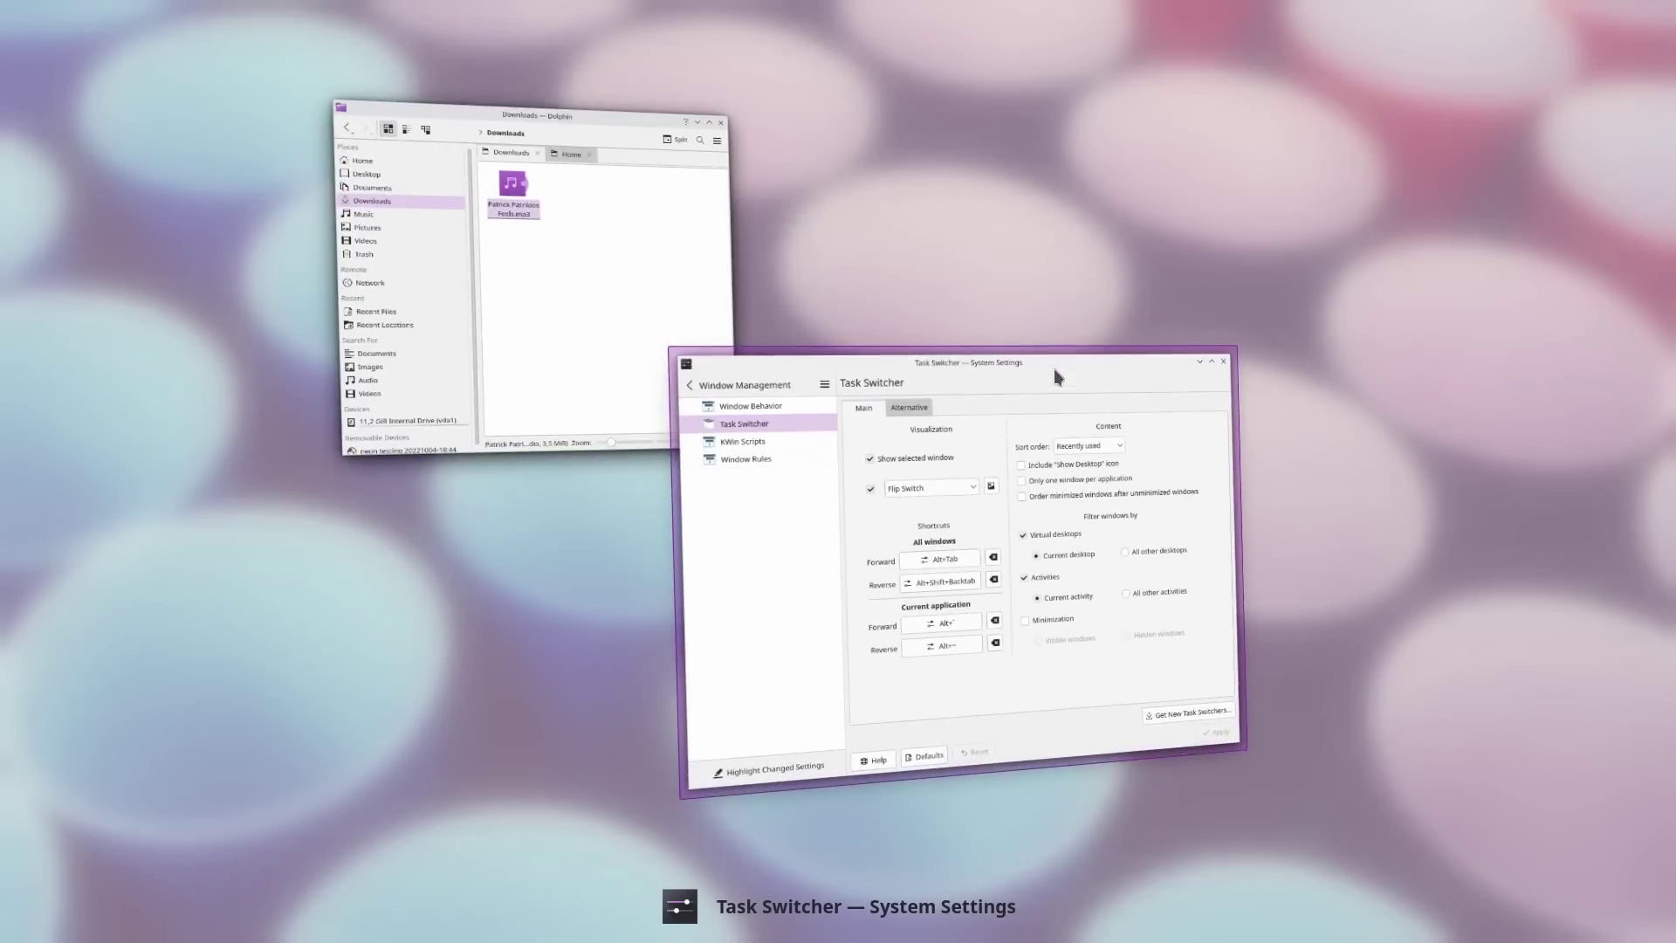
key(Tab)
key(Tab)
key(Tab)
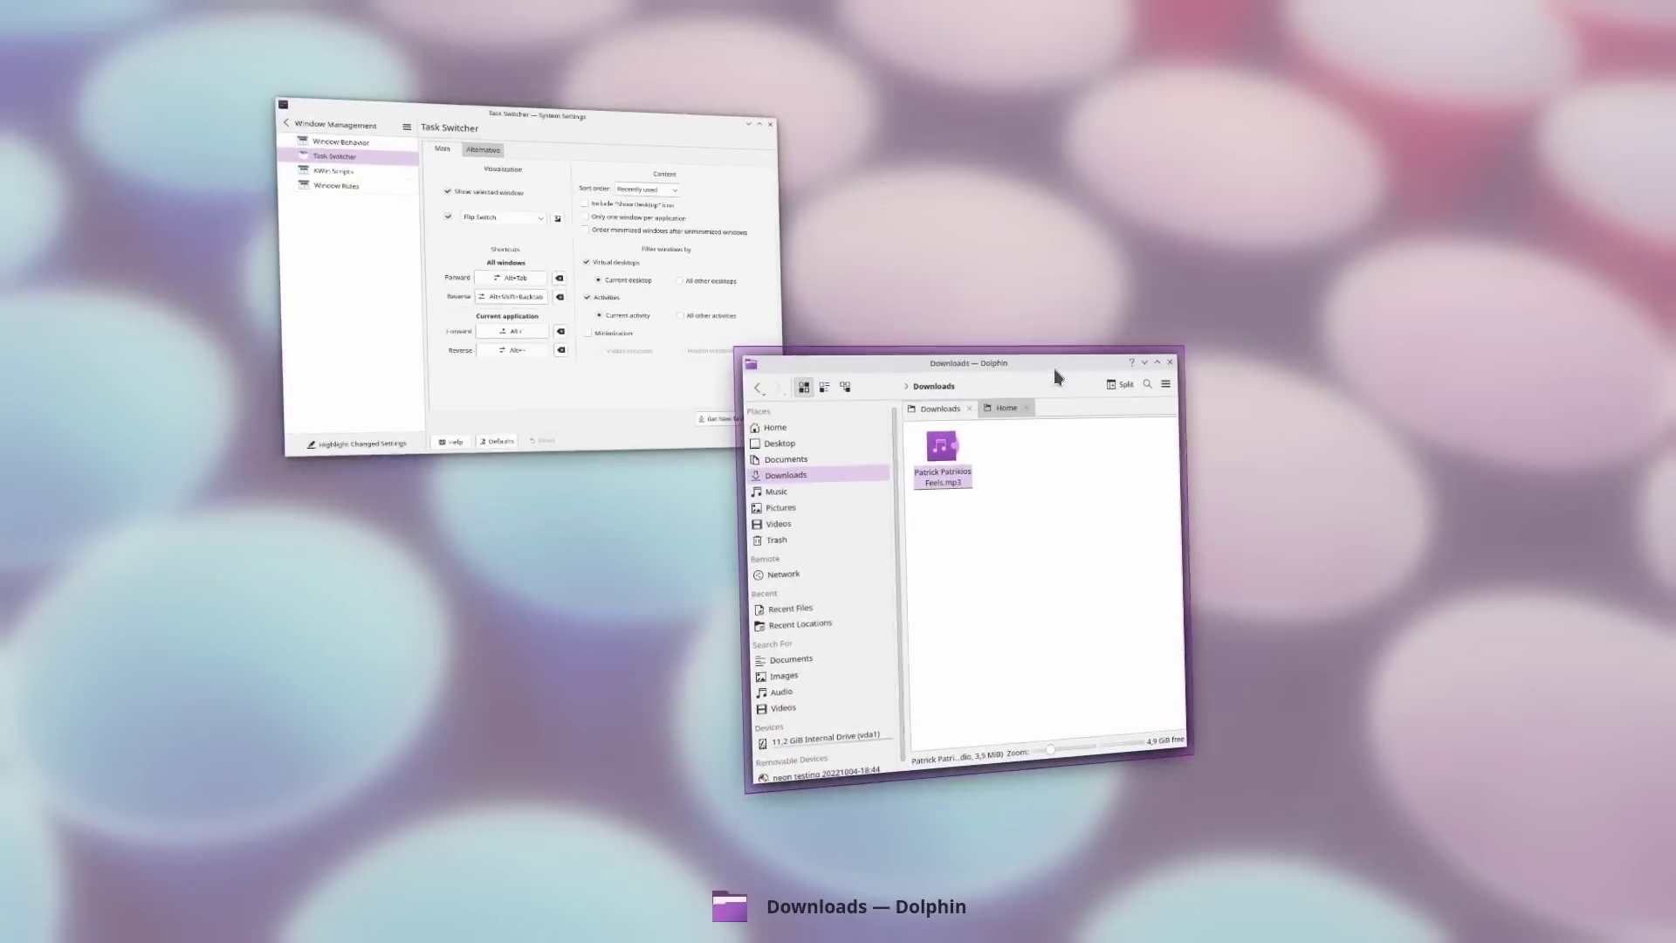
key(Tab)
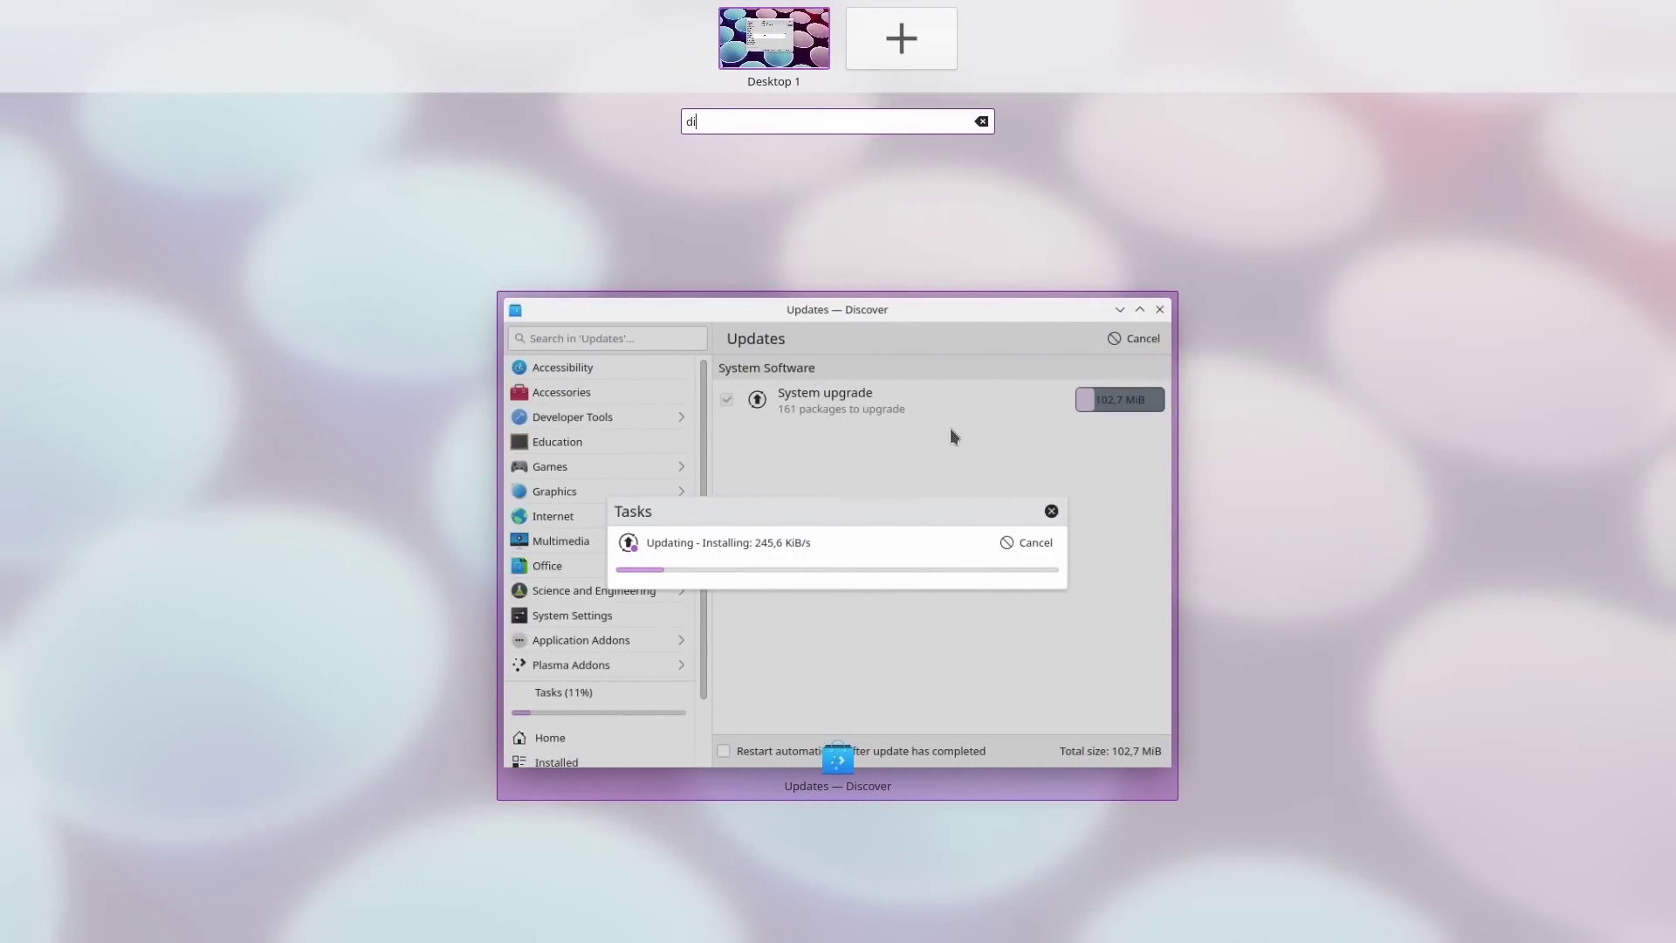
Search the Overview for 'documents', then 'dolph', and choose the Canopée wallpaper
key(BackSpace)
text(ocuments)
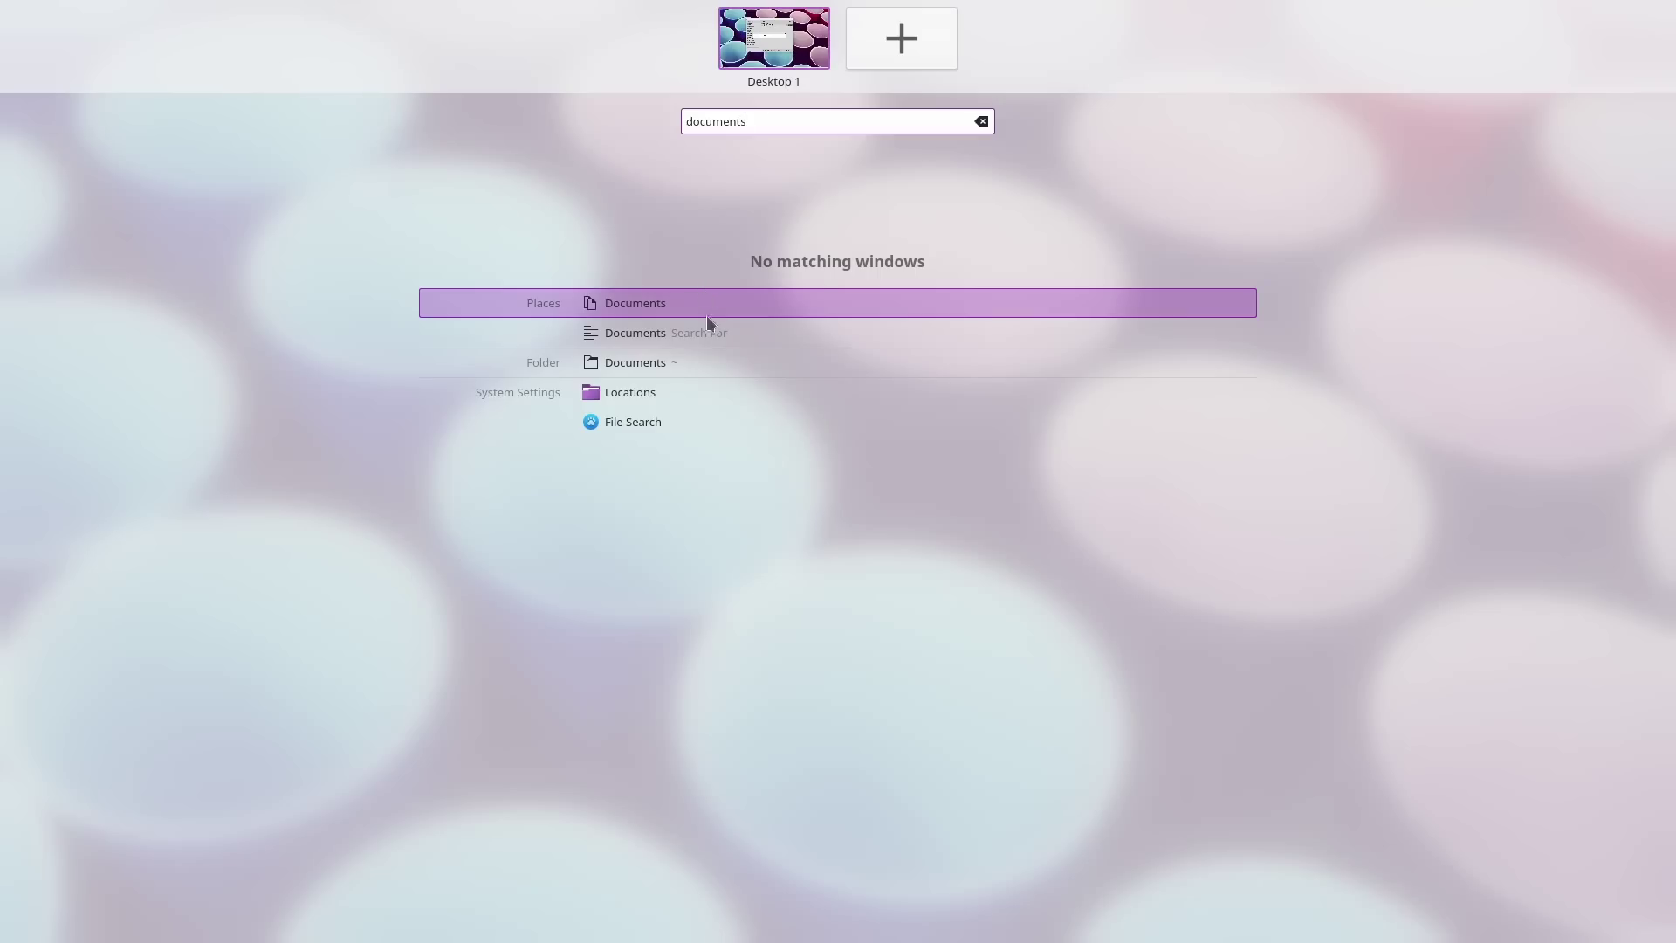
key(BackSpace)
key(BackSpace)
key(BackSpace)
key(BackSpace)
key(BackSpace)
key(BackSpace)
key(BackSpace)
key(BackSpace)
key(BackSpace)
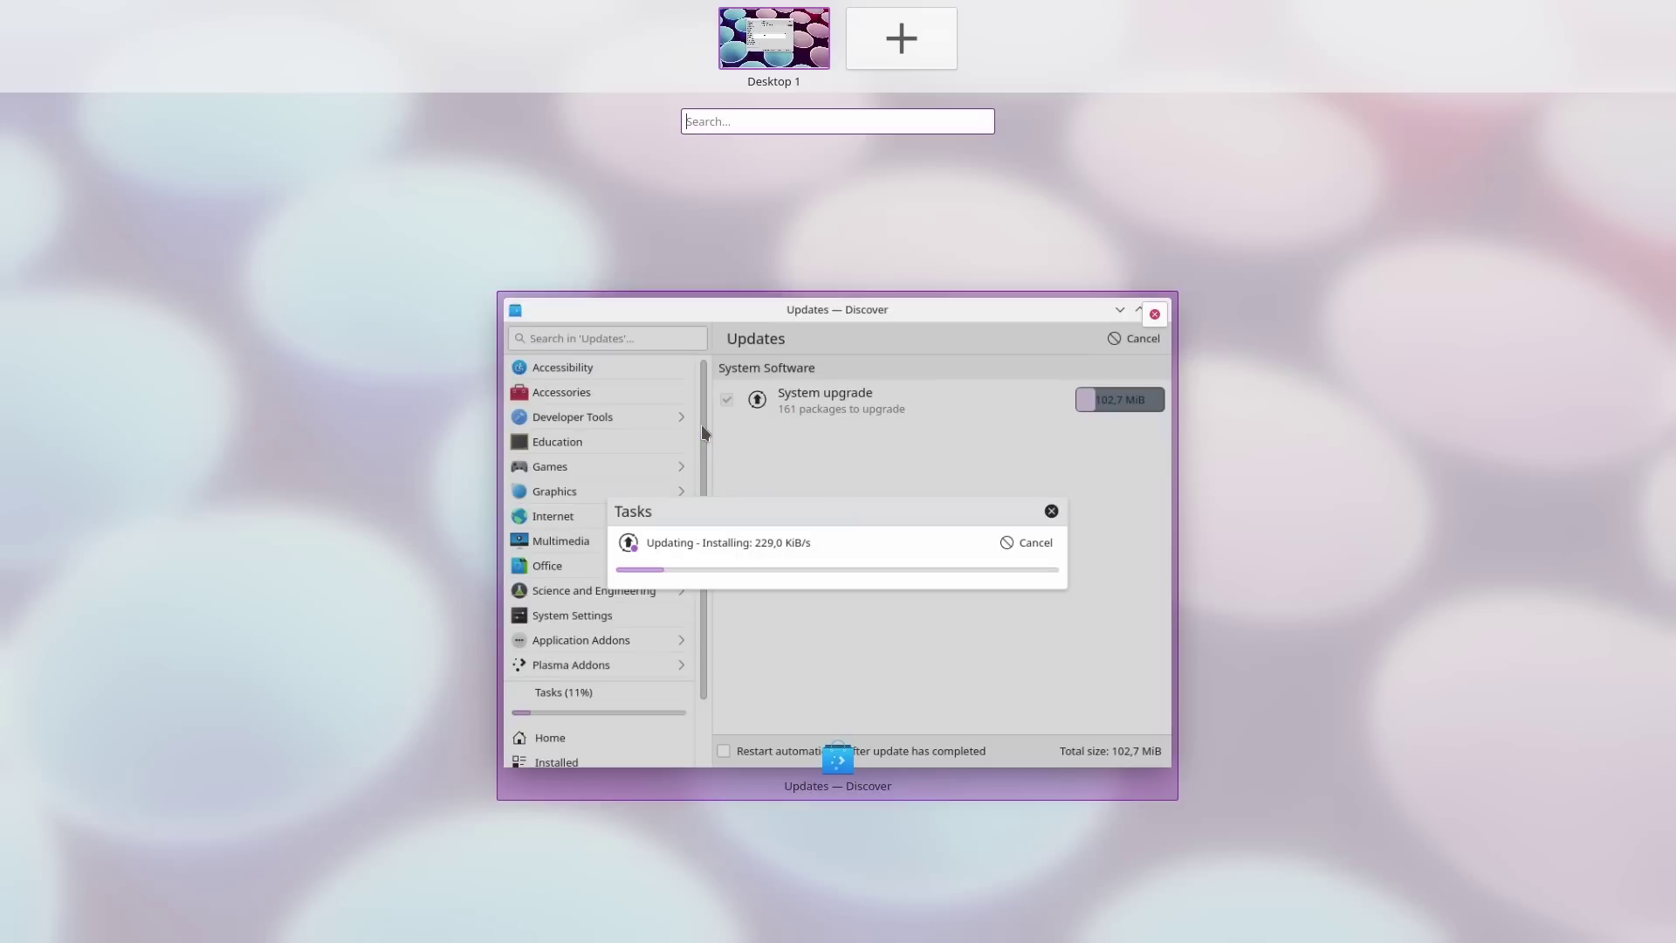
text(dolph)
key(BackSpace)
key(BackSpace)
key(BackSpace)
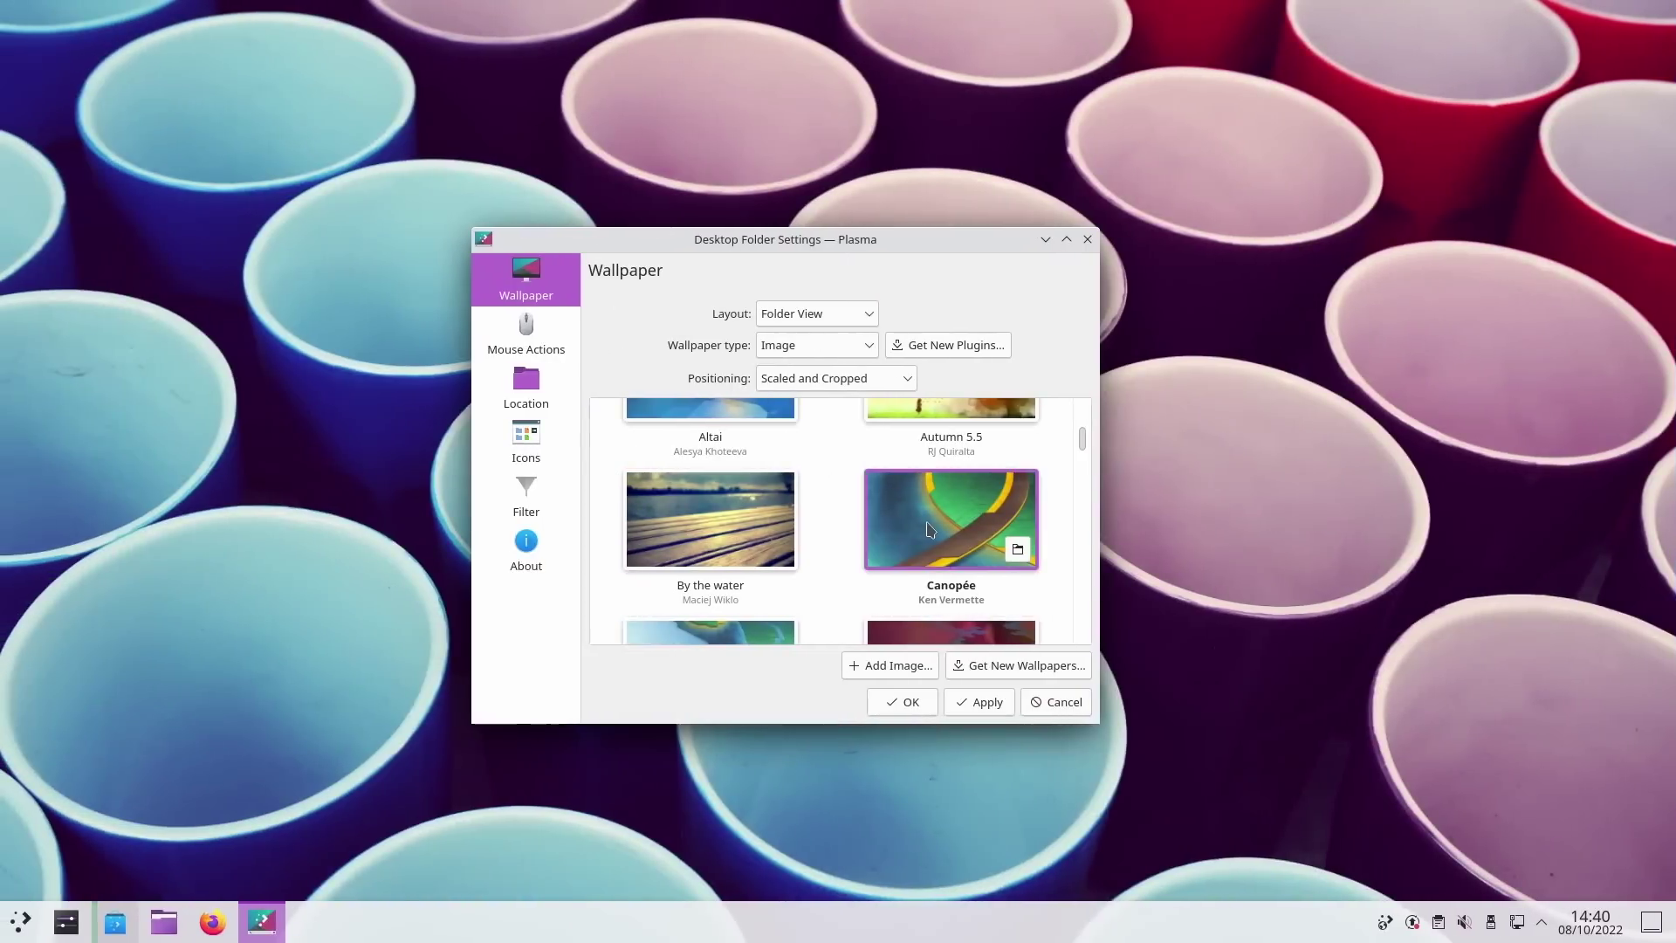
click(951, 520)
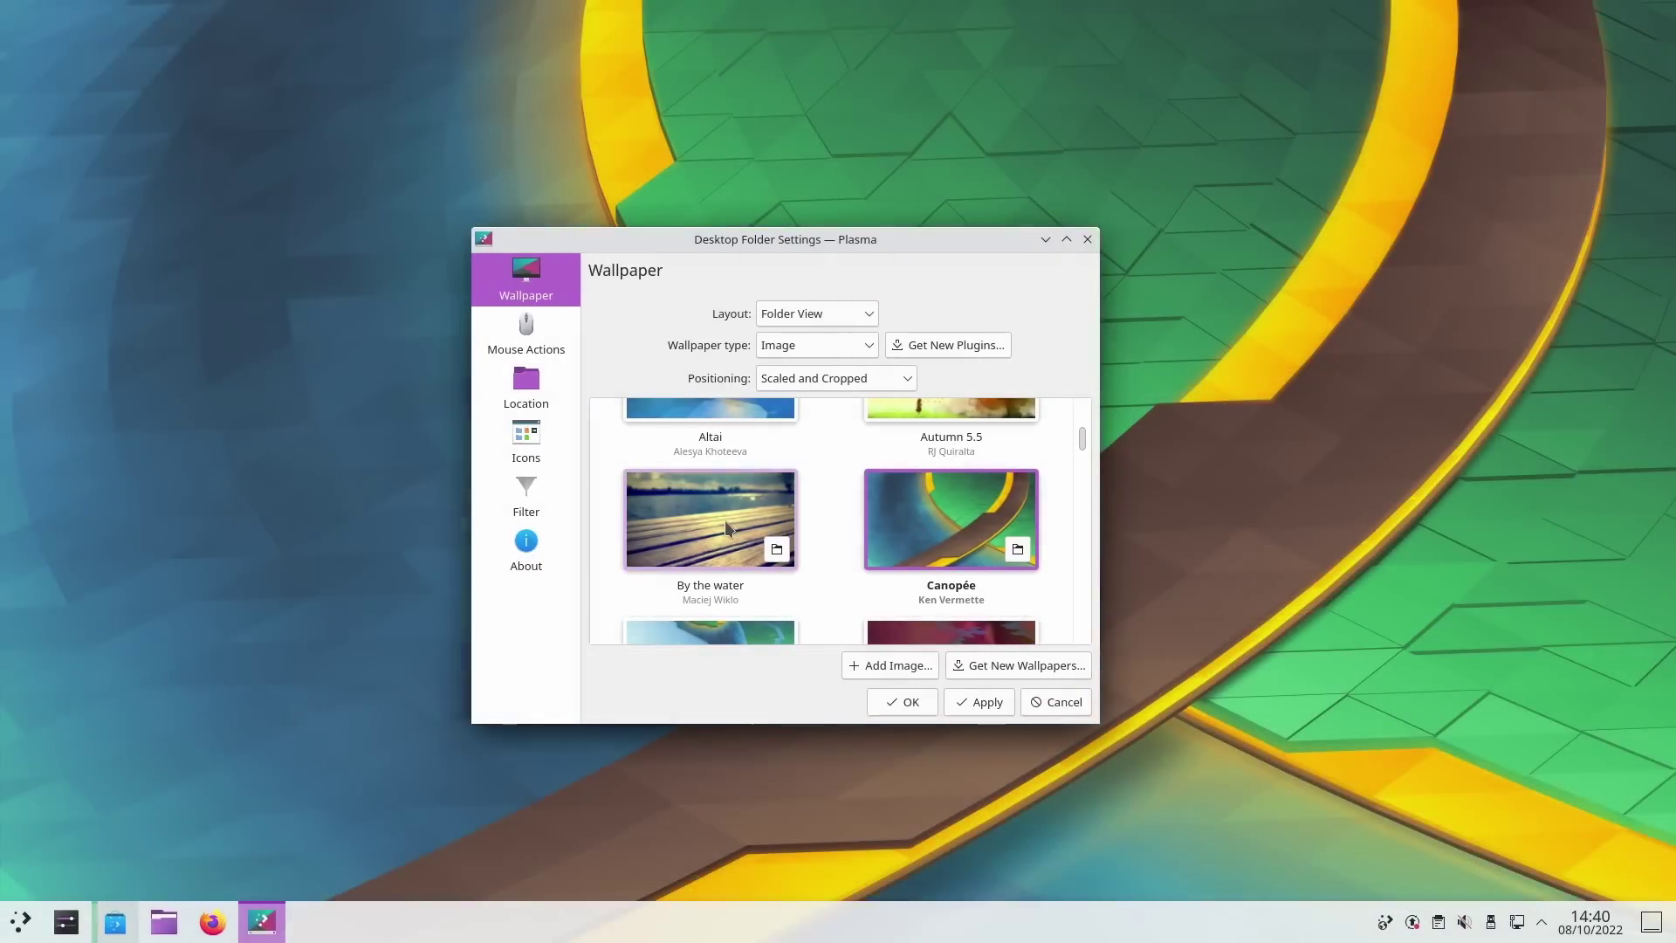
Preview the By the water, Altai, blue and grey bokeh wallpapers on the desktop
click(724, 520)
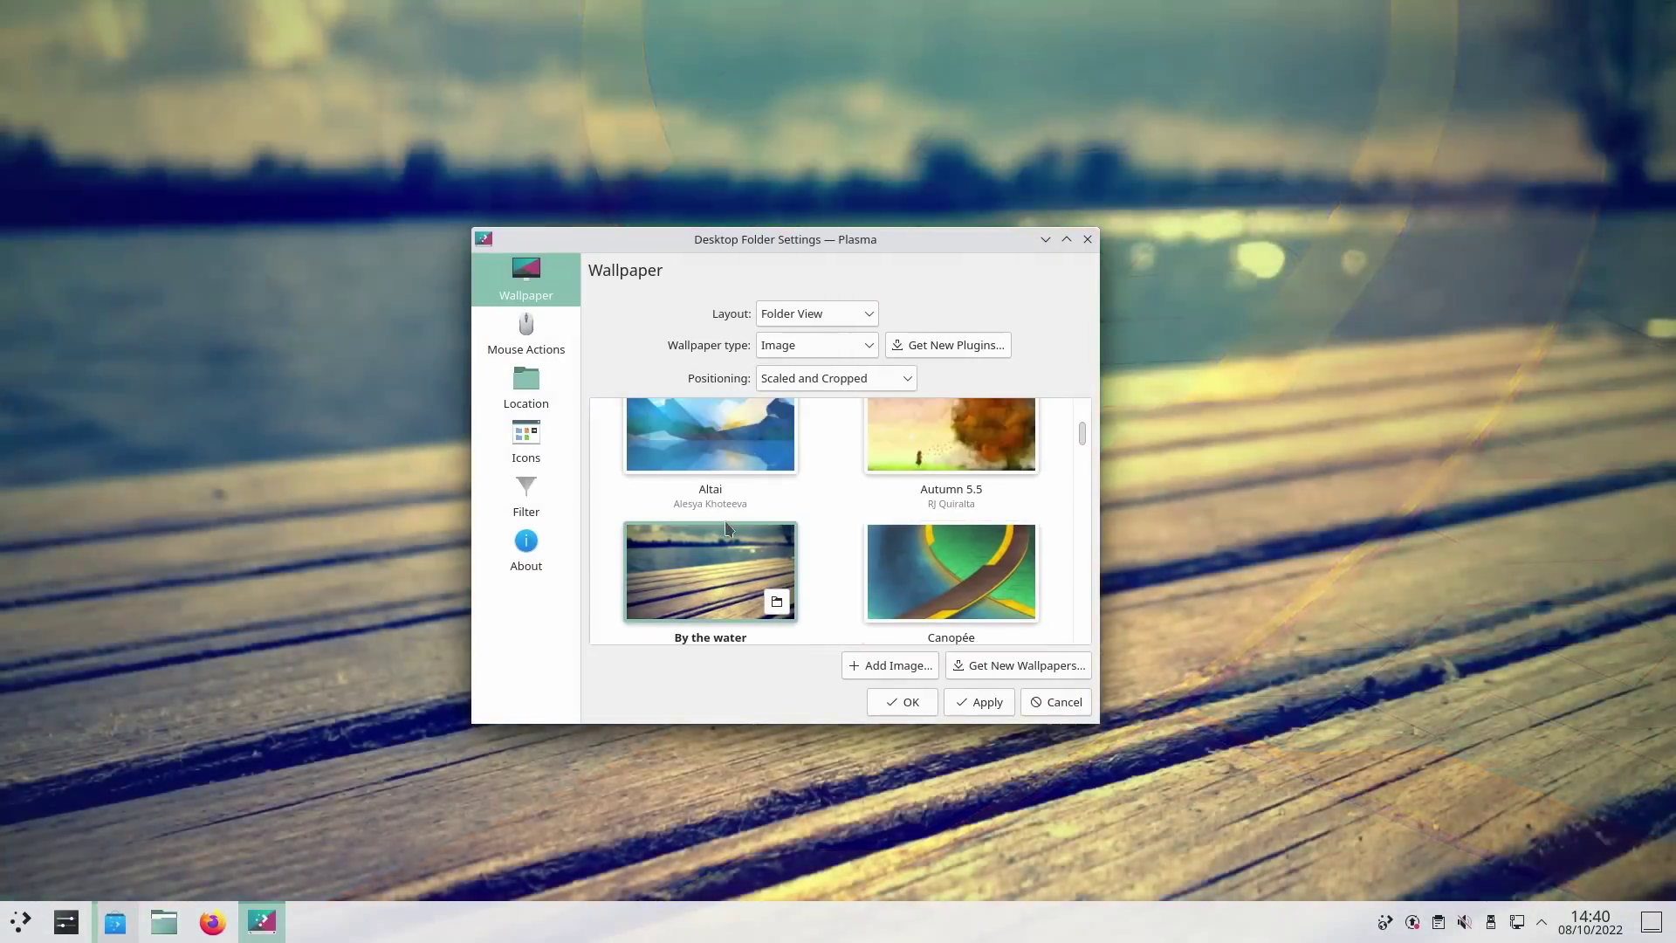
scroll(725, 521, up, 2)
click(696, 547)
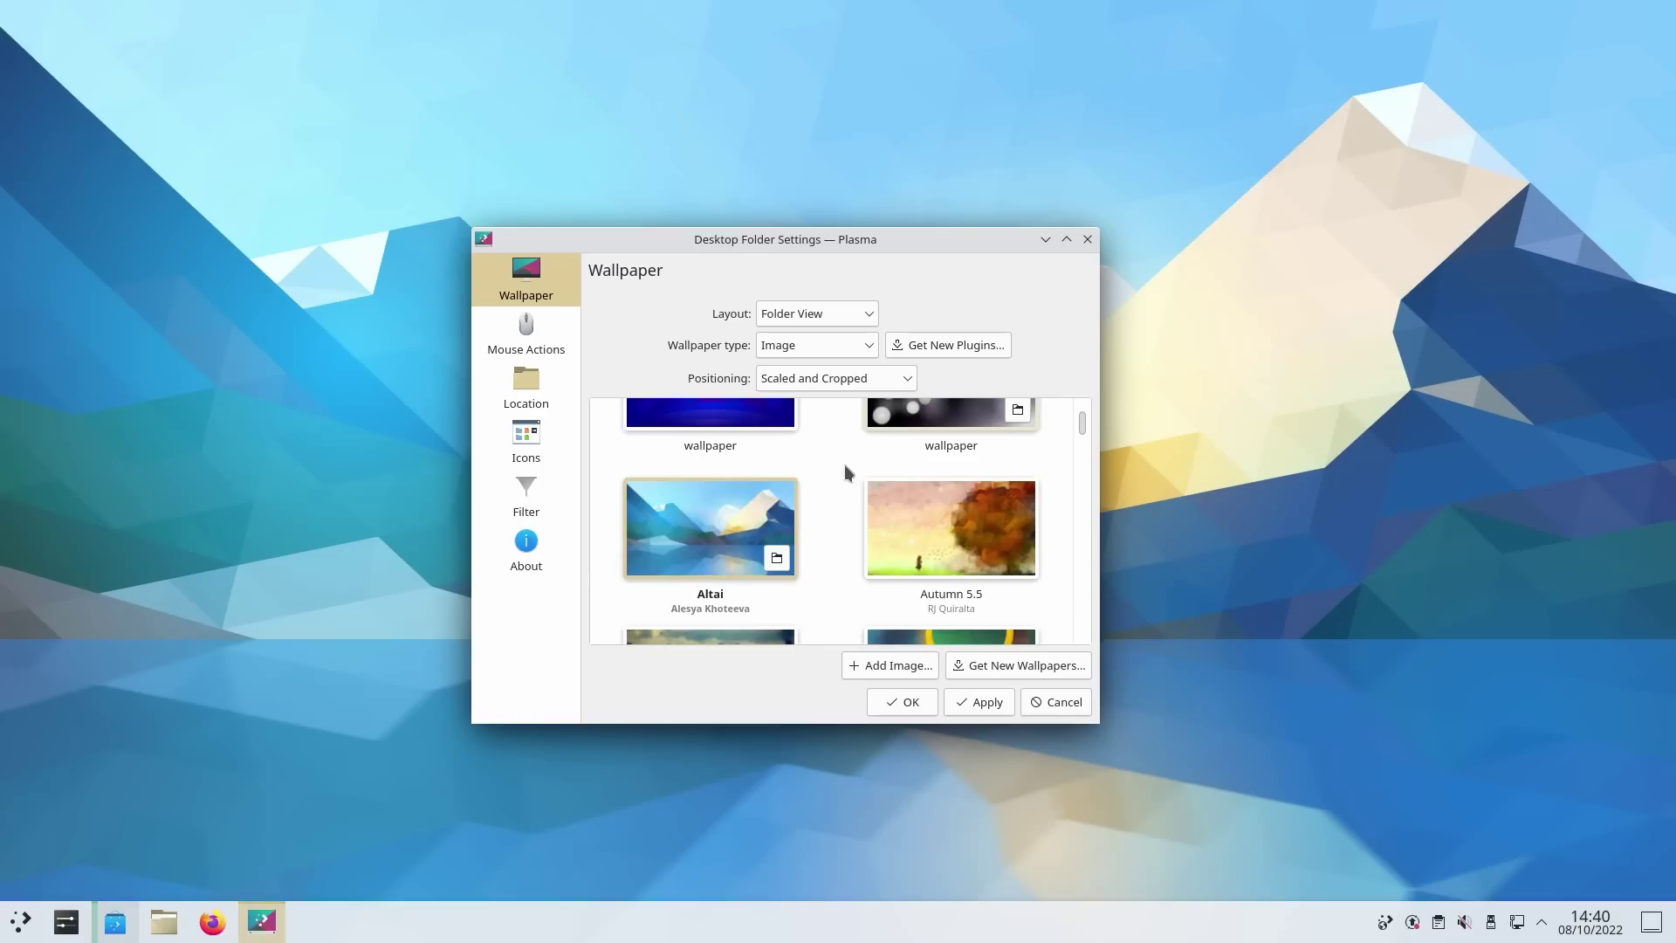
scroll(845, 466, up, 1)
click(768, 463)
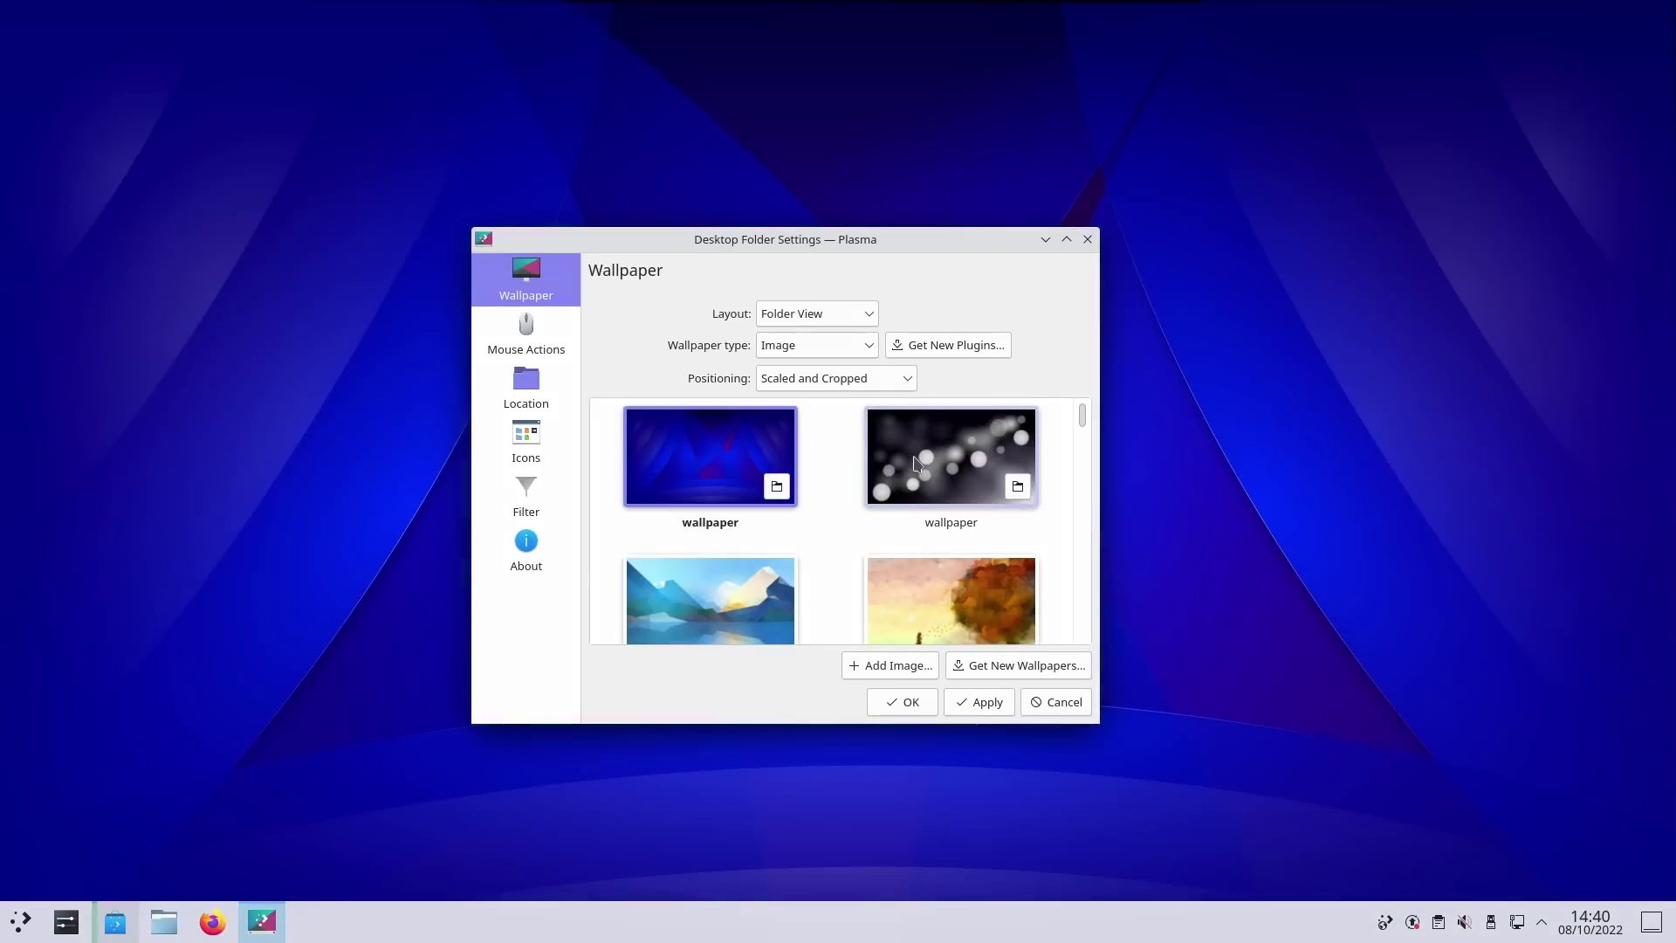
click(915, 463)
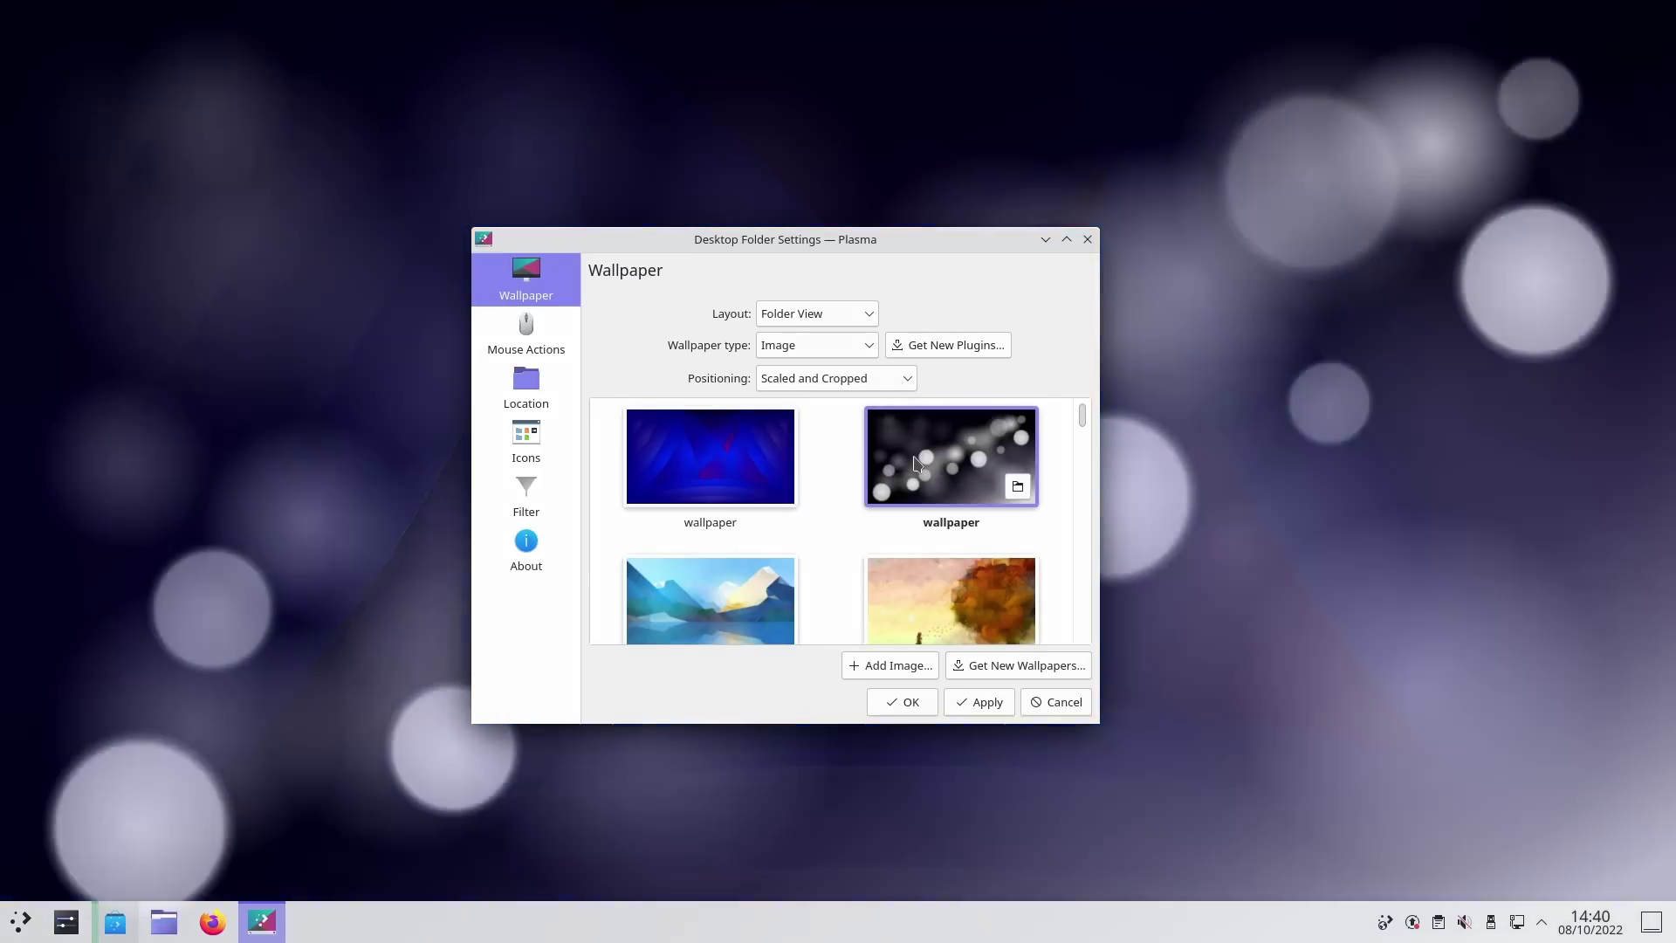
Close Desktop Folder Settings and discard the wallpaper changes
click(1088, 240)
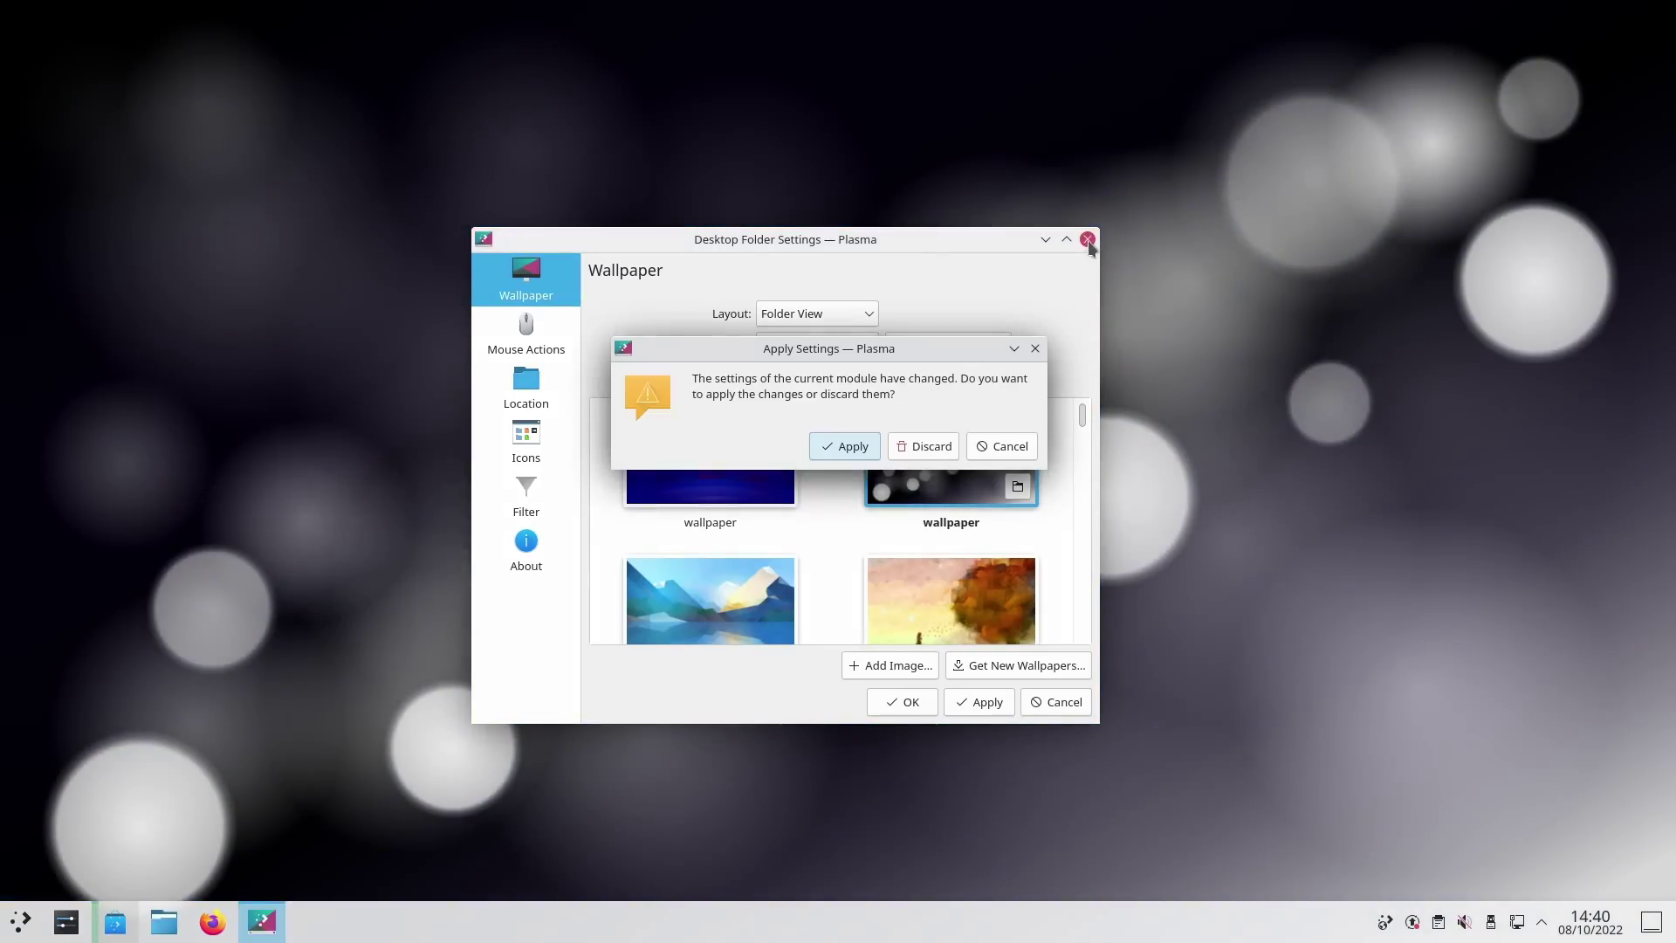
click(931, 448)
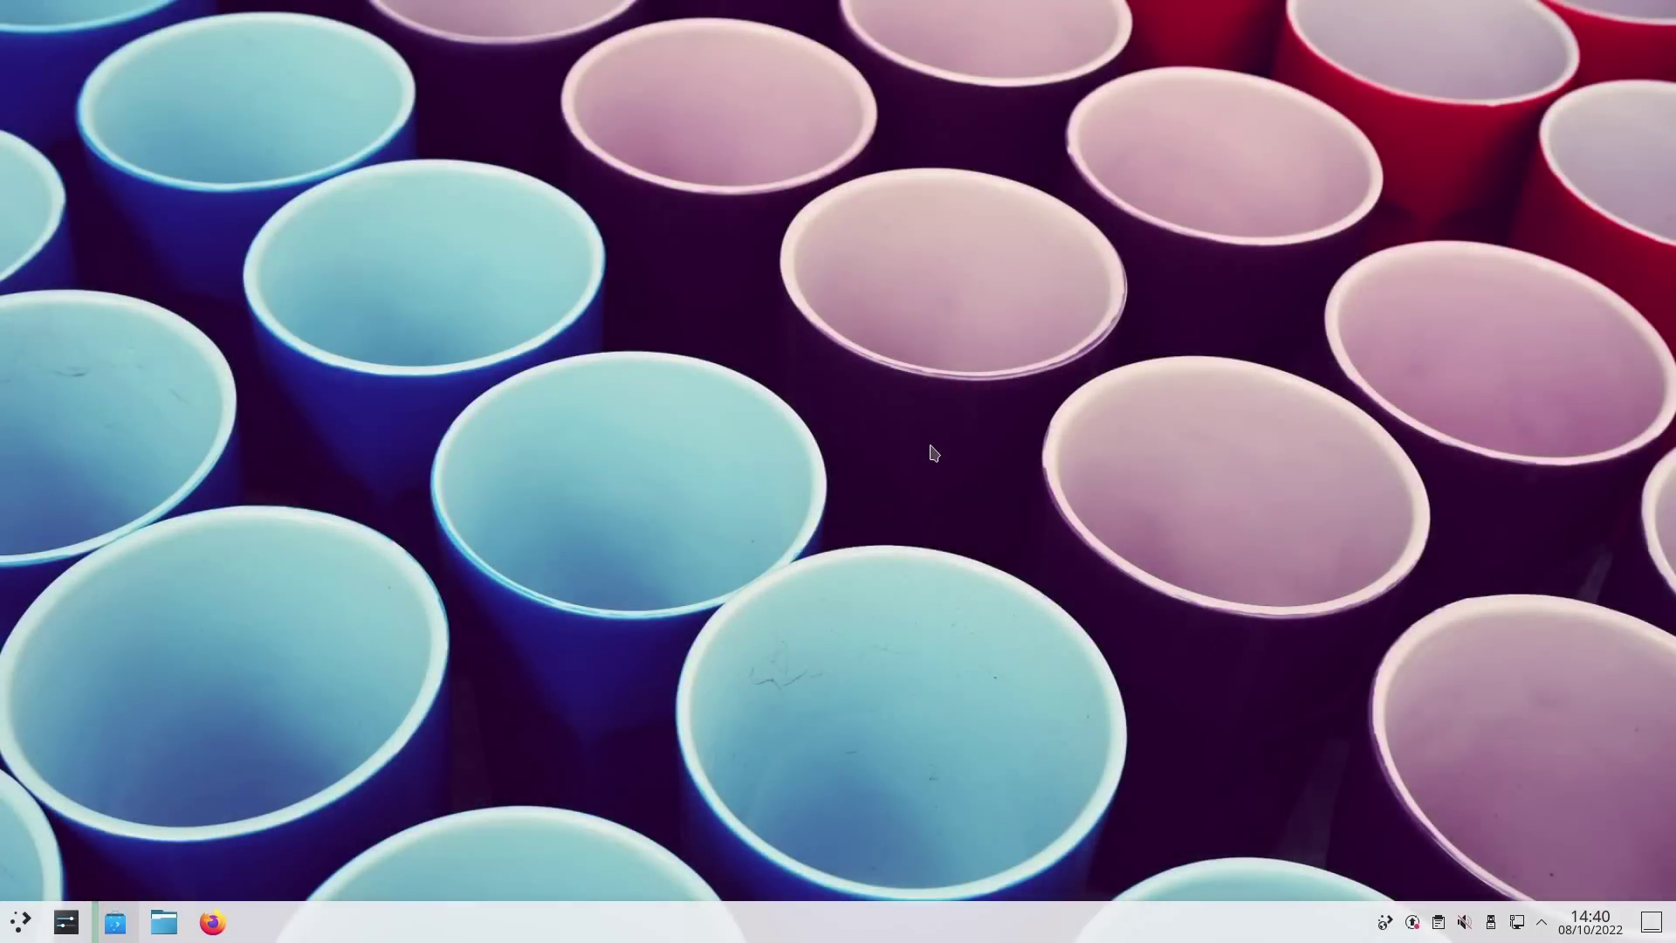
right_click(933, 453)
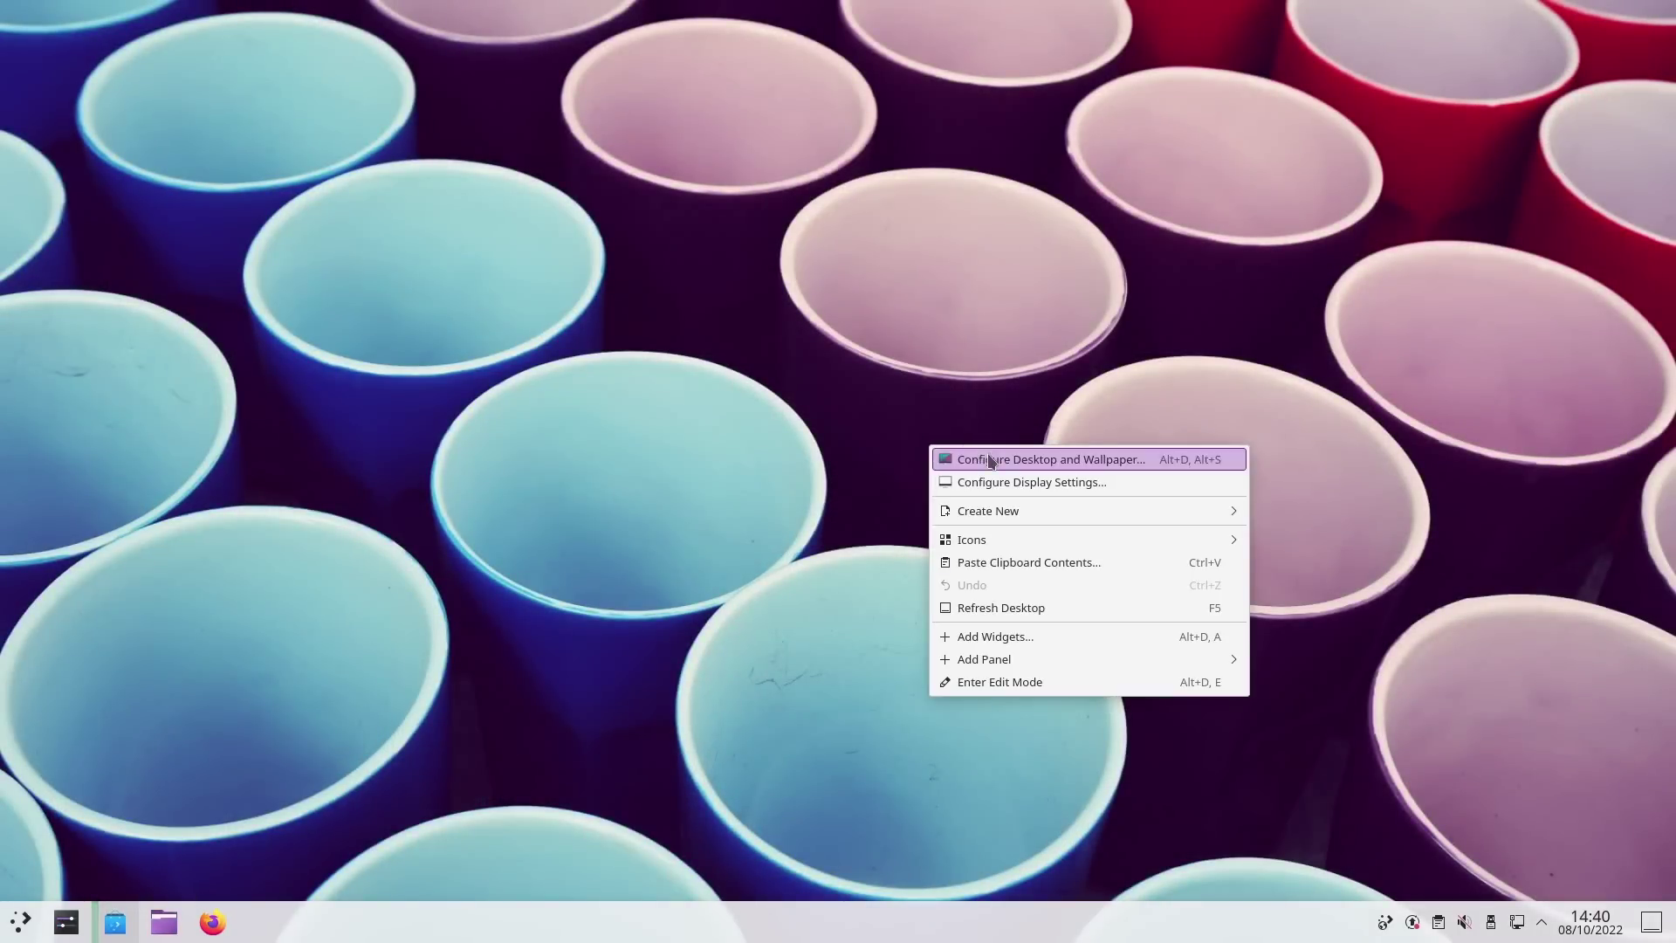
Apply the light Breeze theme from Quick Settings and move the settings window aside
click(978, 457)
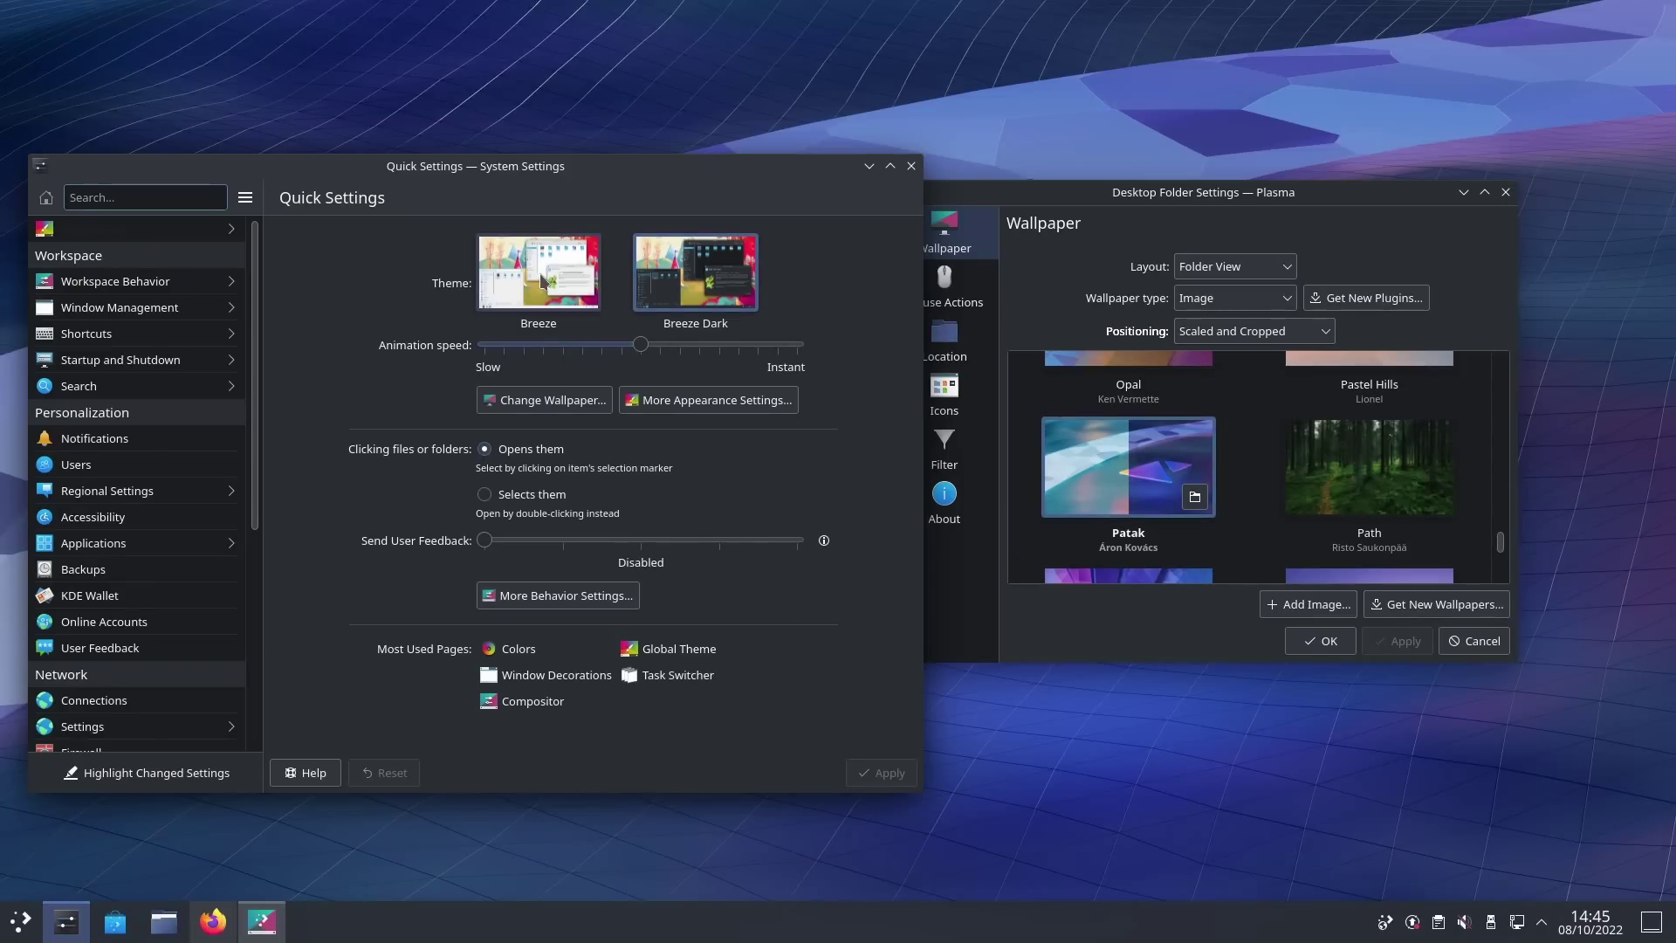
click(540, 281)
click(862, 770)
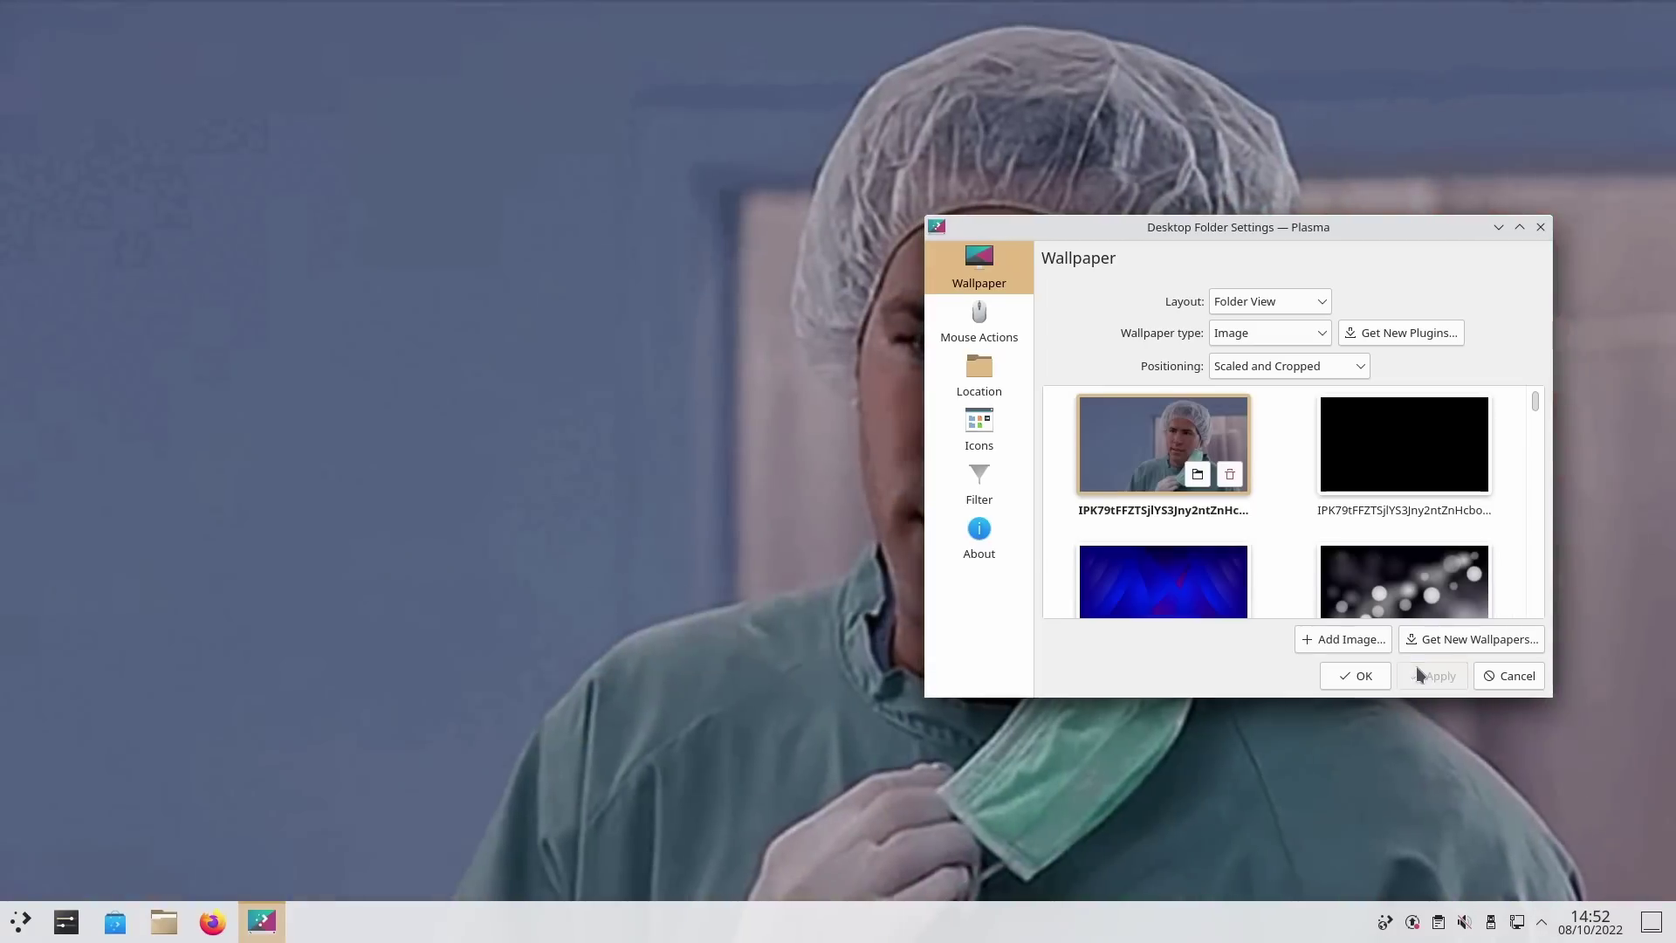
click(1498, 228)
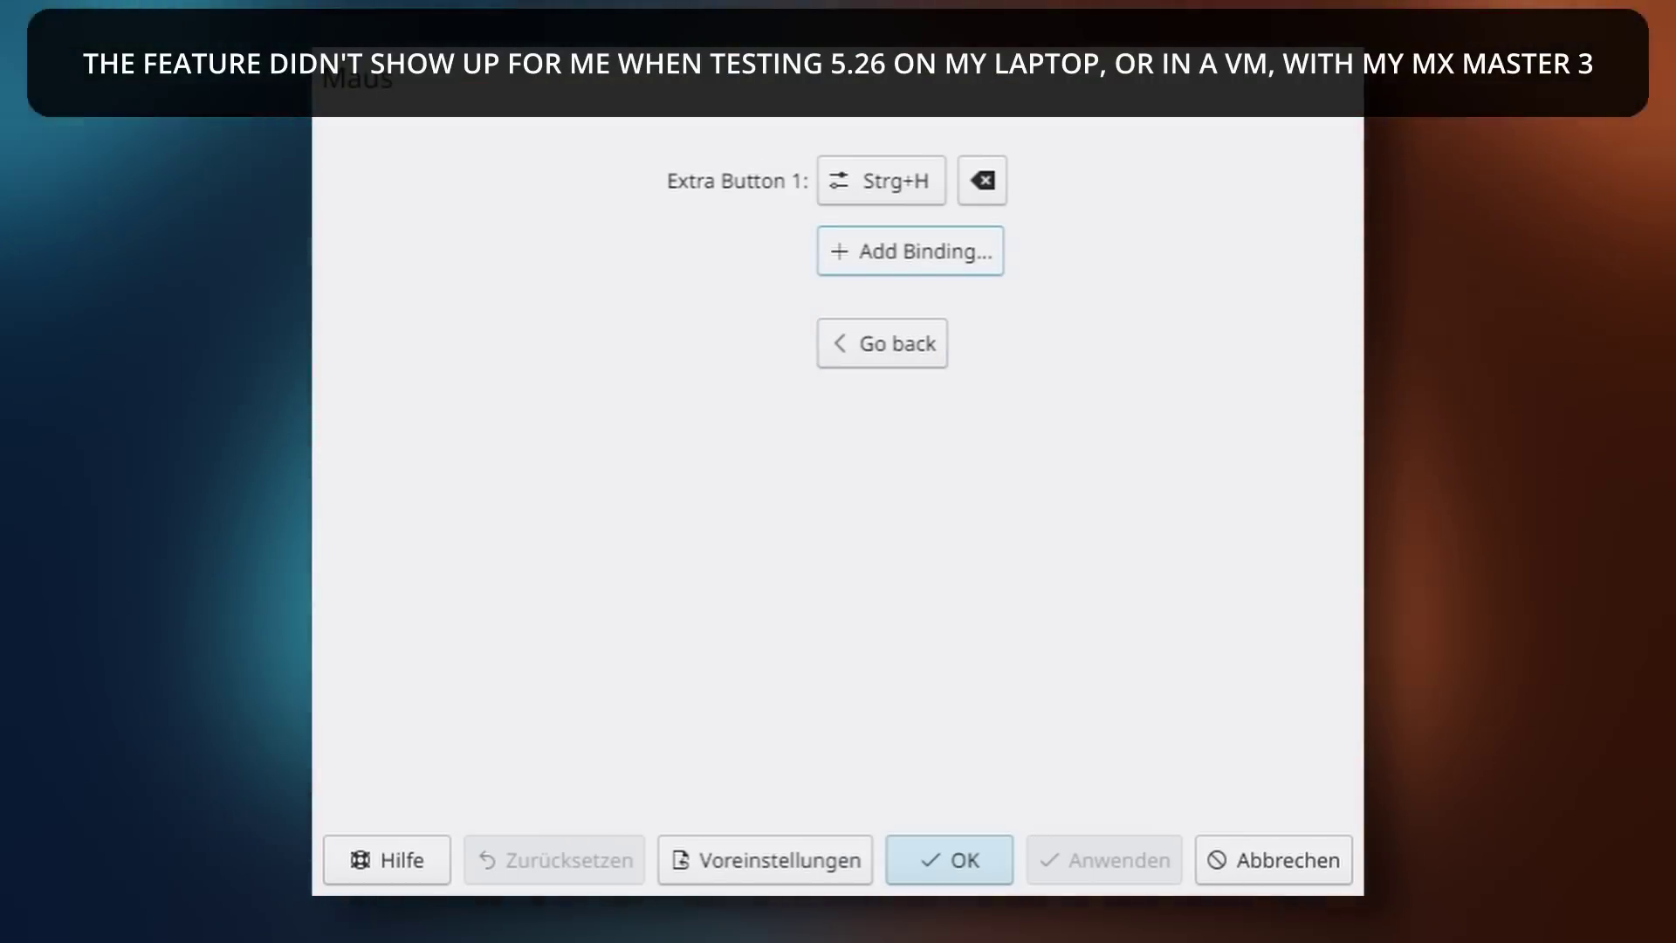
Add a mouse binding that maps Extra Button 2 to the shortcut Umschalt+D
key(space)
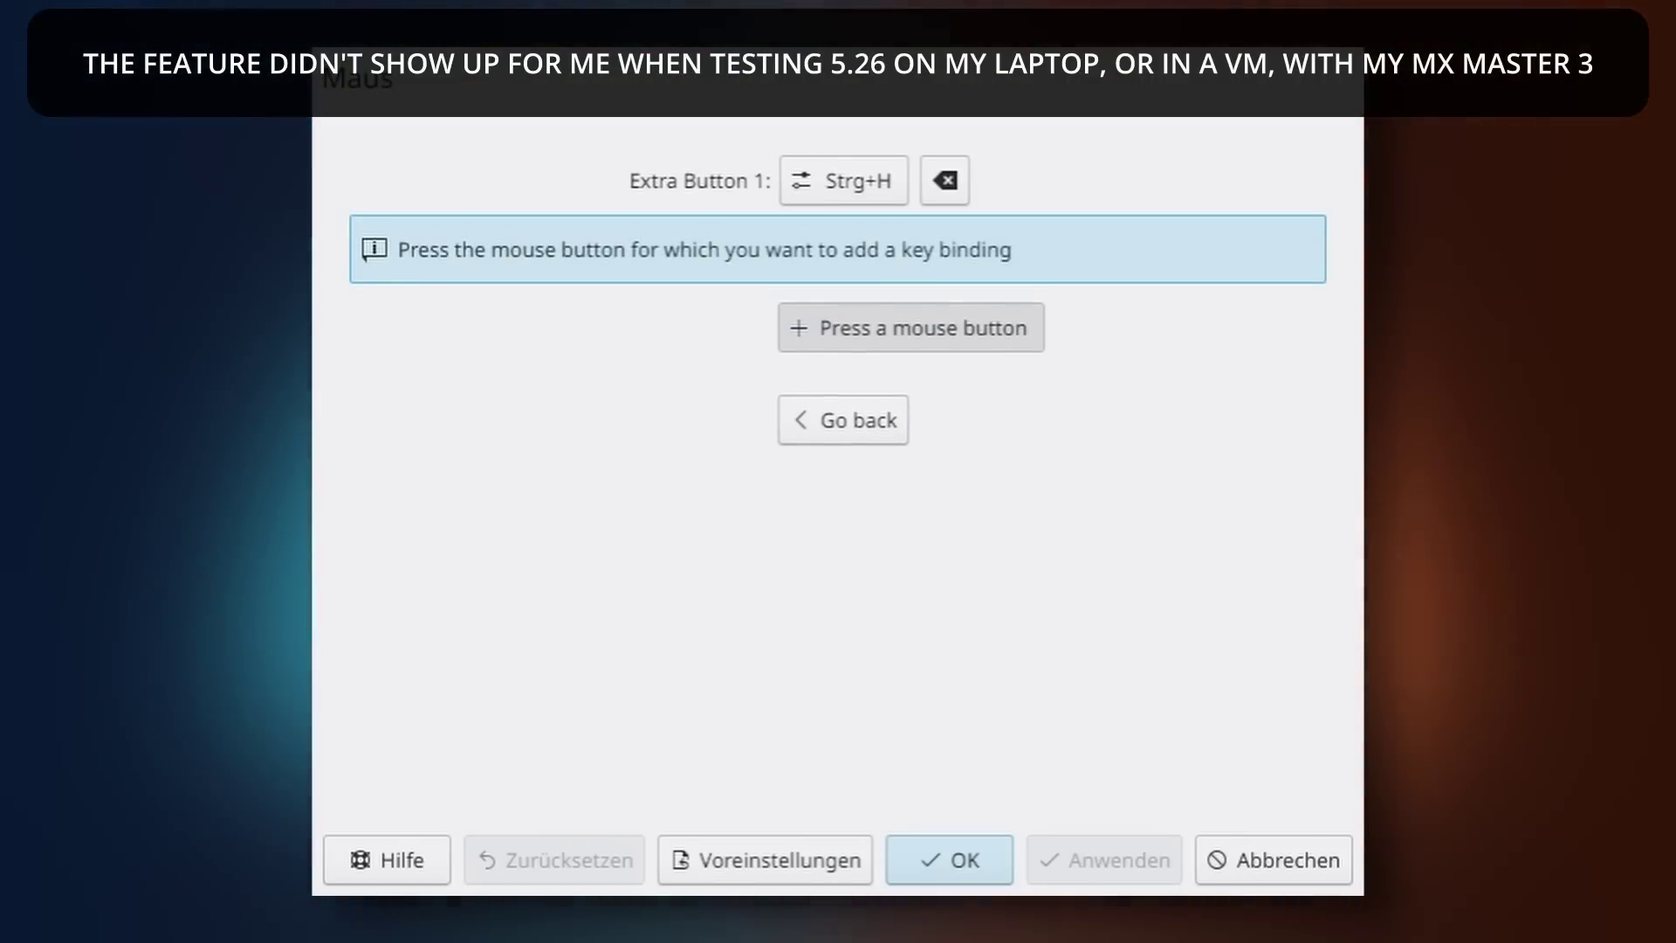
click(911, 328)
key(ctrl+n)
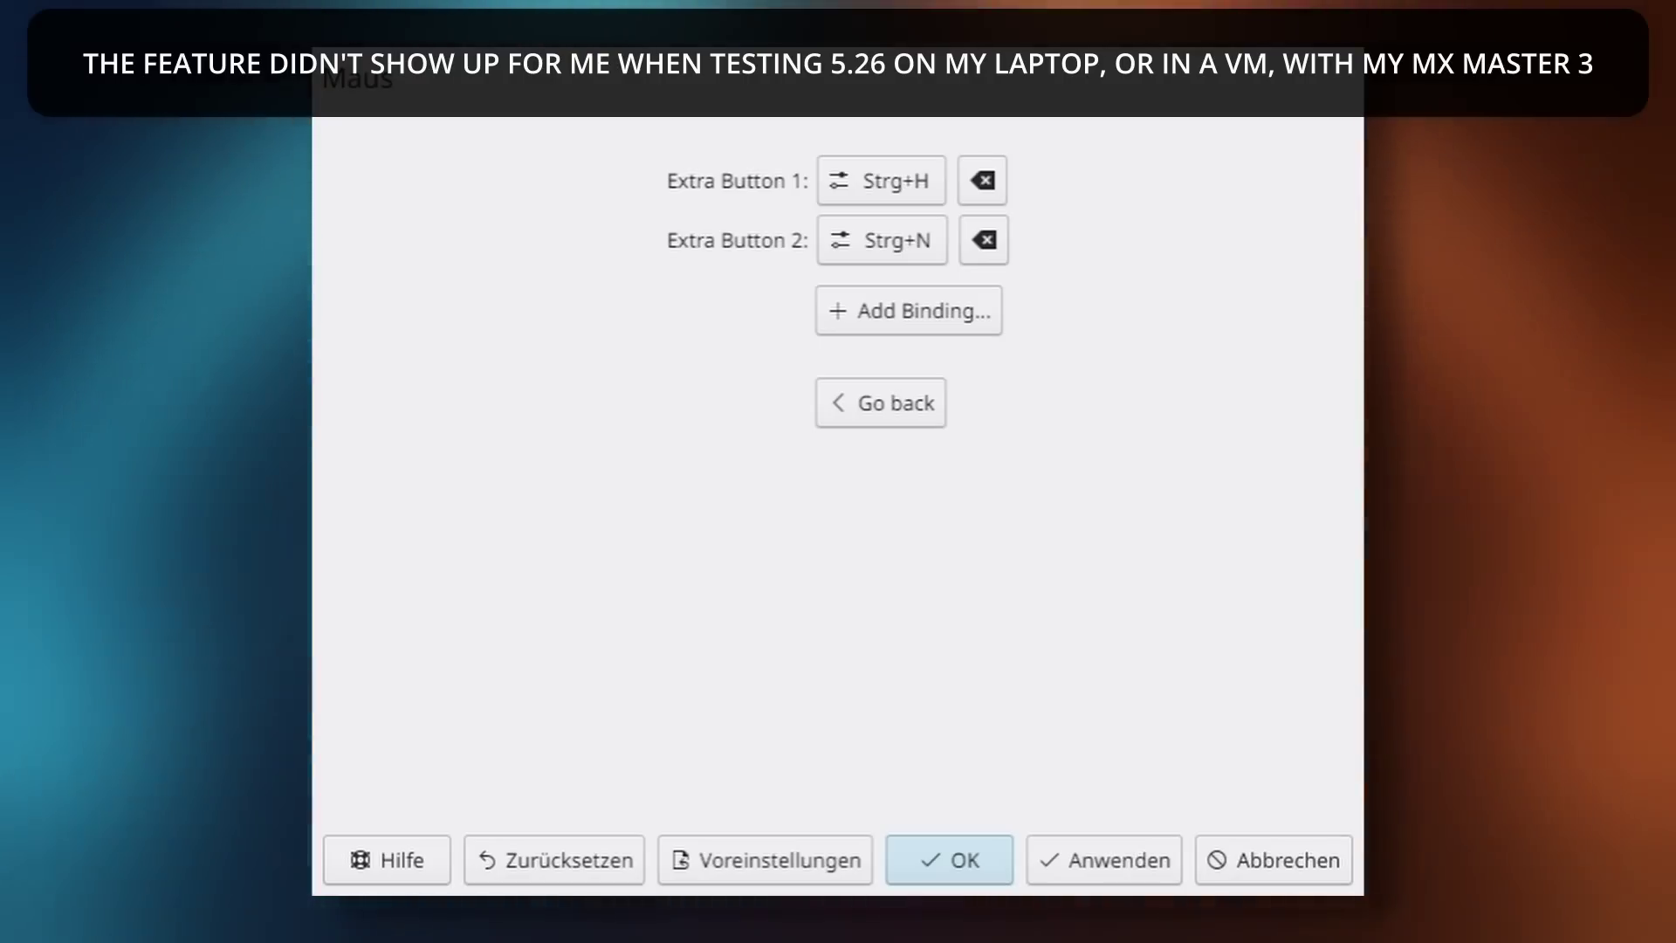
key(Tab)
key(Tab)
key(space)
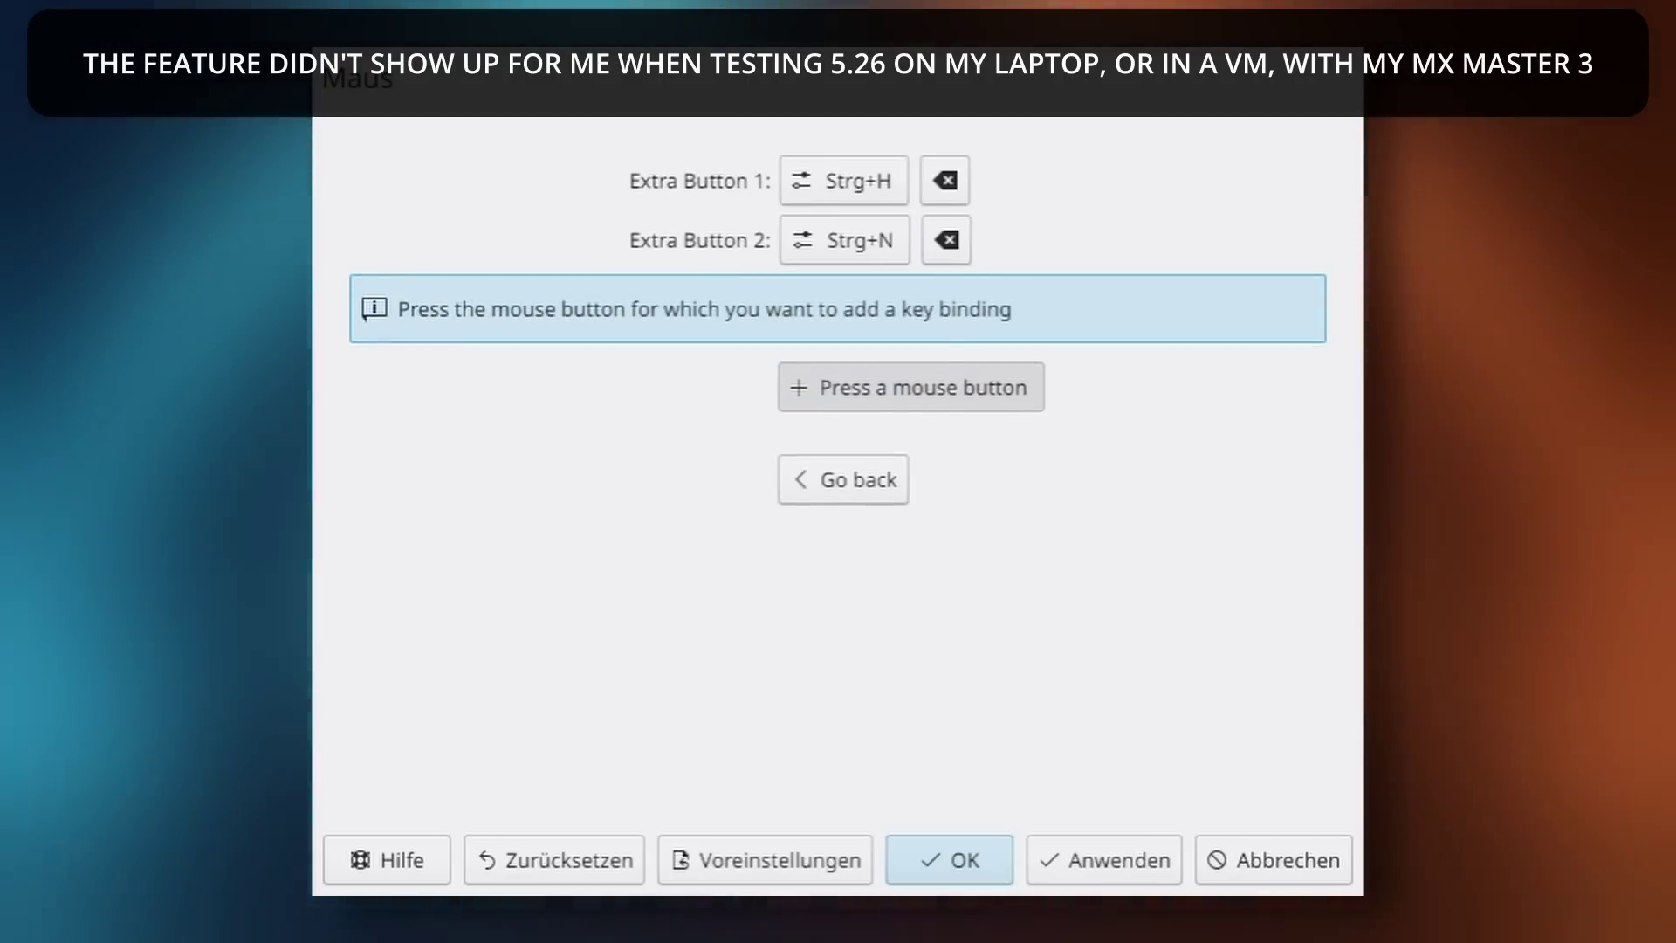
click(911, 386)
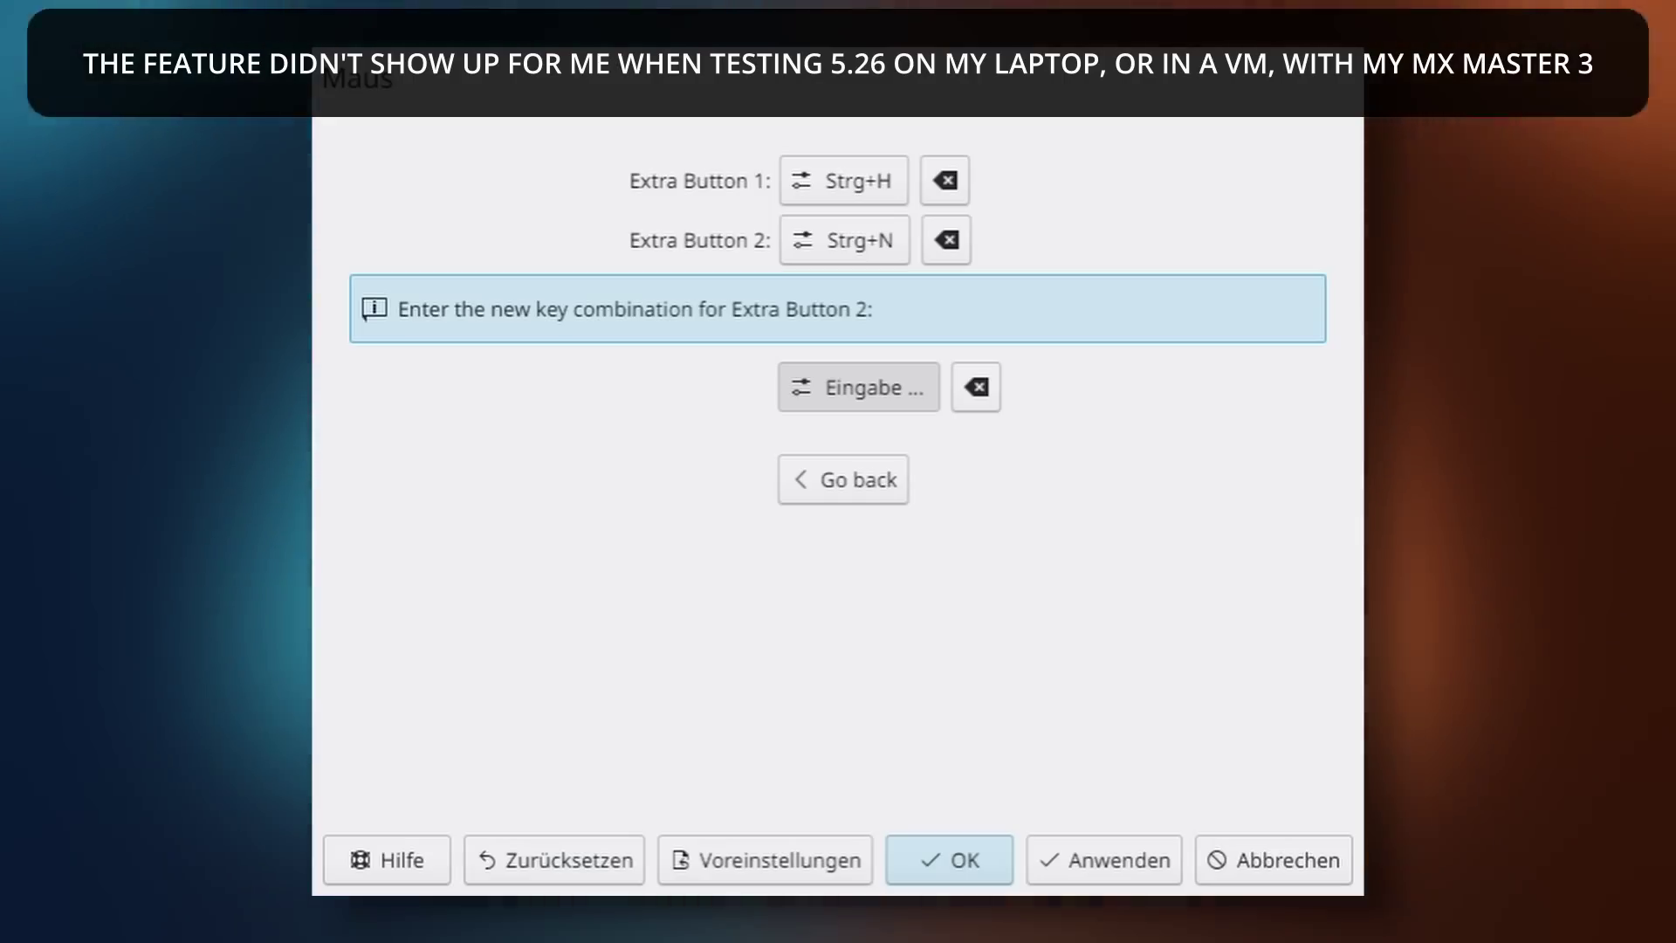
key(shift)
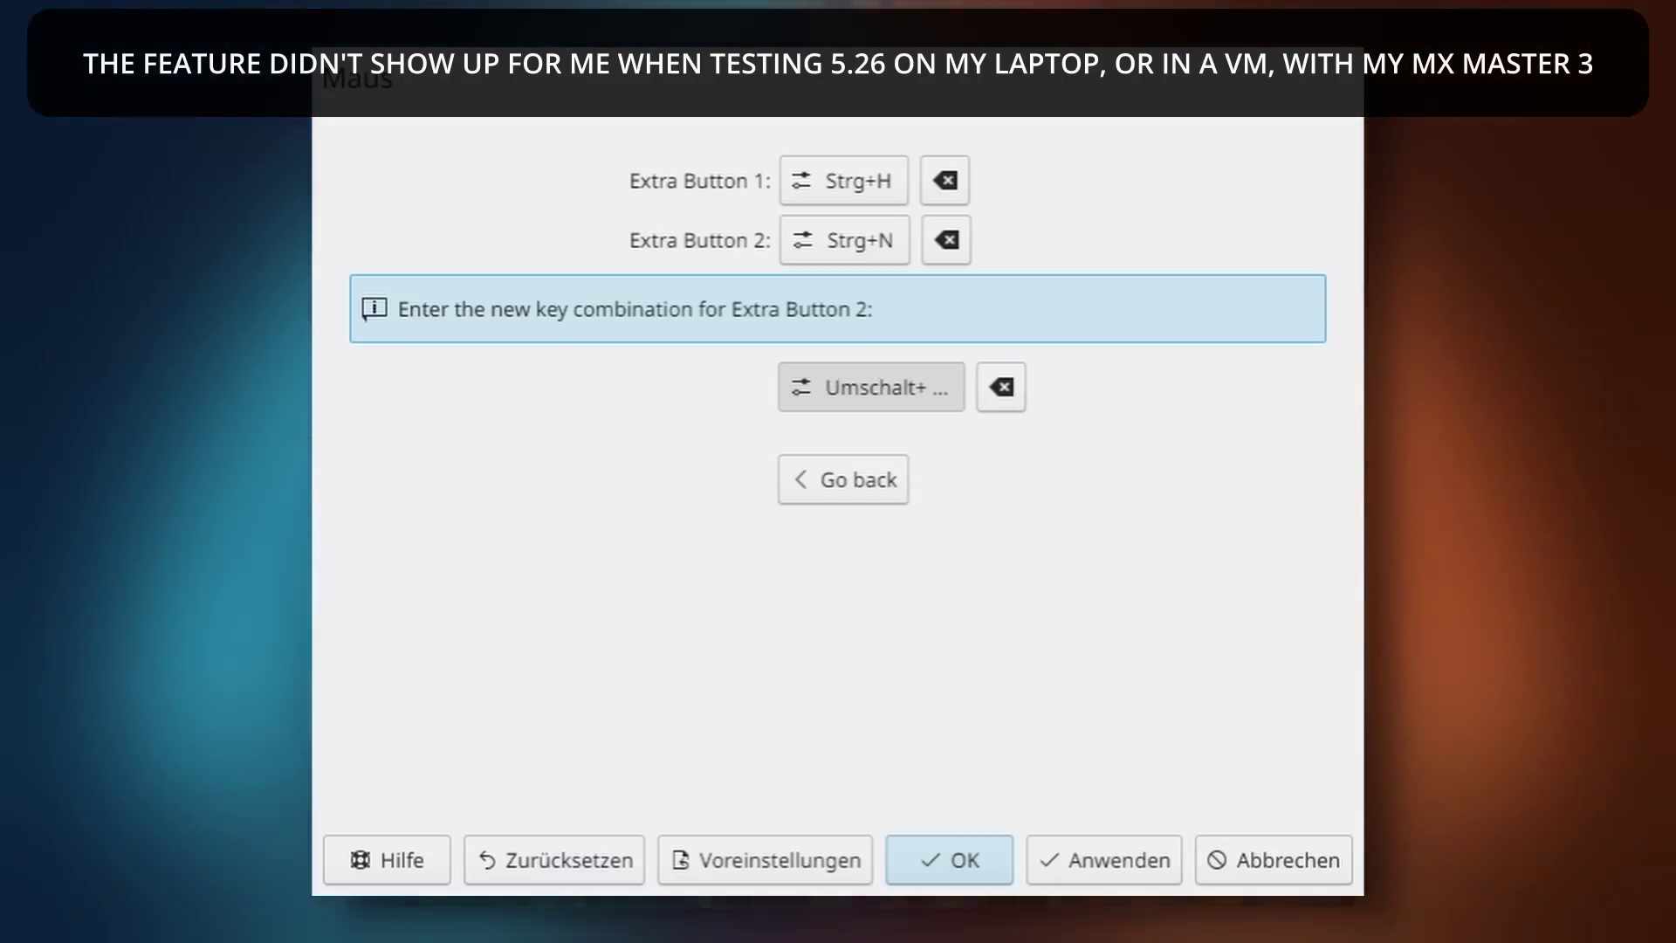
key(shift+d)
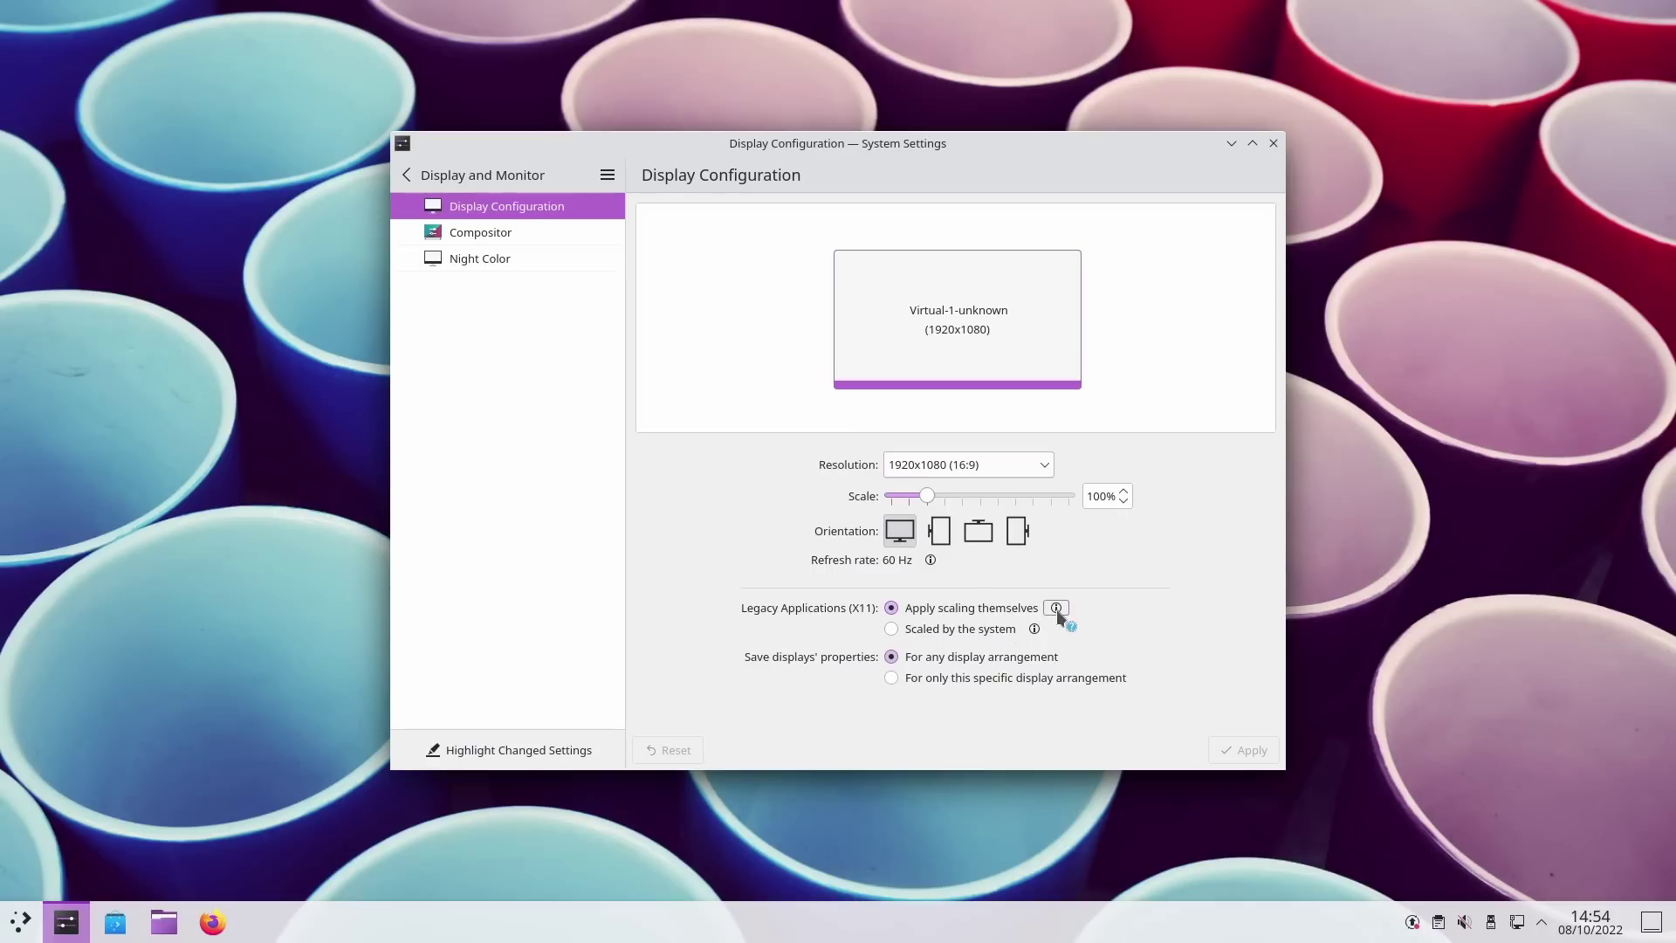
mouse_move(1058, 613)
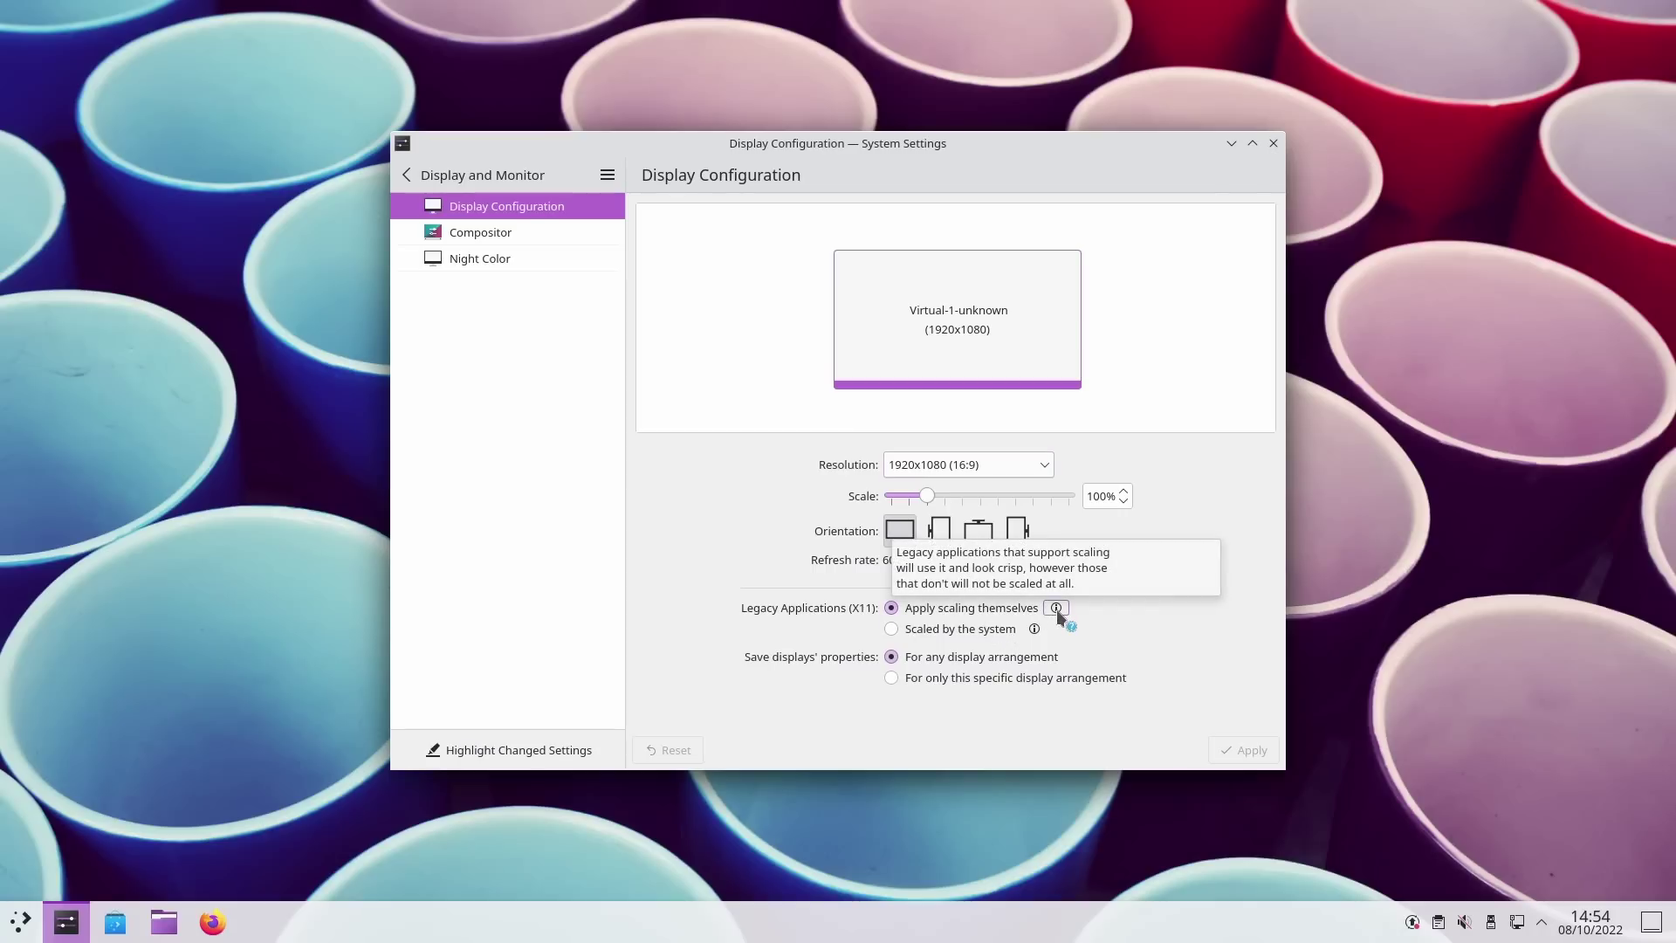
click(1000, 630)
click(1000, 614)
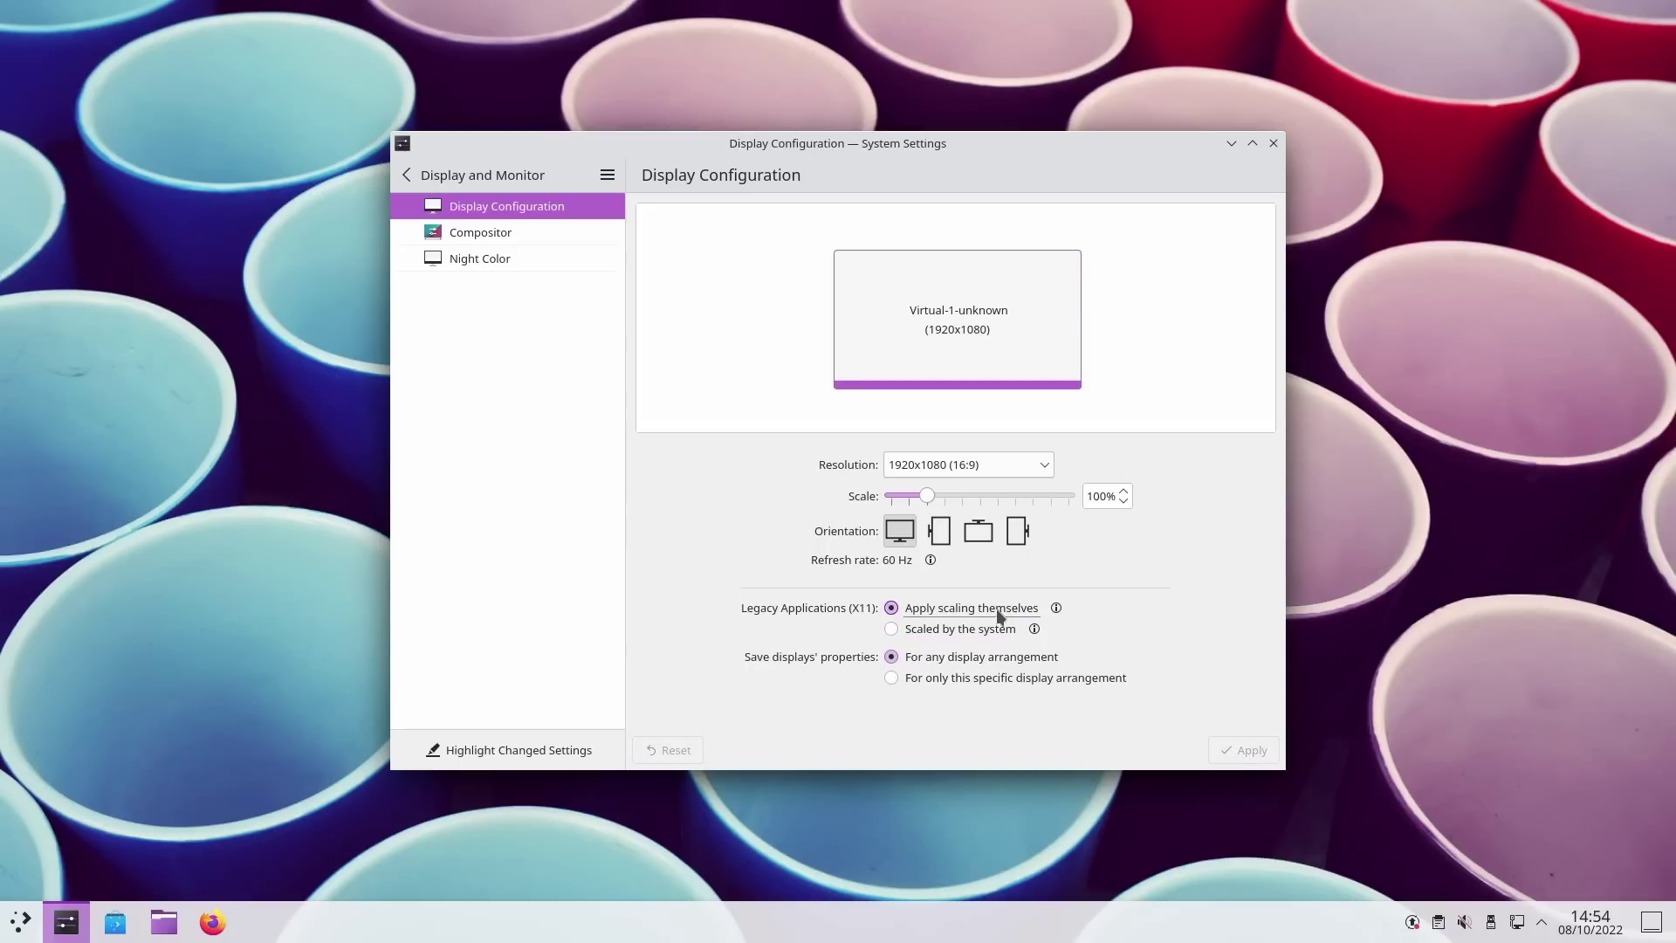
click(995, 629)
click(1232, 751)
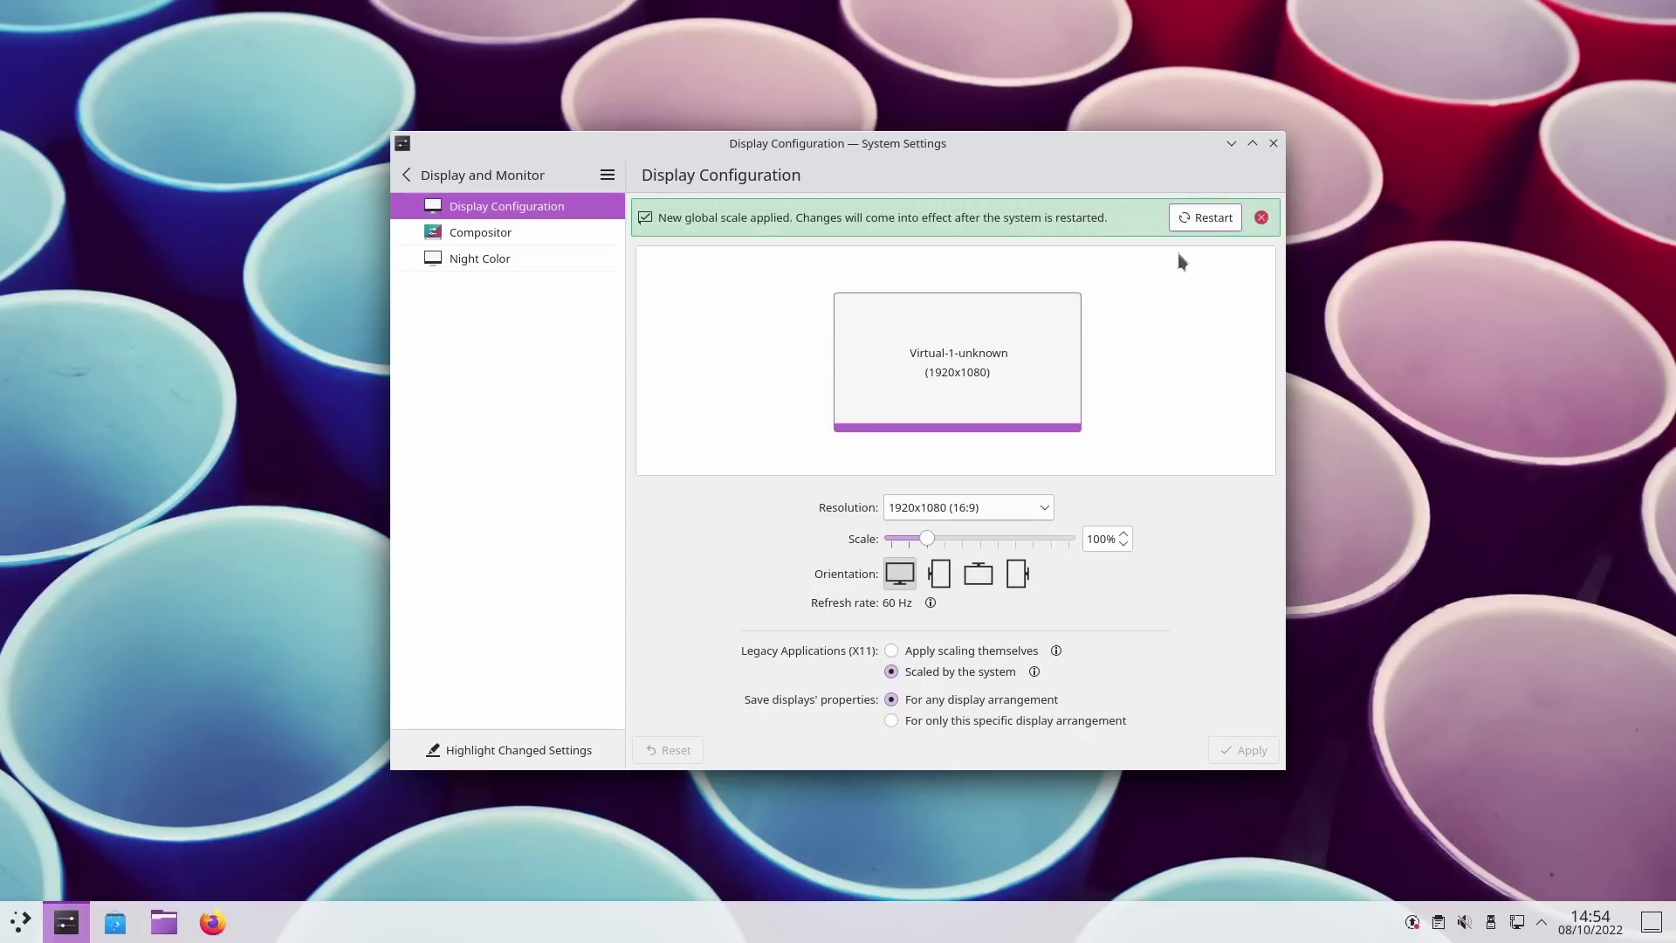
click(975, 655)
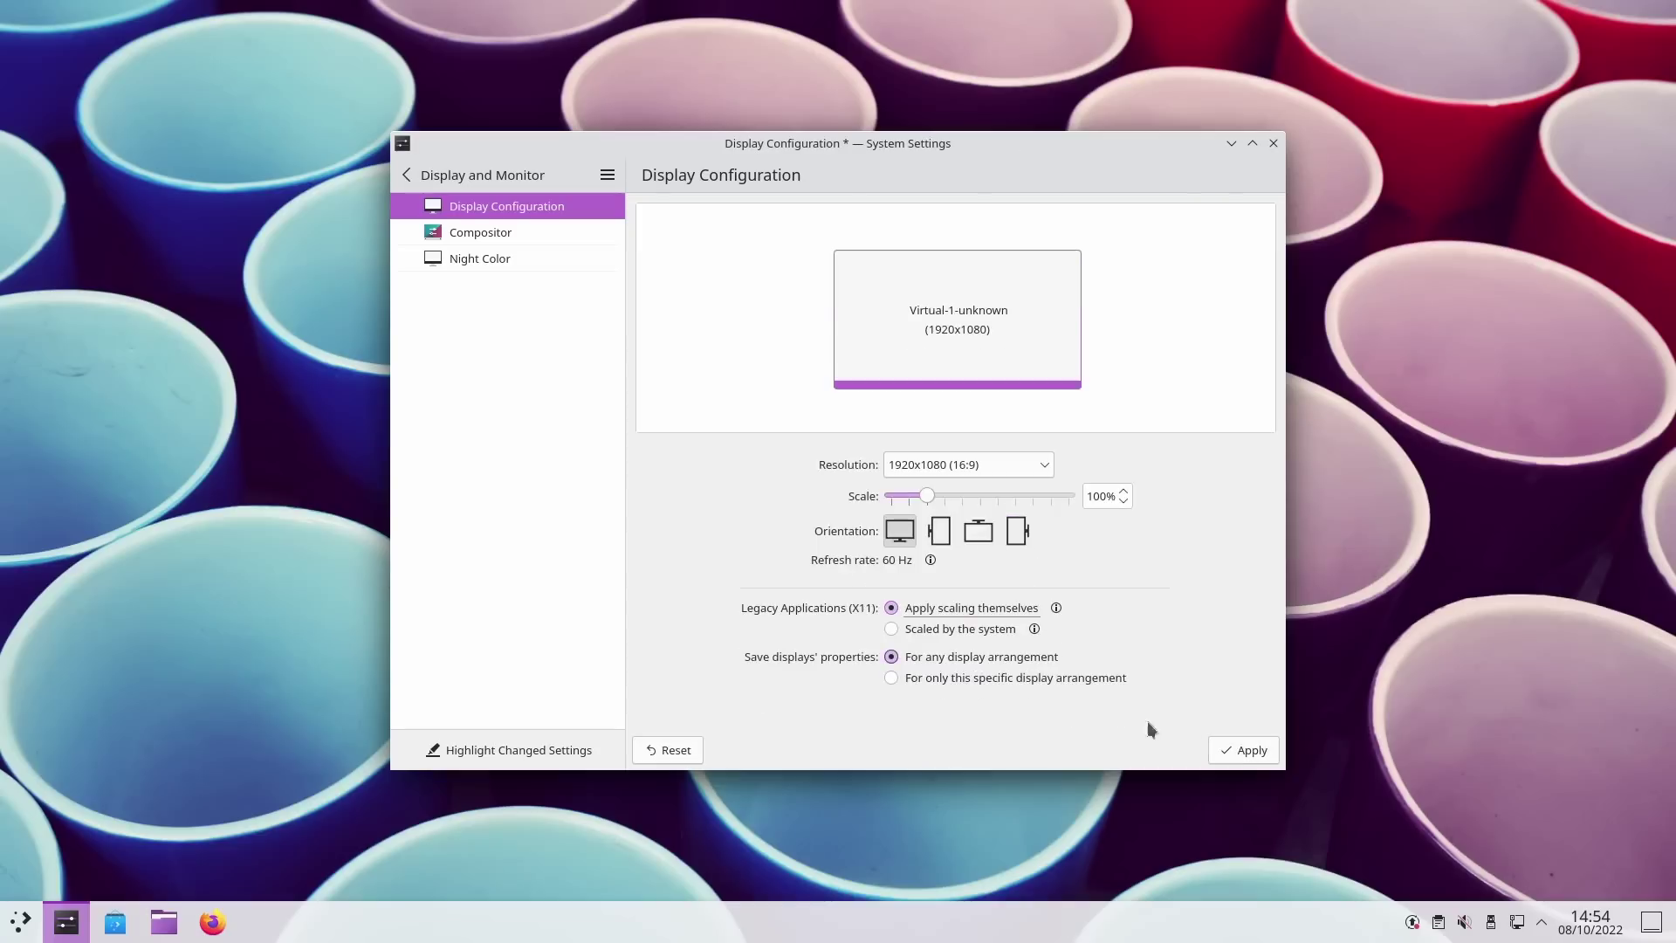
click(1249, 751)
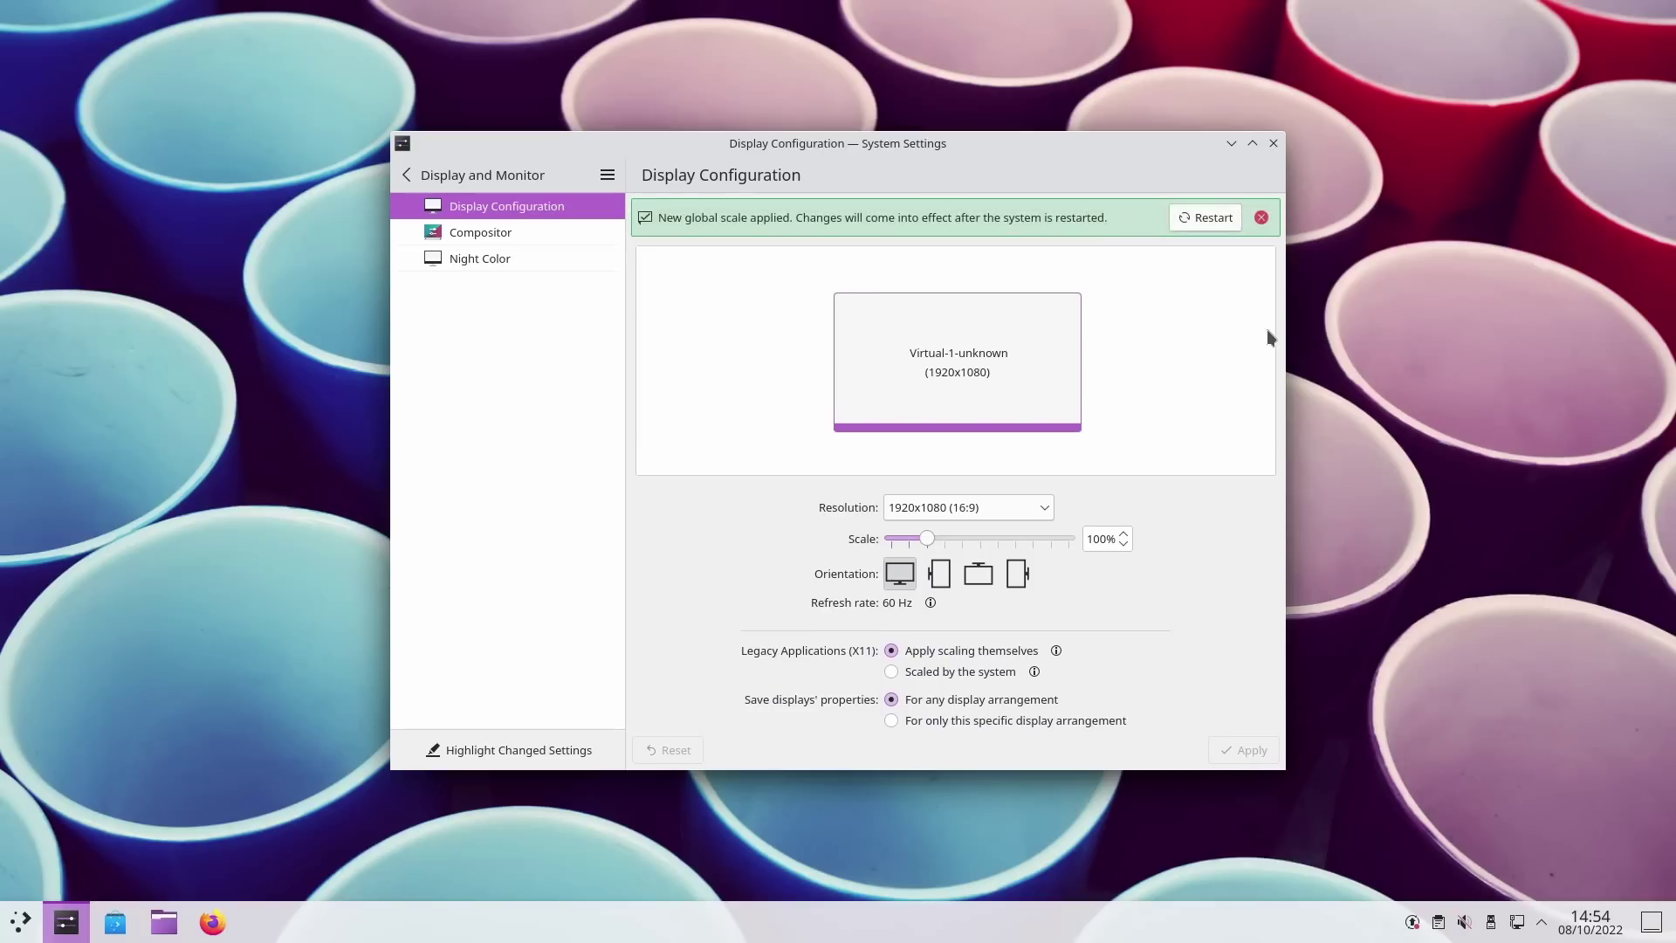
click(1262, 218)
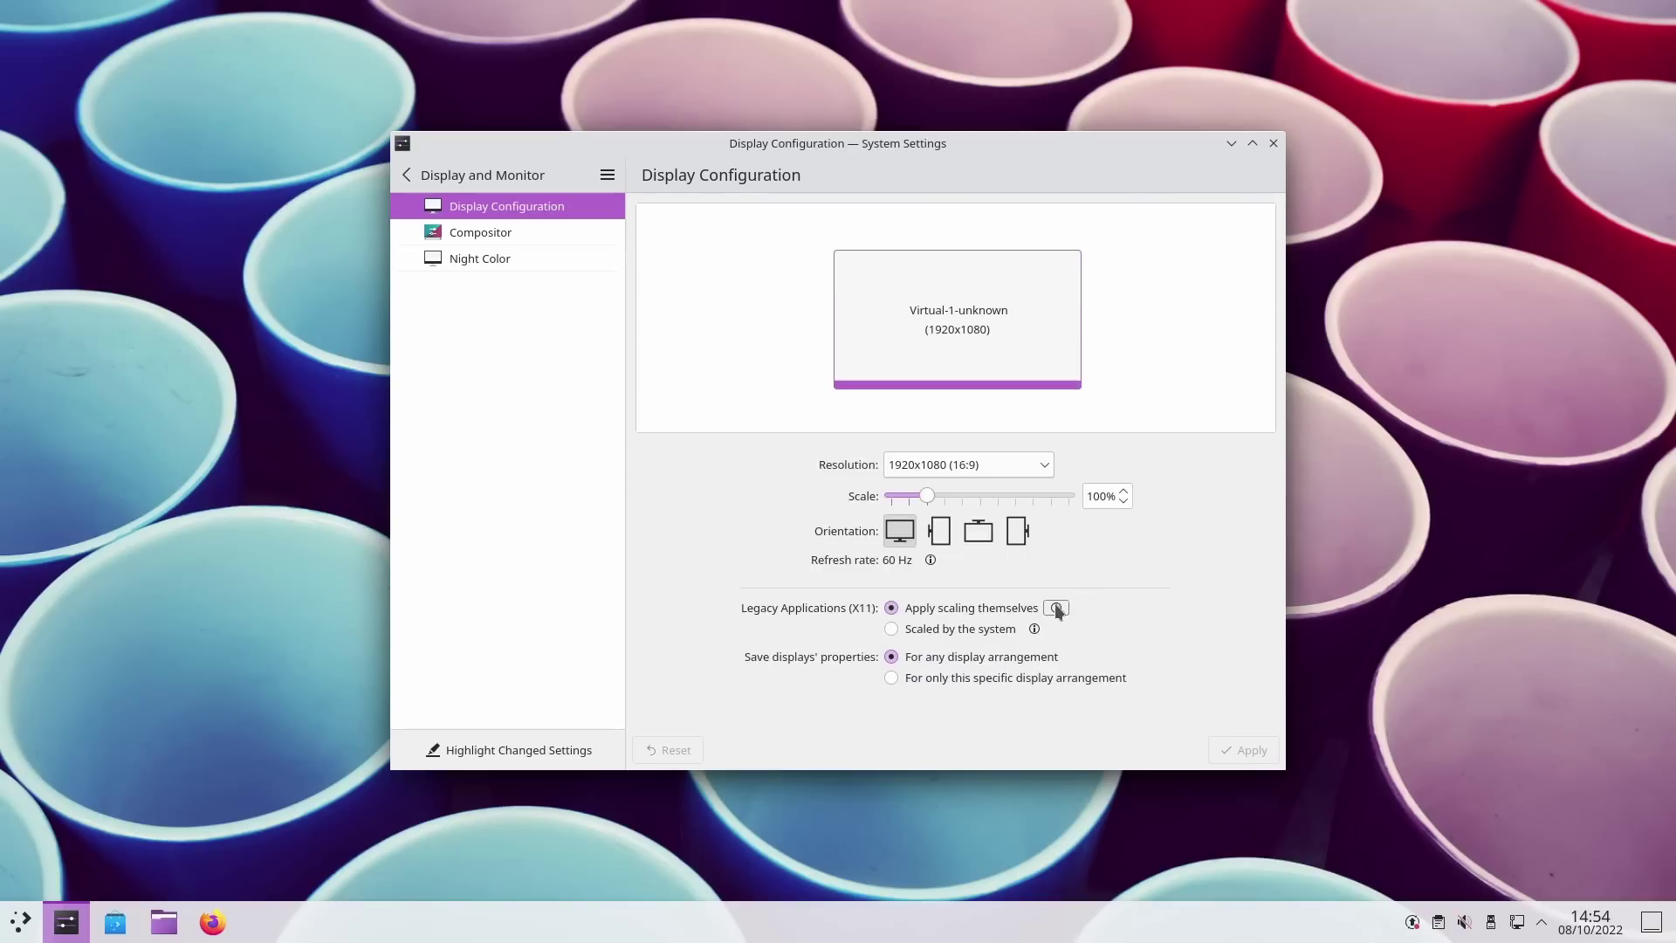
mouse_move(1056, 611)
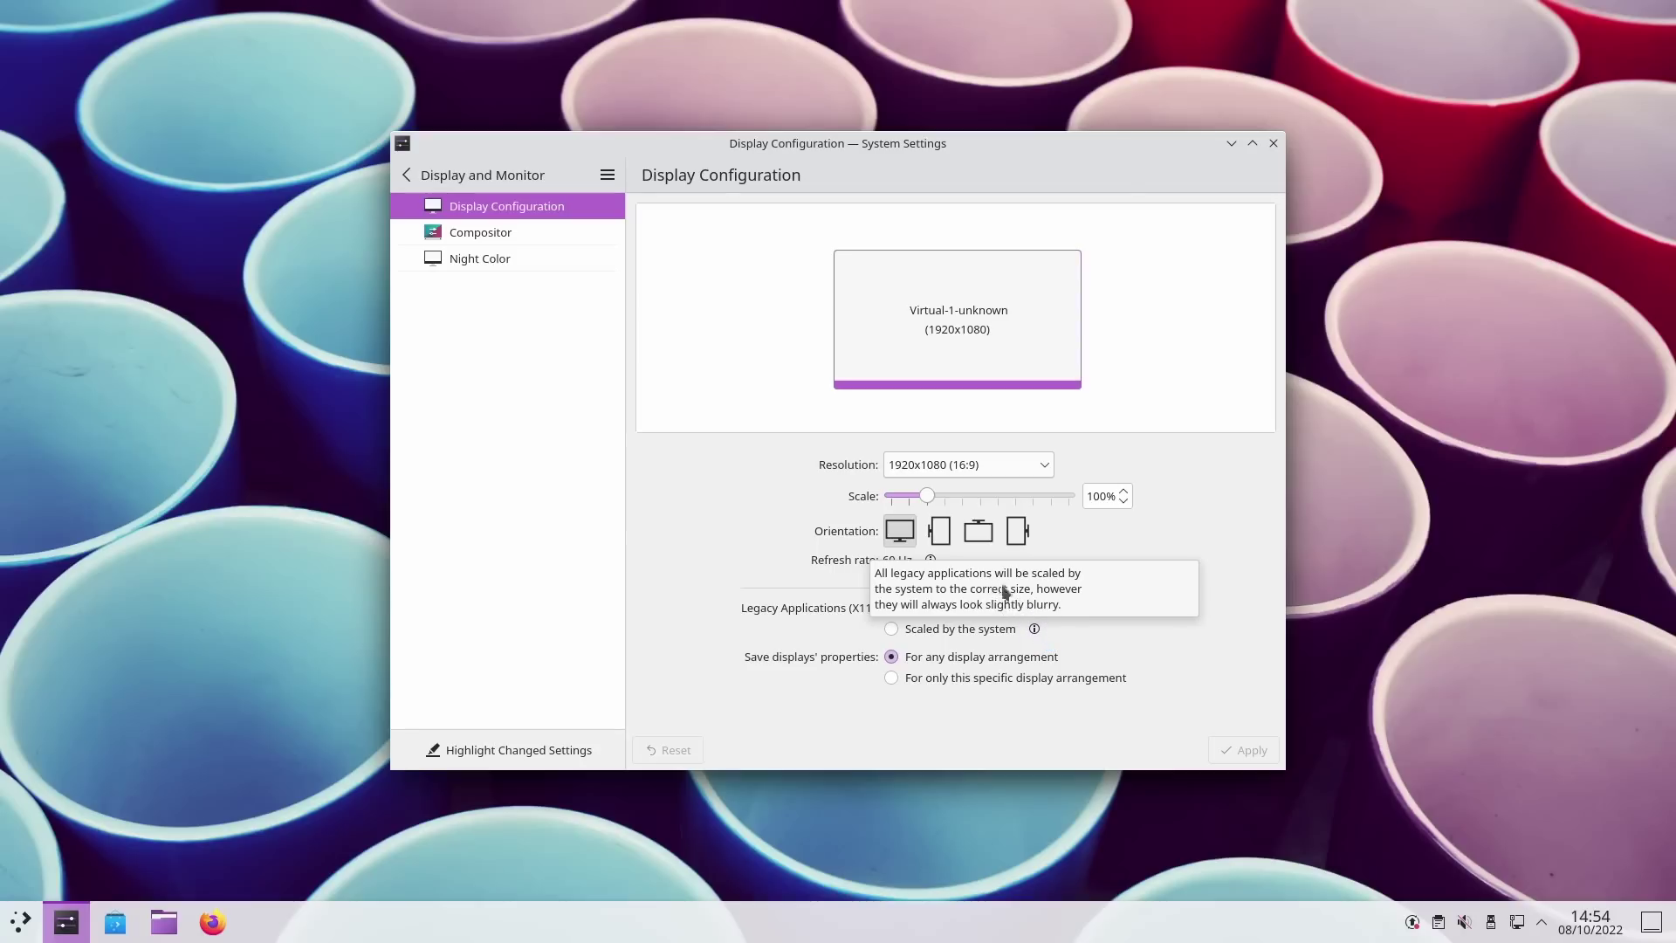
click(984, 629)
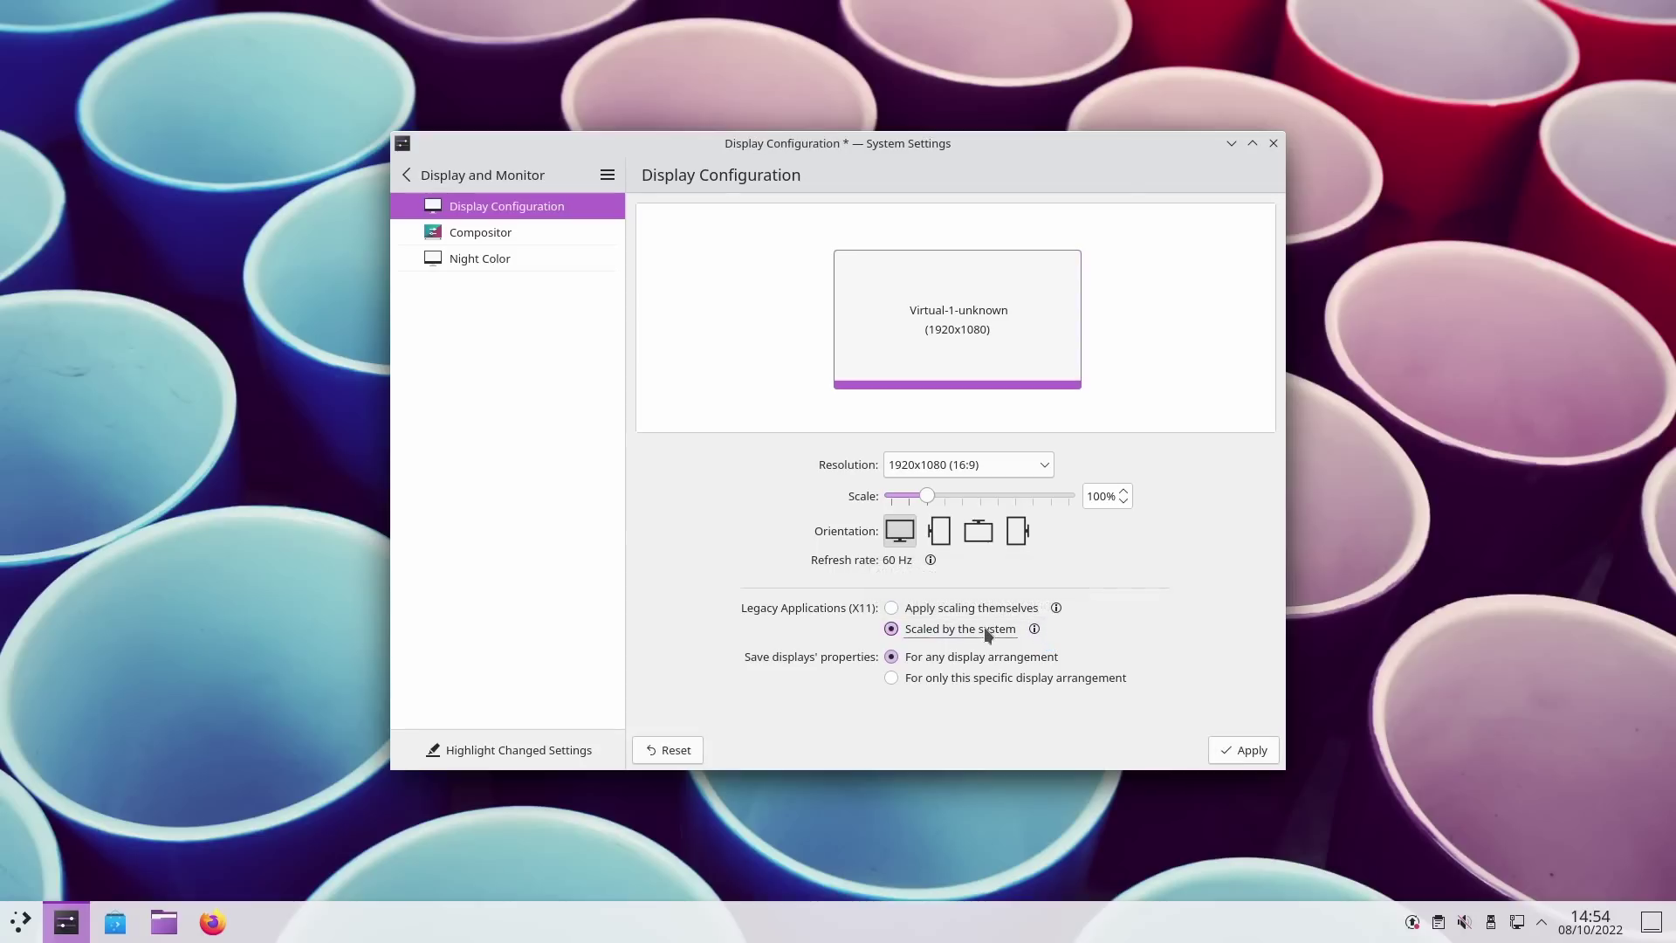
click(984, 610)
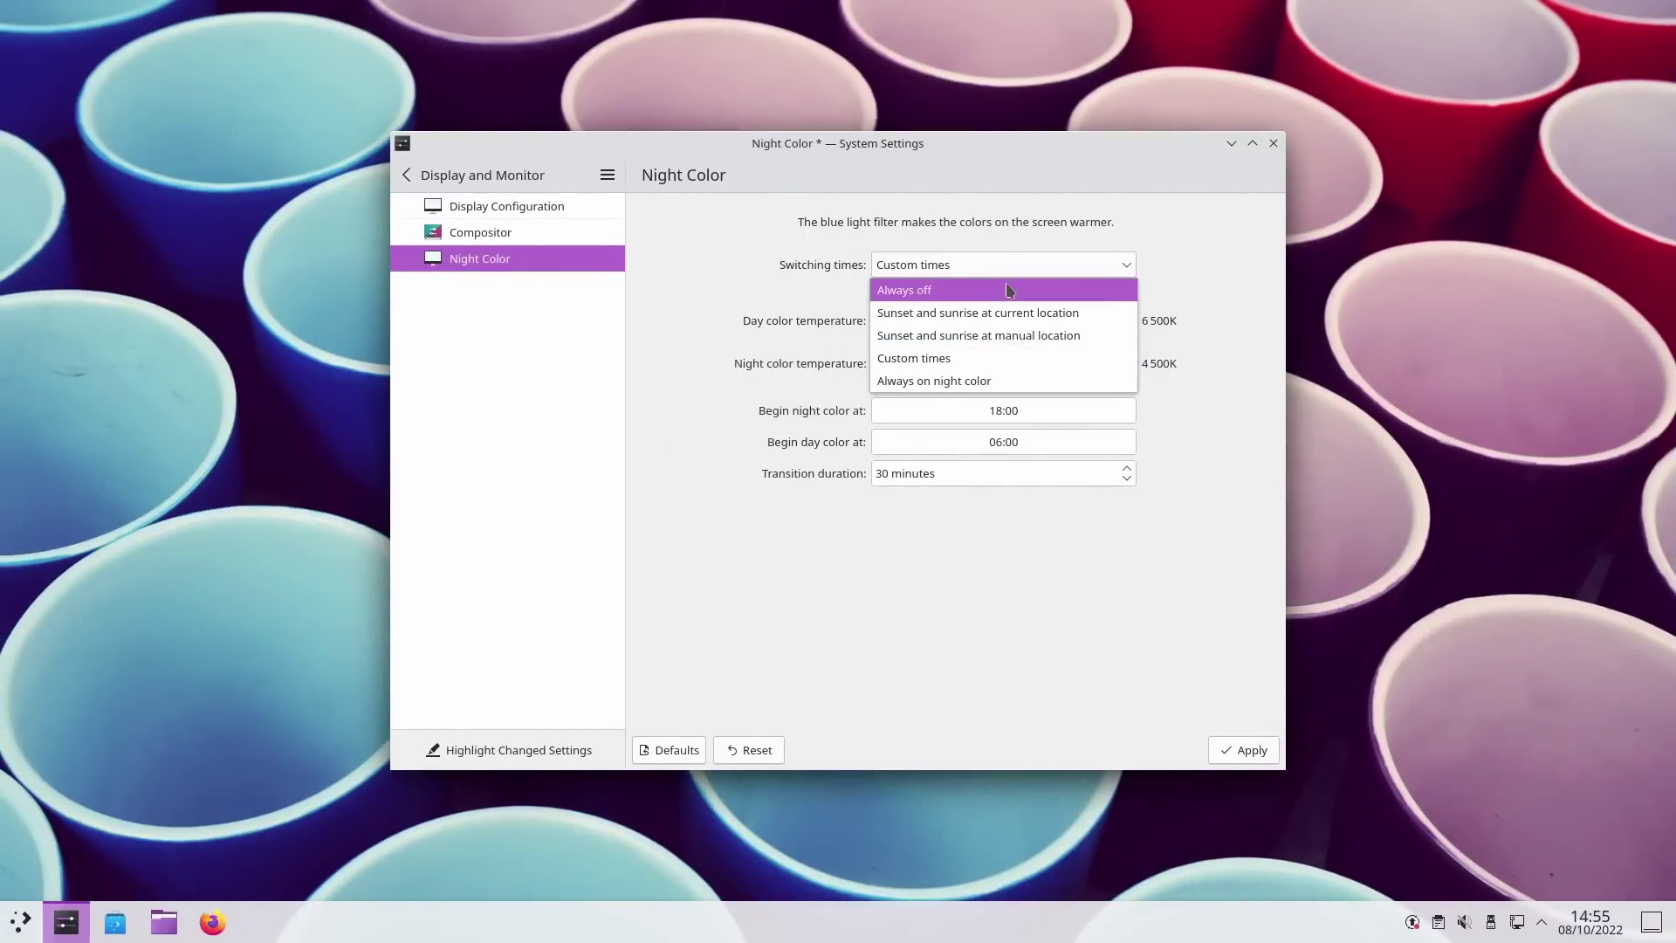
Schedule Night Color by sunset and sunrise at a manual location, first trying a North American spot
click(1006, 327)
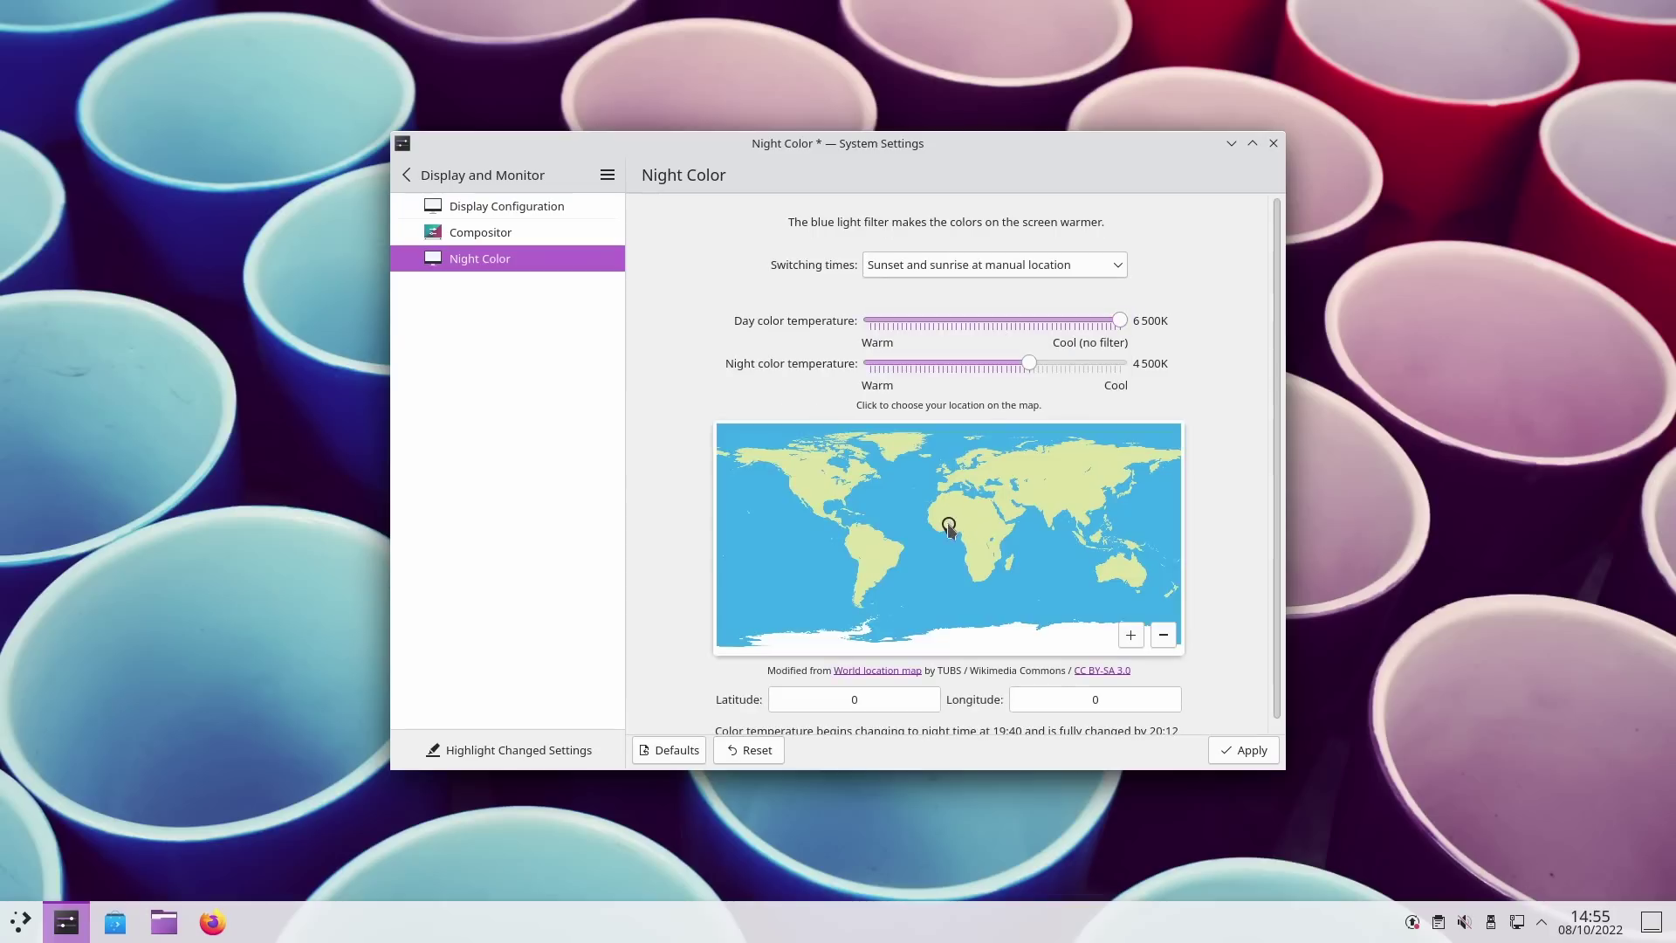
drag(950, 521, 950, 472)
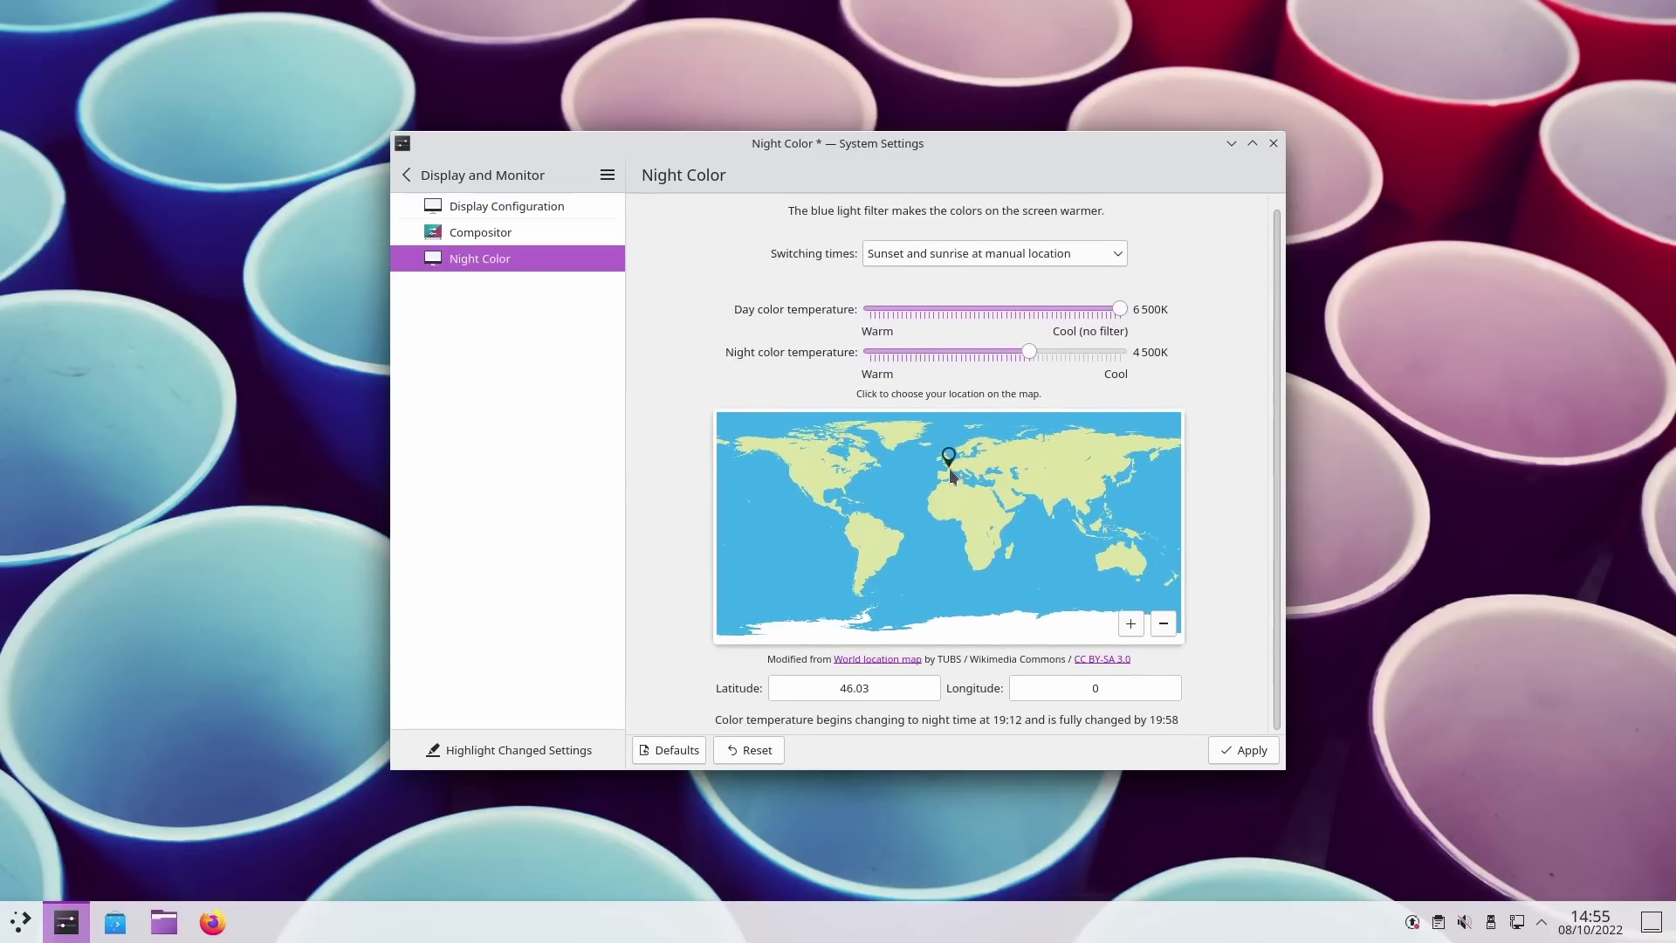
click(958, 463)
click(813, 472)
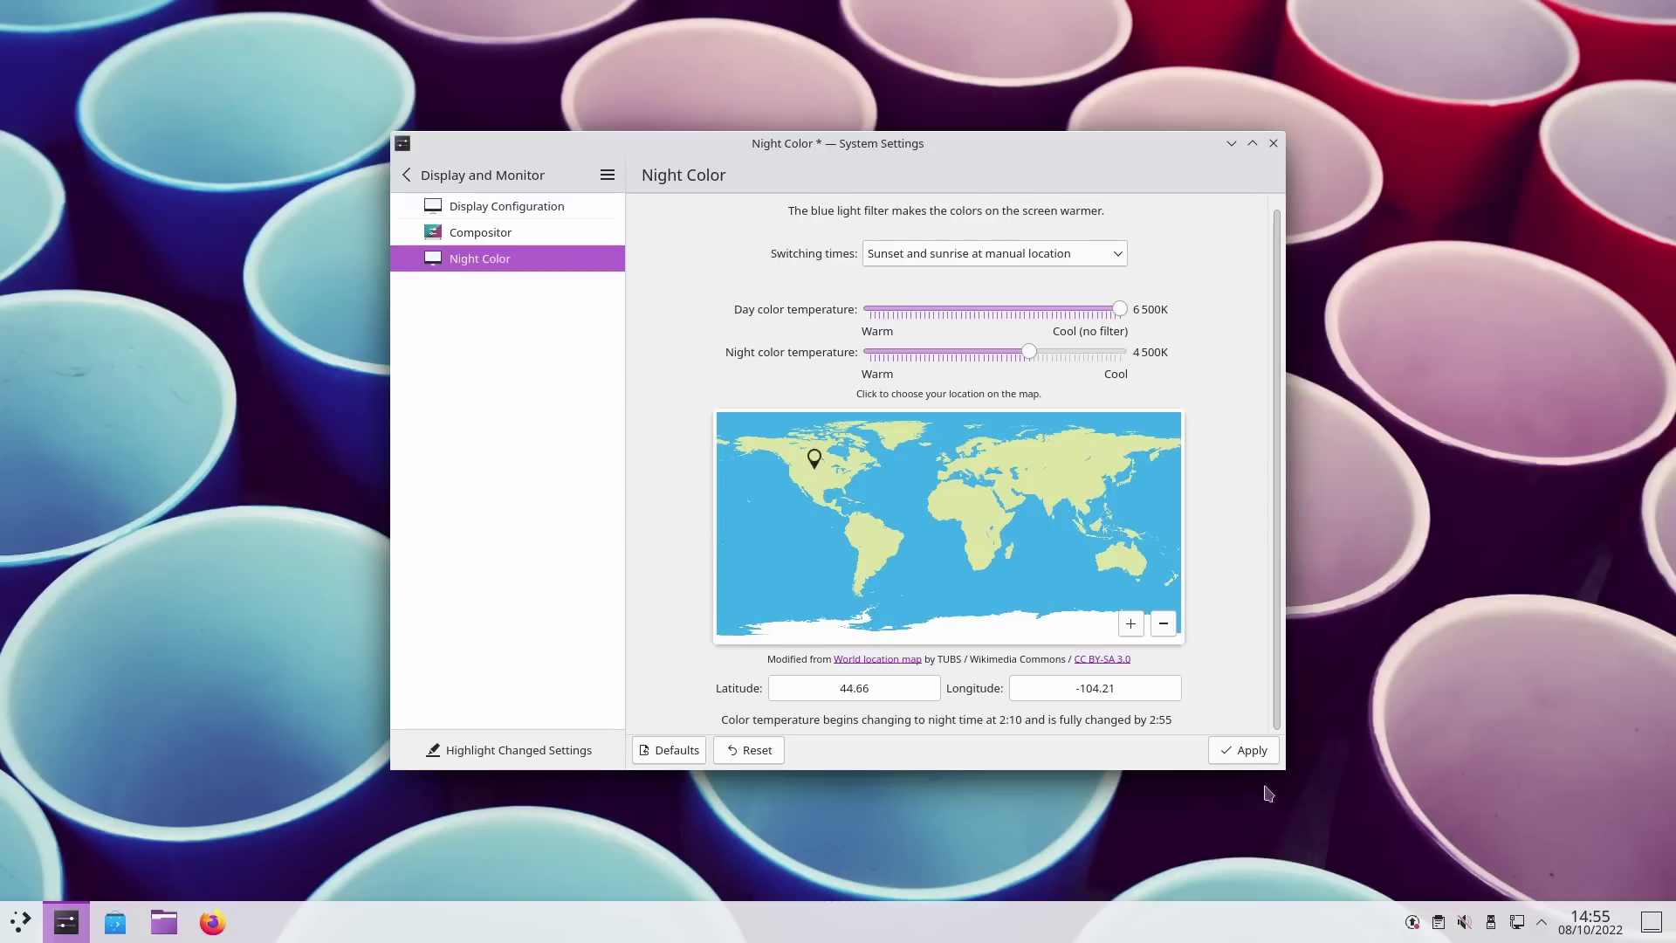
click(1236, 756)
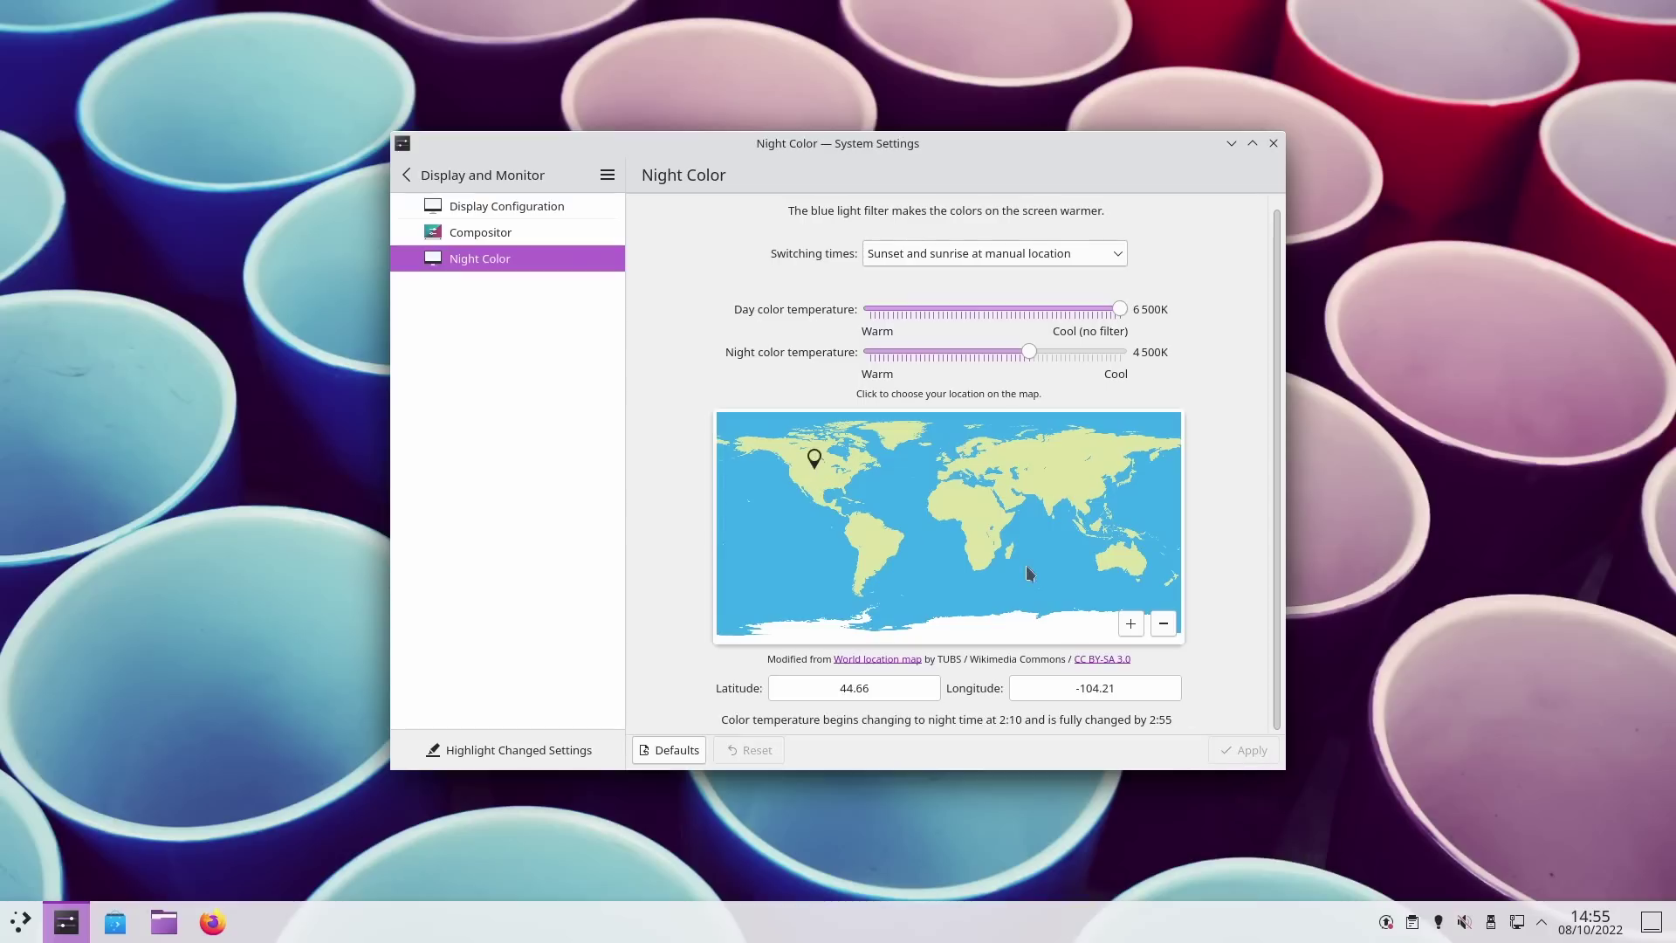
Save the location 45.34, 2.71 and lower the daytime colour temperature to its minimum
click(958, 478)
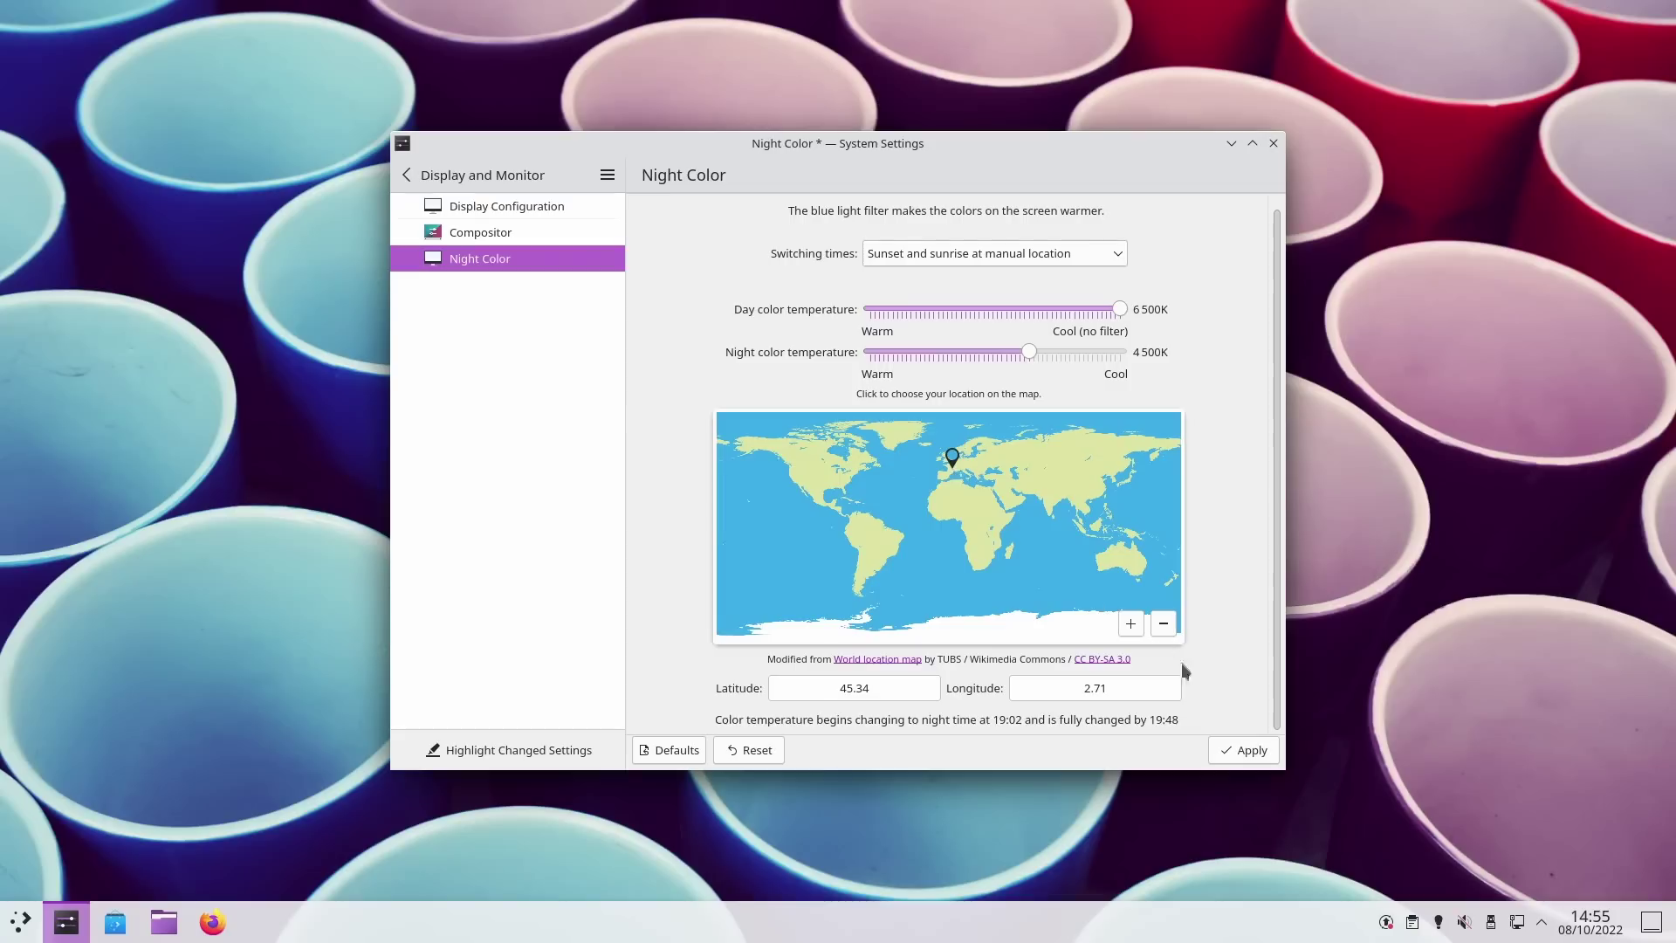
click(1226, 749)
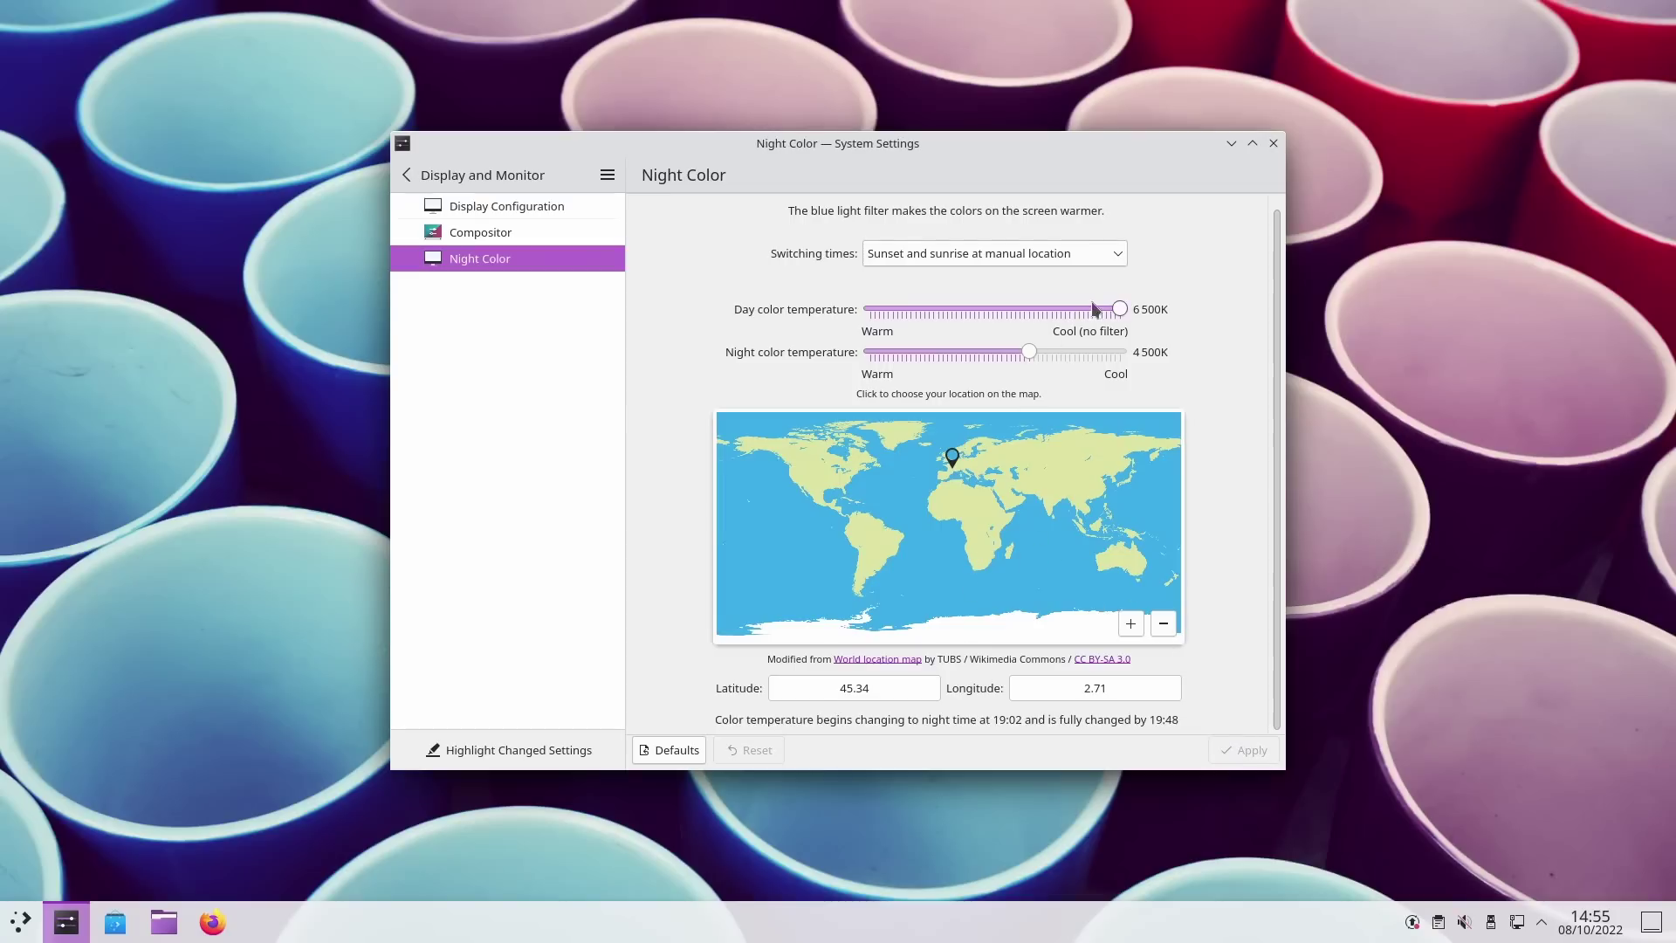
drag(1121, 310, 1086, 302)
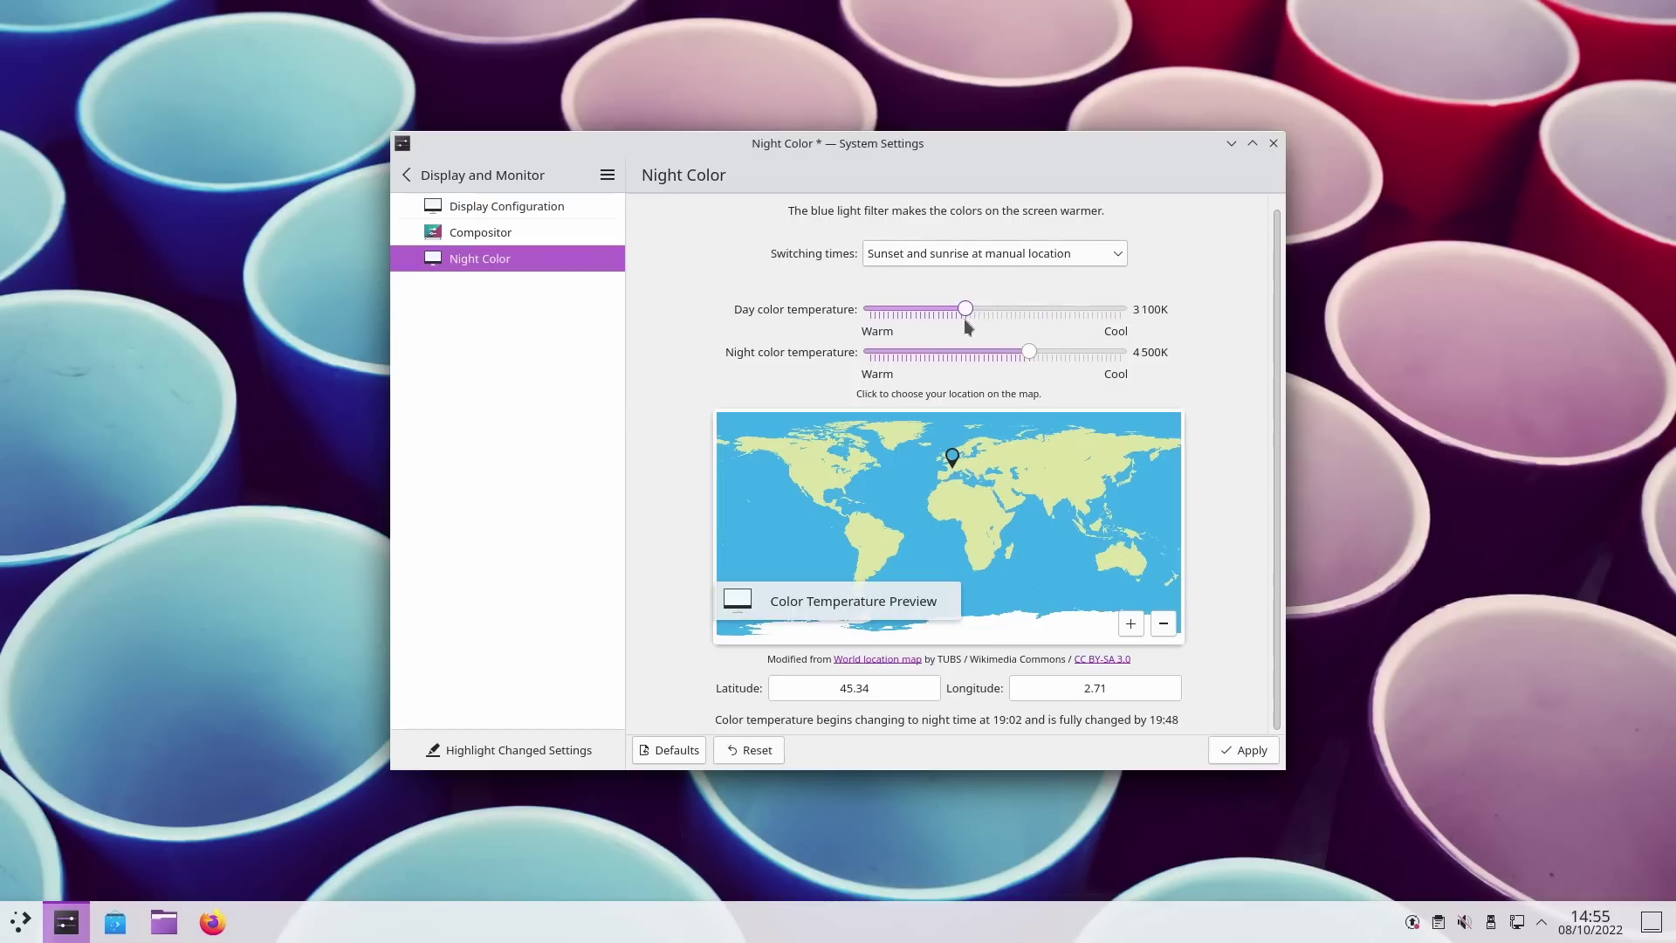
drag(966, 309, 855, 315)
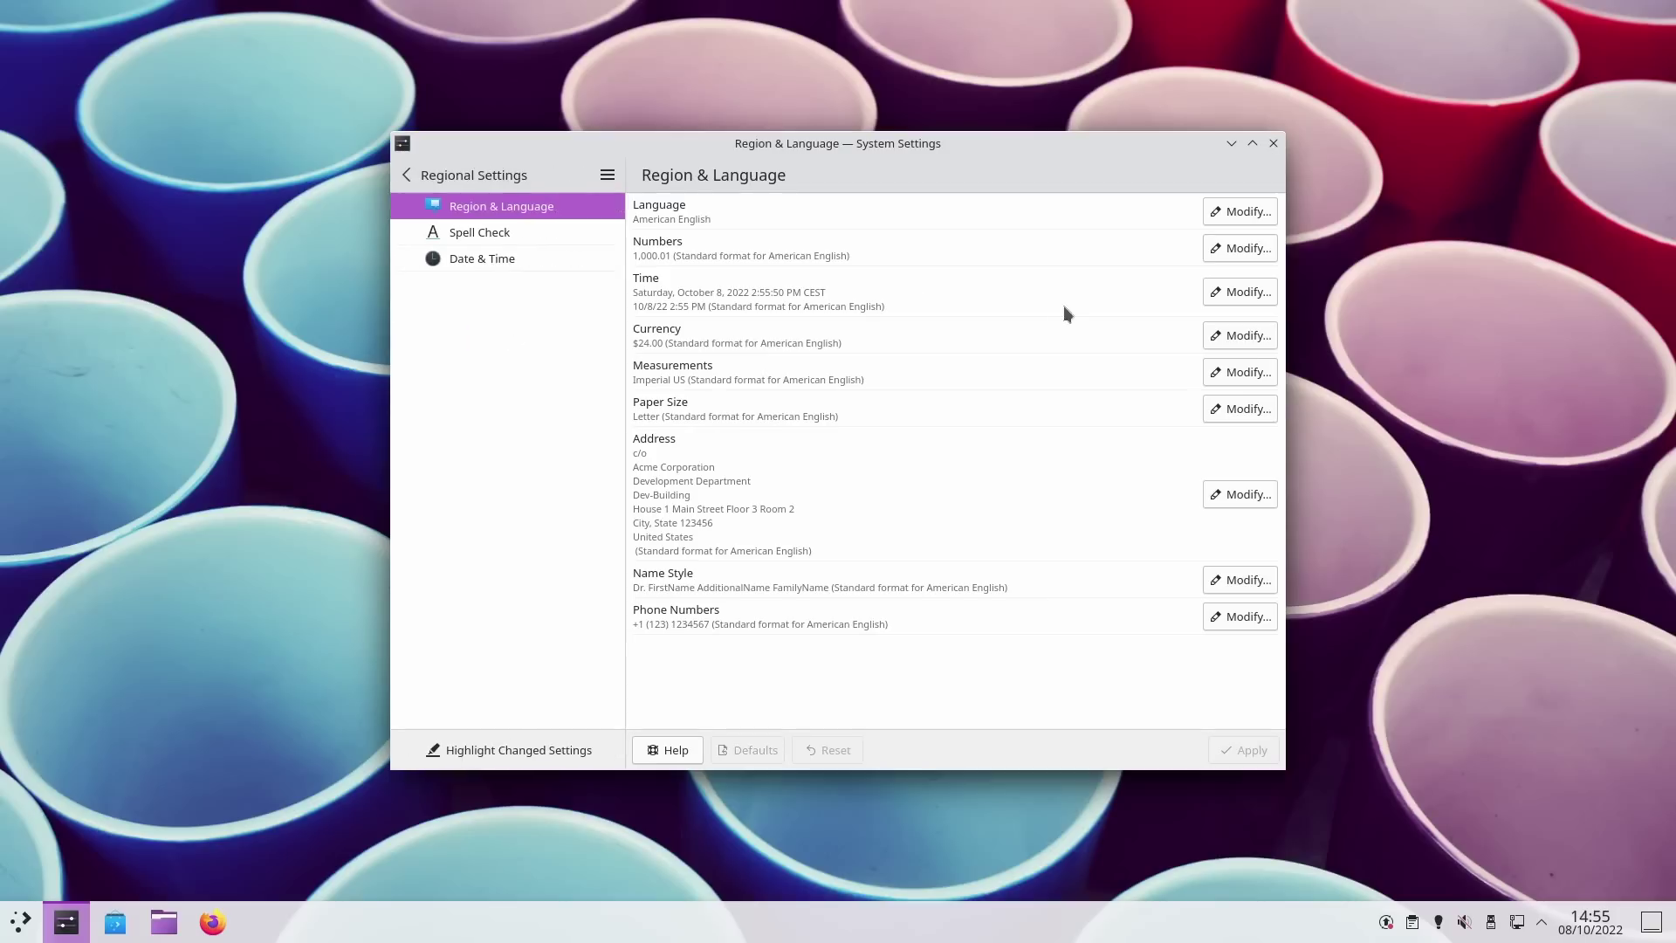
Browse the display language list without changing it, then open the Numbers format choices
click(1233, 222)
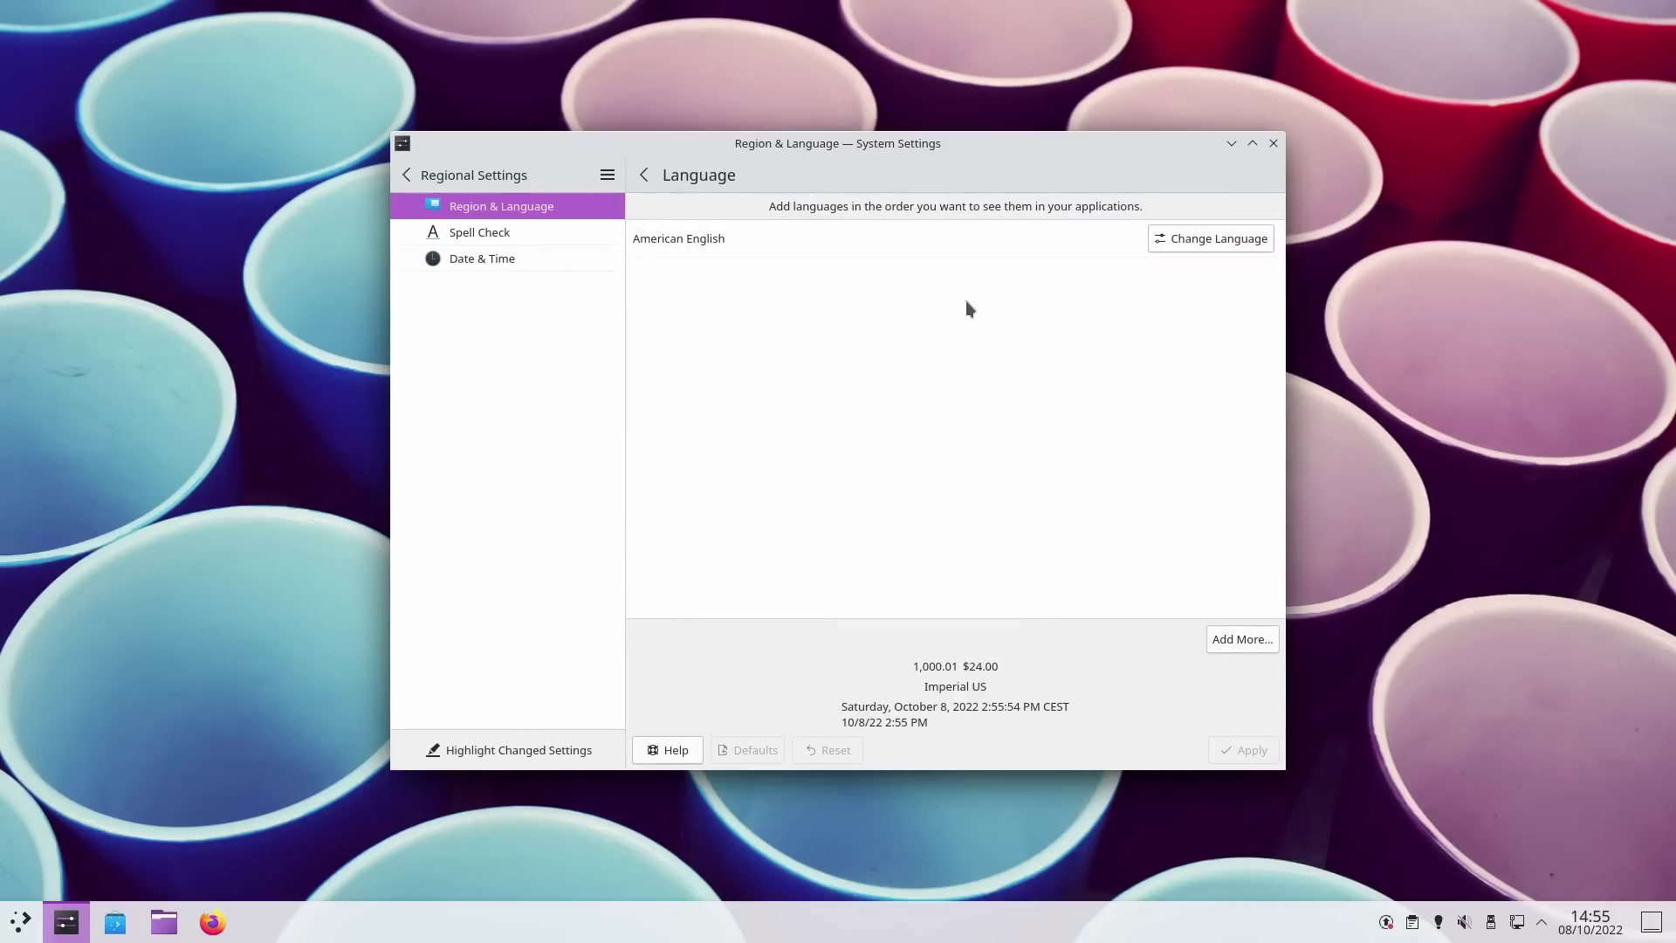
click(1197, 240)
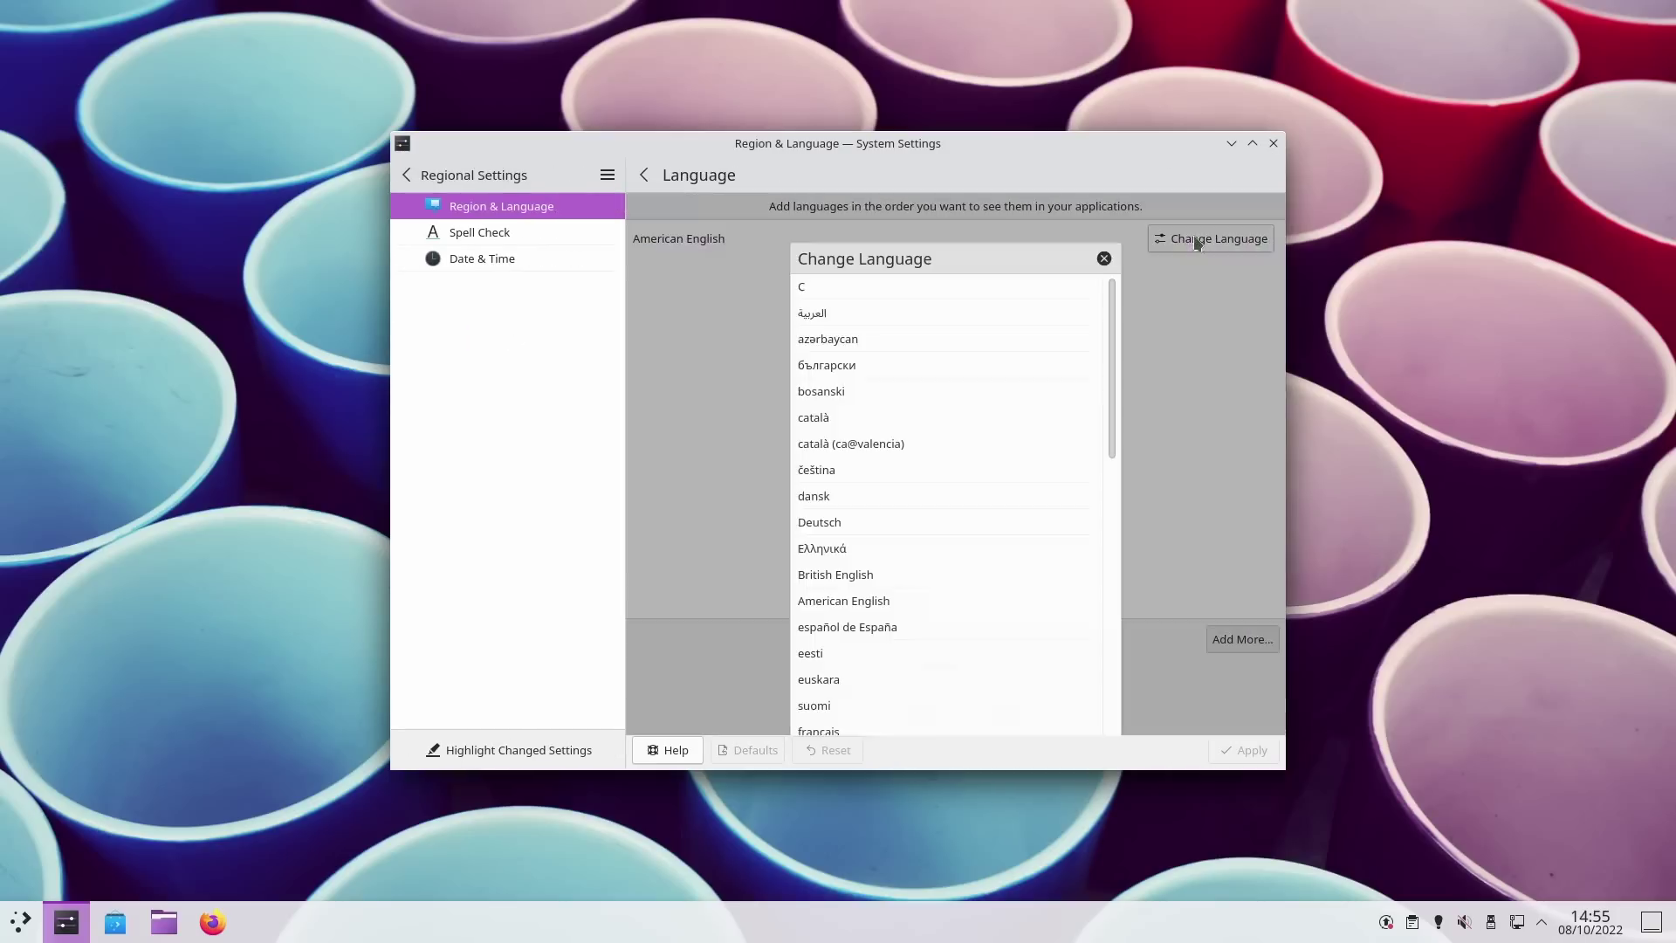
scroll(949, 516, down, 3)
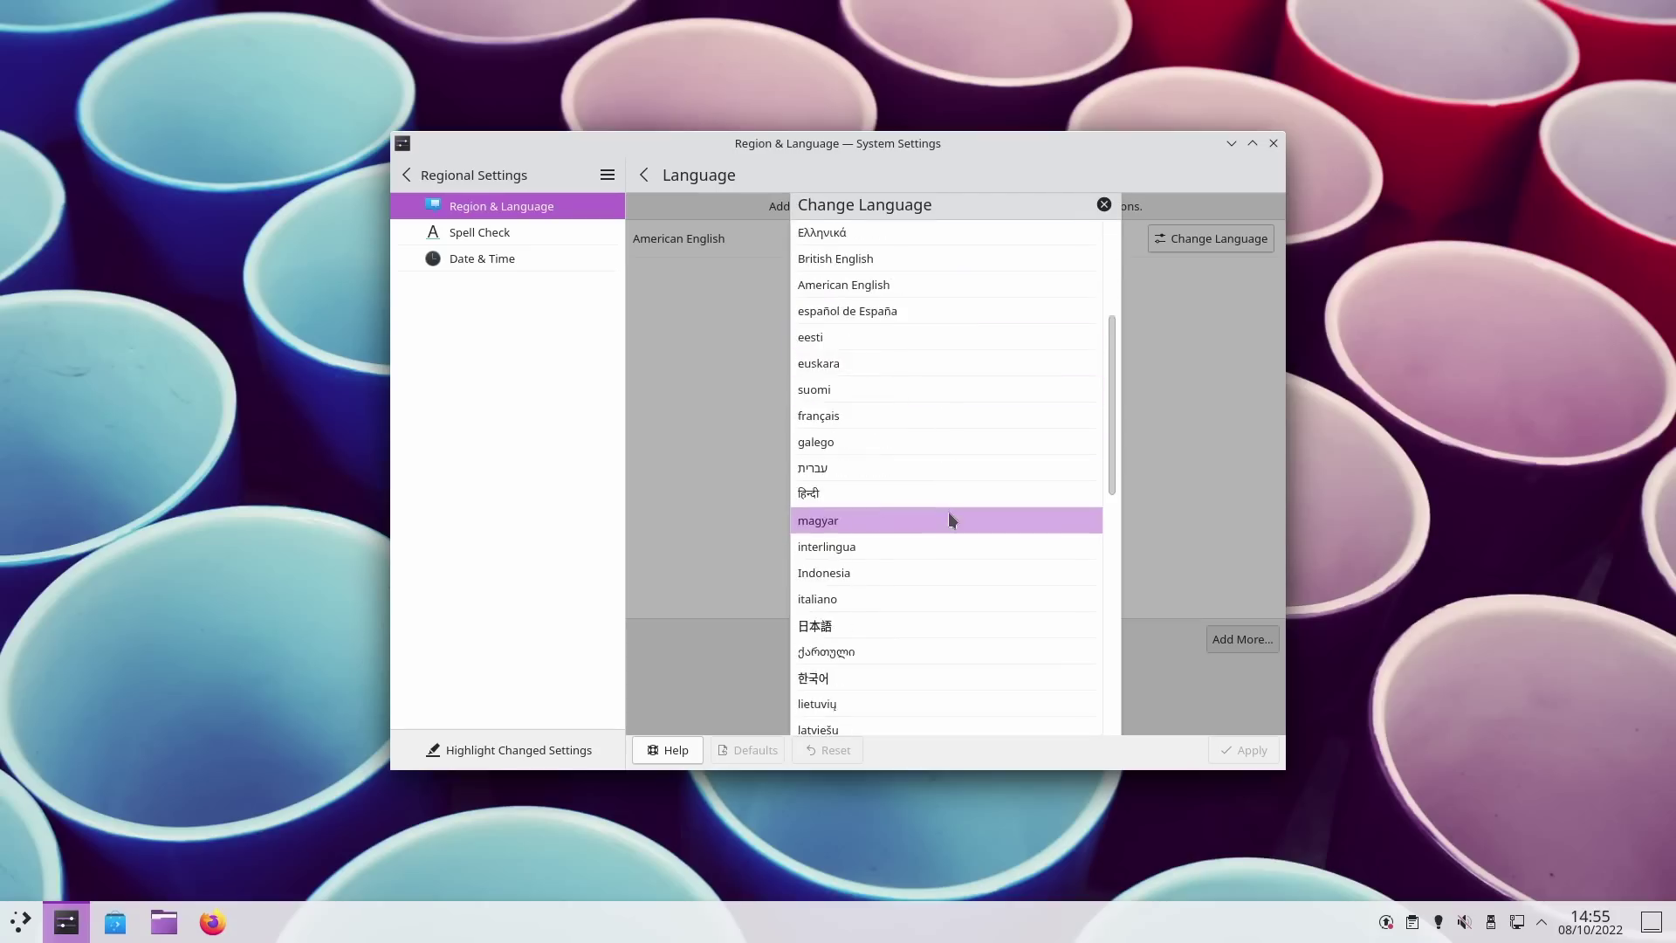
scroll(949, 516, down, 10)
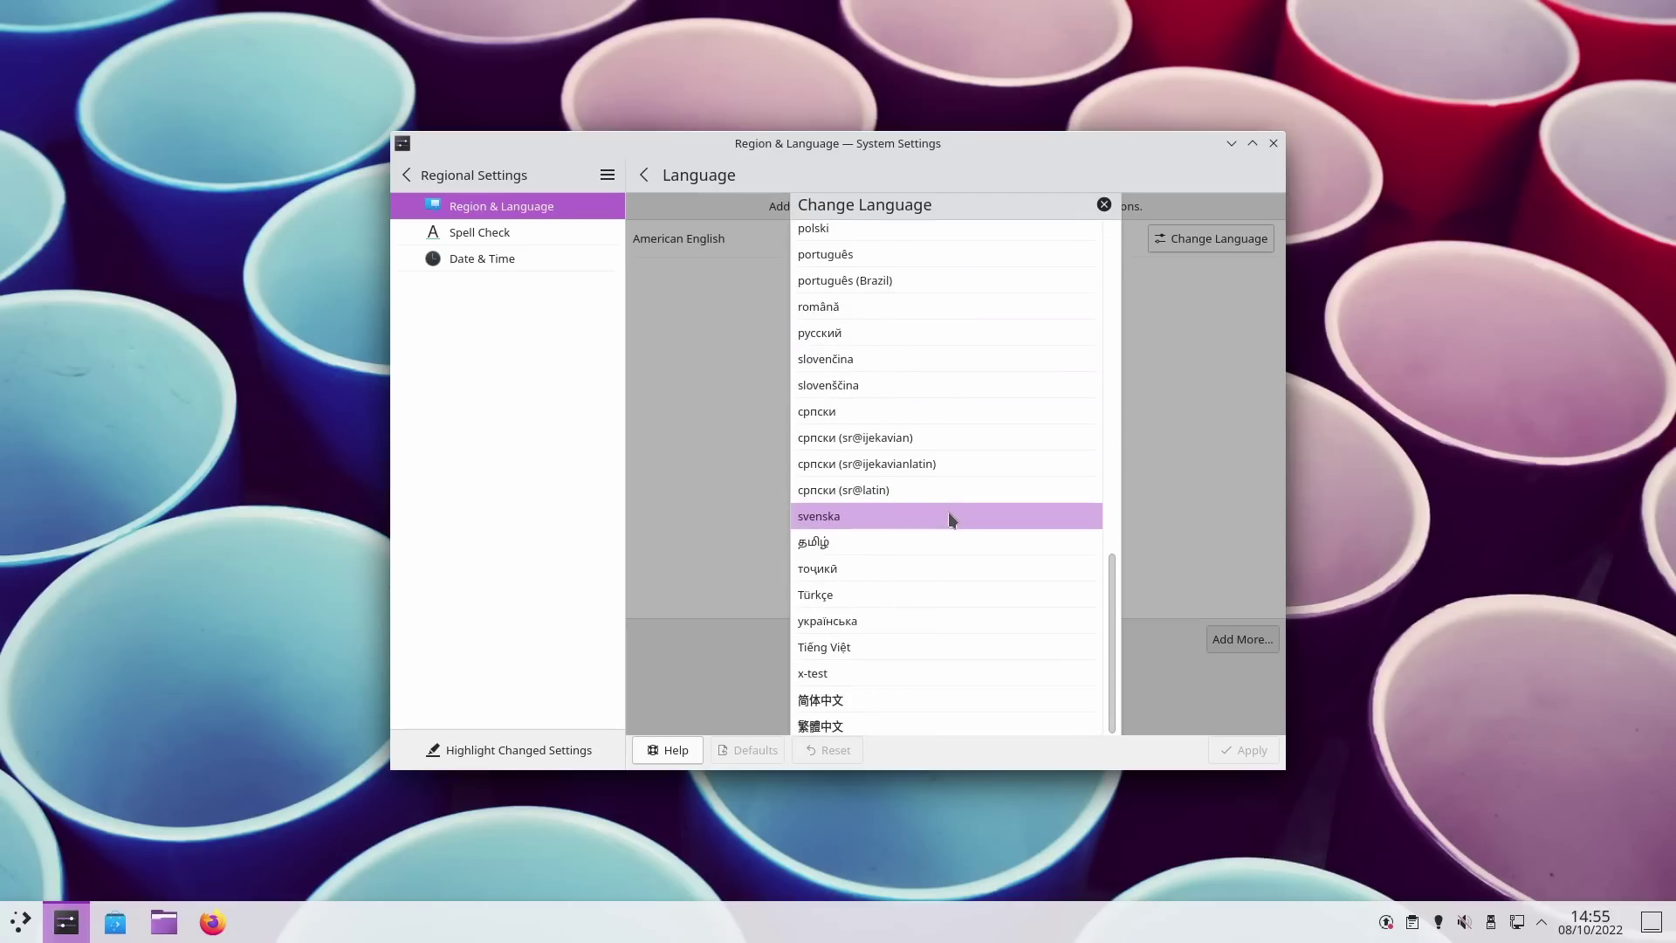
scroll(948, 517, up, 13)
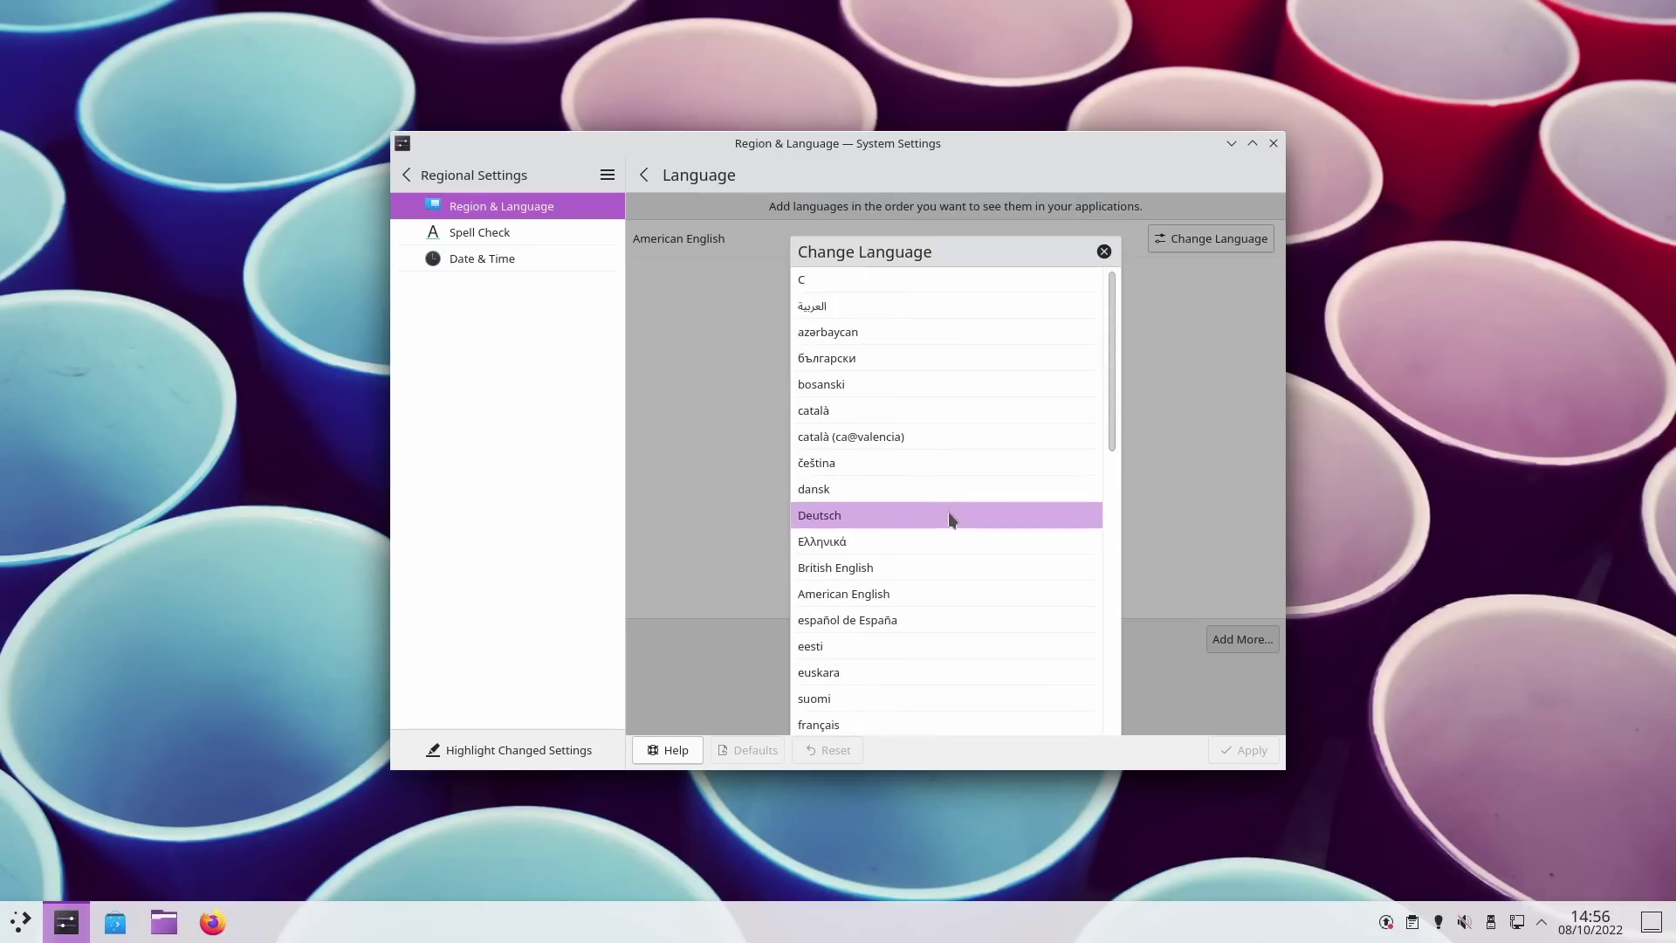
click(1104, 253)
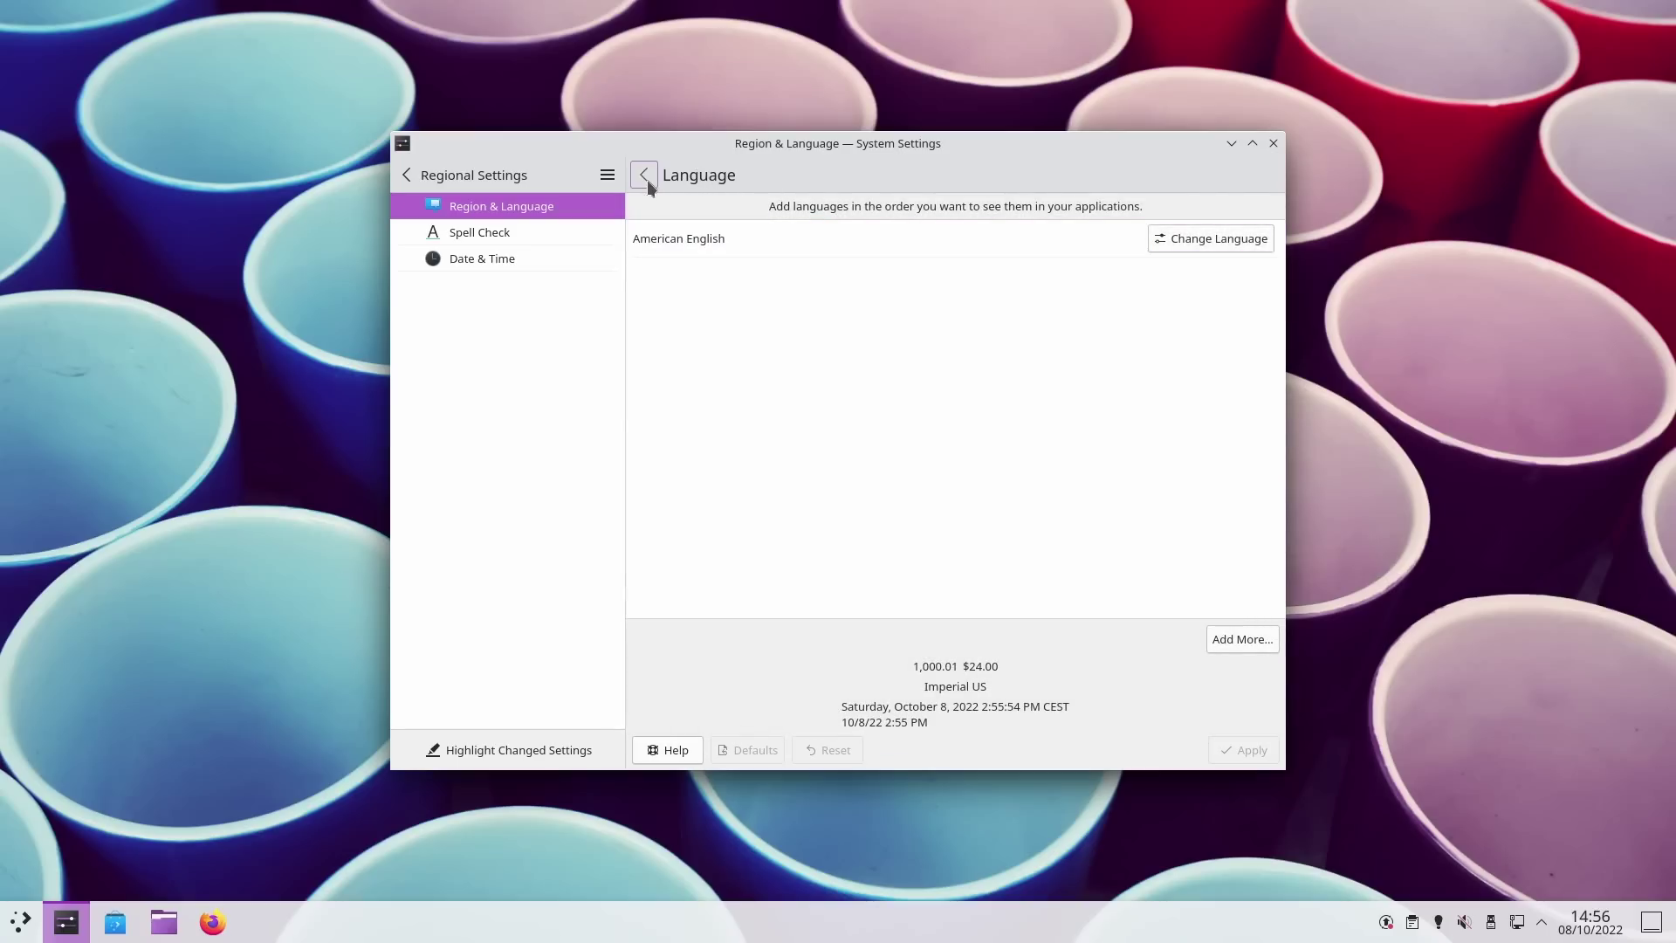
click(646, 179)
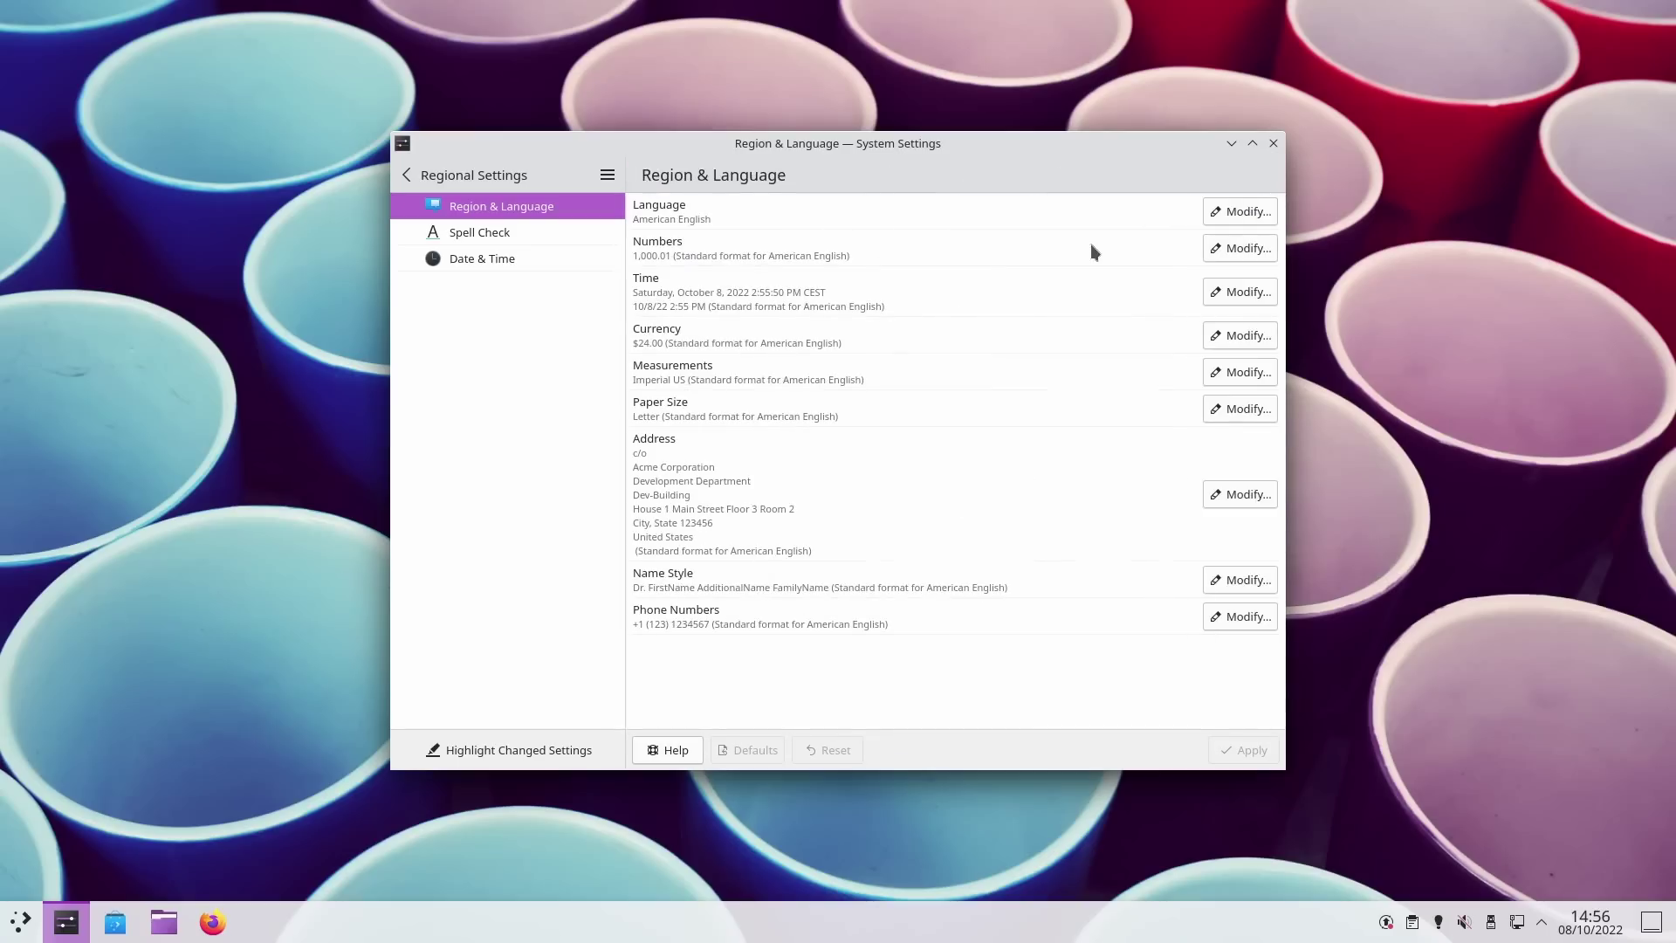
click(1222, 253)
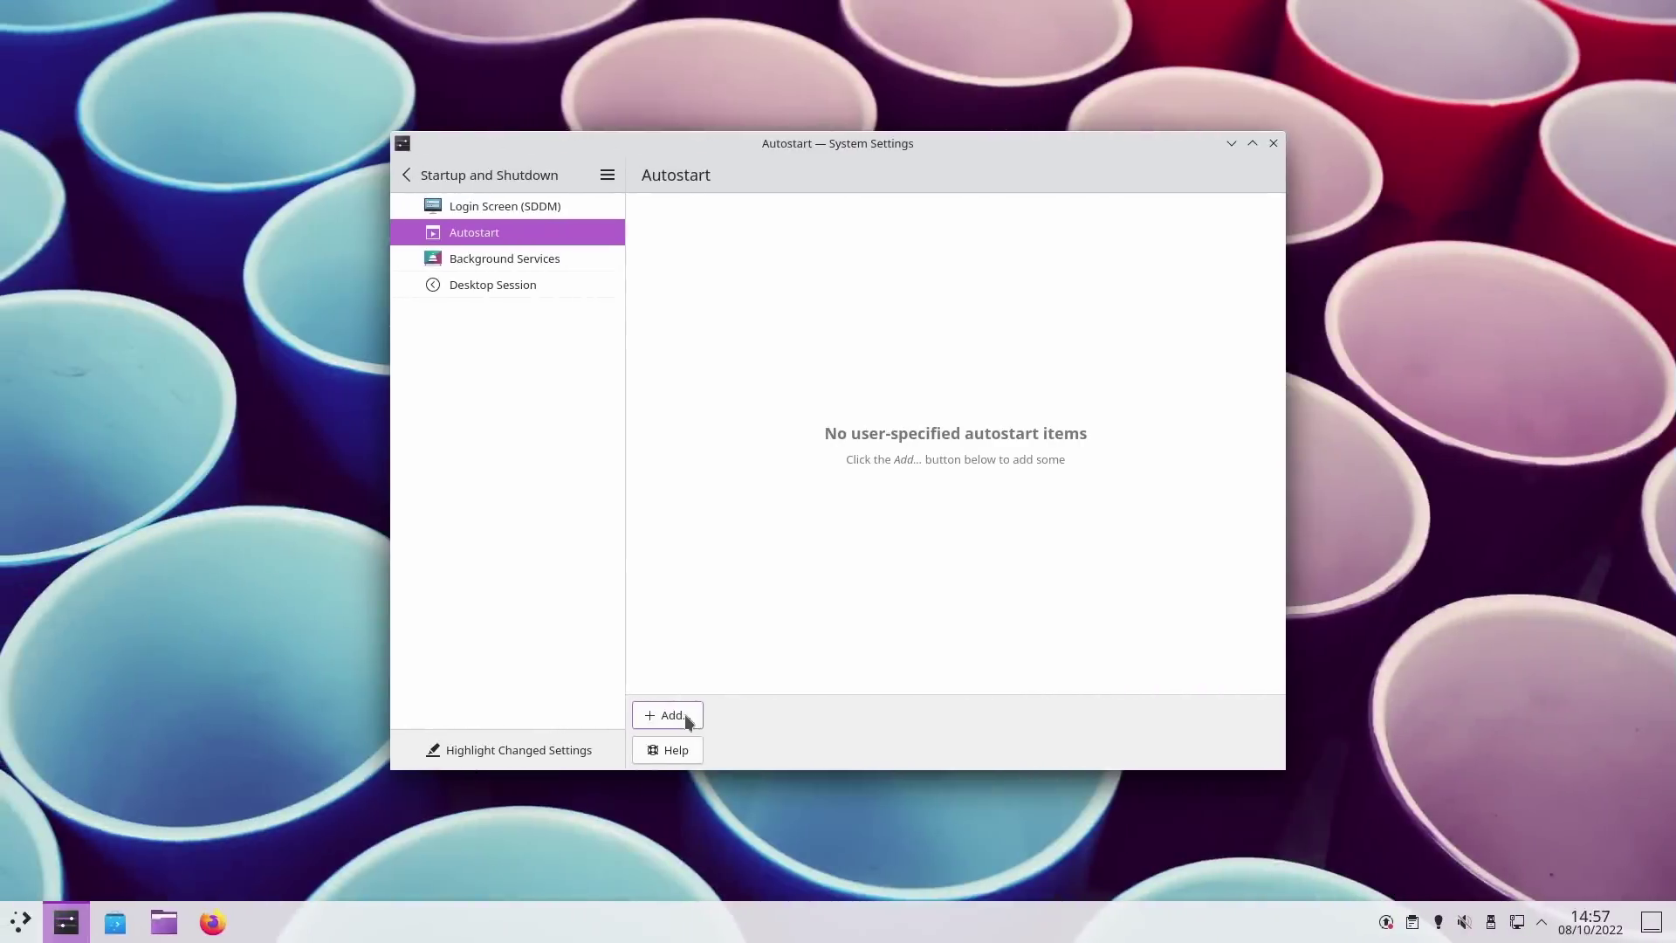
Add Documents/dolphin as an autostart login script and dismiss the executable warning
click(684, 714)
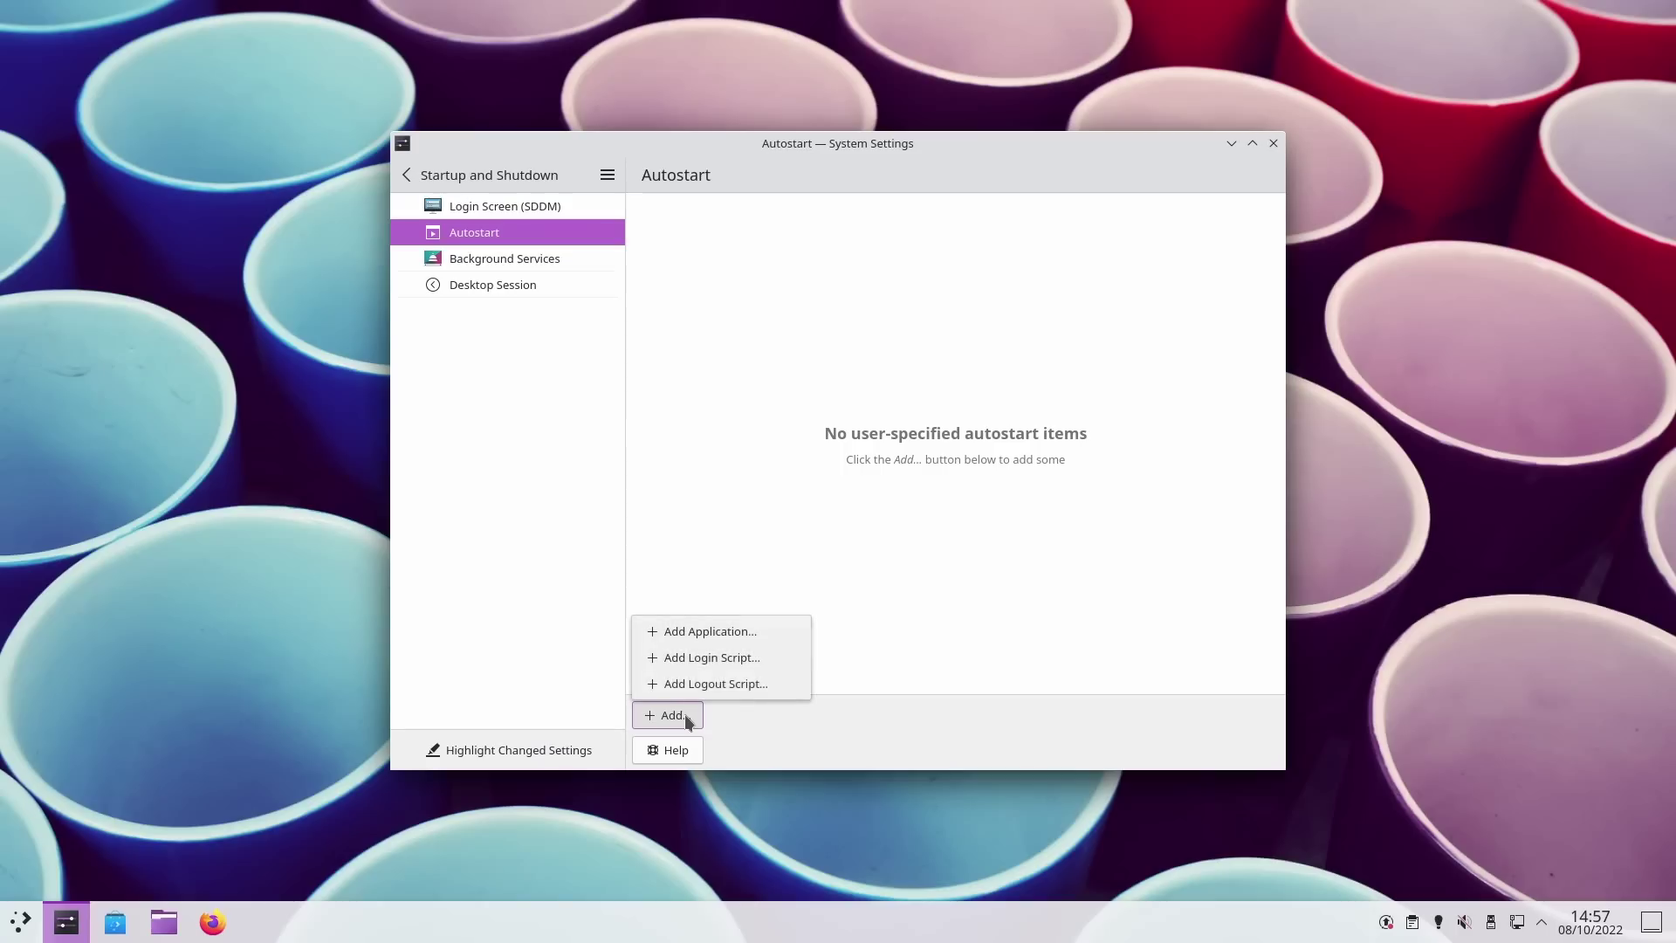
click(703, 657)
double_click(643, 330)
click(596, 313)
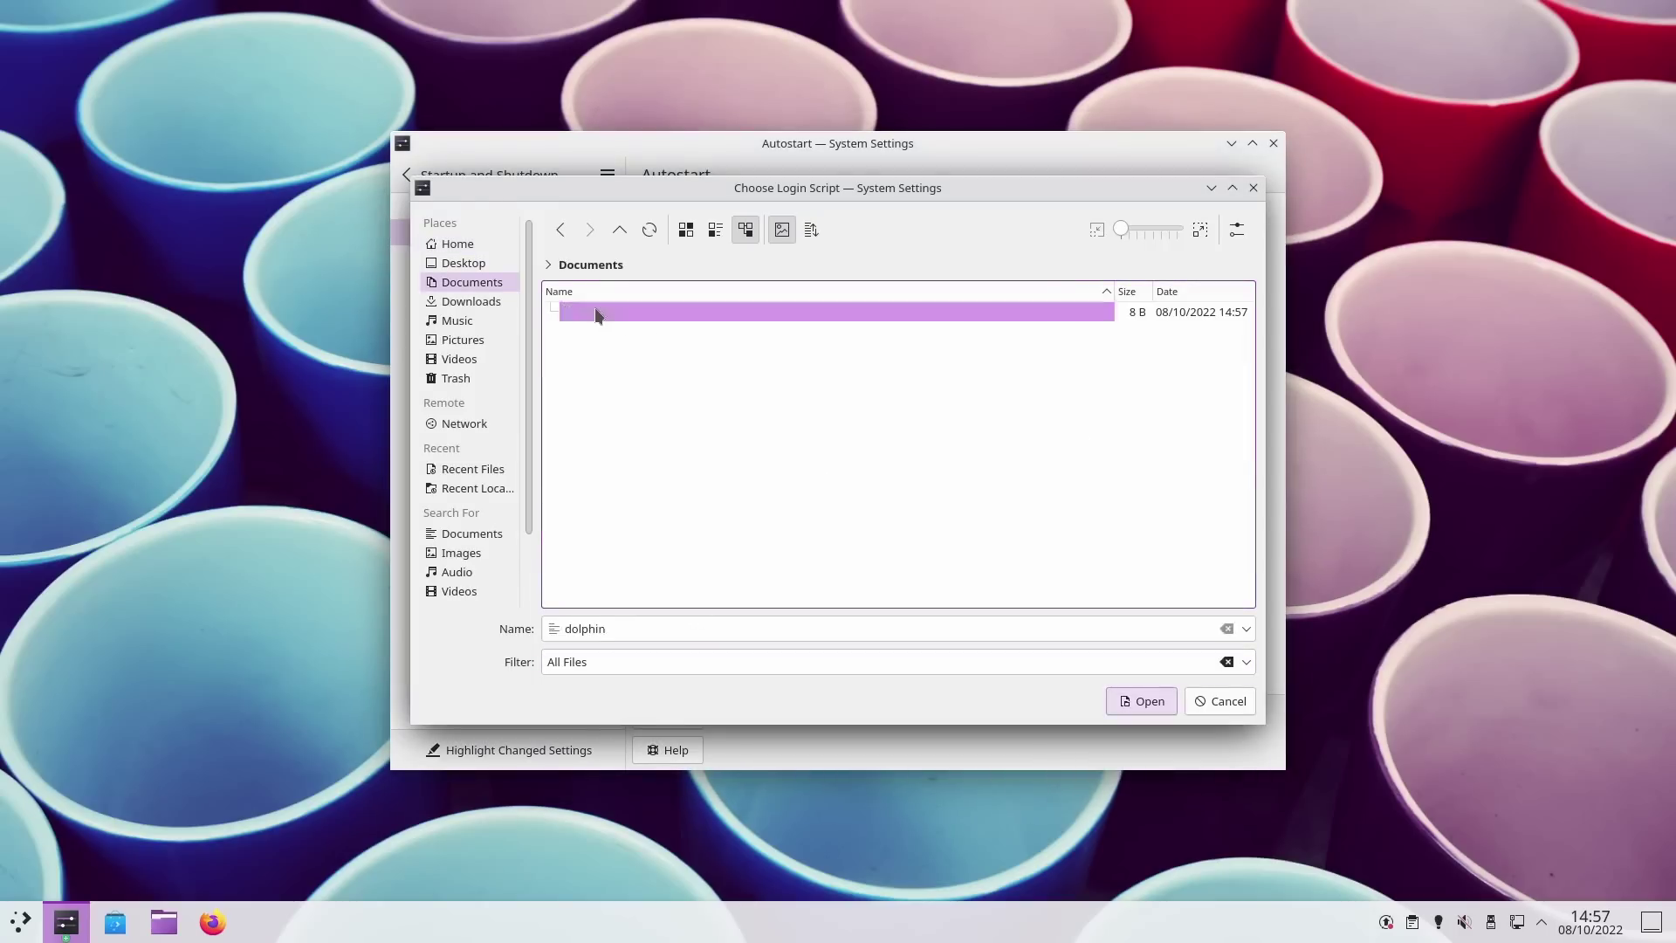
double_click(595, 308)
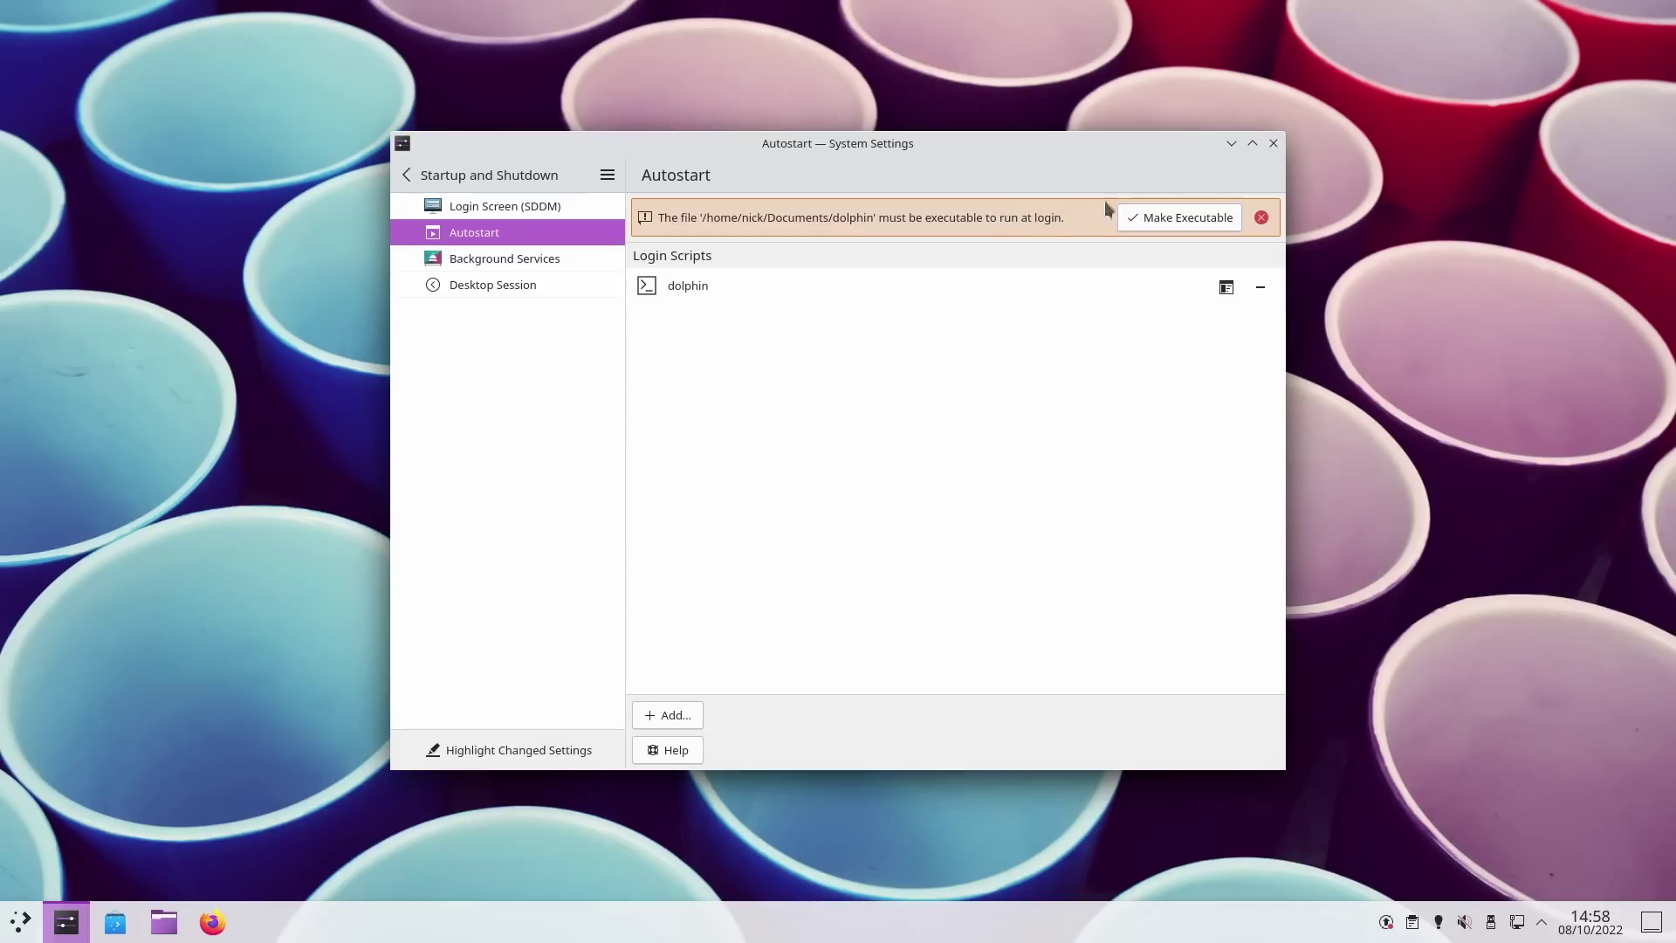
click(1176, 221)
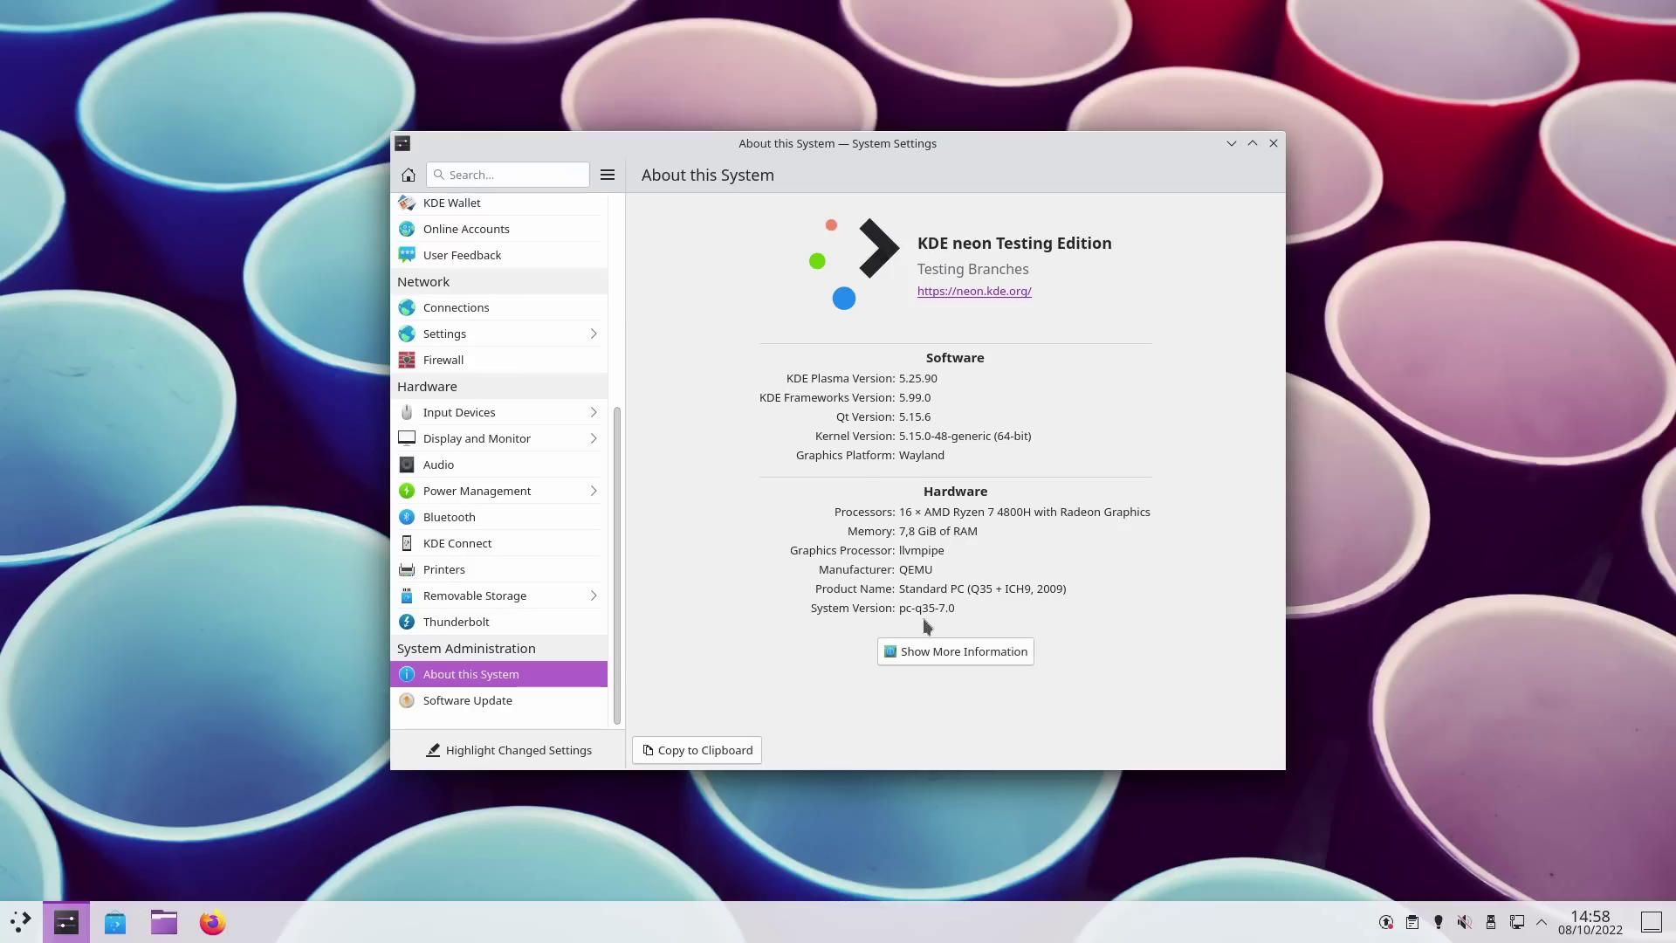
Launch Info Center from About this System's Show More Information and open the Devices pages
click(929, 660)
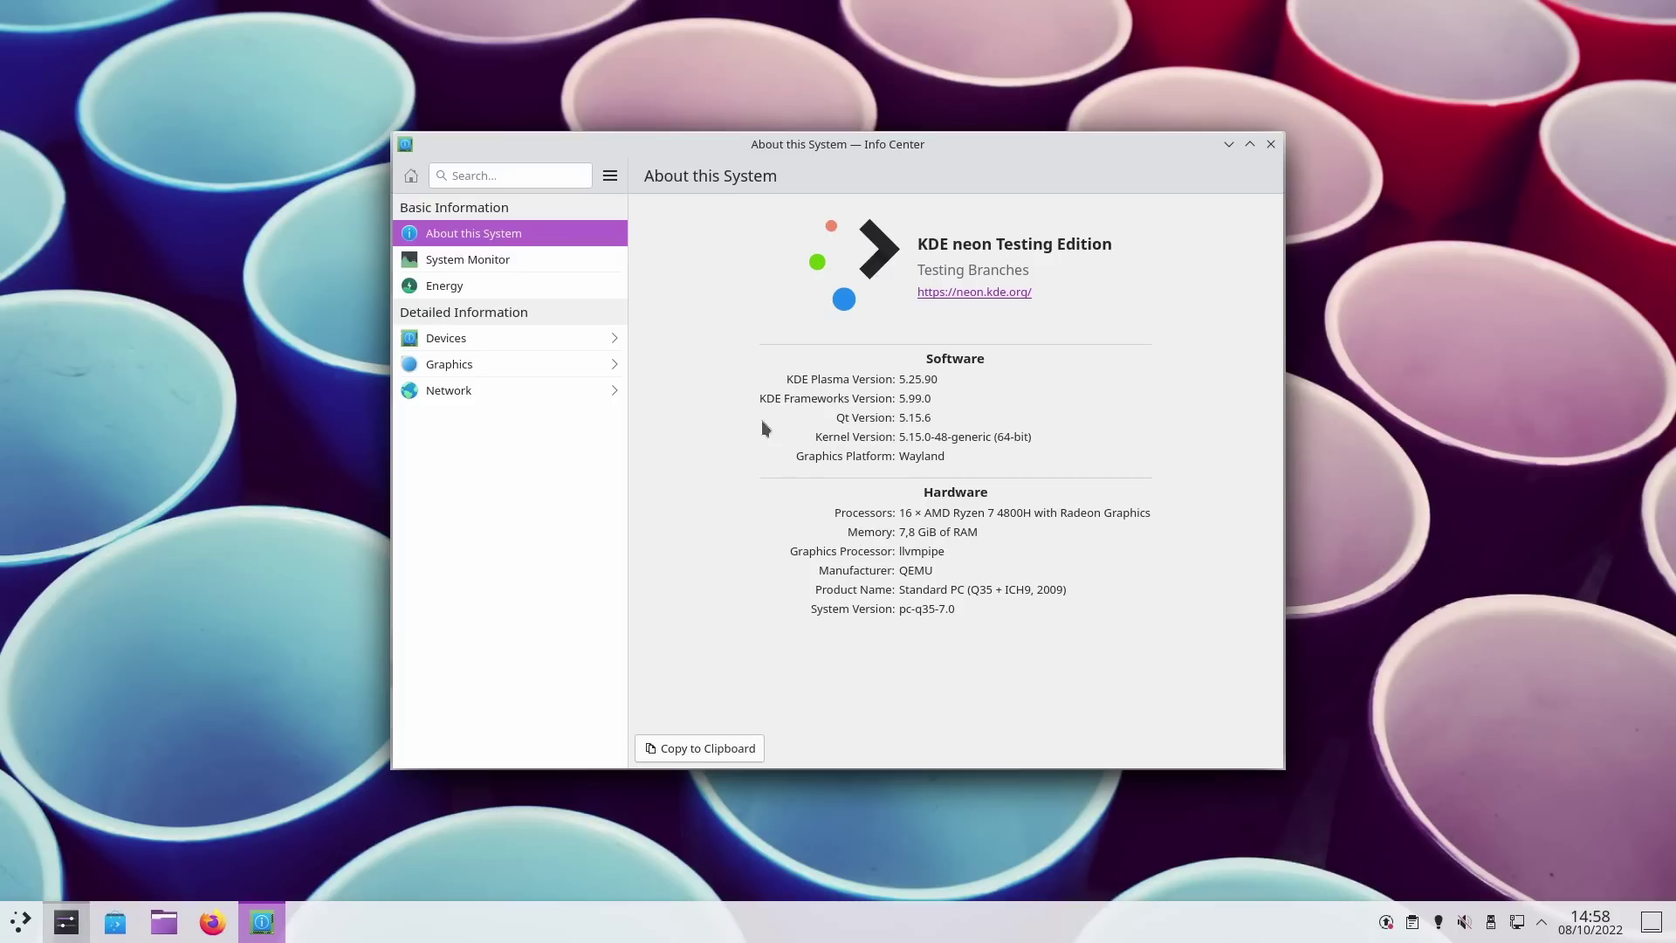
click(468, 342)
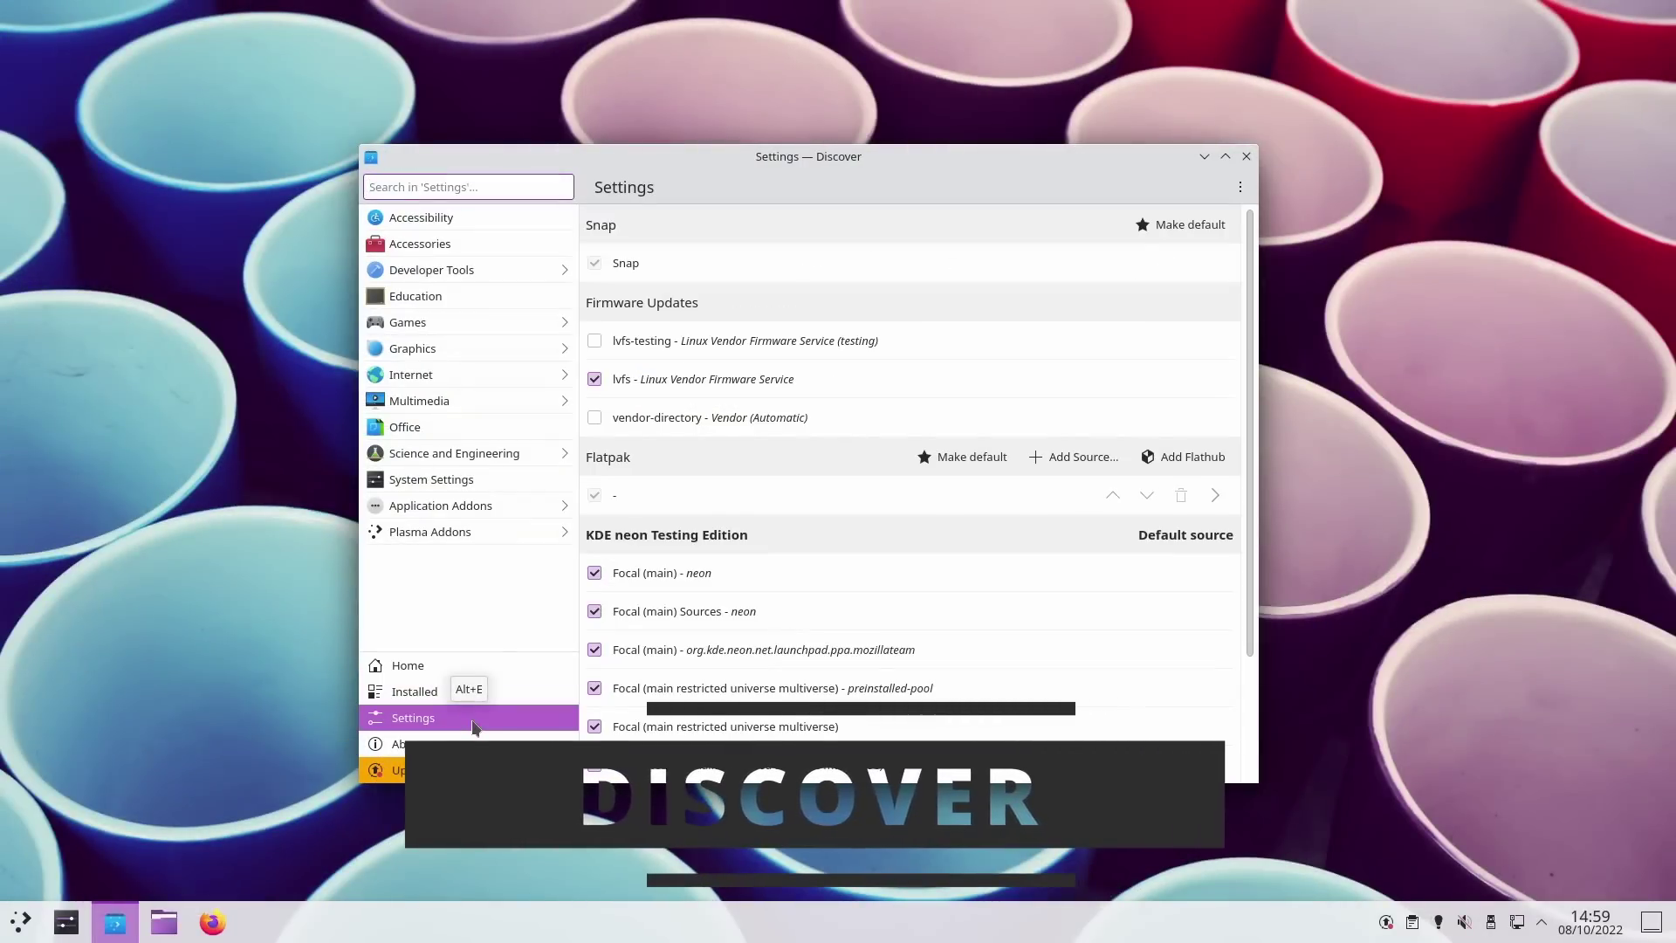
Open Configure Updates from Discover's ⋮ menu and check the Daily notification frequency choices
click(1240, 187)
click(1135, 273)
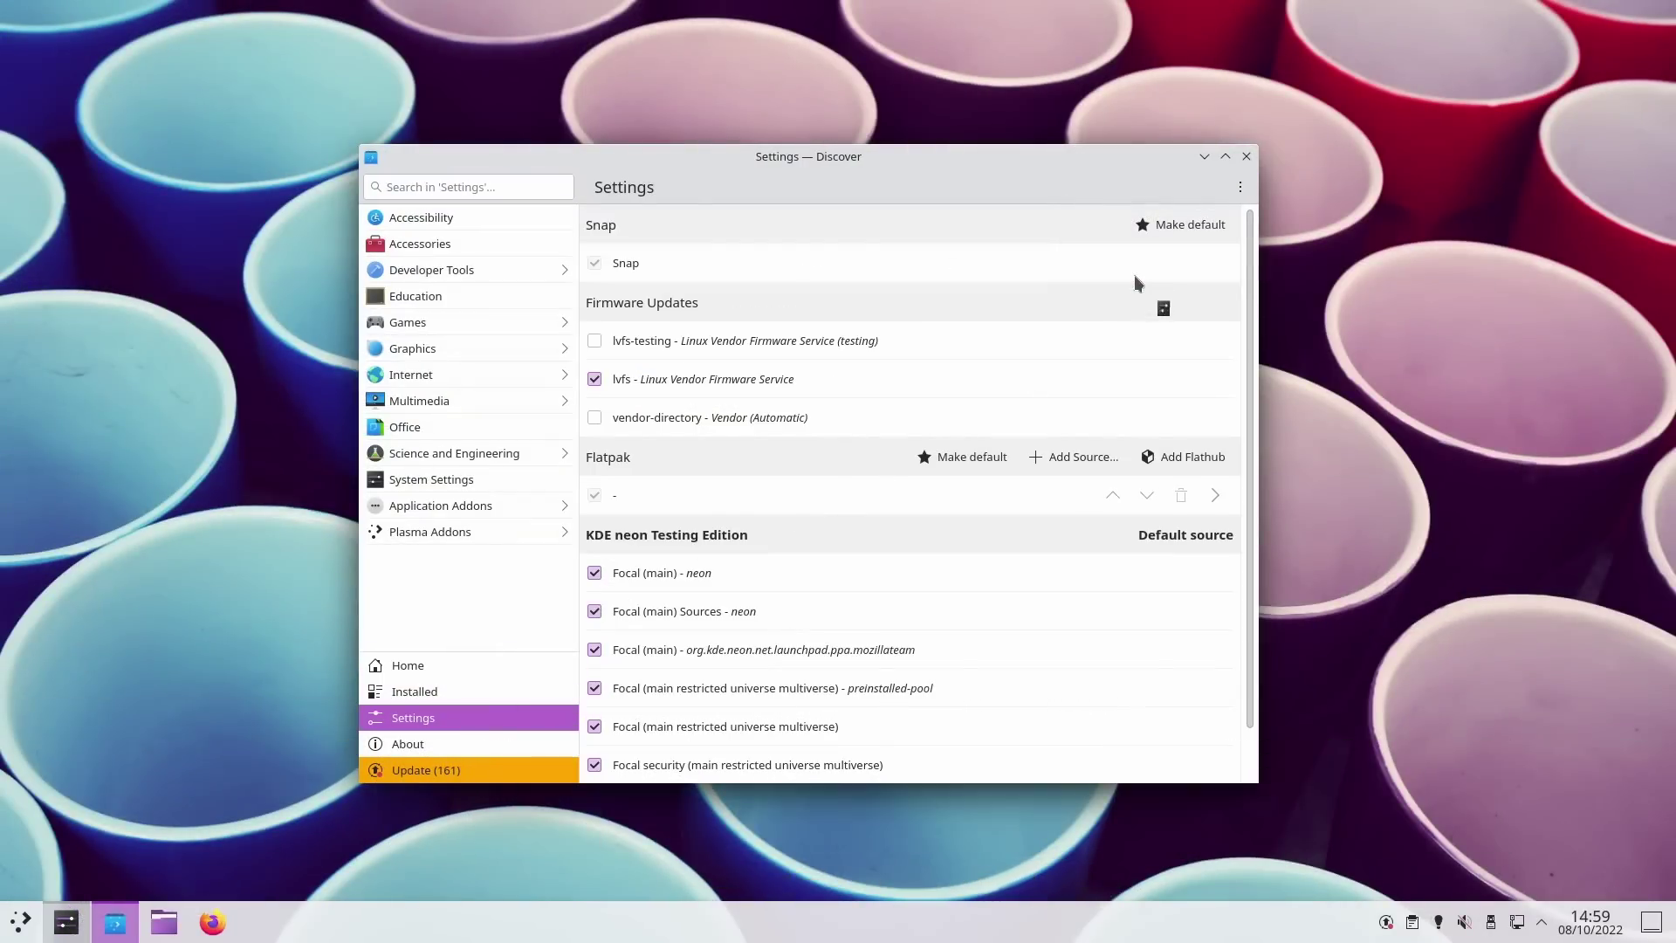
drag(971, 145, 941, 157)
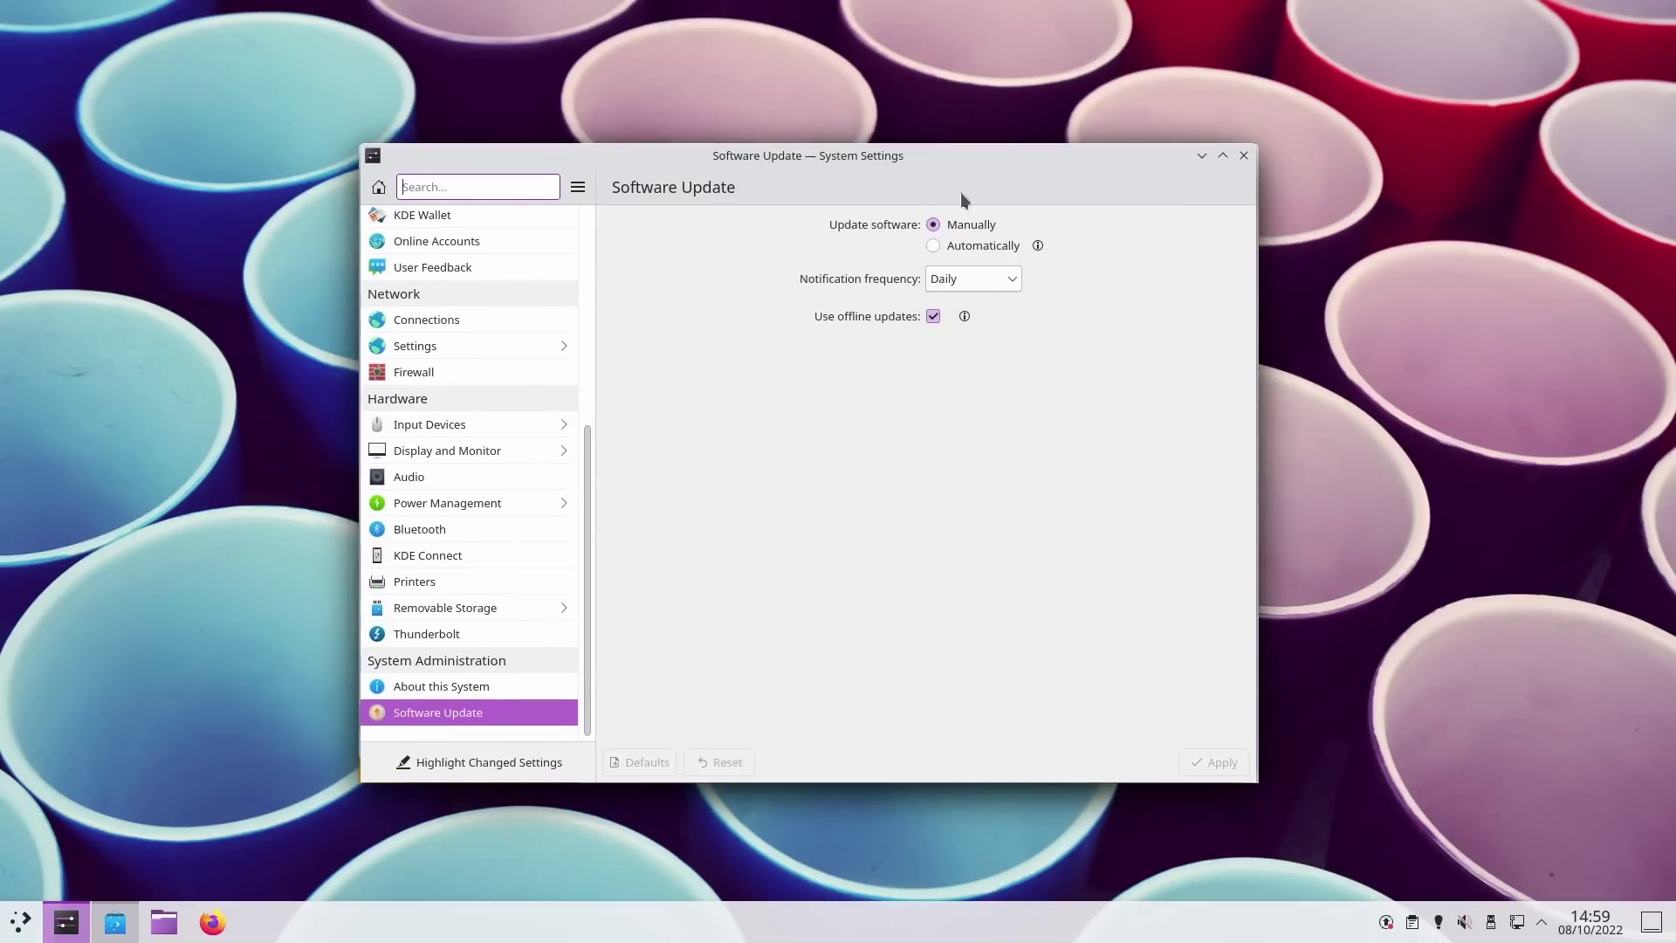
click(981, 277)
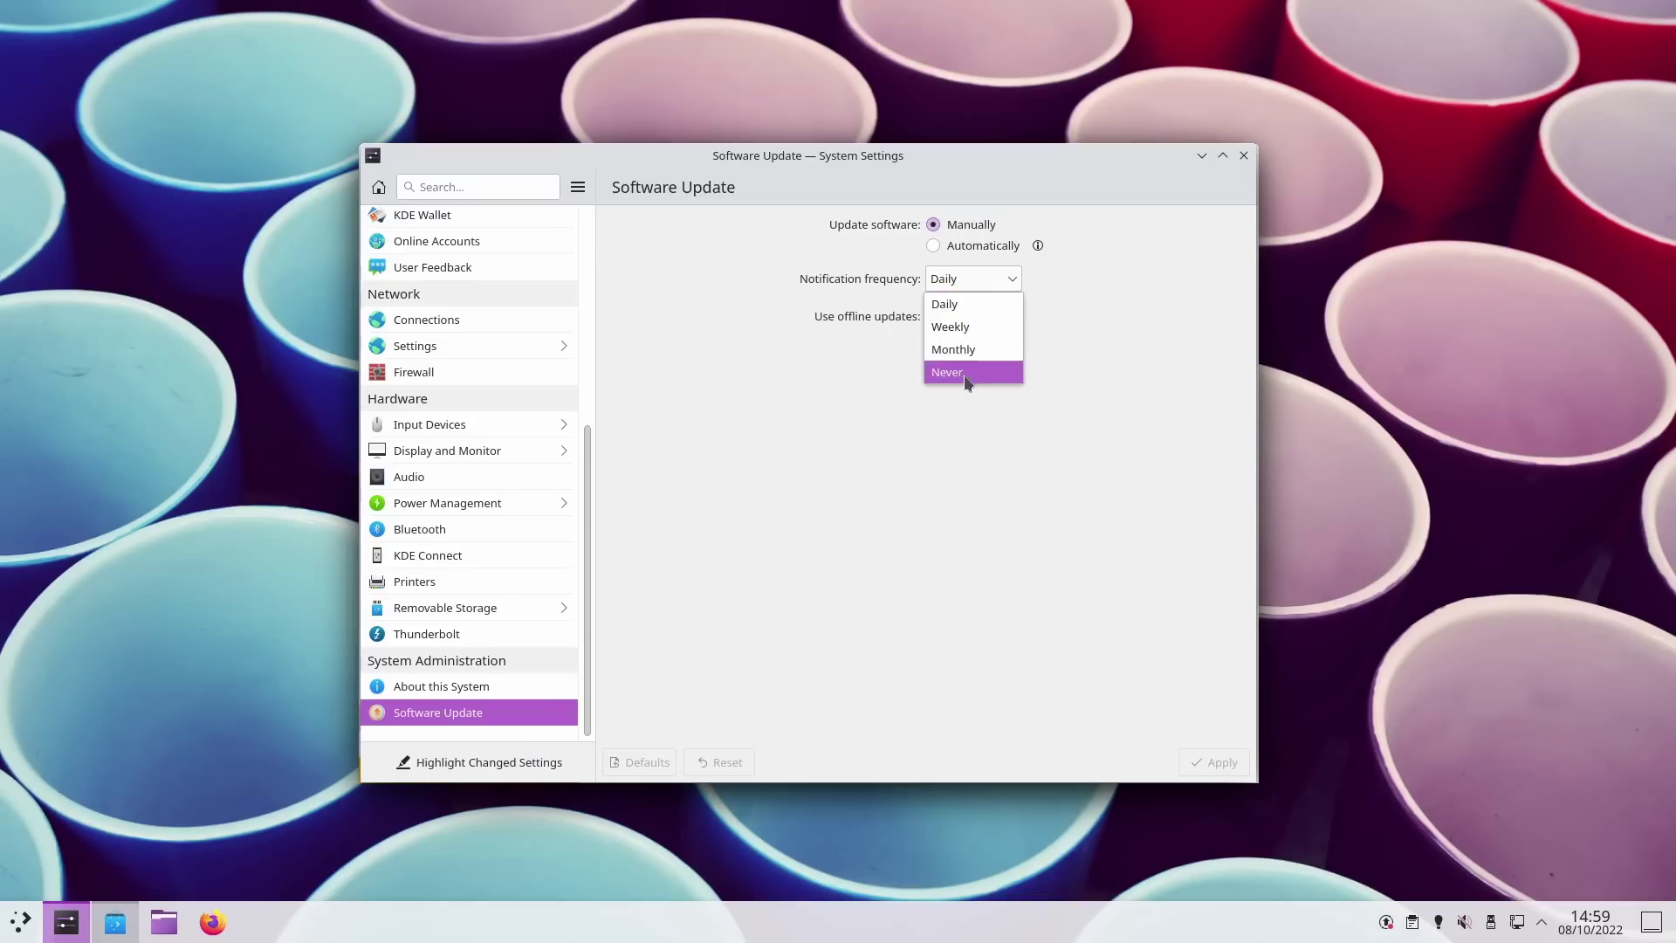
Close System Settings and reopen Configure Updates from Discover's ⋮ menu
click(1244, 157)
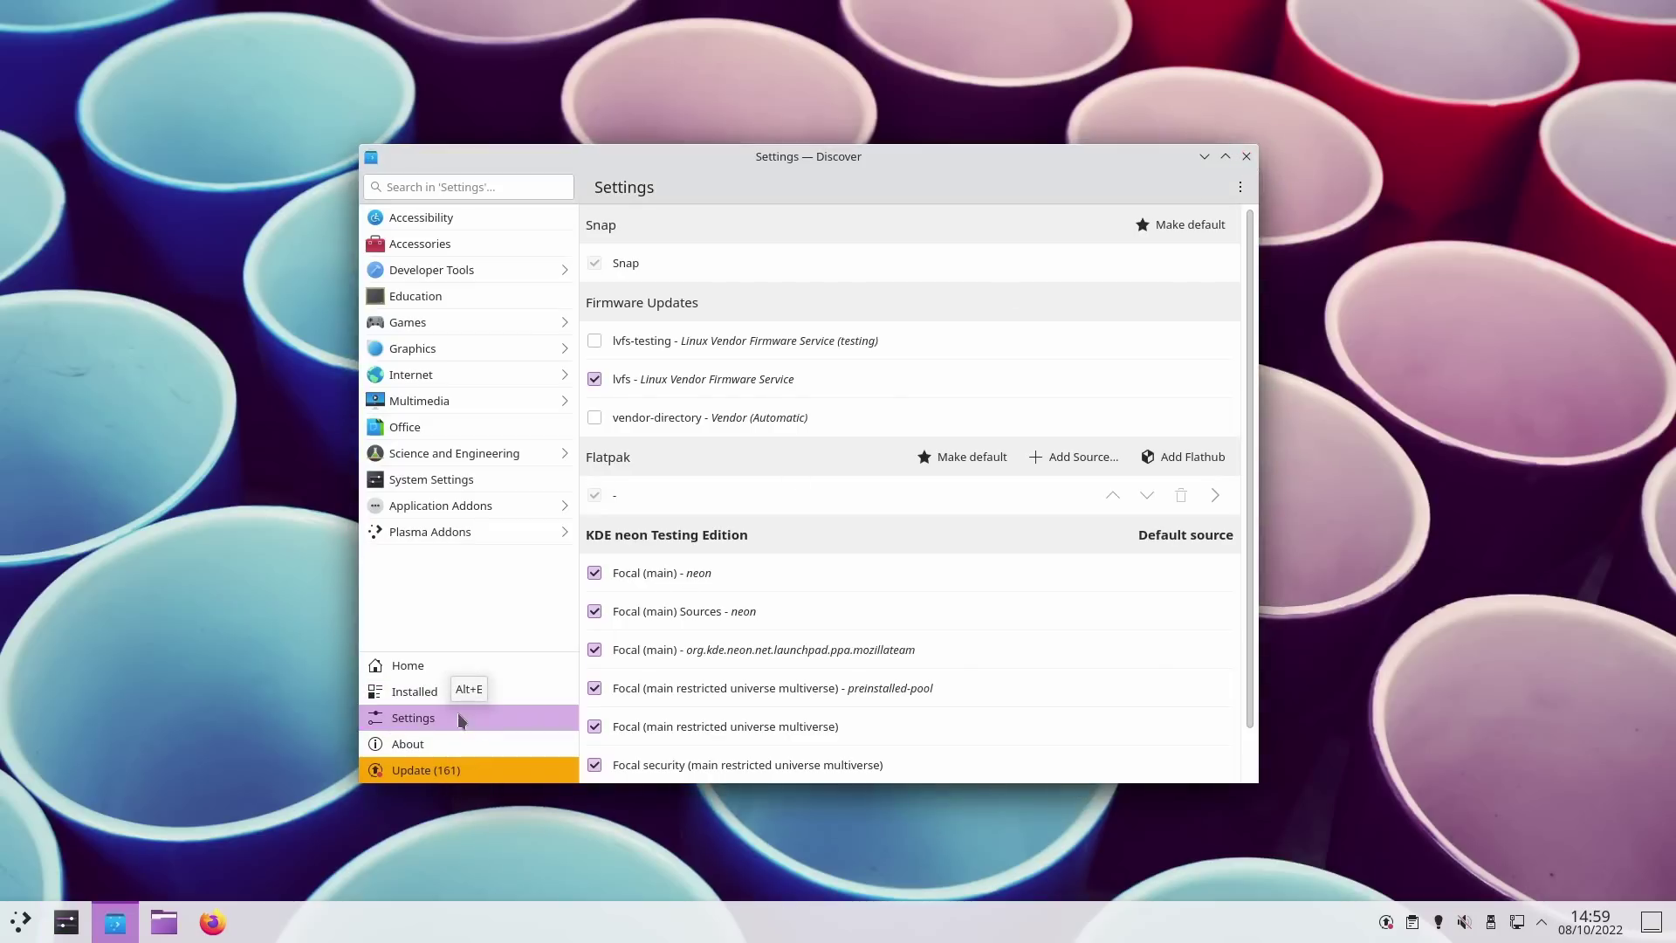
click(1239, 189)
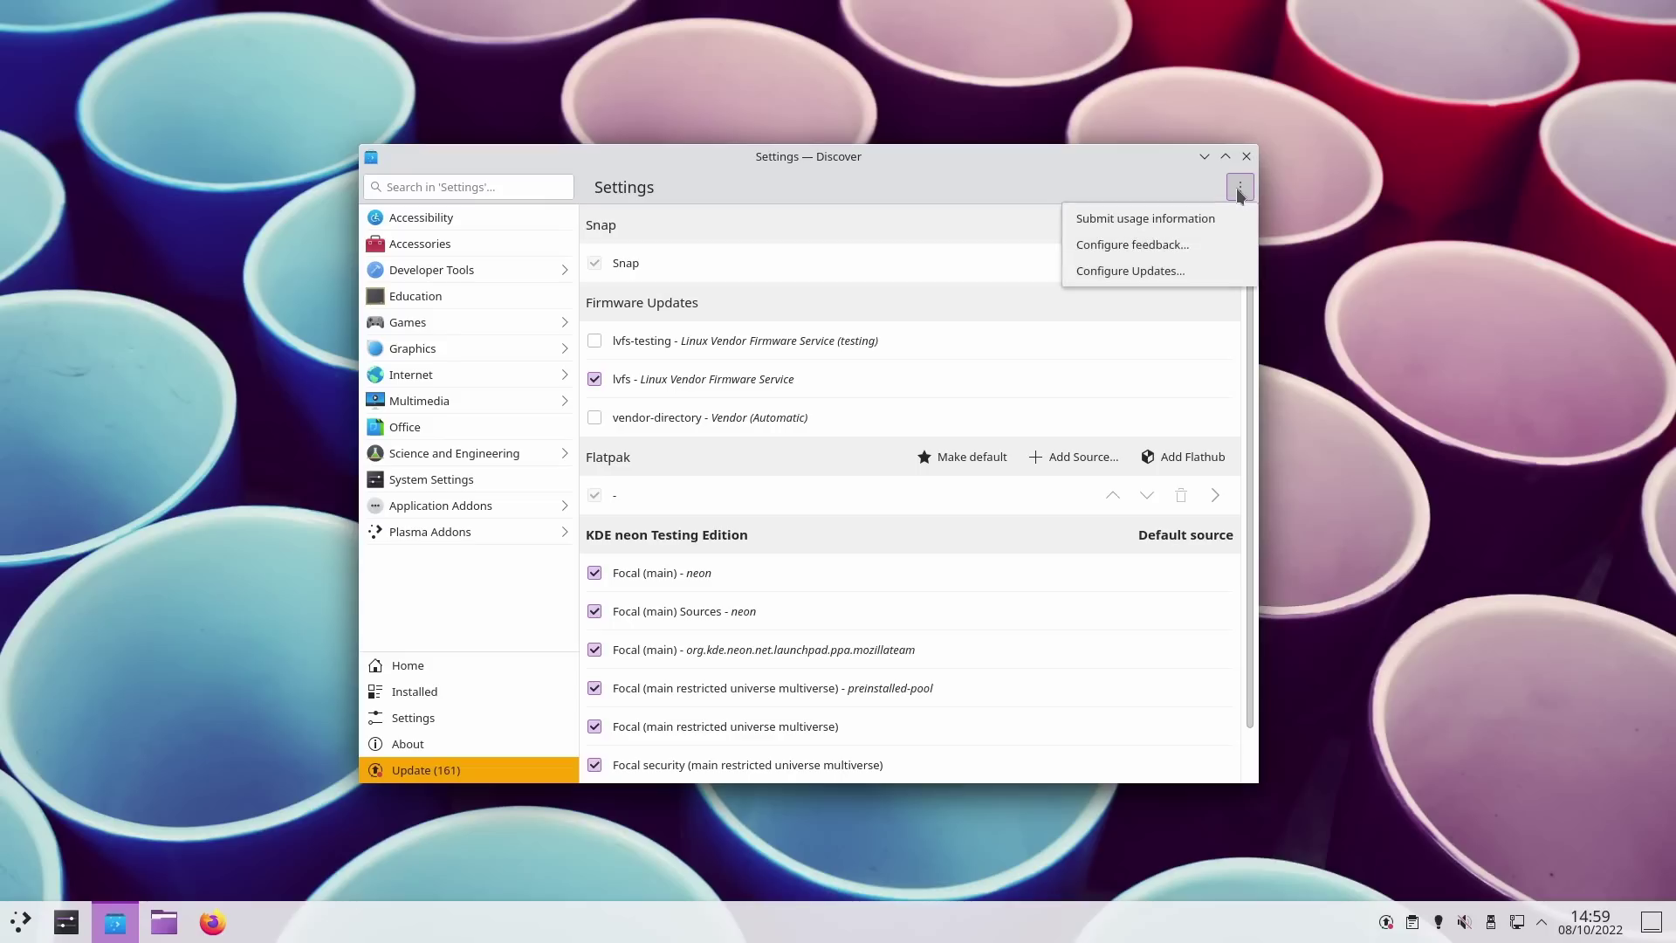
click(1144, 267)
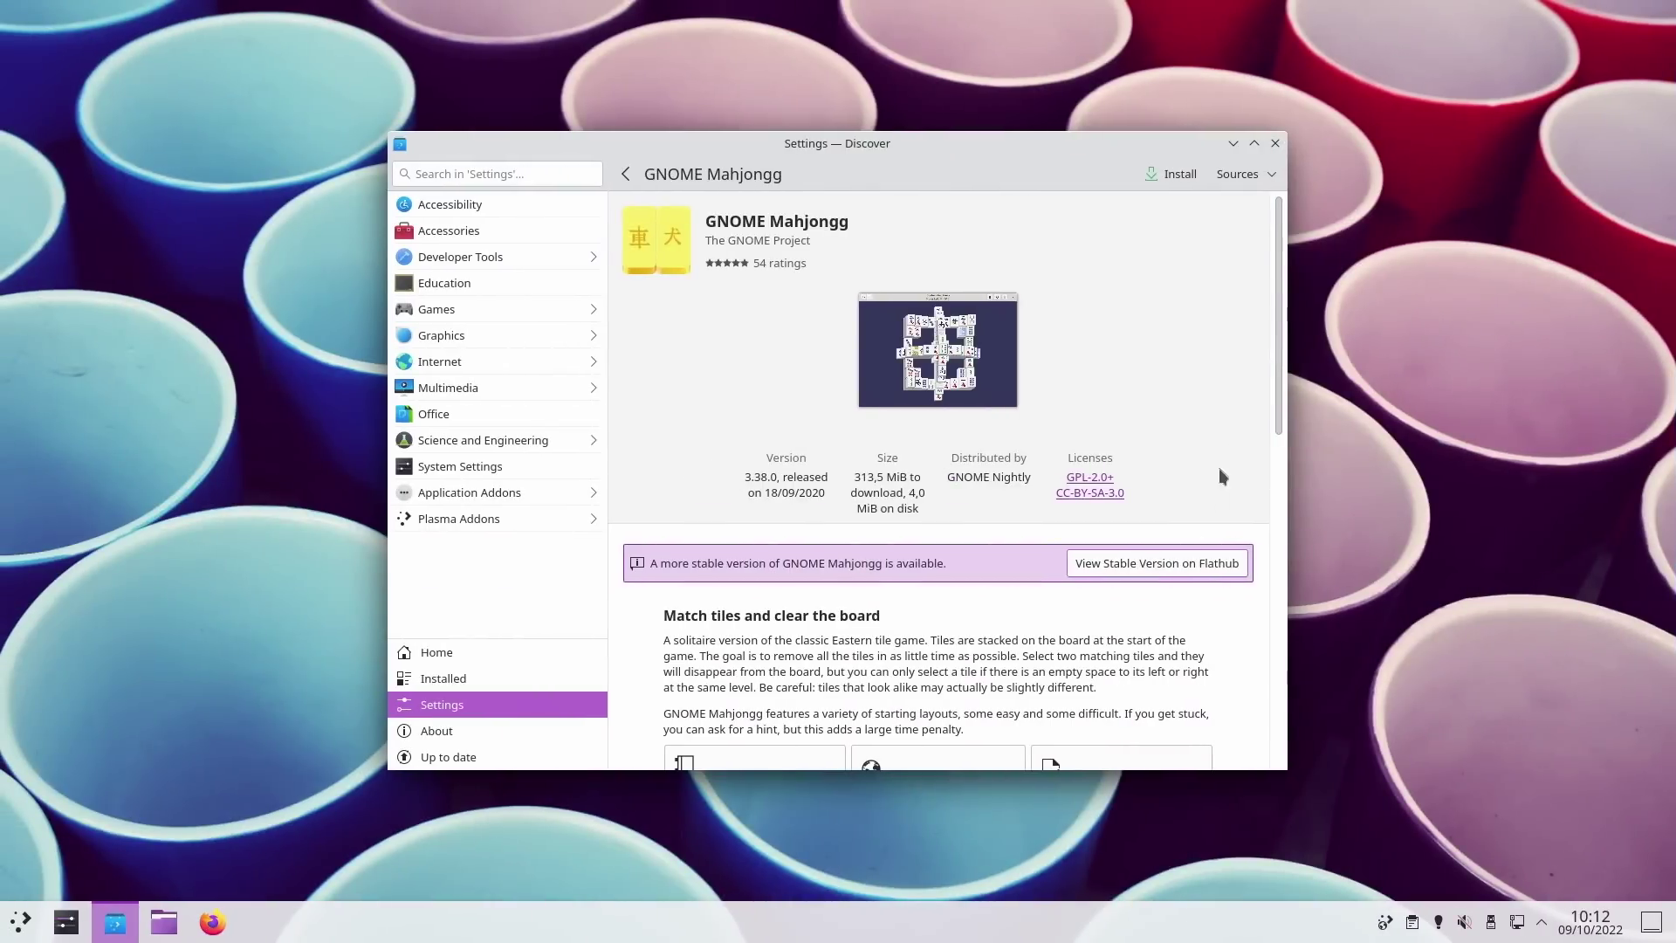
Scroll the GNOME Mahjongg page down to its description, sharing options and Reviews section
drag(1277, 280, 1289, 238)
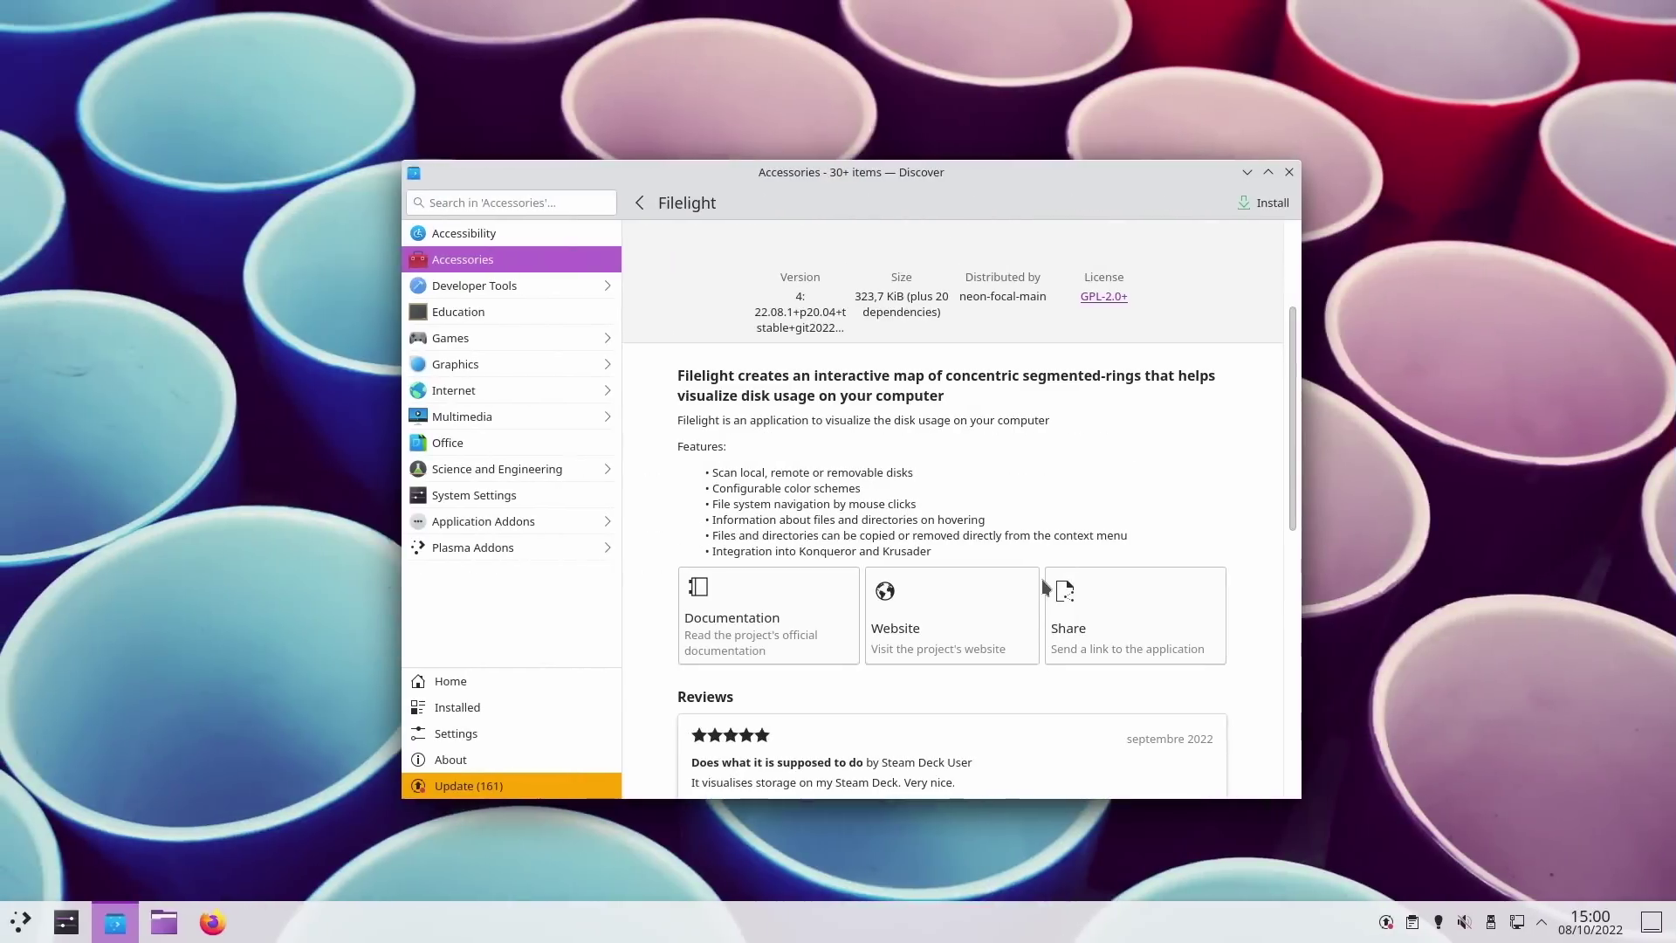
Open Filelight's Share options, preview the QR code's appstream link, then cancel back
click(1134, 620)
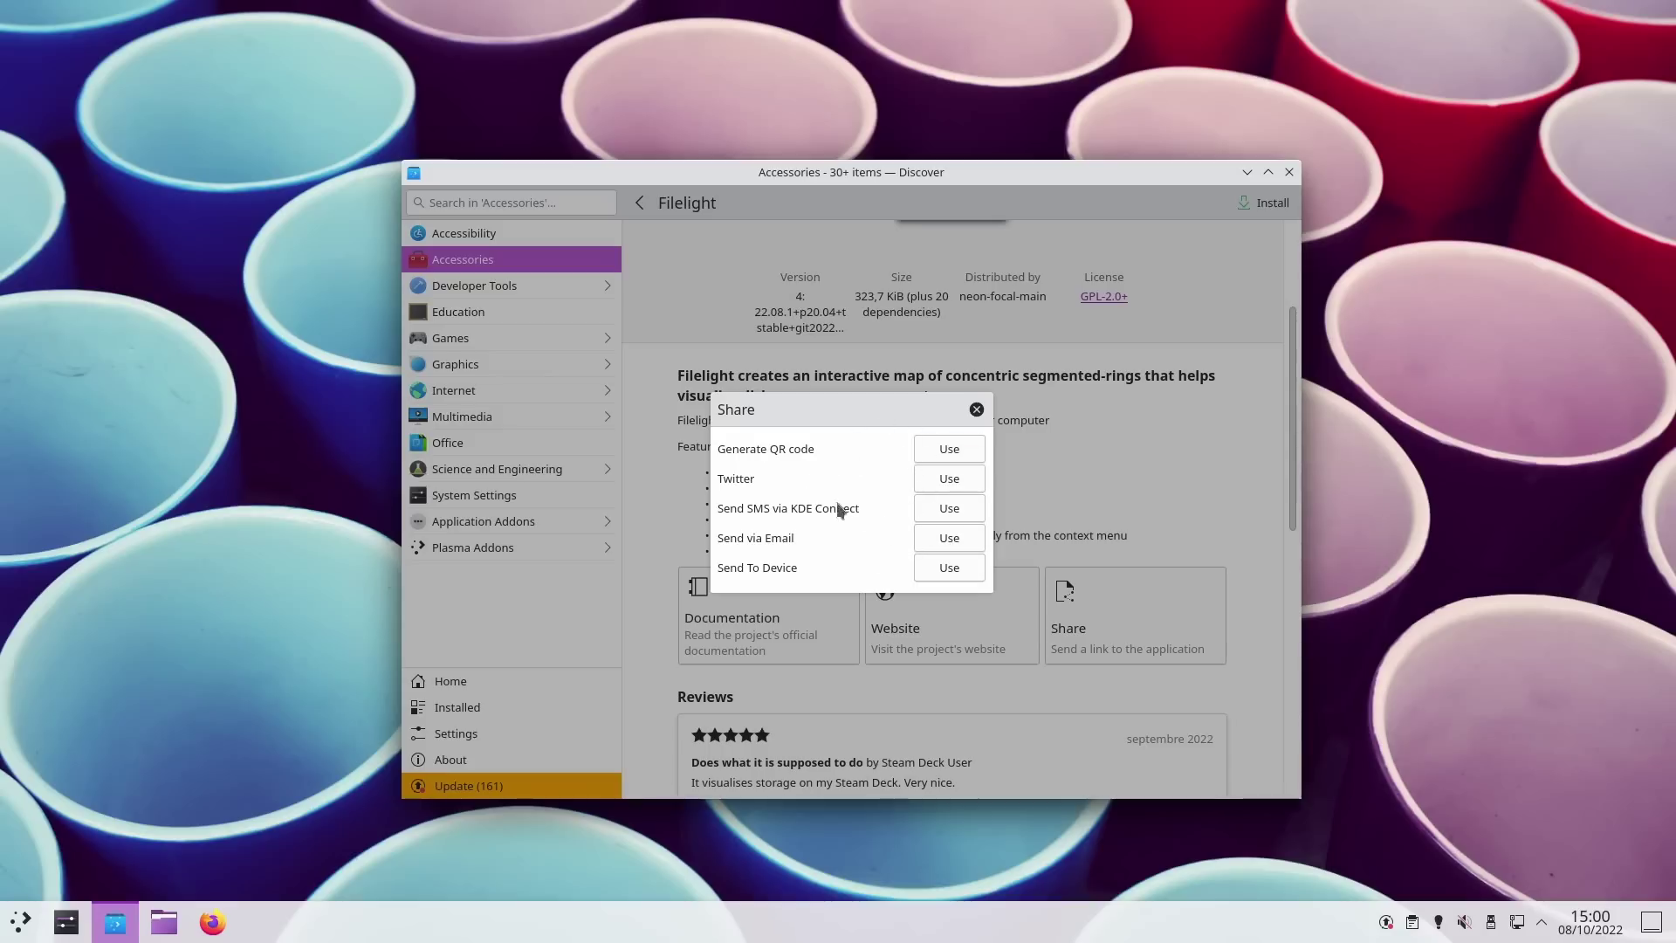
click(954, 452)
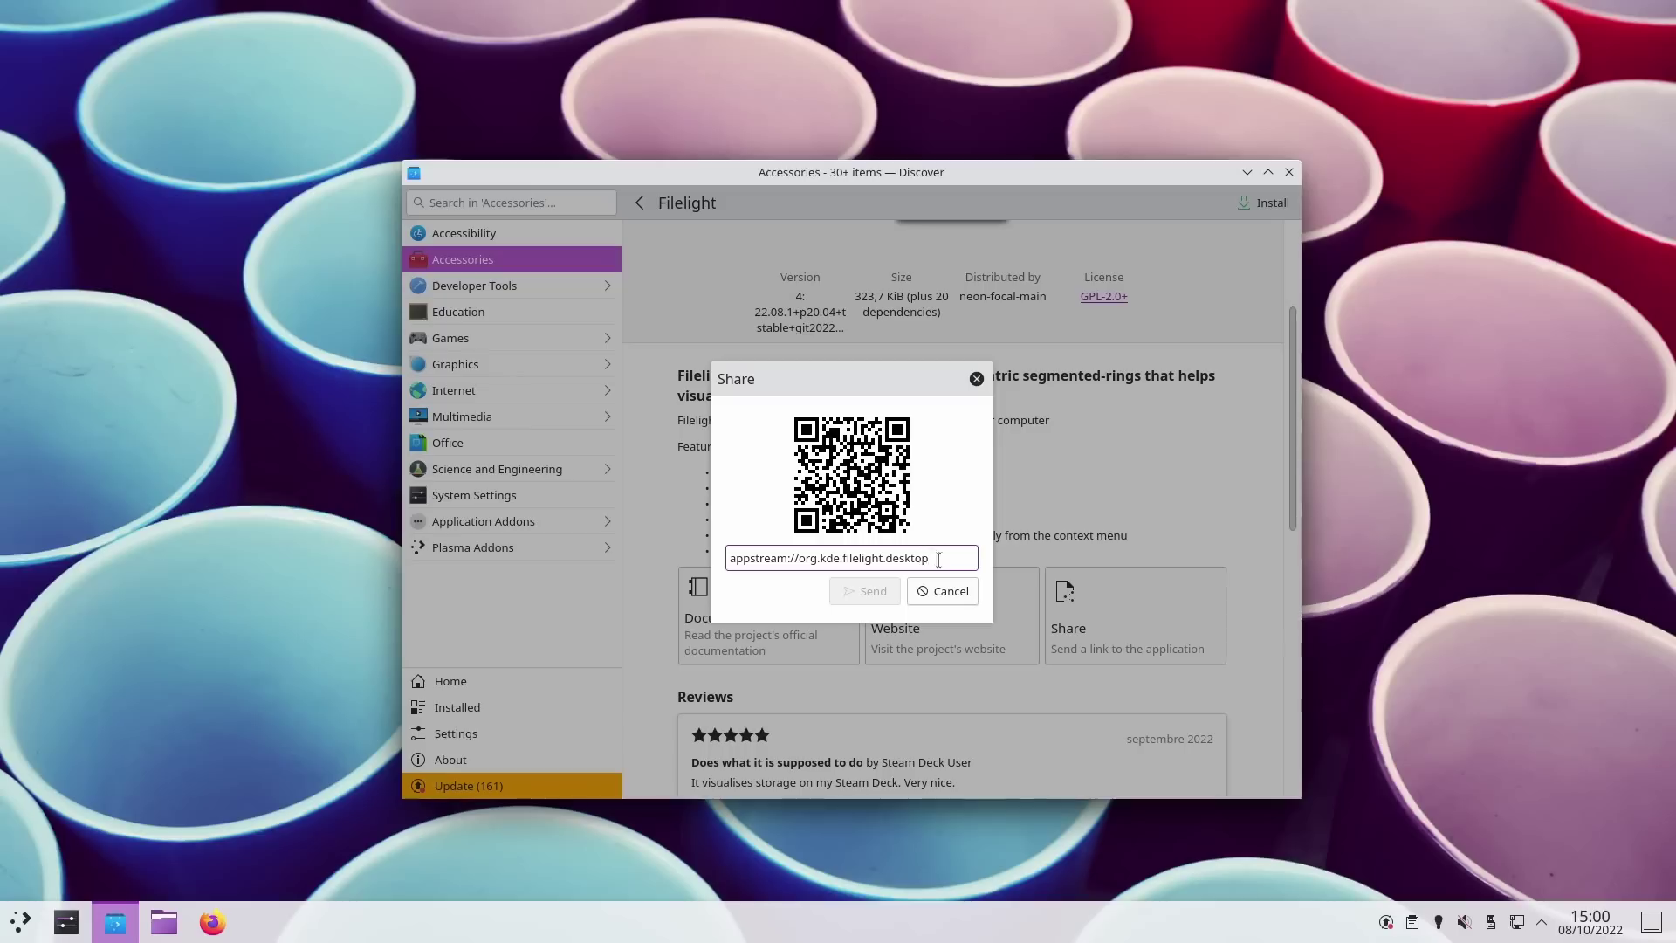
drag(857, 556, 738, 556)
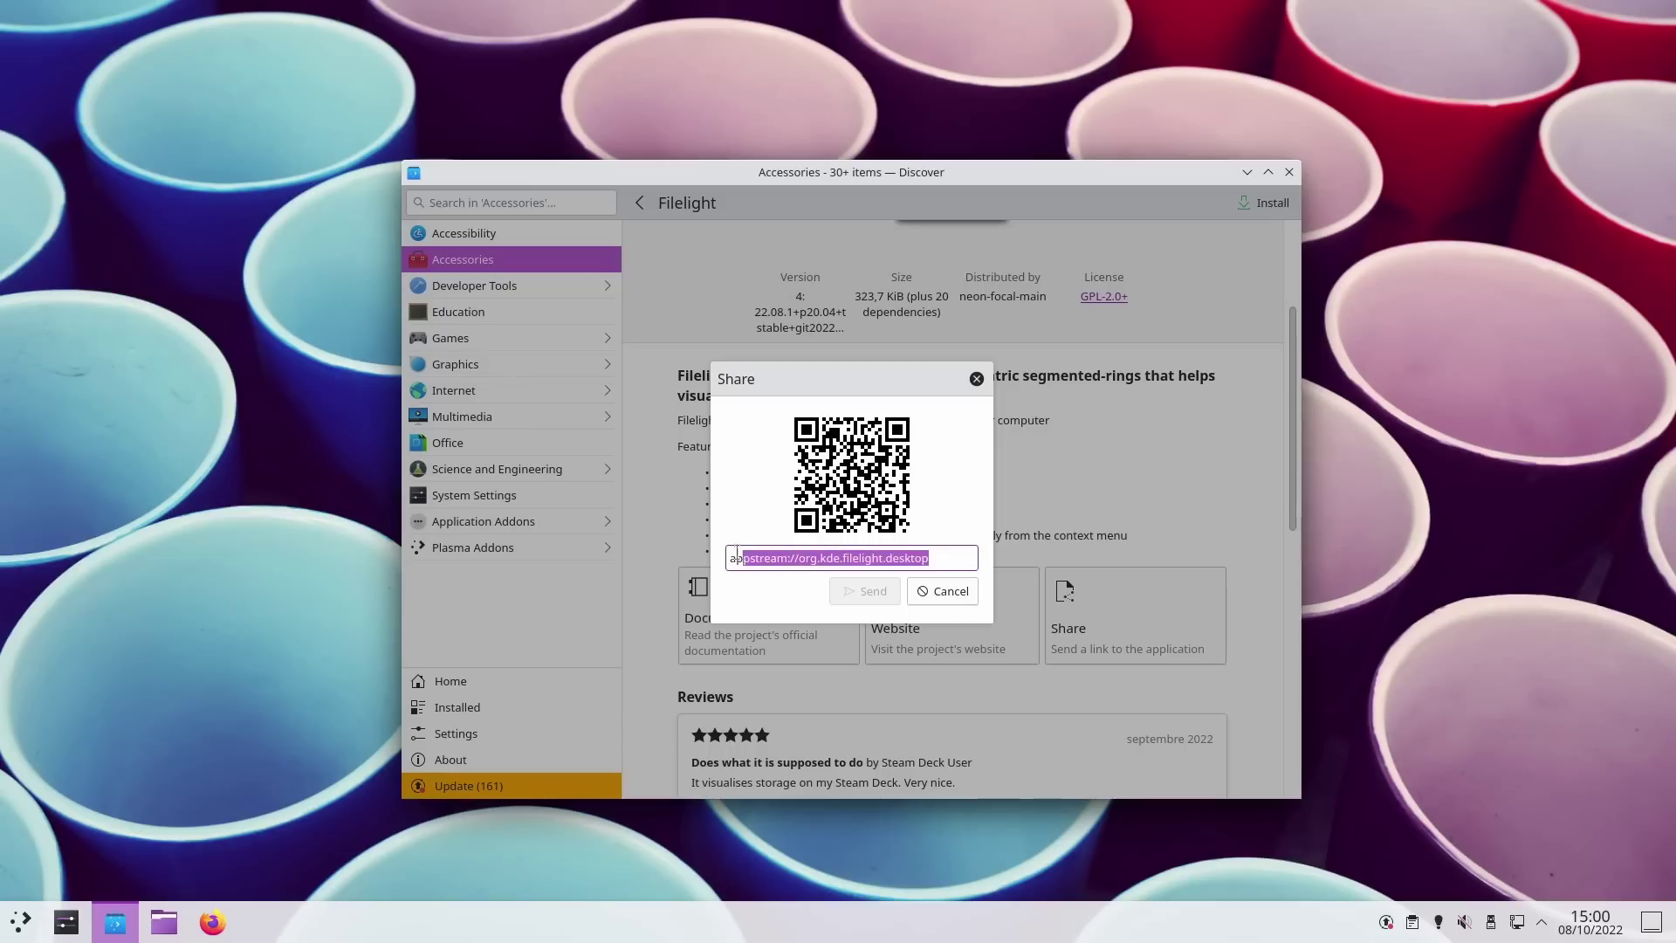
click(839, 563)
key(ctrl+a)
click(934, 568)
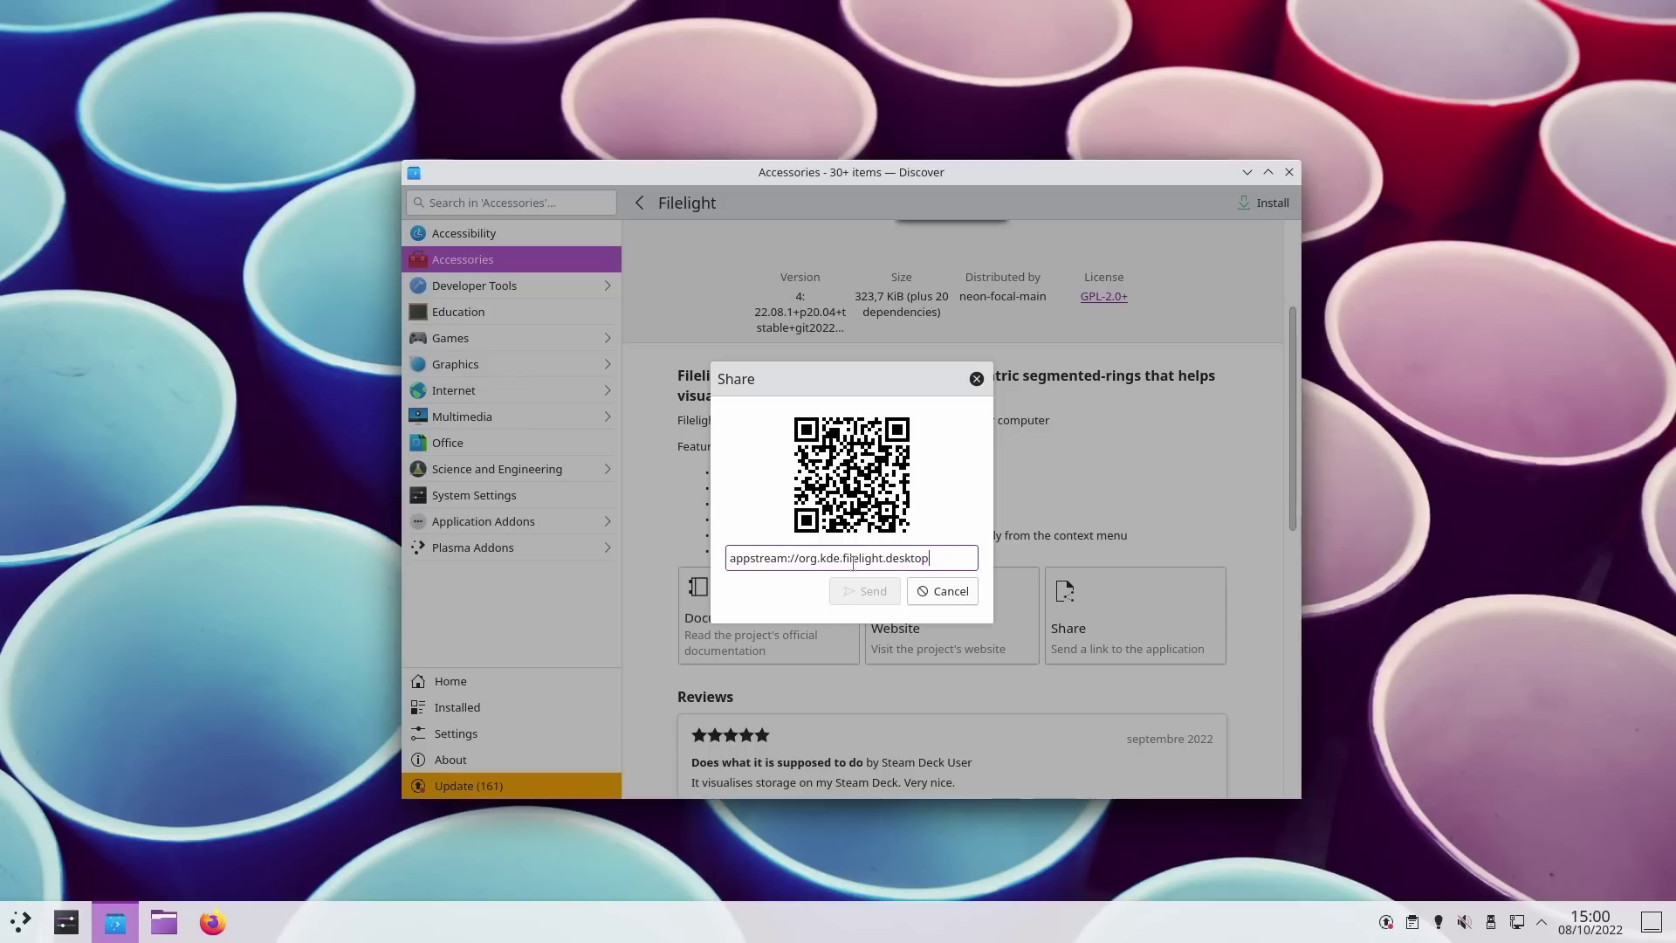
click(940, 599)
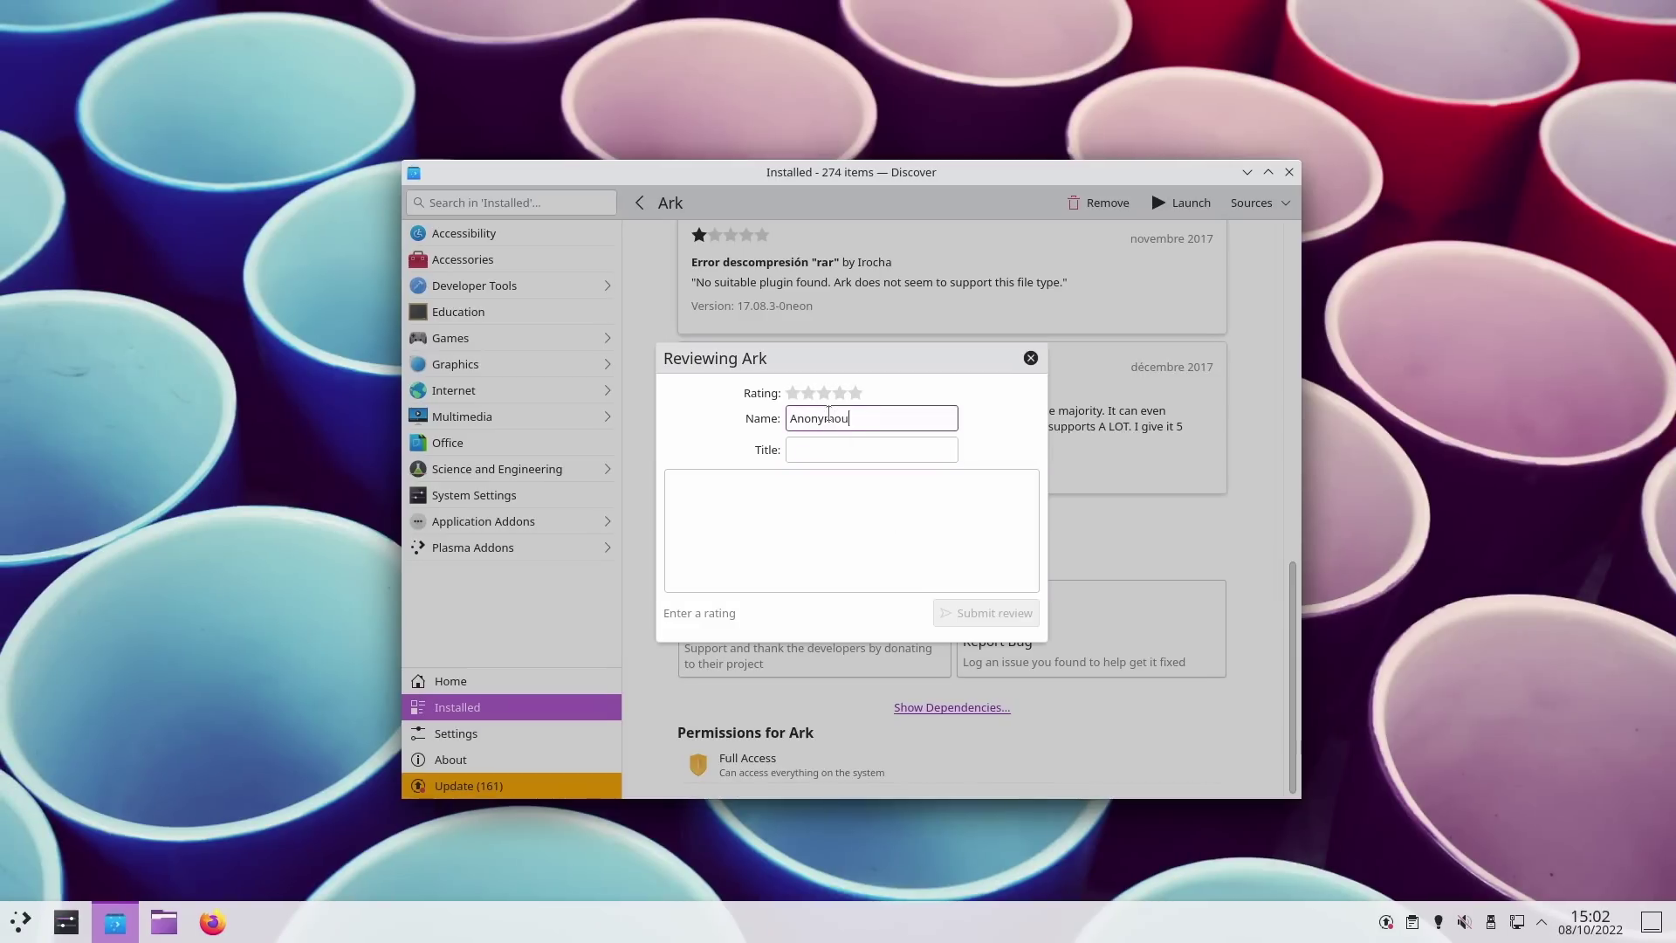
Enter the review title 'Ark makes references to the bible' and move to the review body
click(832, 450)
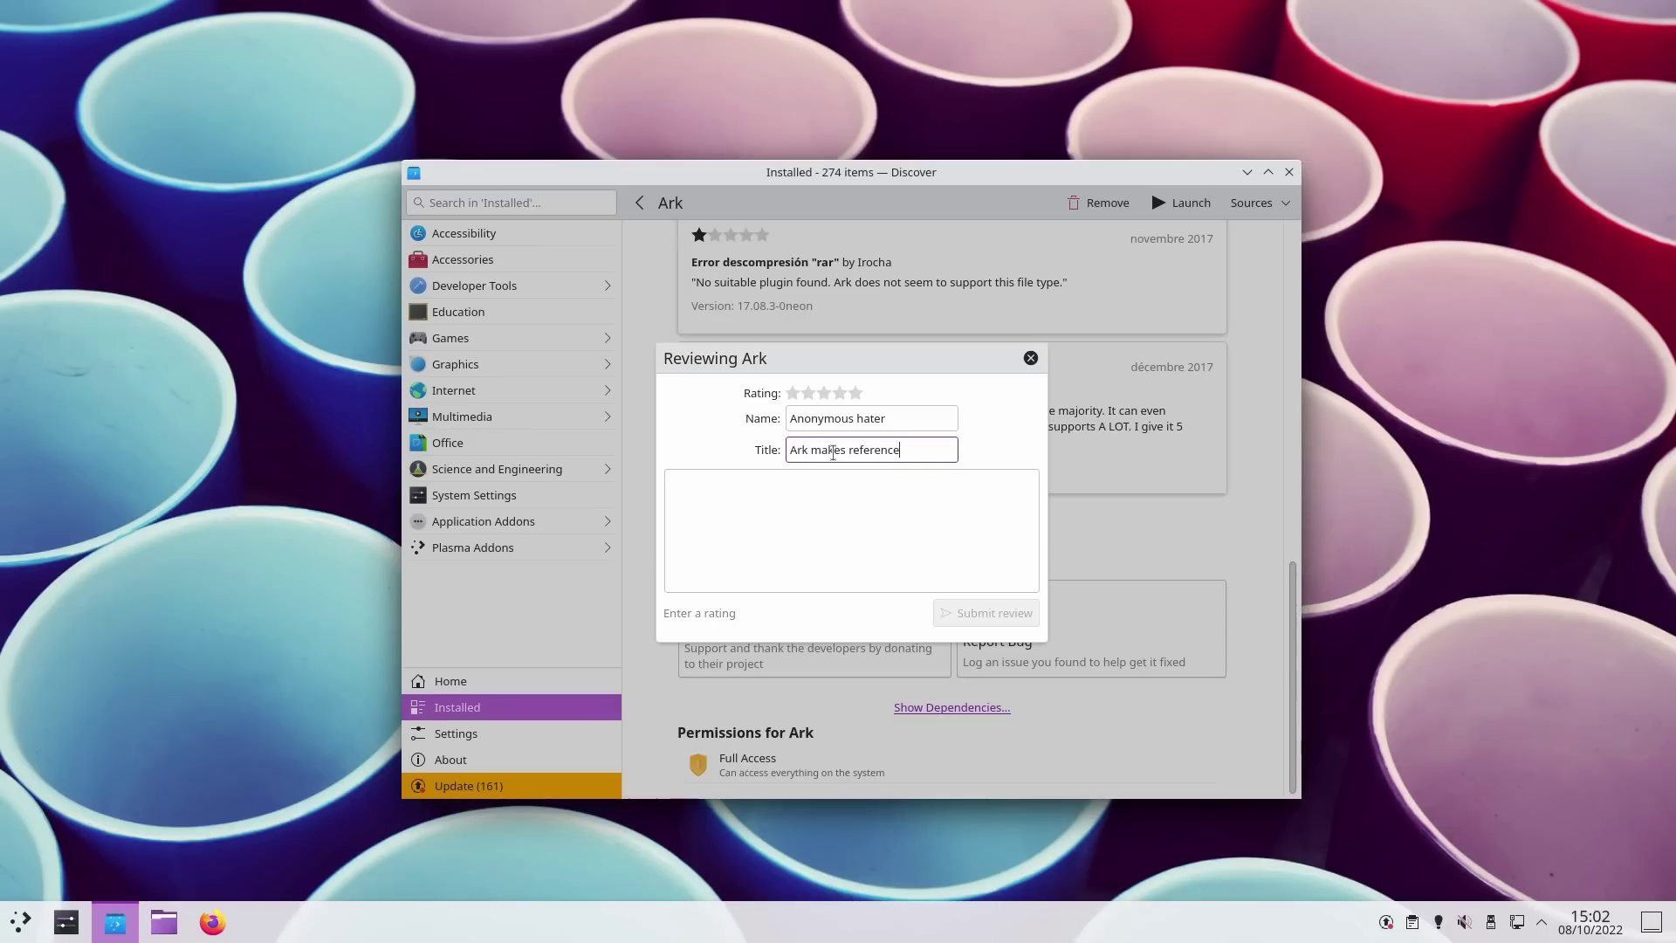
text(ble)
key(Tab)
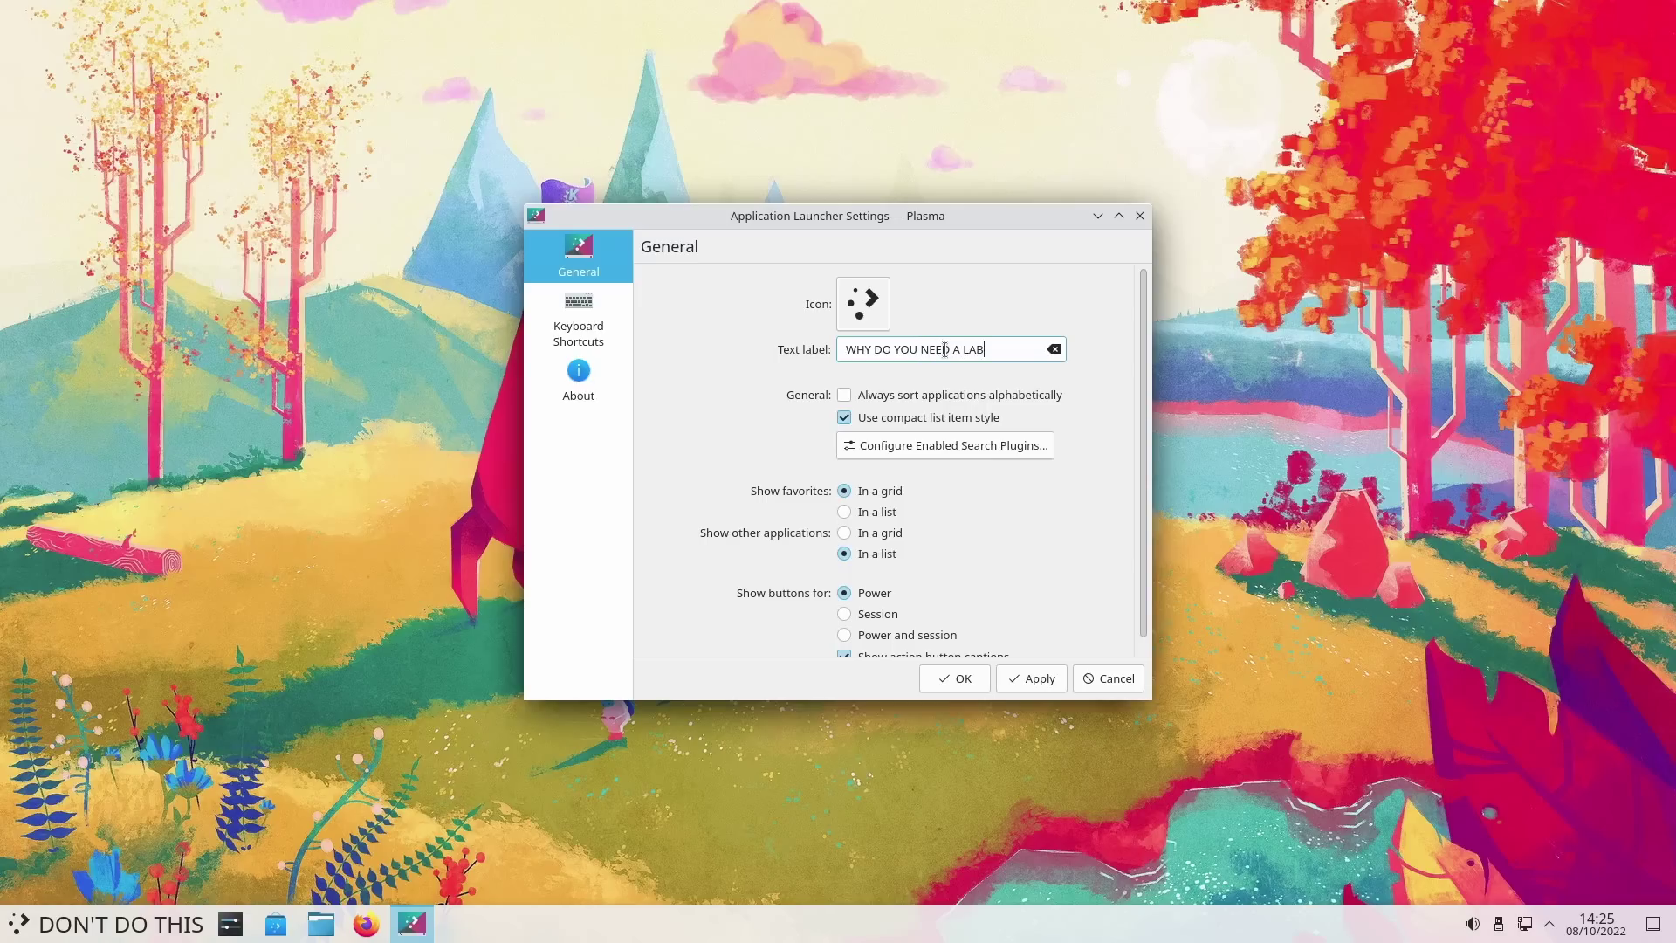
Apply the launcher text label 'WHY DO YOU NEED A LABEL'
click(1035, 679)
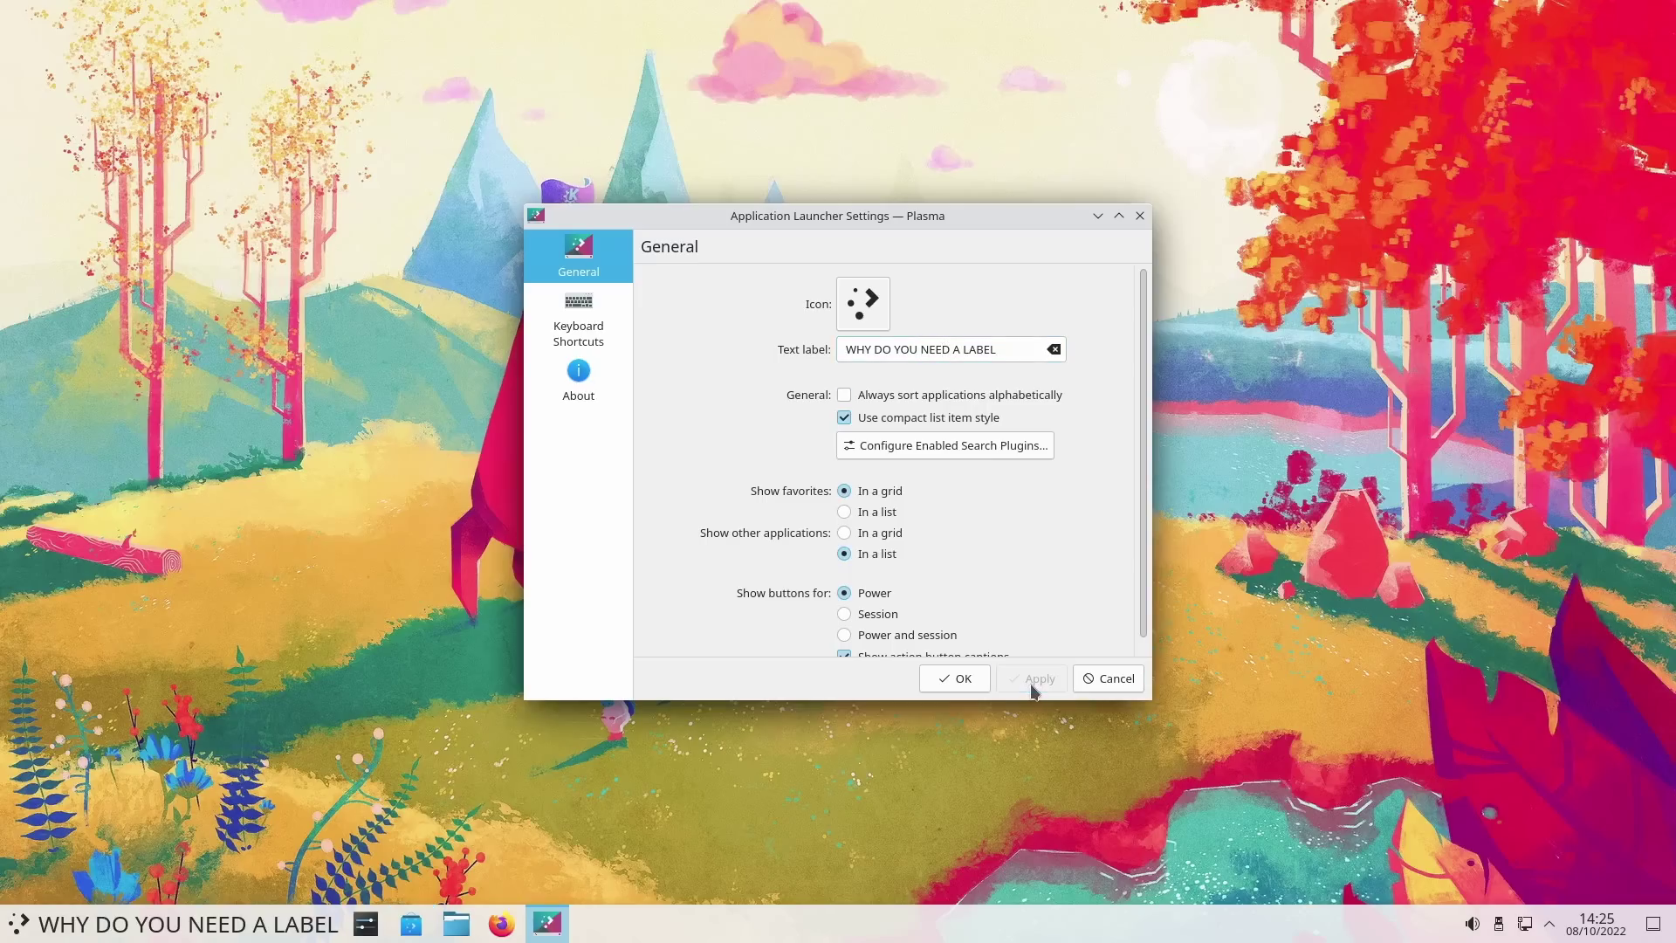